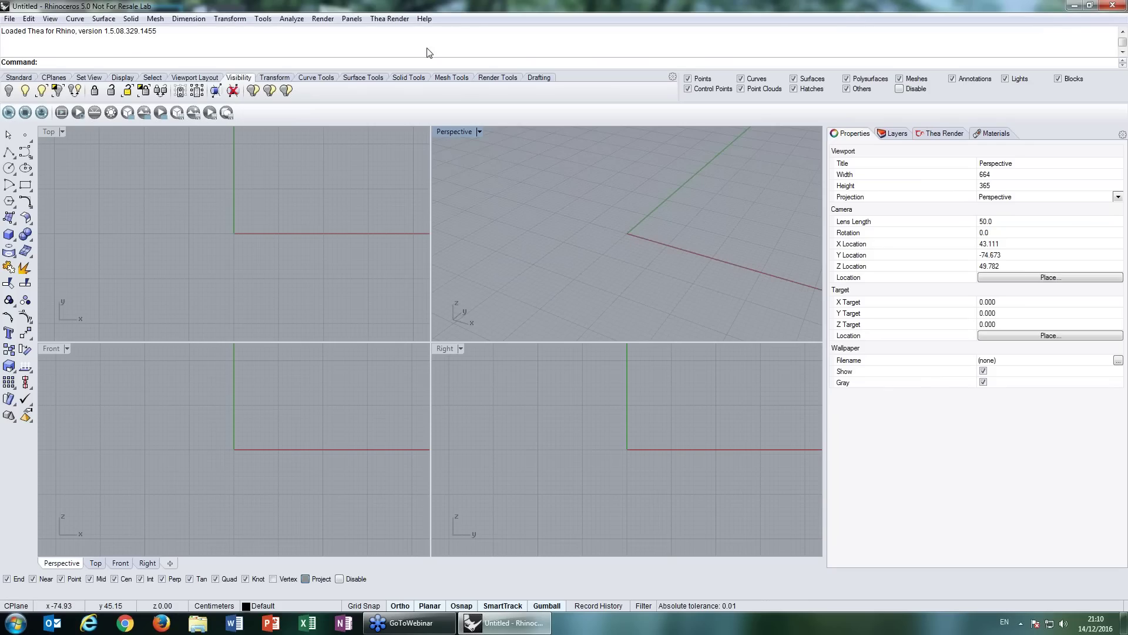
pyautogui.click(388, 20)
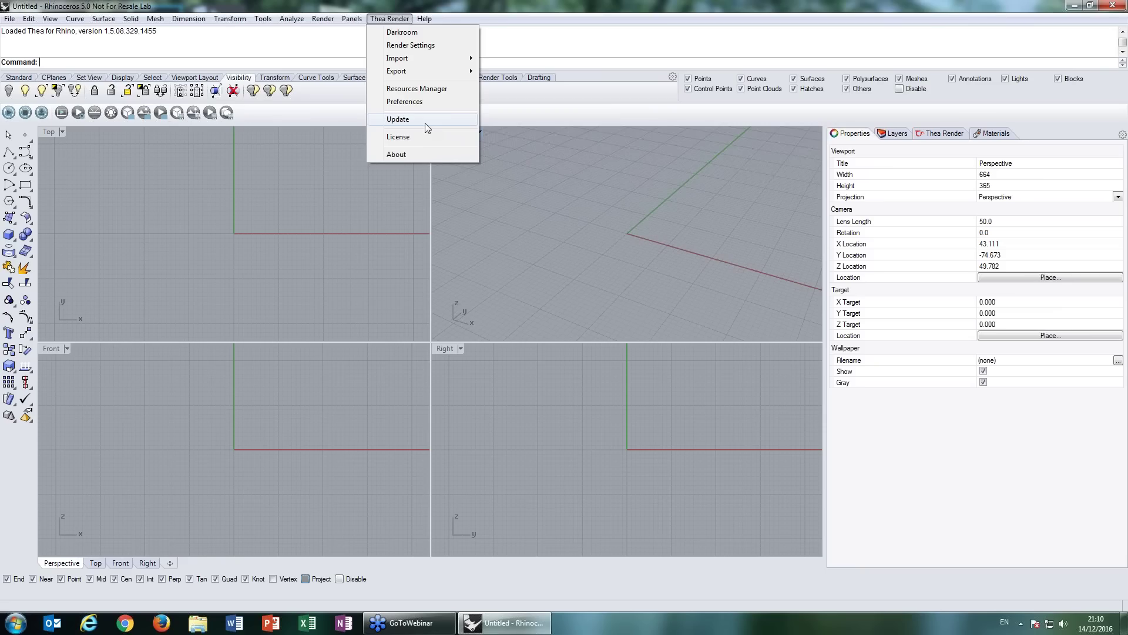
pyautogui.click(517, 119)
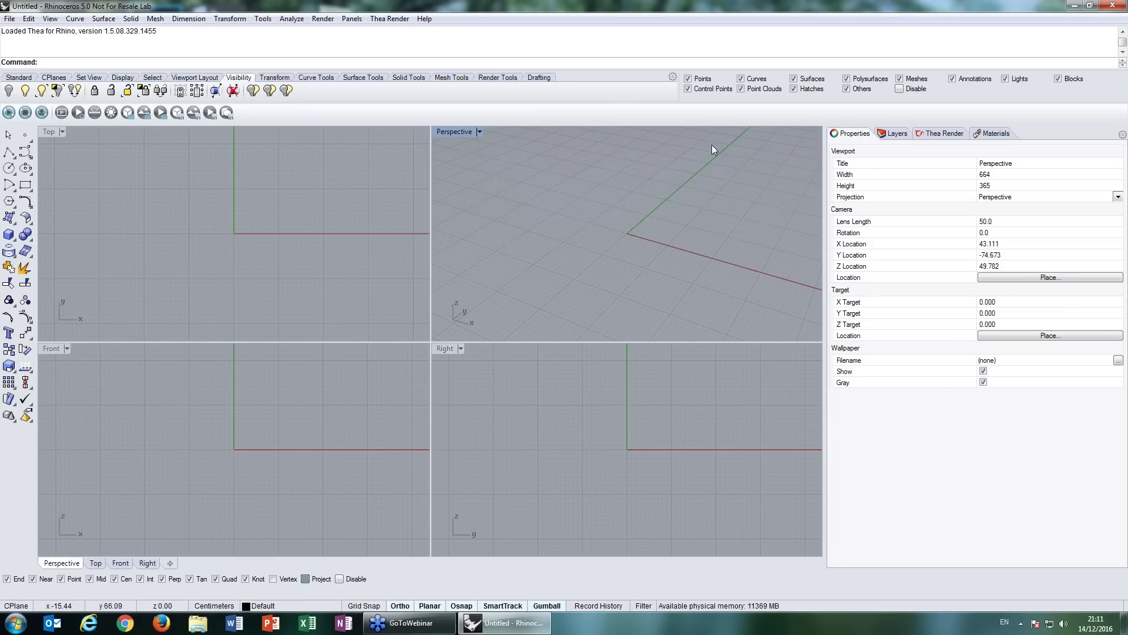
# - Examine the Thea rendering, environment and camera settings, including image-based lighting, lens and depth of field, and the Materials list
pyautogui.click(958, 136)
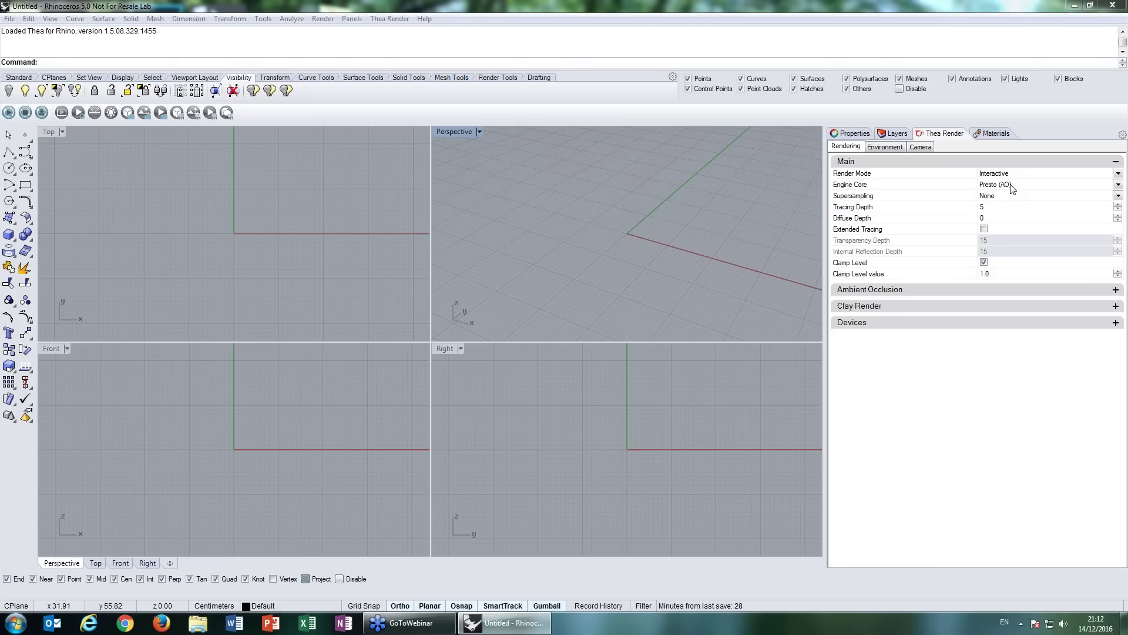
pyautogui.click(891, 147)
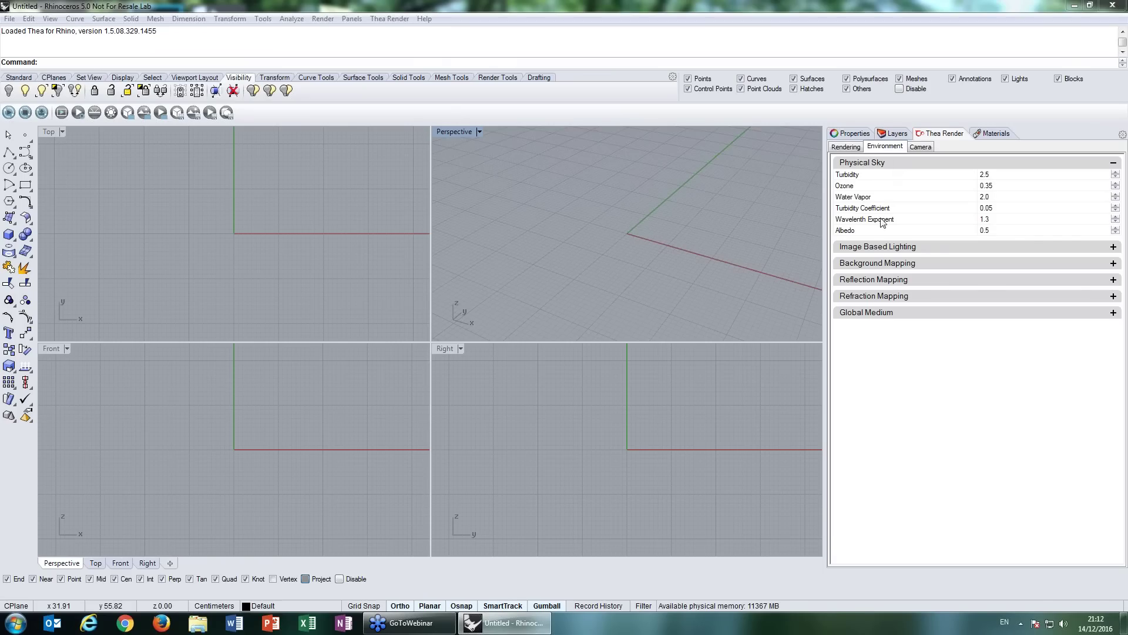
pyautogui.click(880, 248)
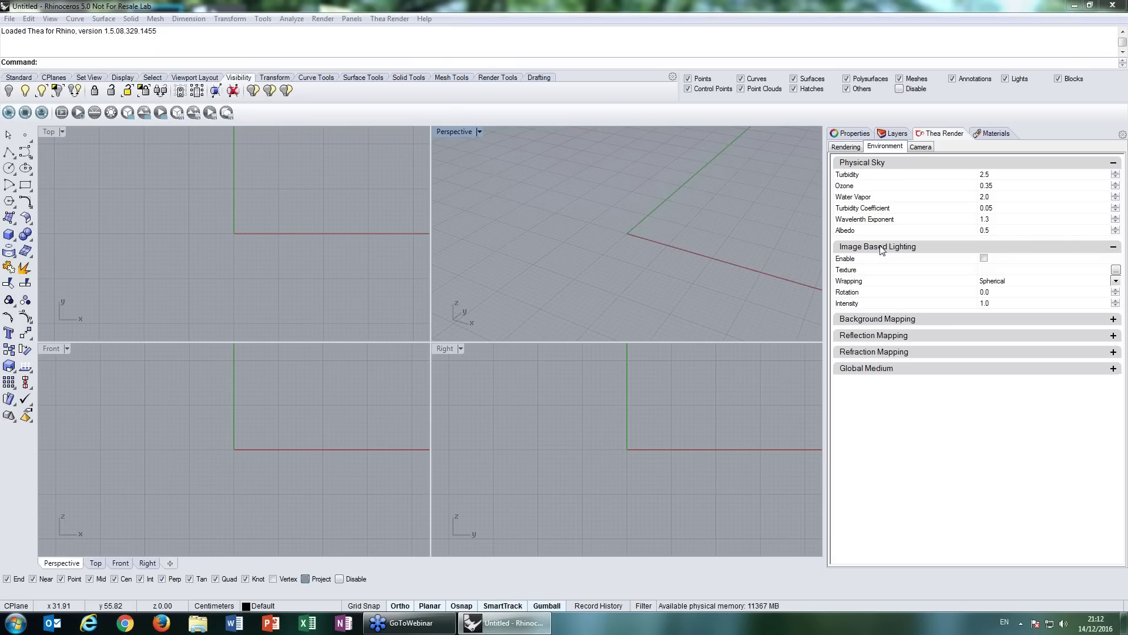
pyautogui.click(882, 248)
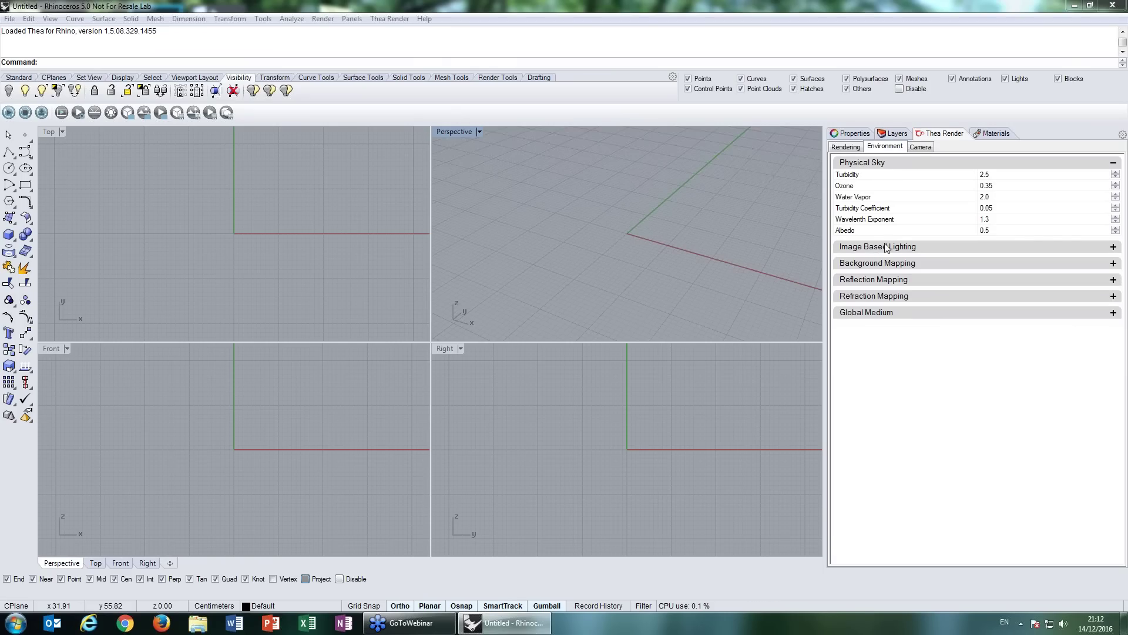
pyautogui.click(921, 147)
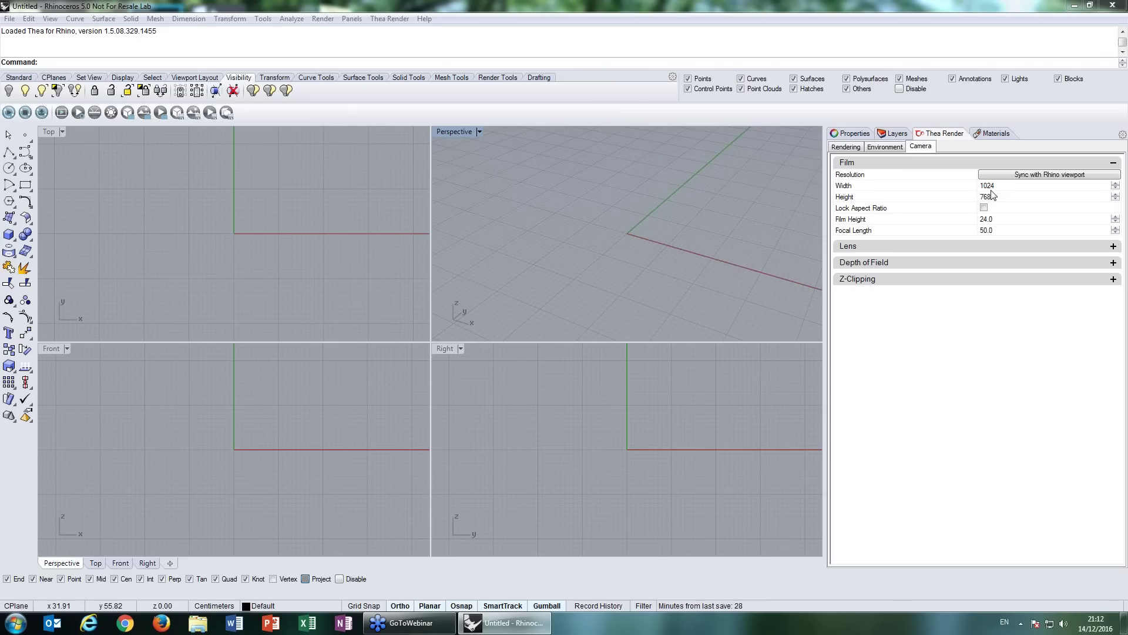
pyautogui.click(895, 246)
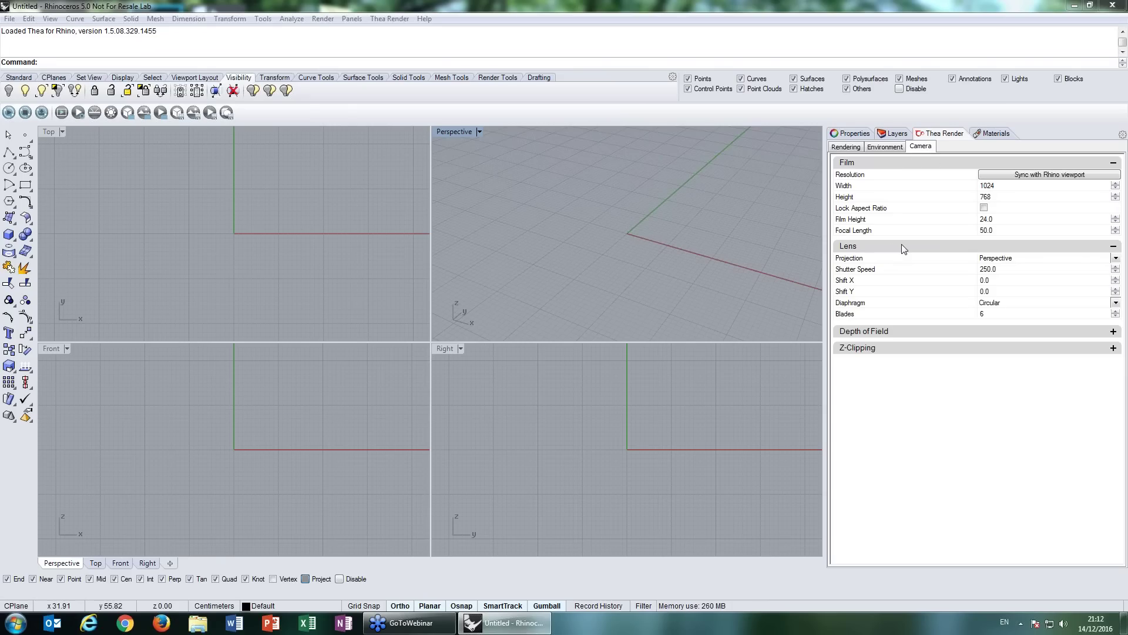
pyautogui.click(882, 332)
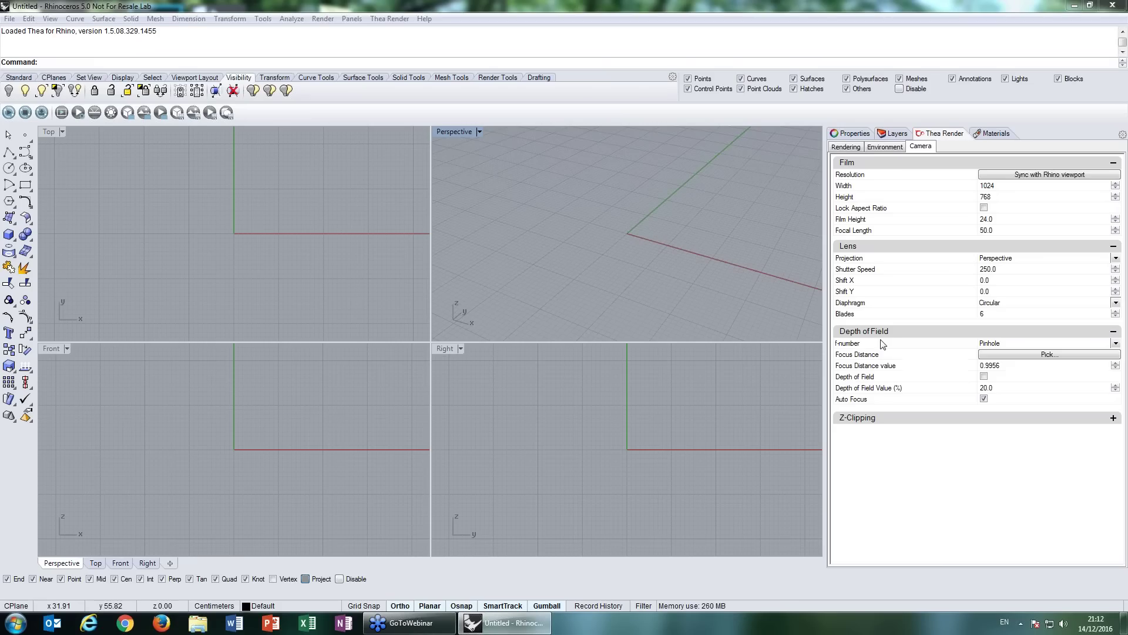
pyautogui.click(889, 333)
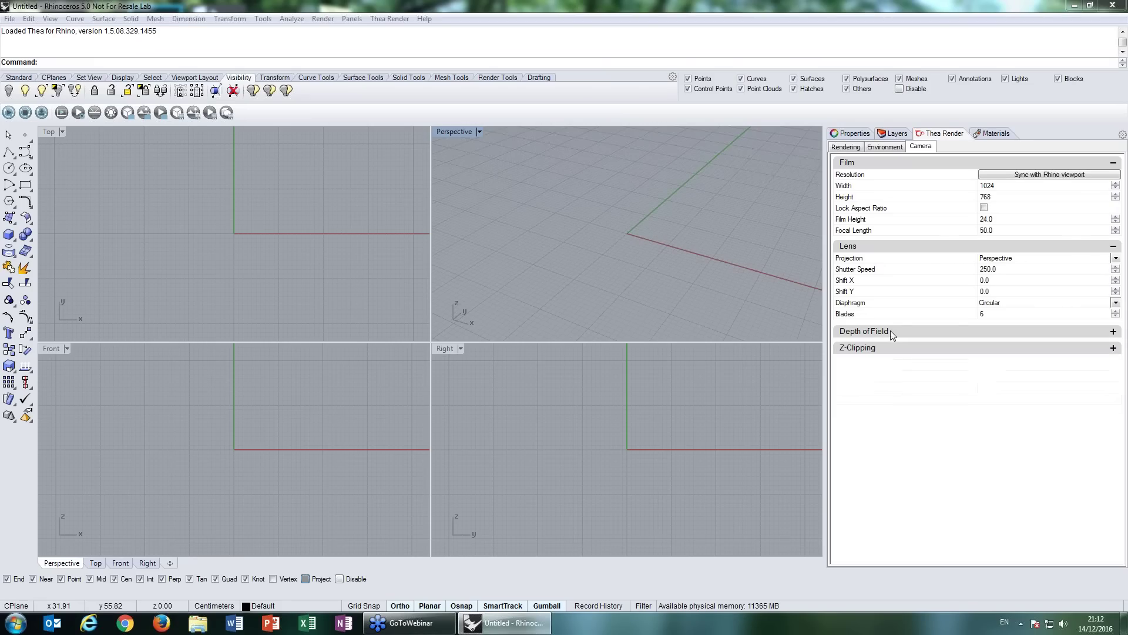
pyautogui.click(996, 134)
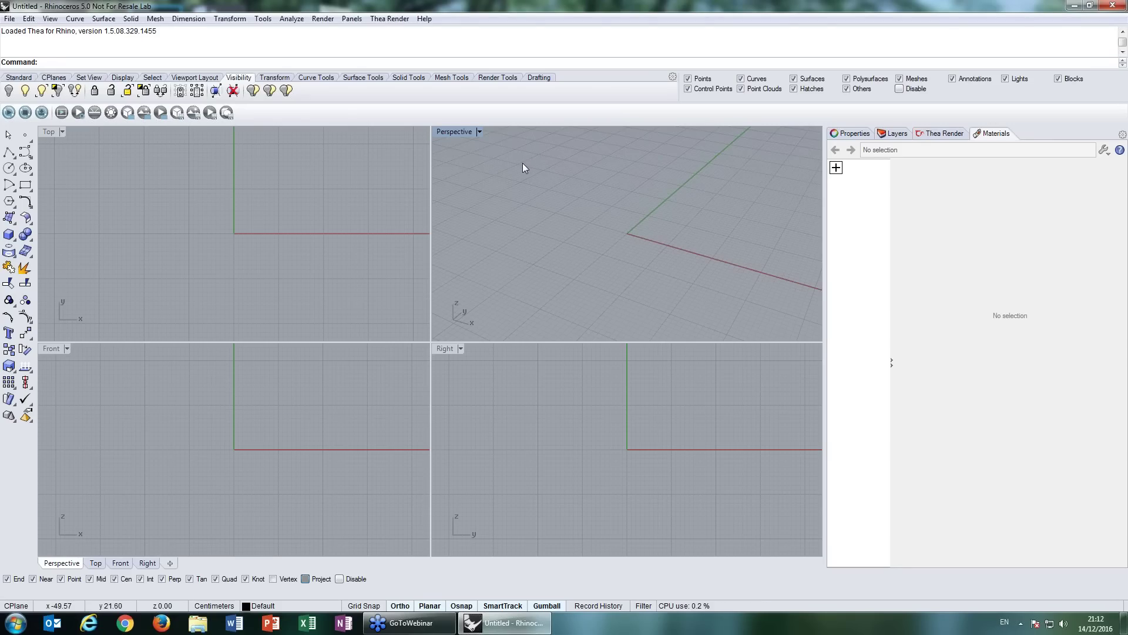
# - Set Thea for Rhino as the current renderer
pyautogui.click(328, 21)
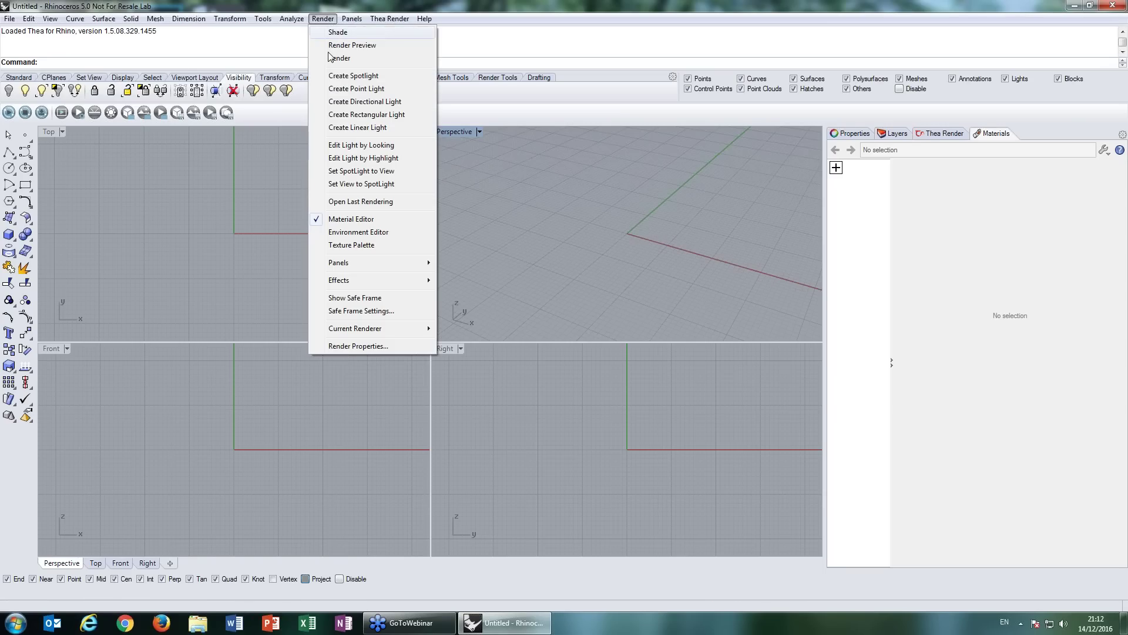
pyautogui.moveTo(390, 327)
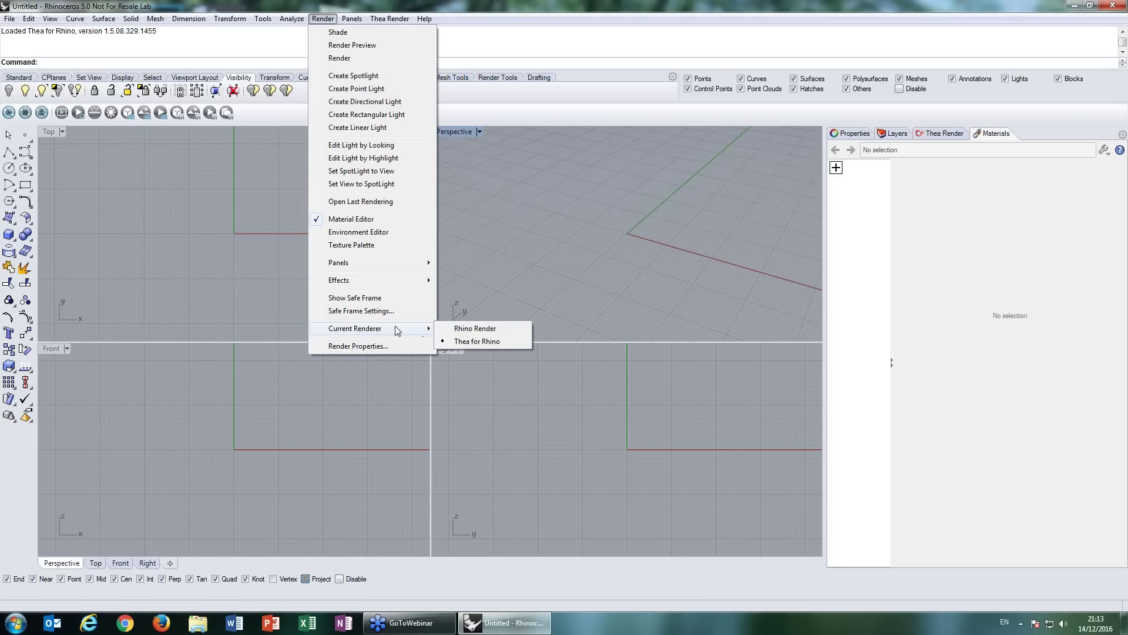
pyautogui.click(475, 342)
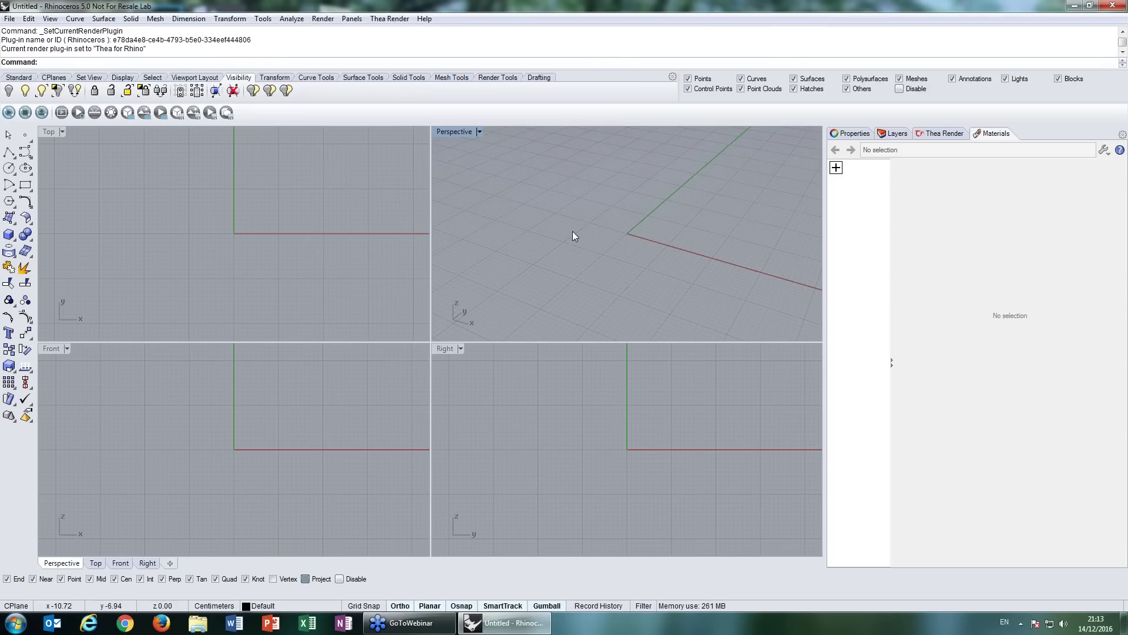
# - Draw a flat rectangular box around the origin in the perspective view
pyautogui.write('Box')
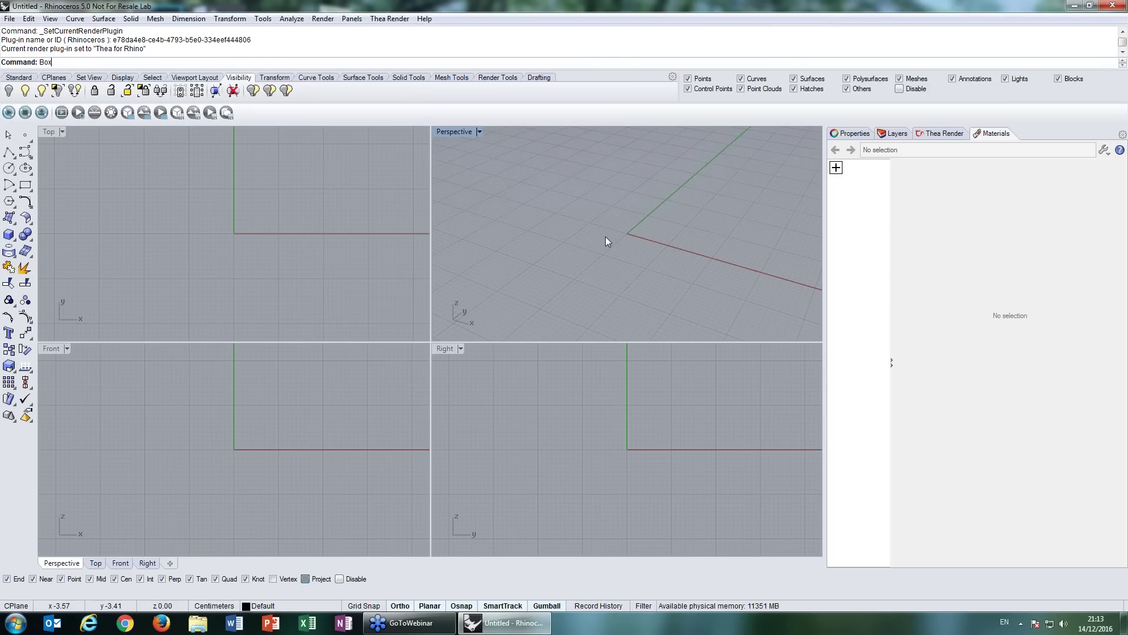
pyautogui.press('Return')
pyautogui.click(608, 193)
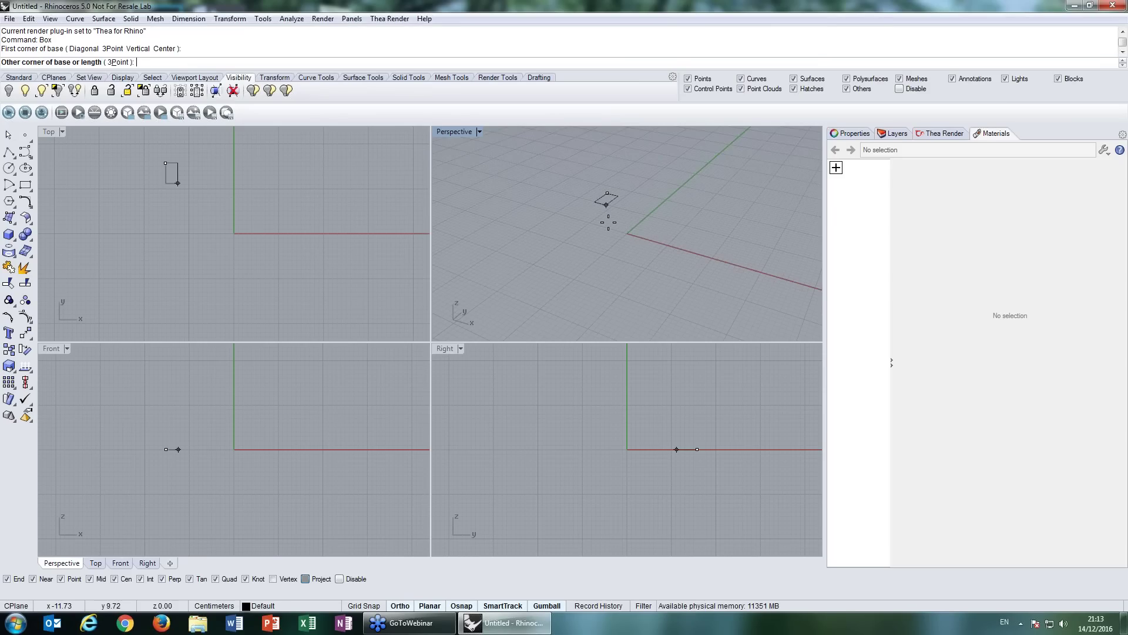
pyautogui.click(686, 289)
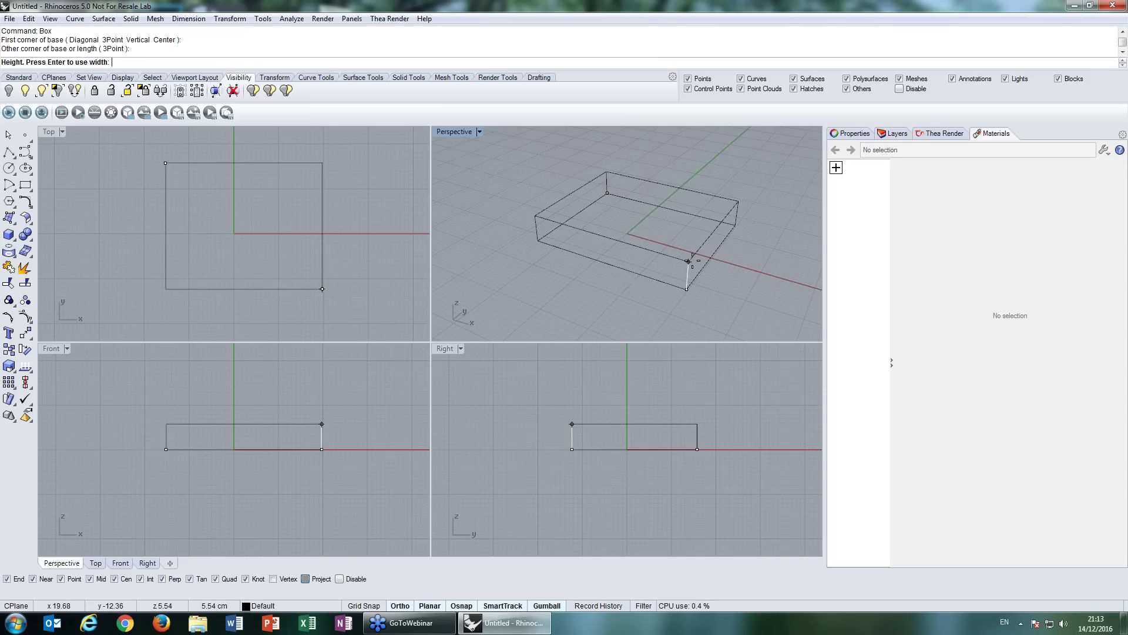
pyautogui.click(688, 261)
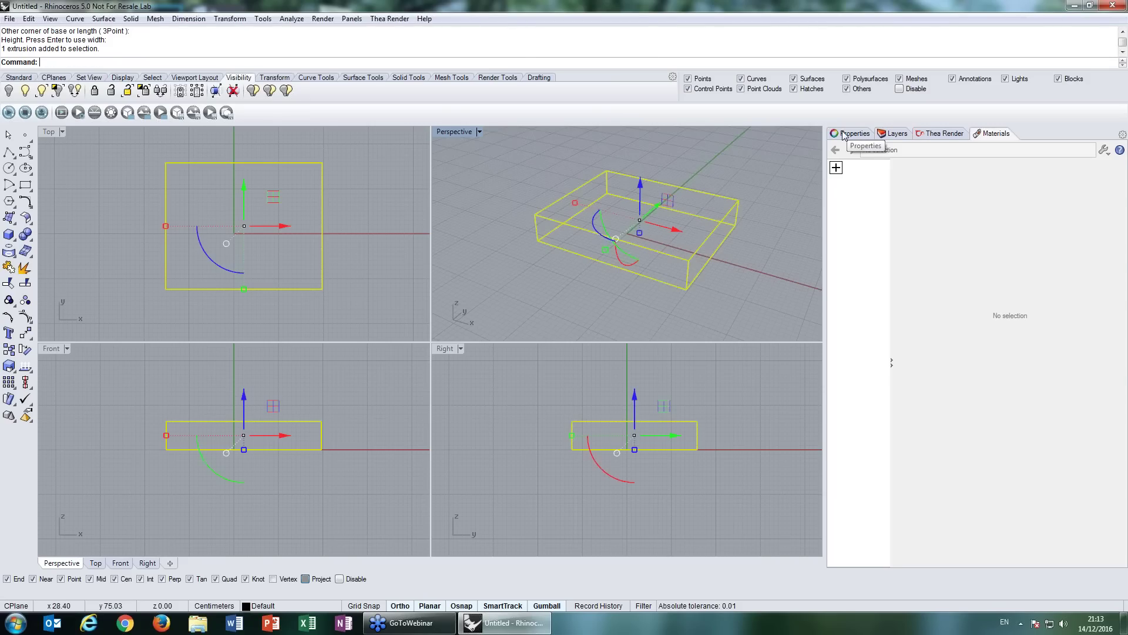
# - Inspect the box's Thea object properties and deselect the box
pyautogui.click(890, 151)
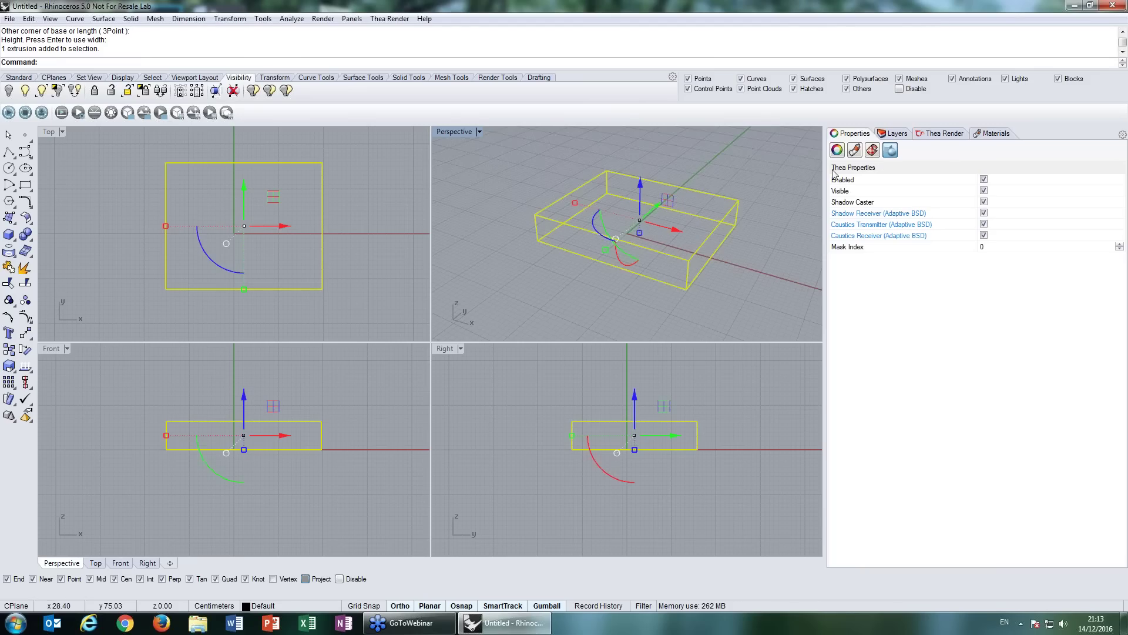
pyautogui.click(657, 157)
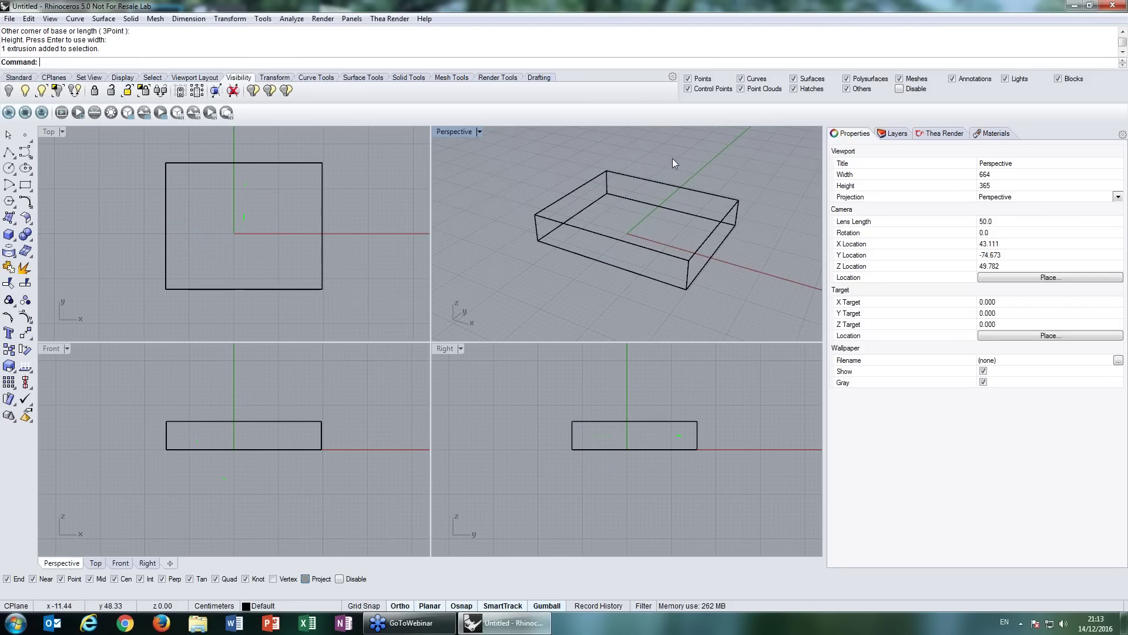
pyautogui.keyDown('shift'); pyautogui.moveTo(686, 183); pyautogui.dragTo(664, 188, button='right'); pyautogui.keyUp('shift')
# - Check which material types are offered for a new material, and cancel without creating one
pyautogui.click(994, 133)
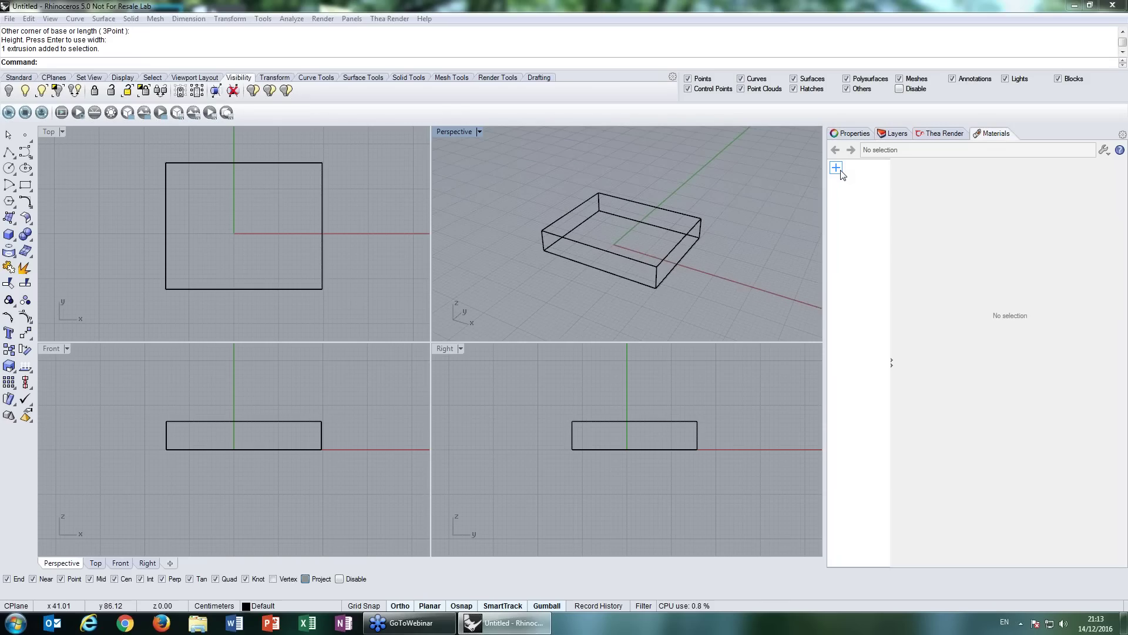
pyautogui.click(840, 169)
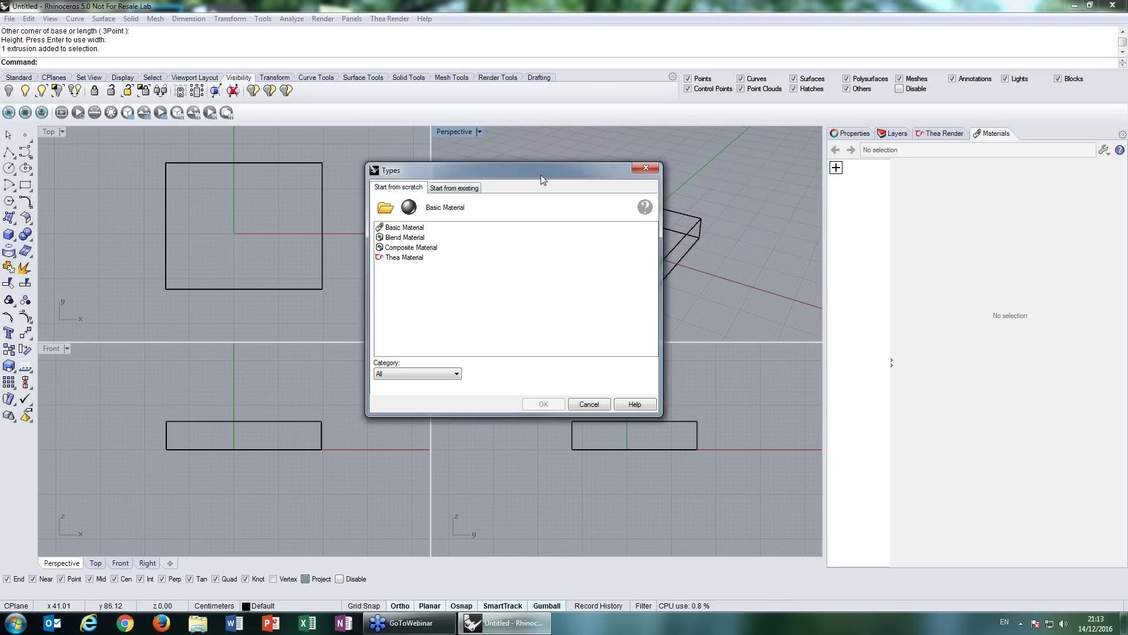
pyautogui.moveTo(541, 175); pyautogui.dragTo(570, 156)
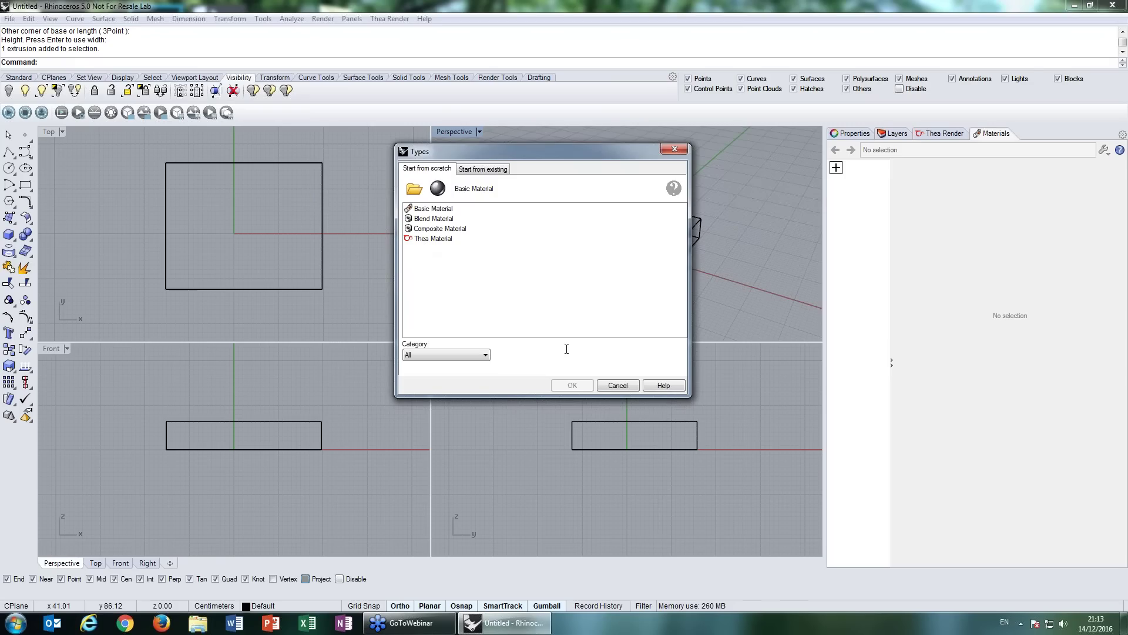
pyautogui.click(617, 386)
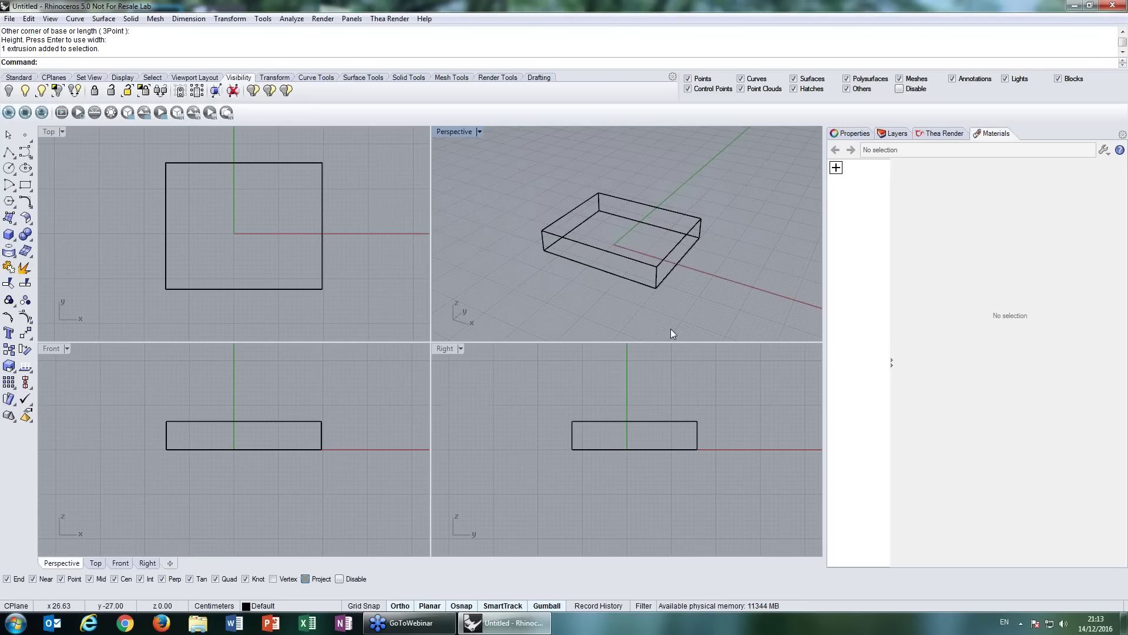
# - Delete the box
pyautogui.click(635, 284)
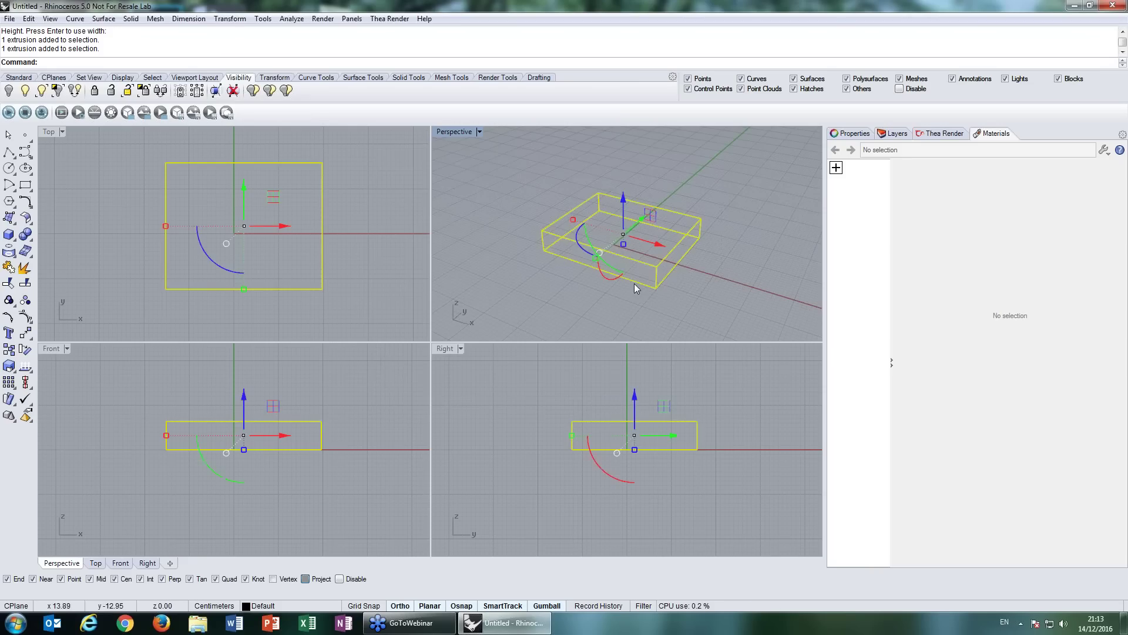
pyautogui.press('Delete')
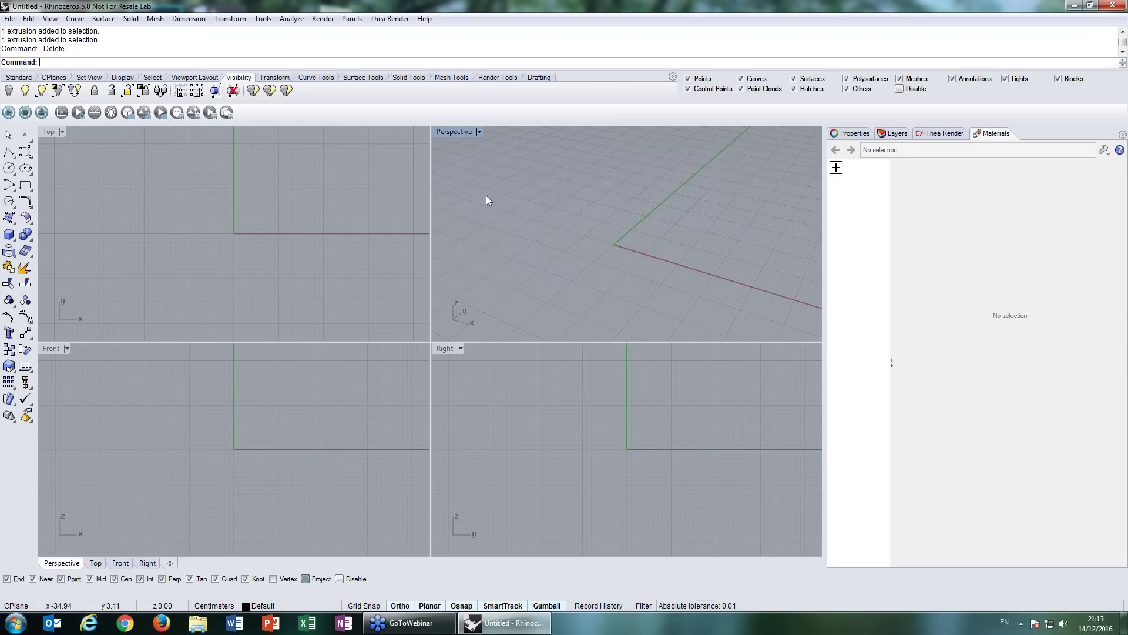
# - Open the model file Pocket_Amp.3dm from the Pocket_Amp folder
pyautogui.click(8, 18)
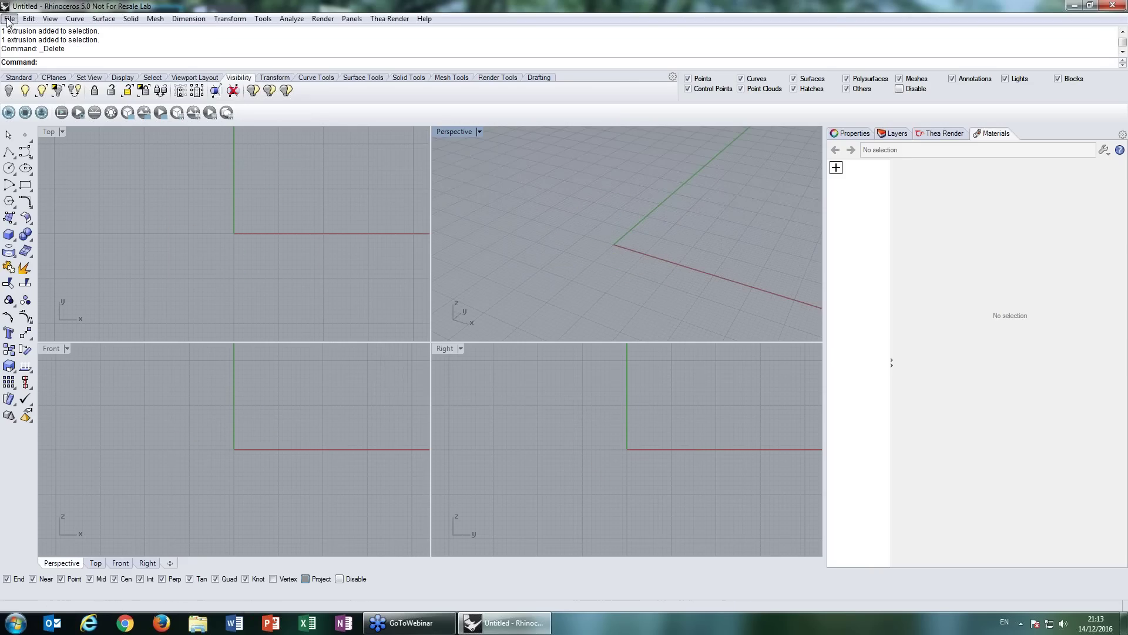
pyautogui.click(22, 43)
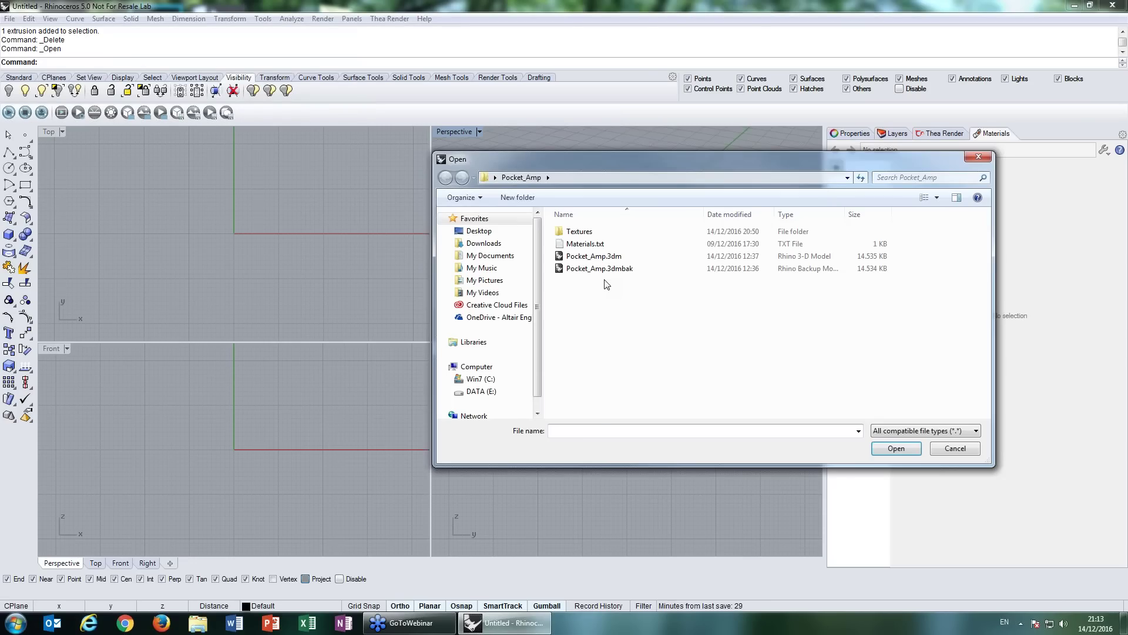
pyautogui.click(603, 261)
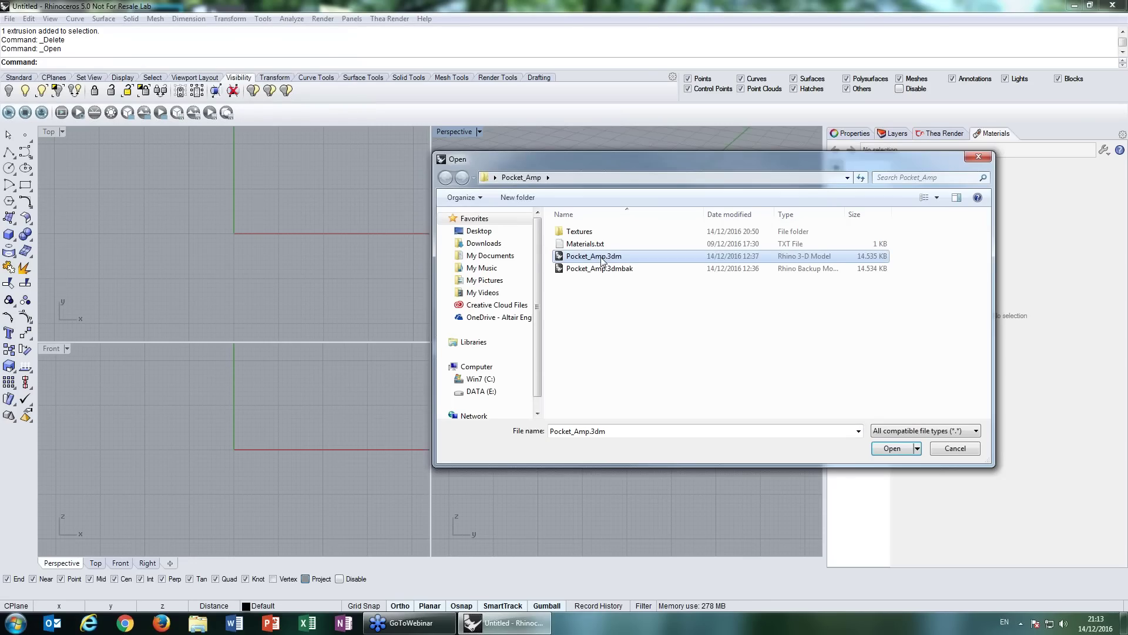
pyautogui.doubleClick(603, 261)
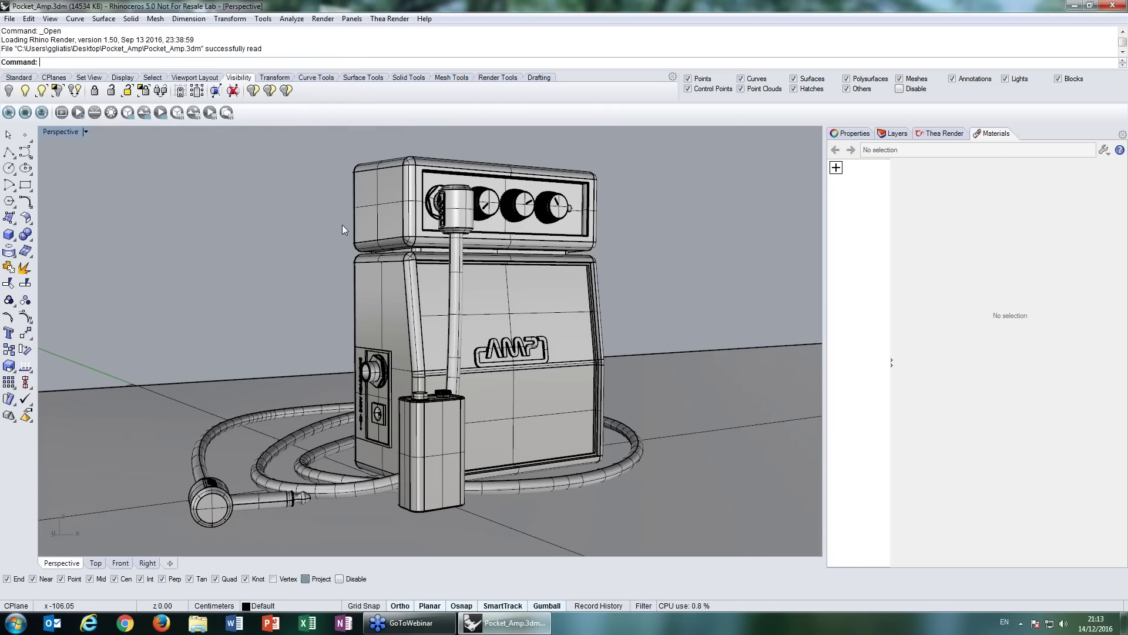
# - Examine the pocket amplifier model from several angles and close up around the battery and logo
pyautogui.moveTo(342, 225); pyautogui.dragTo(302, 236, button='right')
pyautogui.scroll(-3, 302, 236)
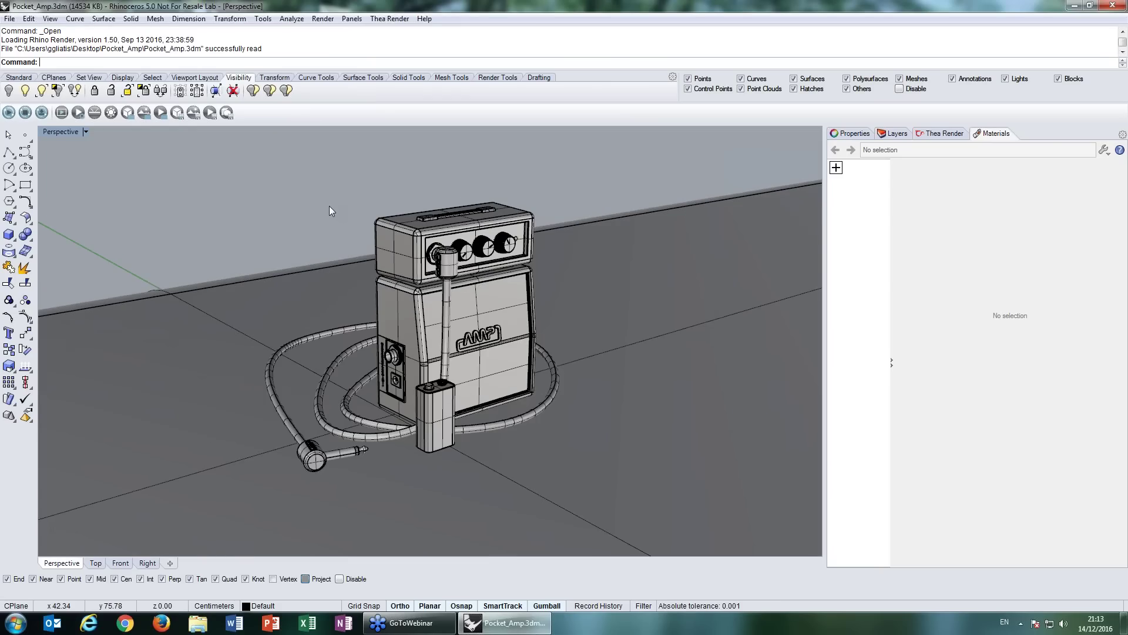
pyautogui.moveTo(330, 207); pyautogui.dragTo(317, 199, button='right')
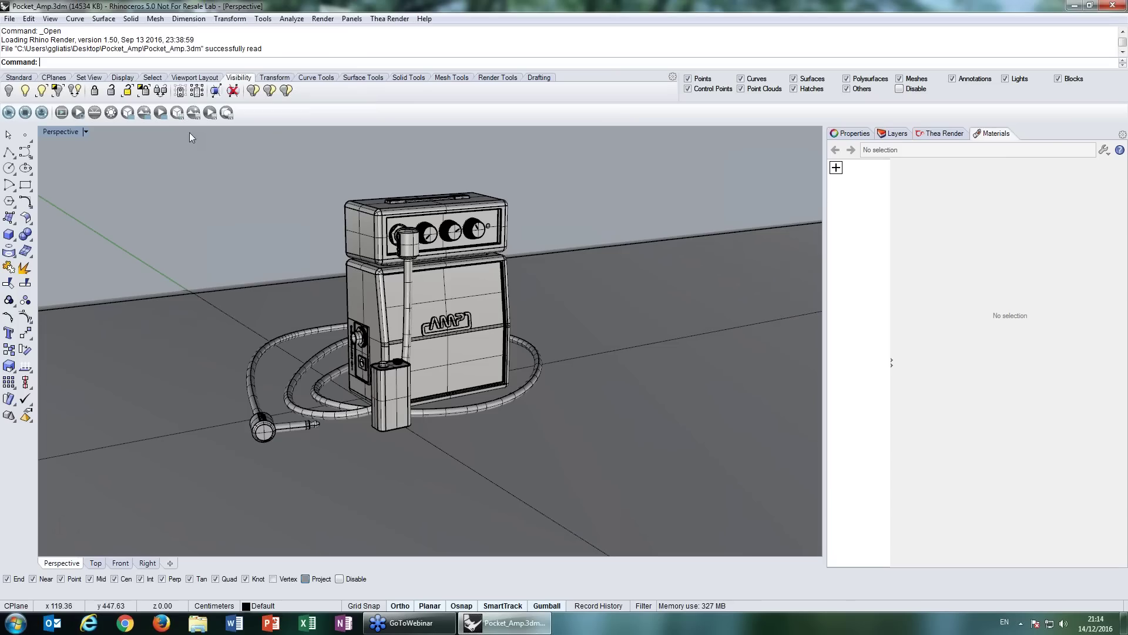
pyautogui.moveTo(195, 141); pyautogui.dragTo(223, 159)
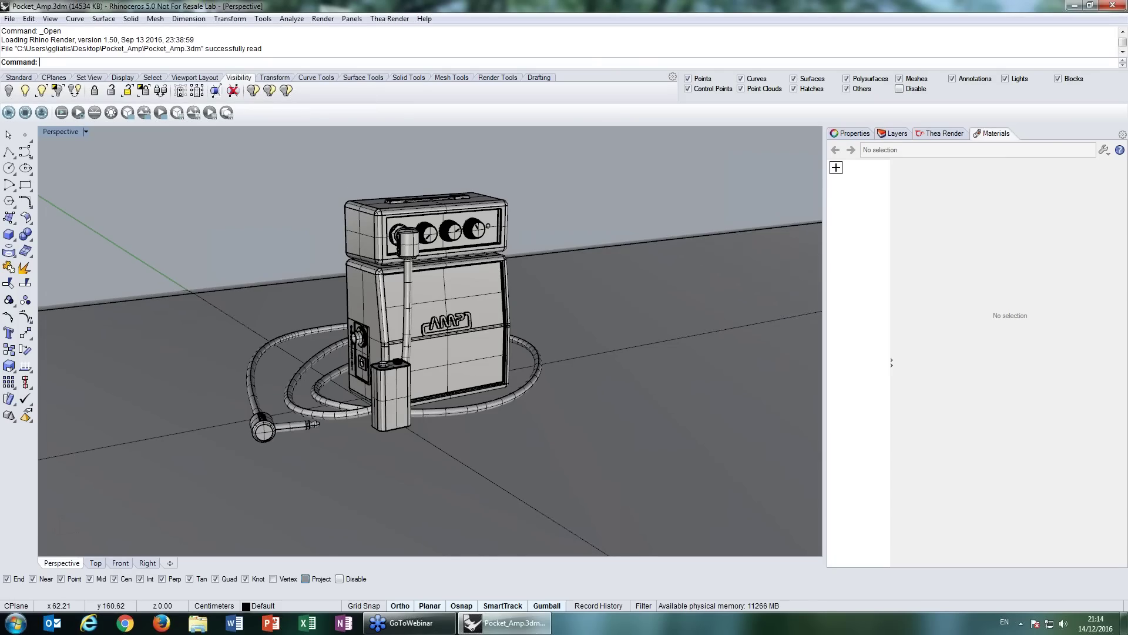
pyautogui.moveTo(300, 181); pyautogui.dragTo(344, 250, button='right')
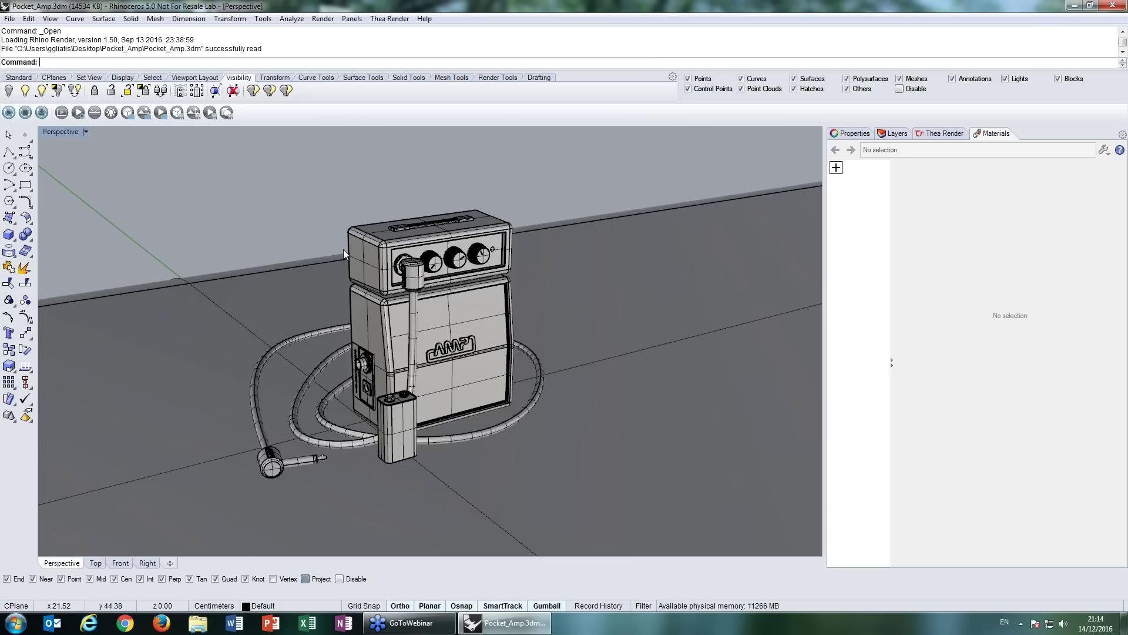
pyautogui.scroll(5, 403, 327)
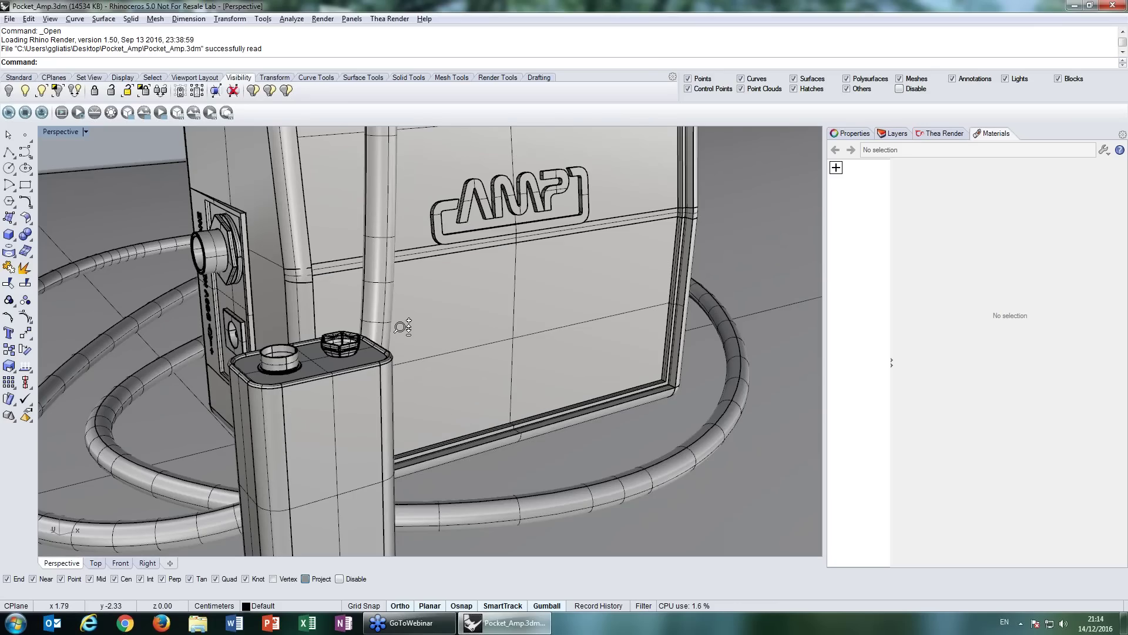
# - Start the Thea render in the Perspective viewport with the whole amplifier and cable in view
pyautogui.scroll(-4, 403, 327)
pyautogui.click(403, 327)
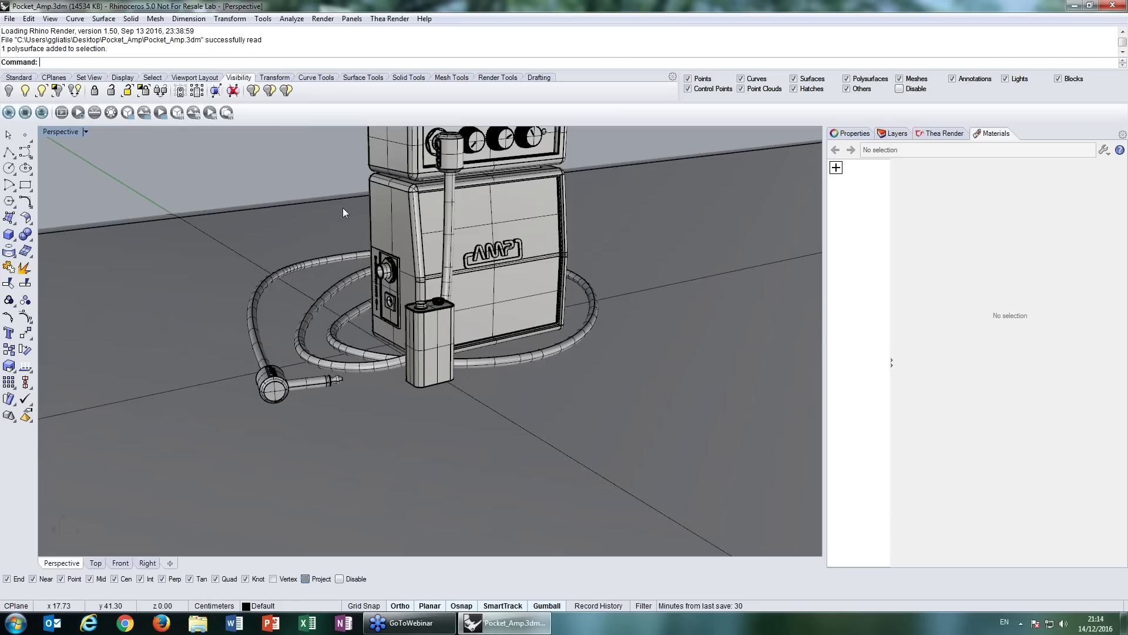
pyautogui.scroll(-3, 346, 206)
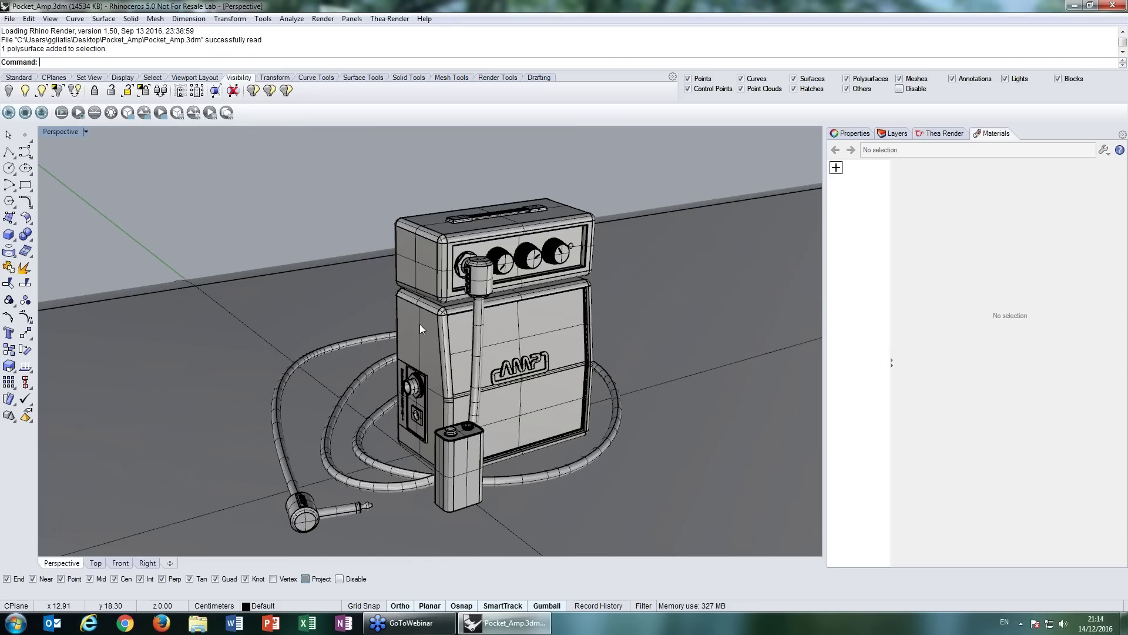
pyautogui.keyDown('shift'); pyautogui.moveTo(420, 323); pyautogui.dragTo(404, 306, button='right'); pyautogui.keyUp('shift')
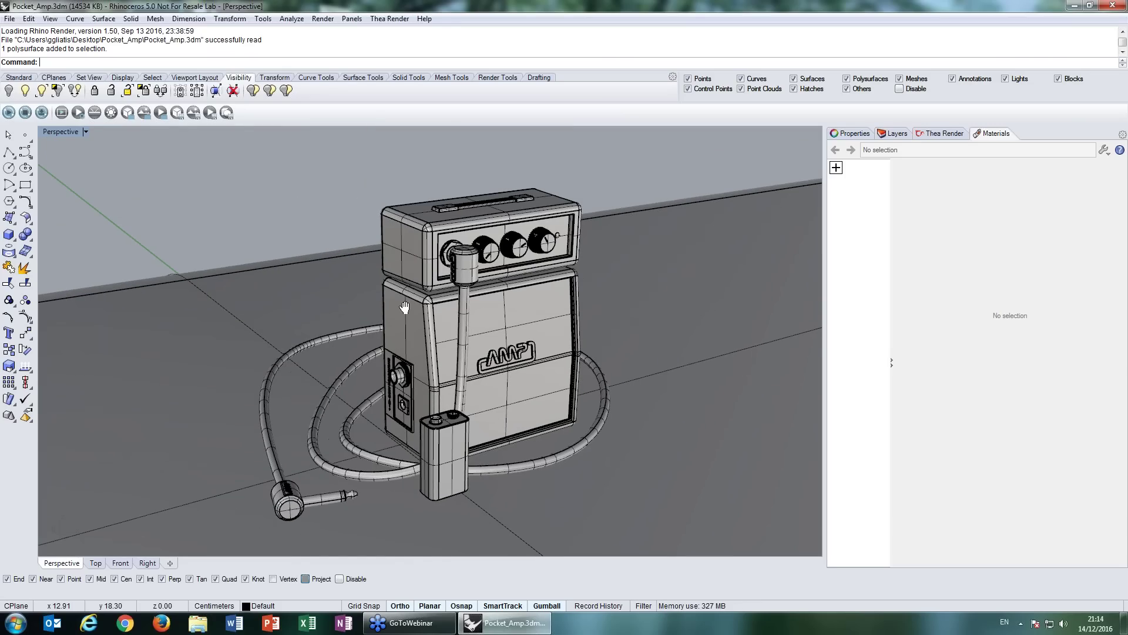
pyautogui.scroll(-2, 405, 306)
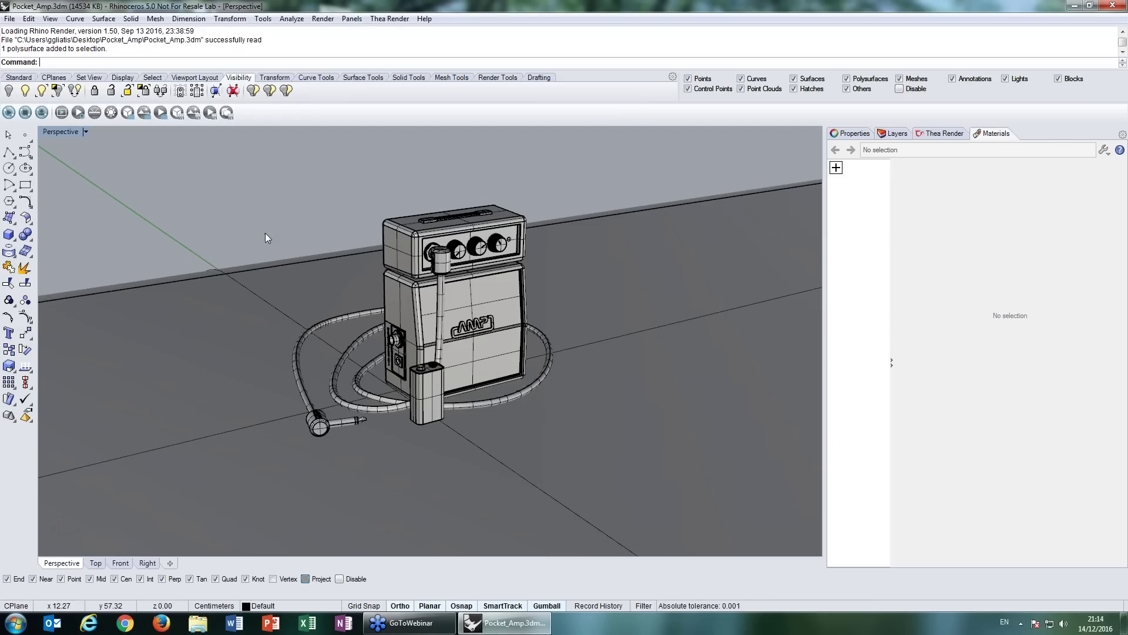
pyautogui.click(9, 113)
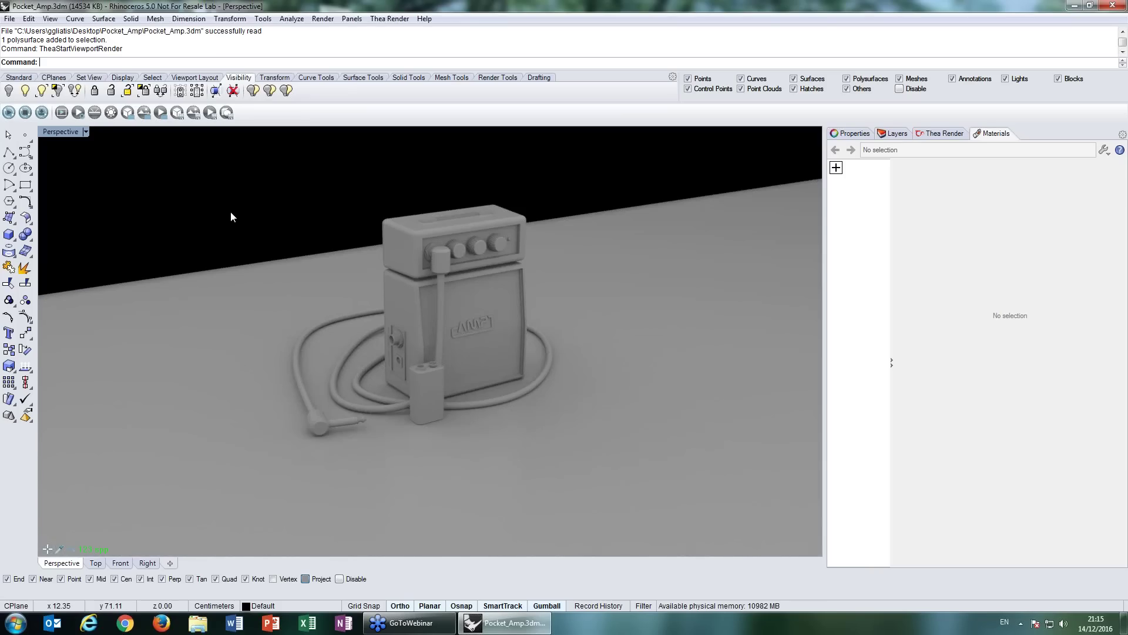
pyautogui.moveTo(231, 217); pyautogui.dragTo(245, 219, button='right')
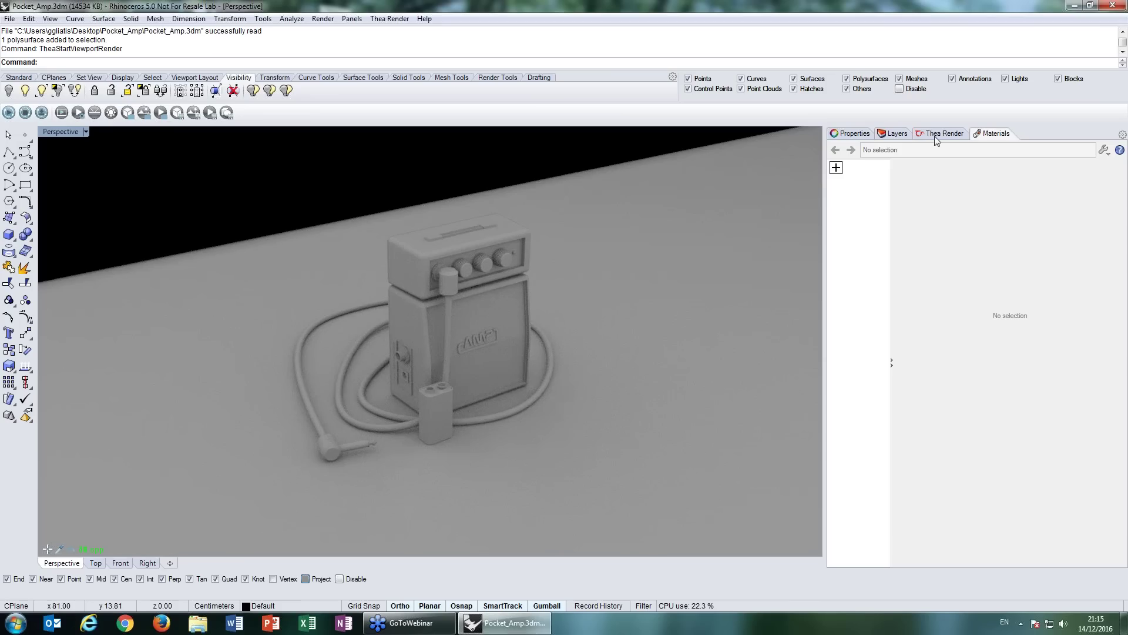
# - Show the Thea rendering settings and examine the main and Ambient Occlusion options
pyautogui.click(941, 134)
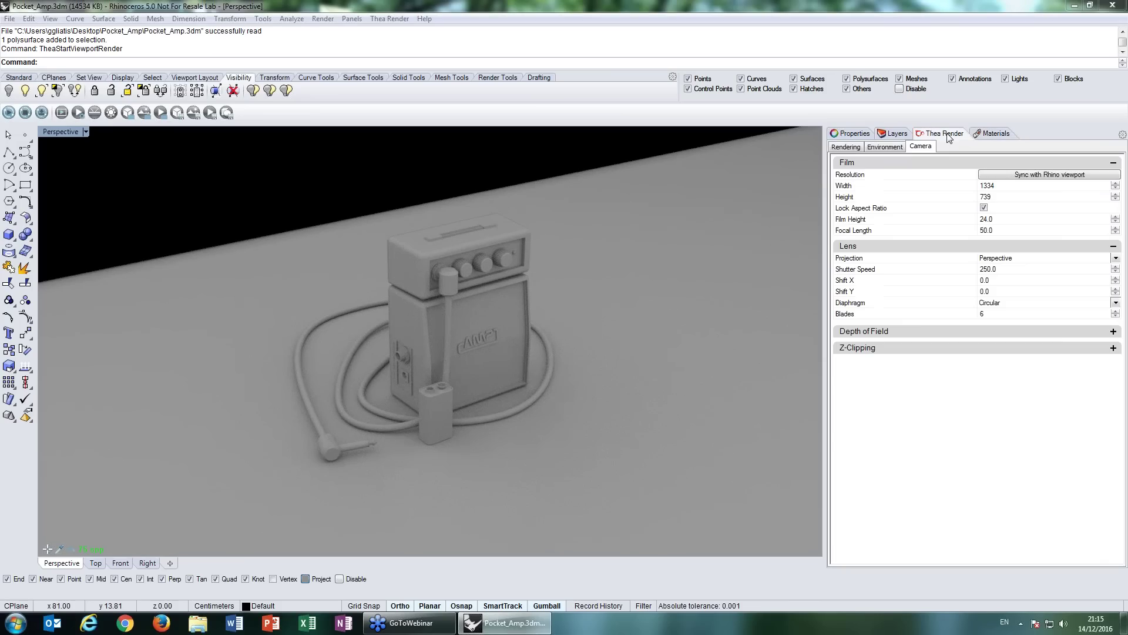
pyautogui.click(847, 147)
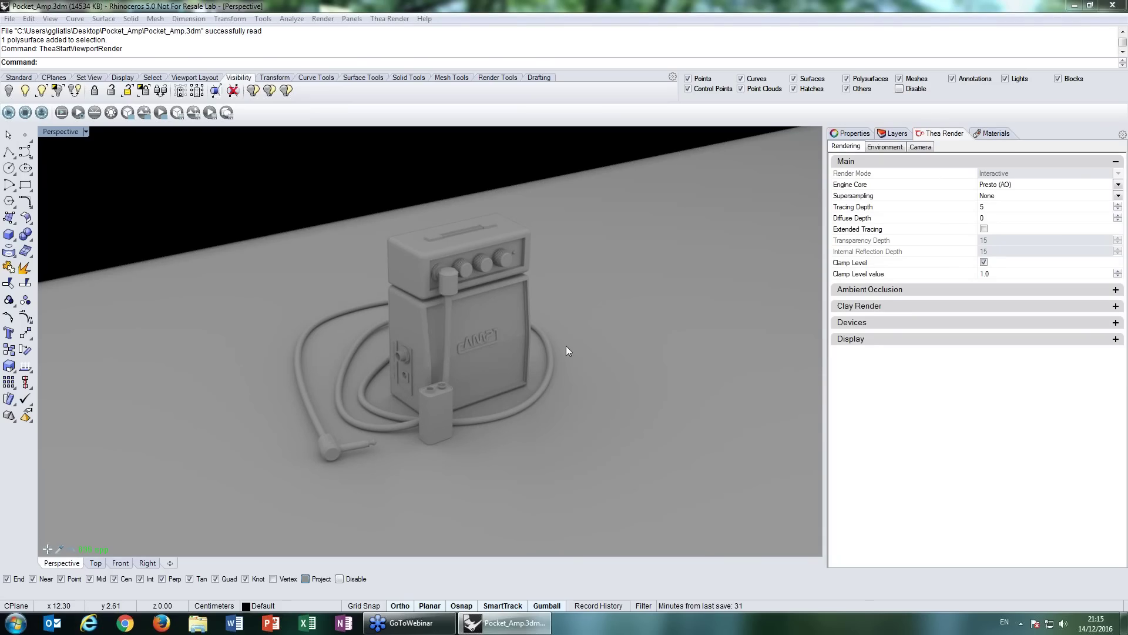
pyautogui.click(863, 290)
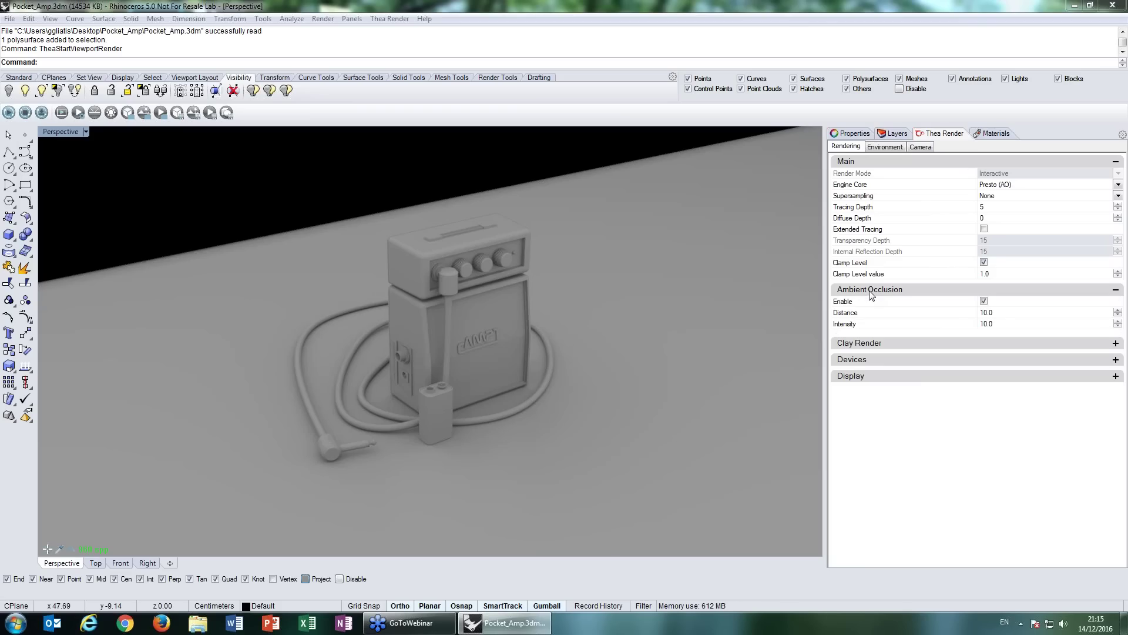
pyautogui.click(984, 301)
# - Set the engine core to Presto (MC), and stop the viewport render
pyautogui.click(1010, 185)
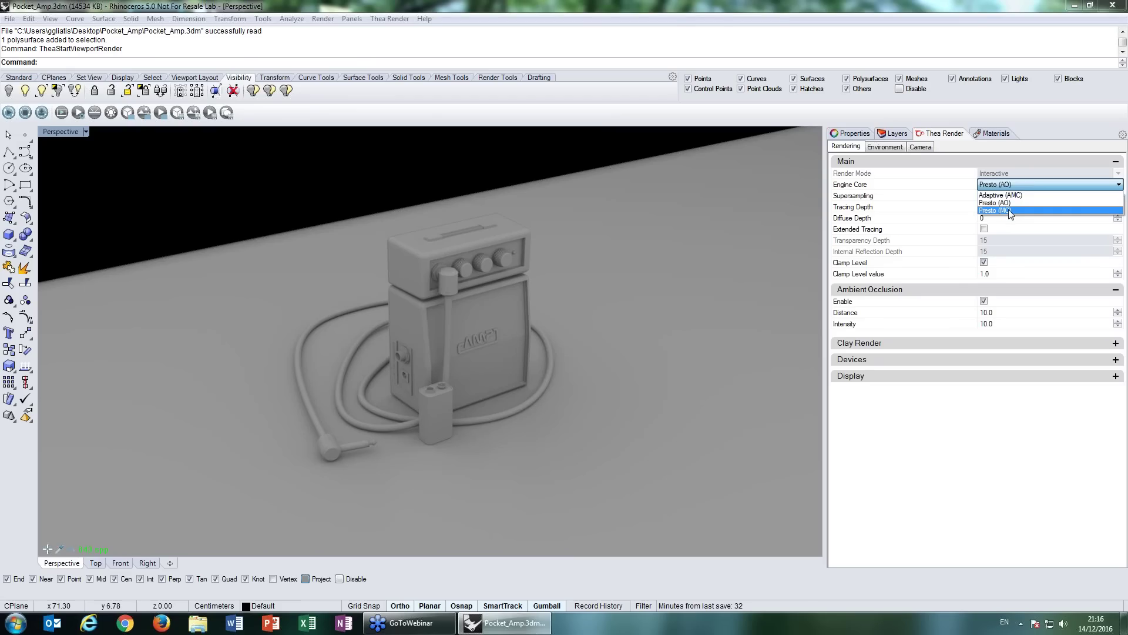
pyautogui.click(1010, 210)
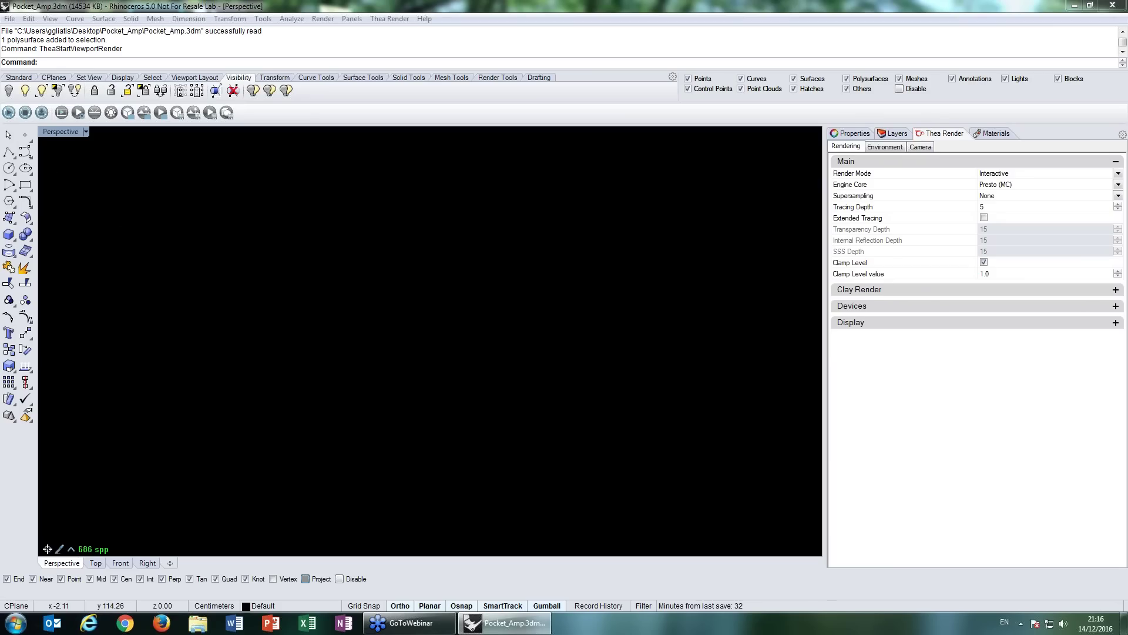
pyautogui.moveTo(203, 160); pyautogui.dragTo(284, 223)
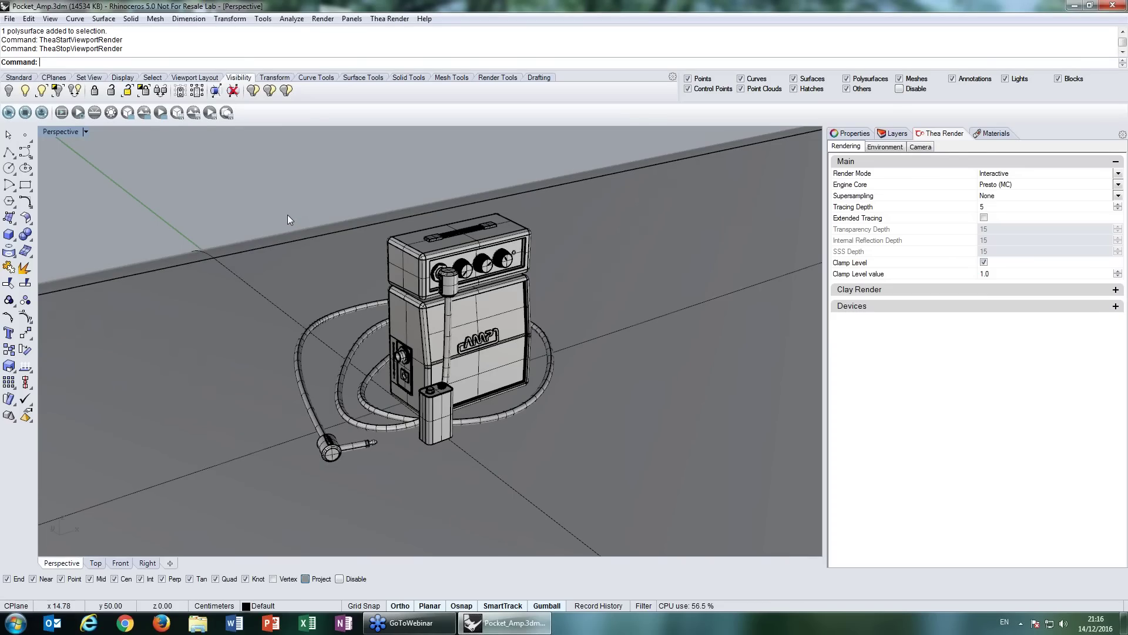
# - Open the Thea Render Darkroom and set it to Interactive Mode with the Presto (AO) engine
pyautogui.click(62, 113)
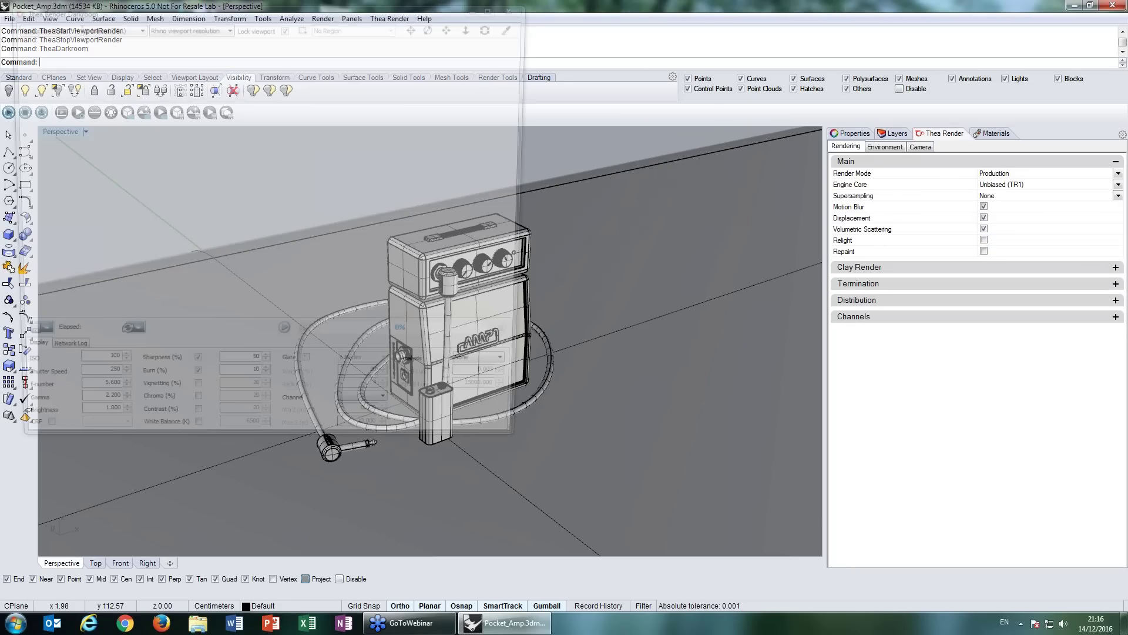
pyautogui.moveTo(175, 13); pyautogui.dragTo(330, 60)
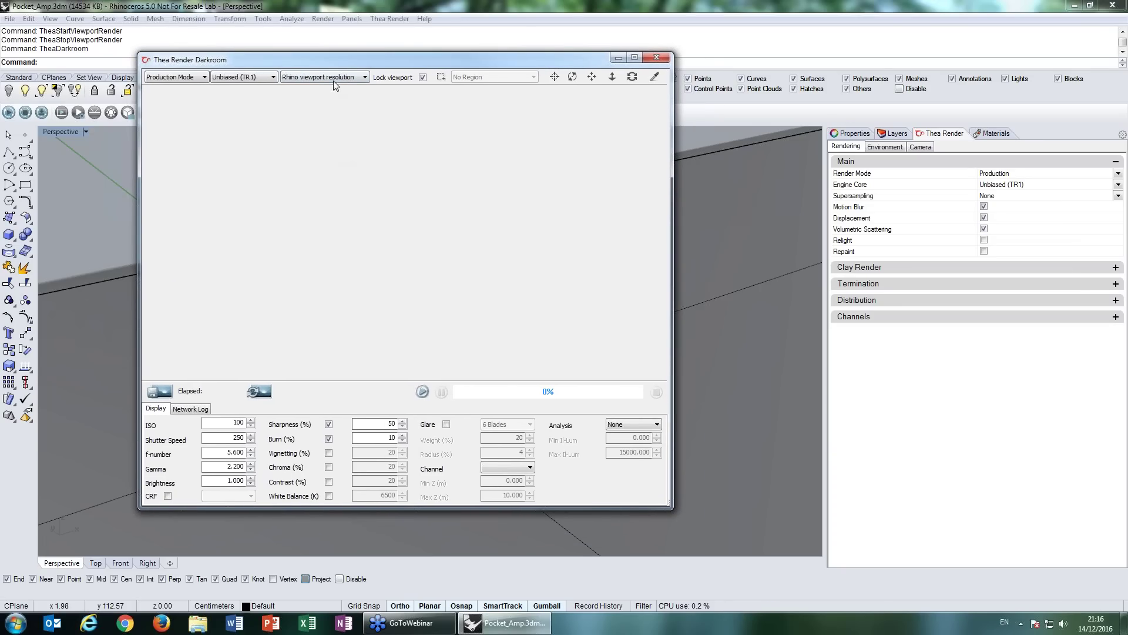
pyautogui.moveTo(341, 62); pyautogui.dragTo(425, 66)
pyautogui.click(247, 79)
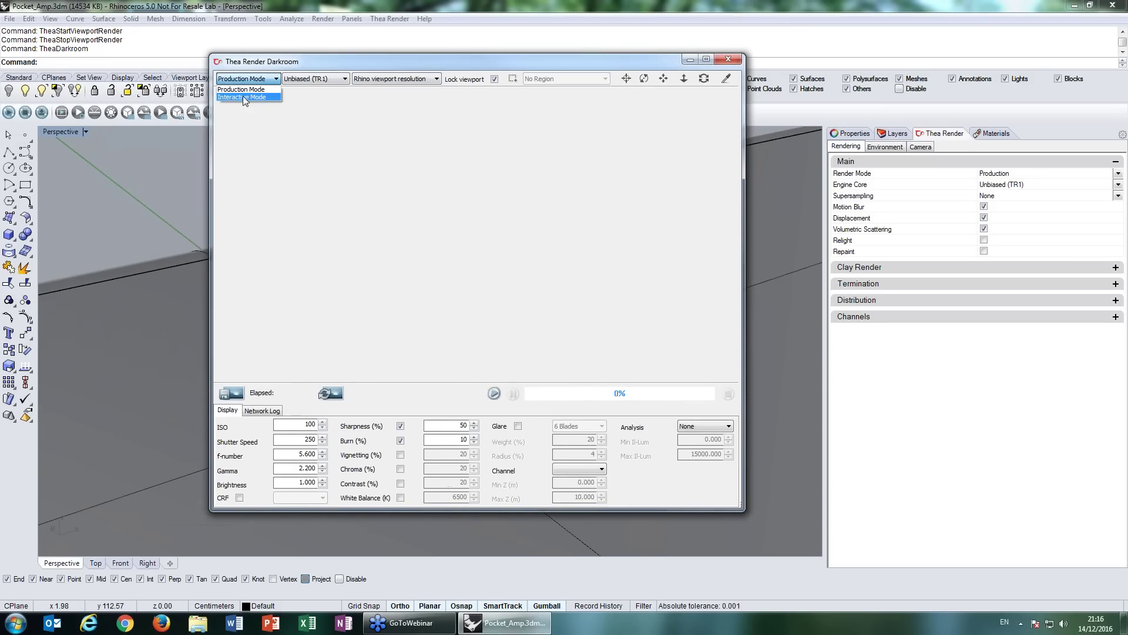
pyautogui.click(244, 100)
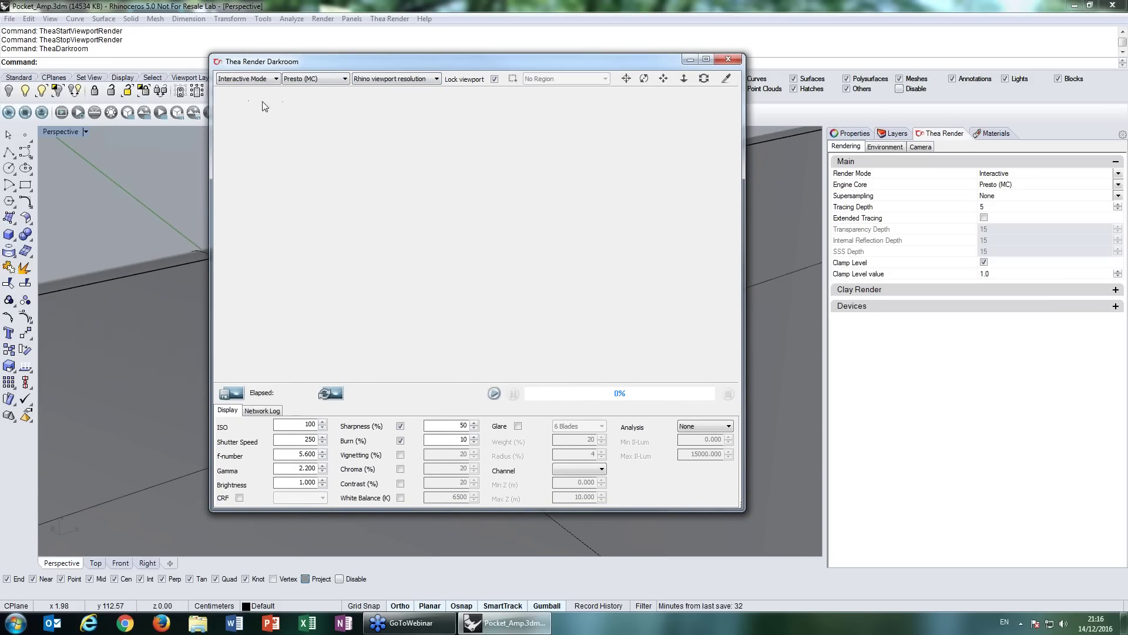
pyautogui.click(307, 82)
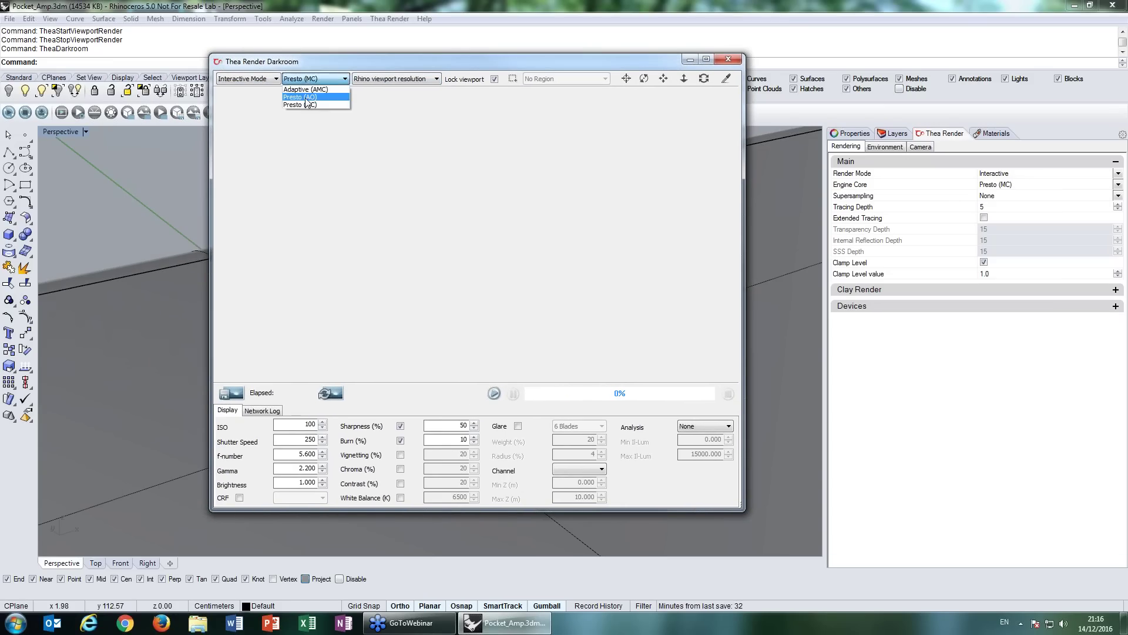
pyautogui.click(304, 85)
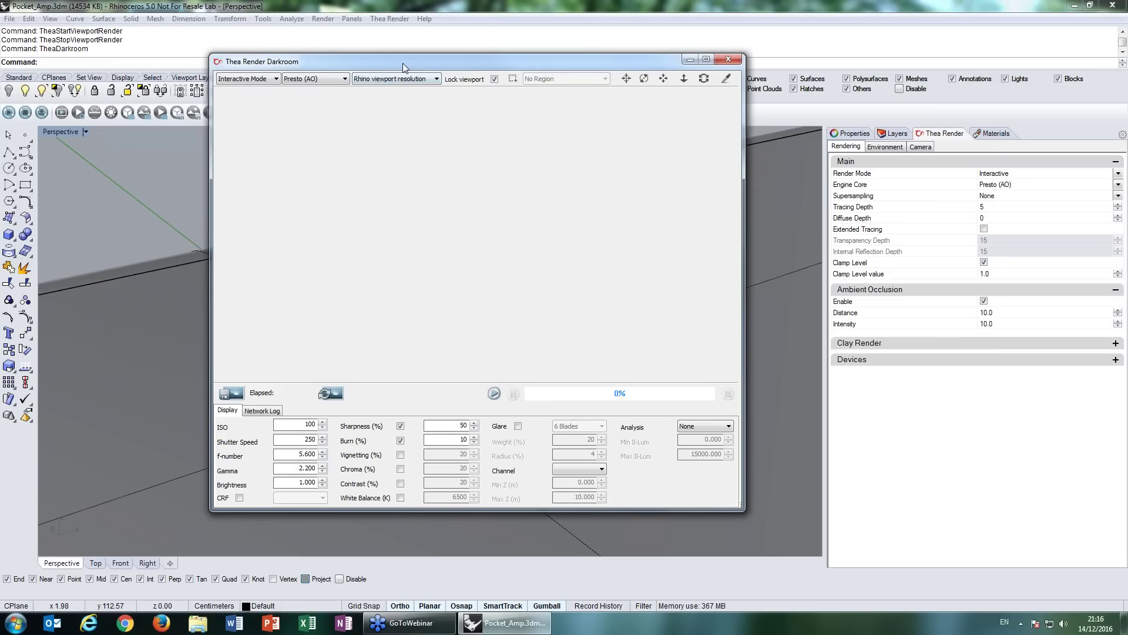
# - Start the Darkroom render, place its window beside the amplifier, and update it by orbiting and zooming the model
pyautogui.moveTo(403, 62); pyautogui.dragTo(540, 93)
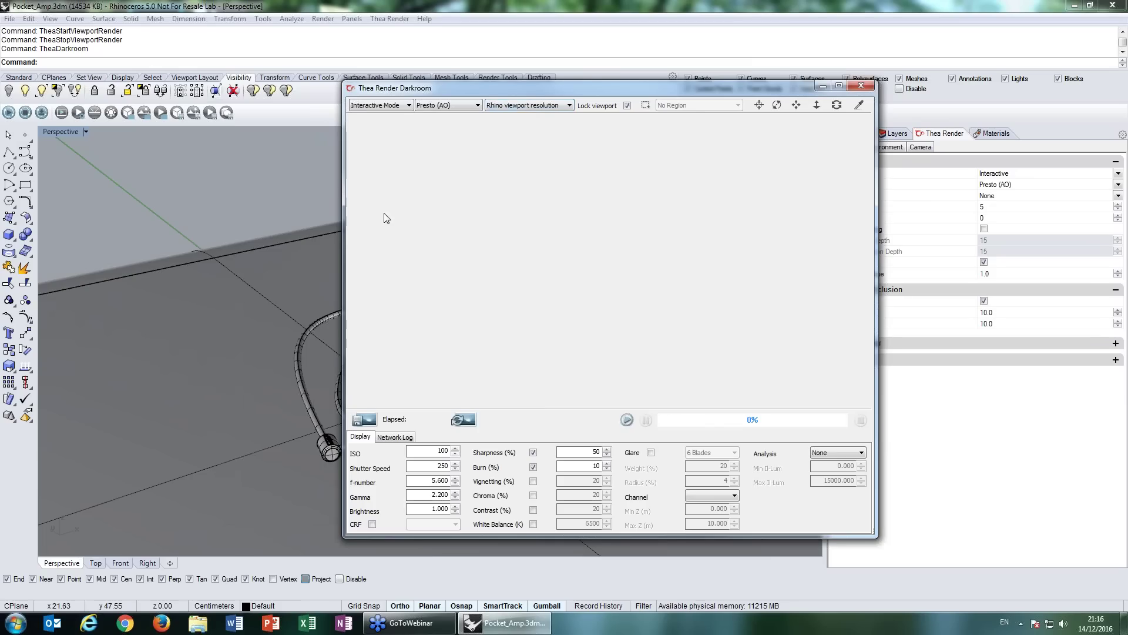
pyautogui.click(627, 420)
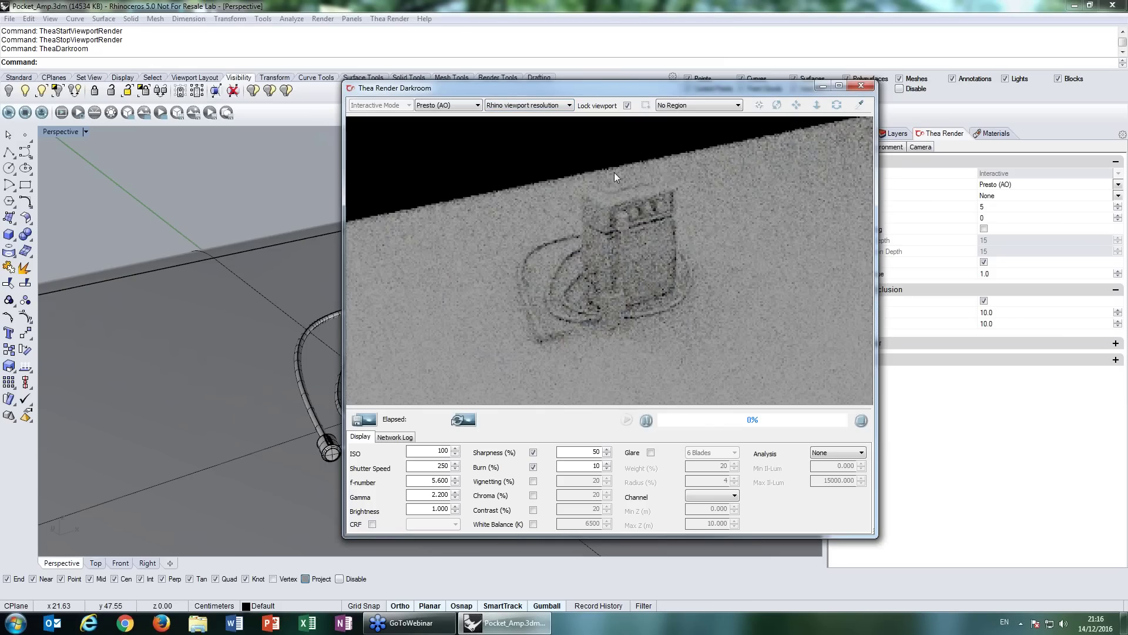
pyautogui.moveTo(590, 89); pyautogui.dragTo(800, 57)
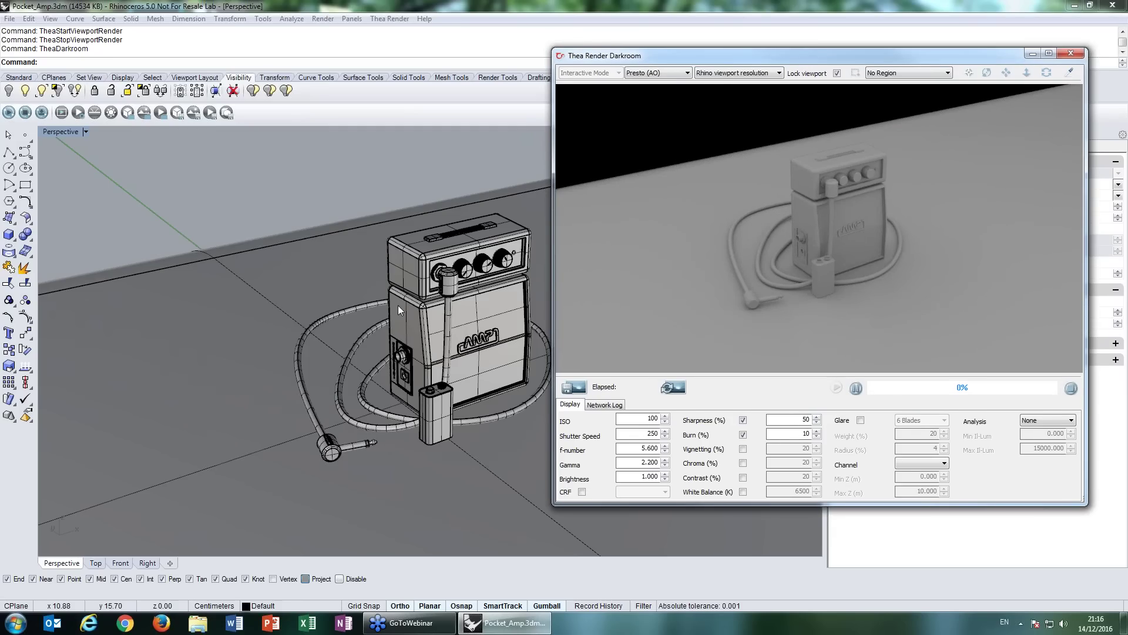
pyautogui.moveTo(397, 306); pyautogui.dragTo(322, 281, button='right')
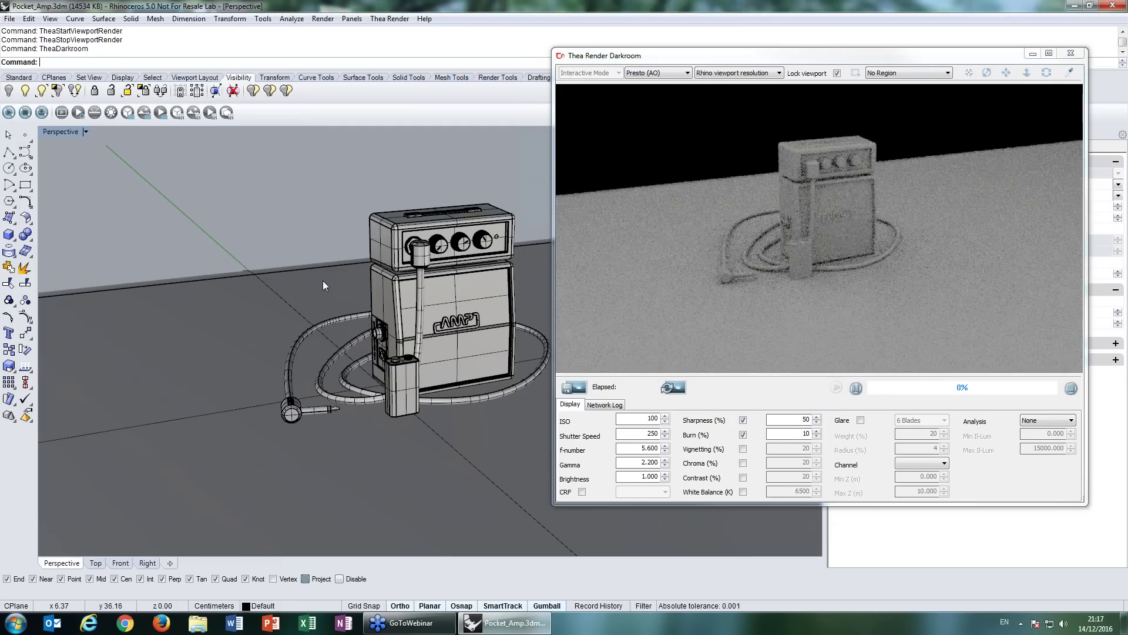
pyautogui.moveTo(322, 281); pyautogui.dragTo(375, 345, button='right')
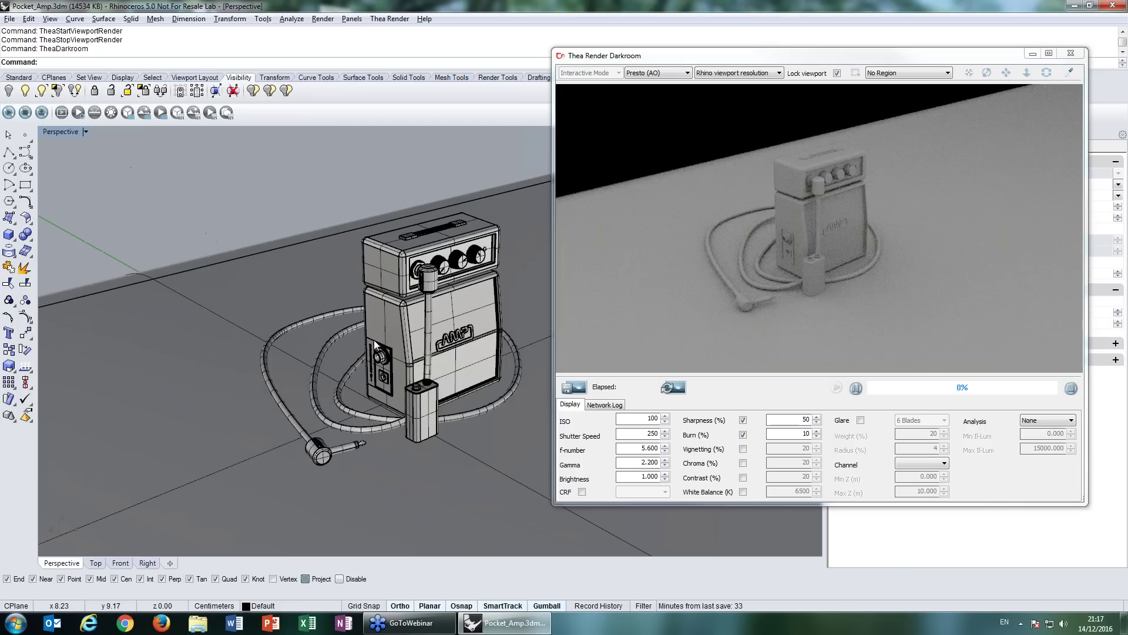
pyautogui.scroll(3, 375, 345)
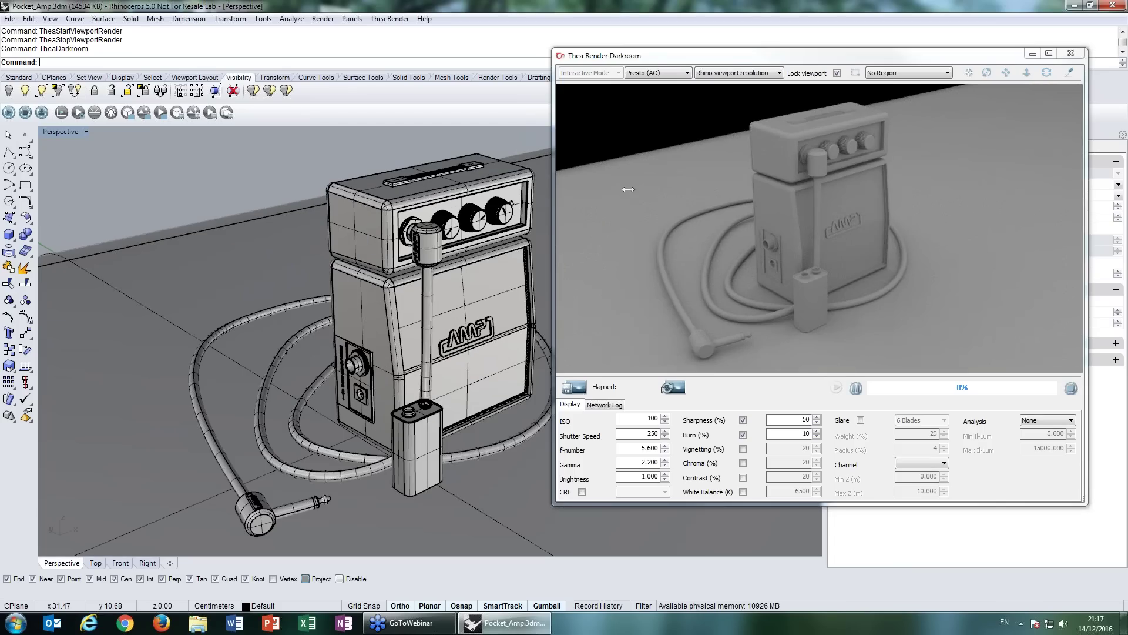
pyautogui.moveTo(741, 61); pyautogui.dragTo(591, 59)
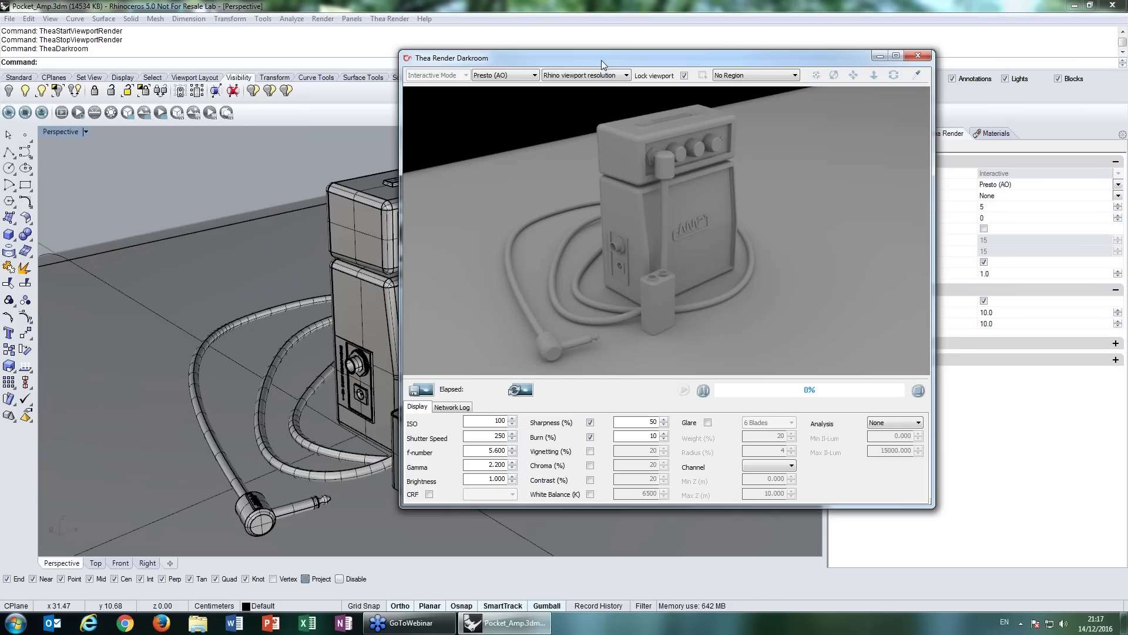
pyautogui.moveTo(605, 63); pyautogui.dragTo(763, 100)
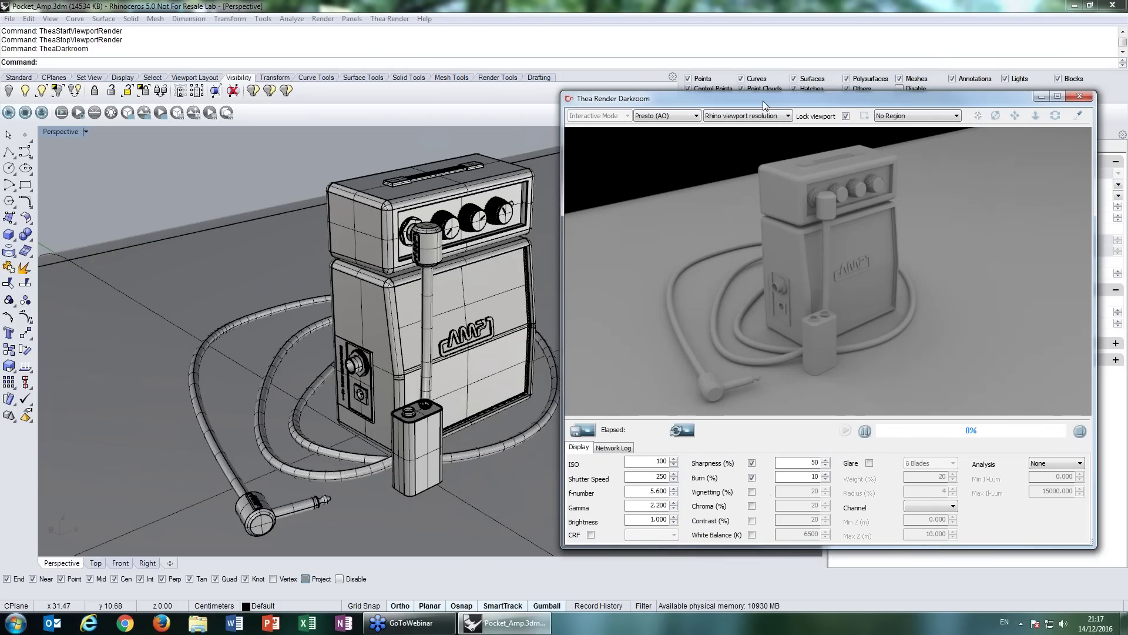
pyautogui.moveTo(690, 107); pyautogui.dragTo(857, 116)
pyautogui.click(248, 147)
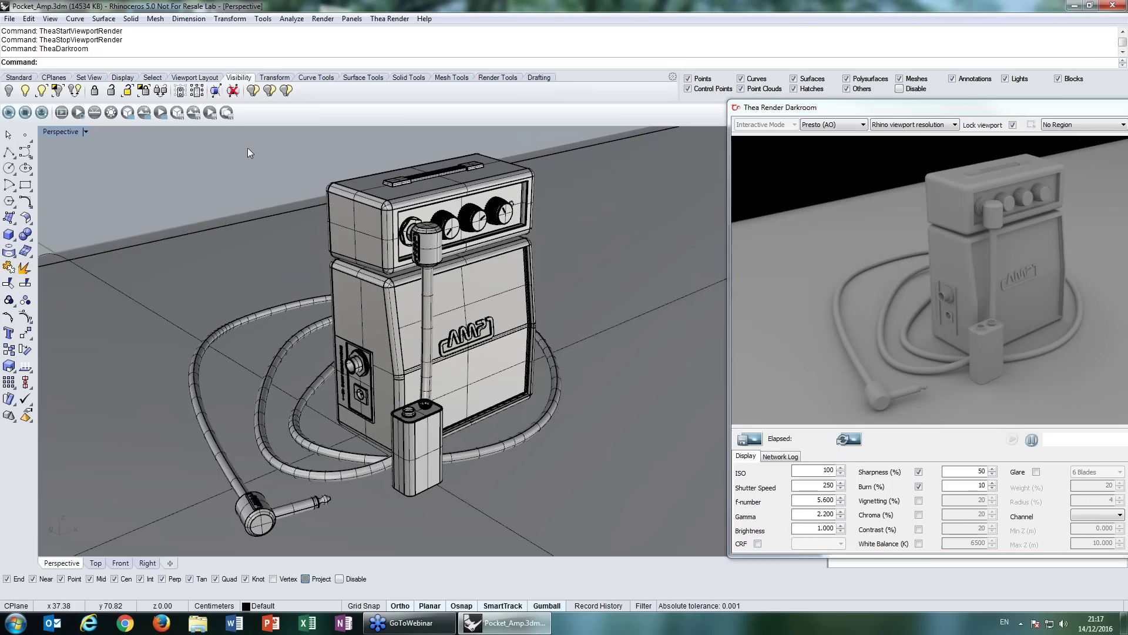
pyautogui.click(904, 107)
# - Stop the interactive render and close the Darkroom window
pyautogui.moveTo(905, 107); pyautogui.dragTo(561, 94)
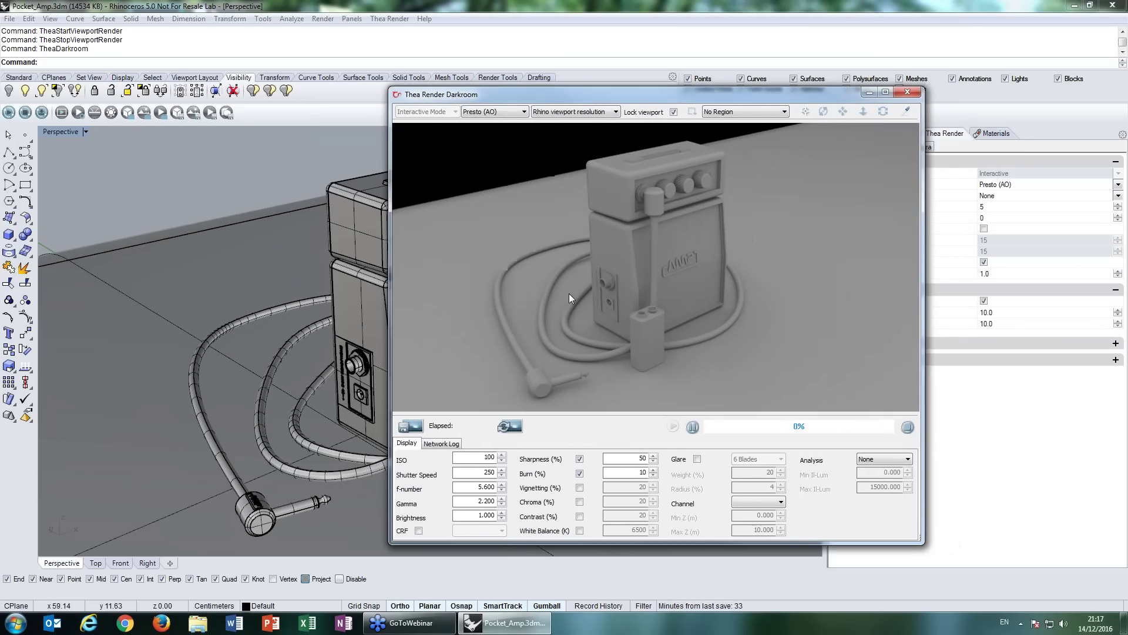
pyautogui.click(907, 428)
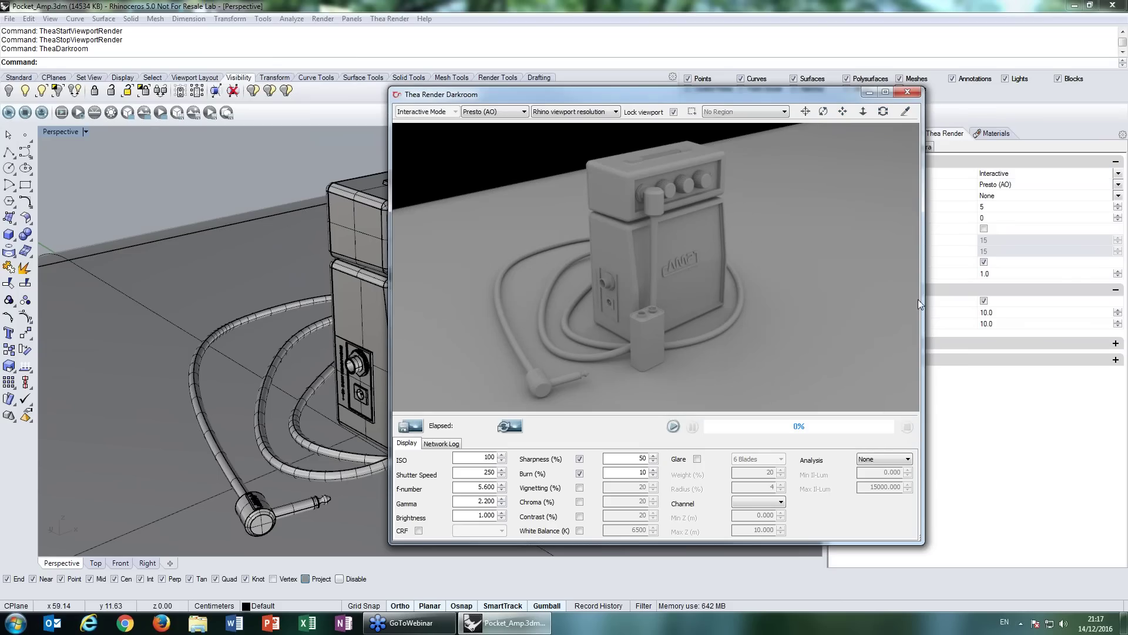
pyautogui.click(908, 93)
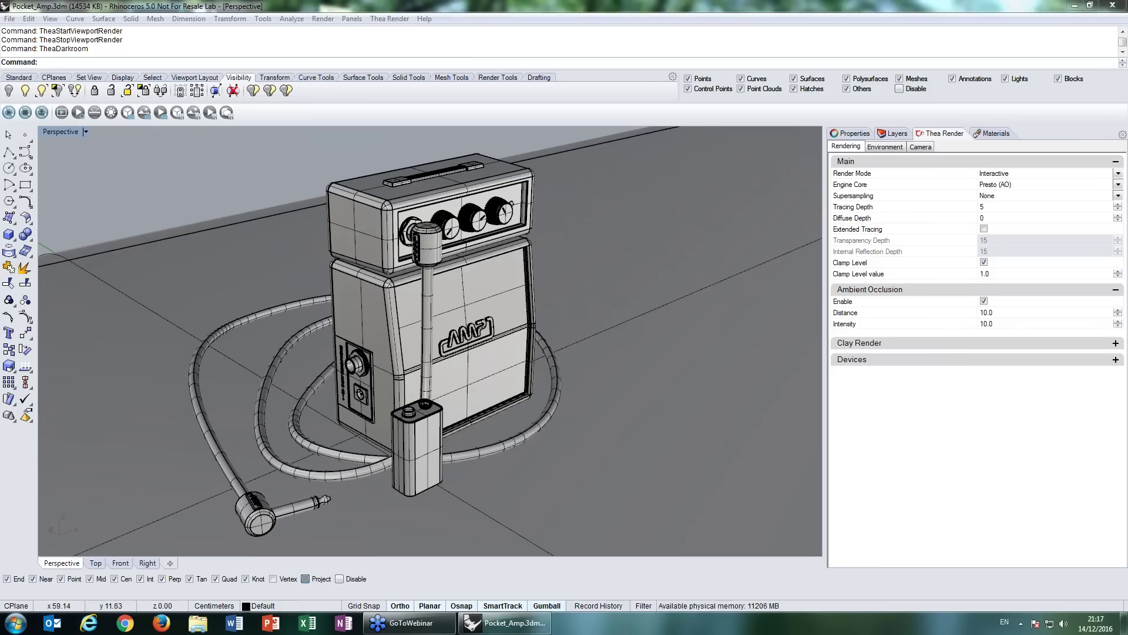
# - Render a wider view of the amplifier with Thea in the Perspective viewport, and switch to the four-viewport layout
pyautogui.moveTo(583, 304)
pyautogui.mouseDown(button='right')
pyautogui.moveTo(526, 319)
pyautogui.moveTo(582, 296)
pyautogui.mouseUp(button='right')
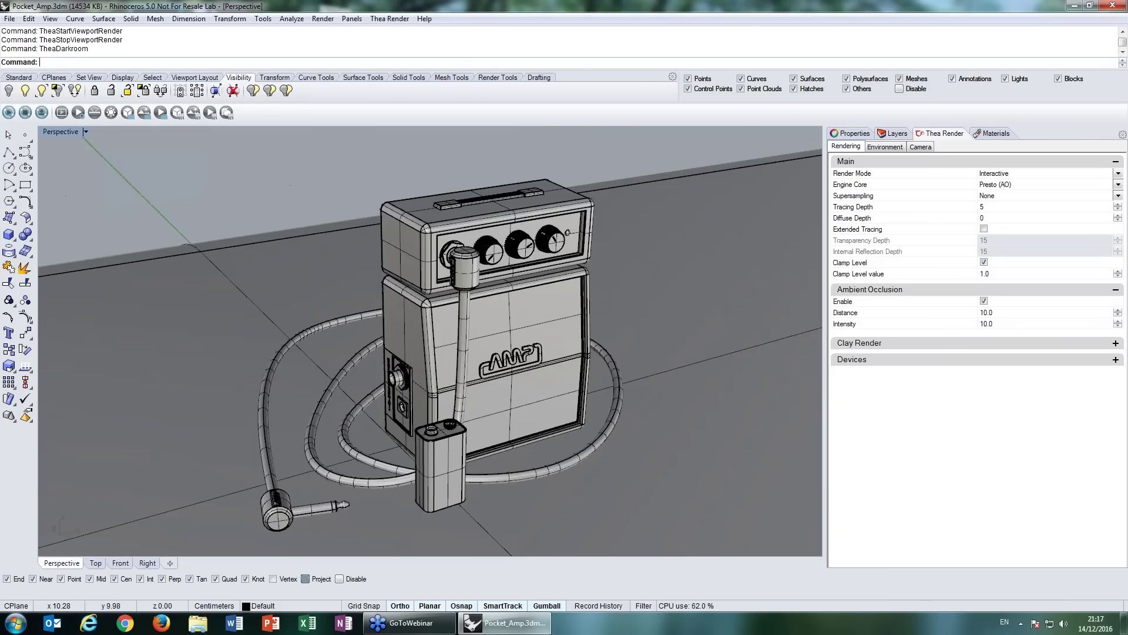
pyautogui.scroll(-3, 352, 184)
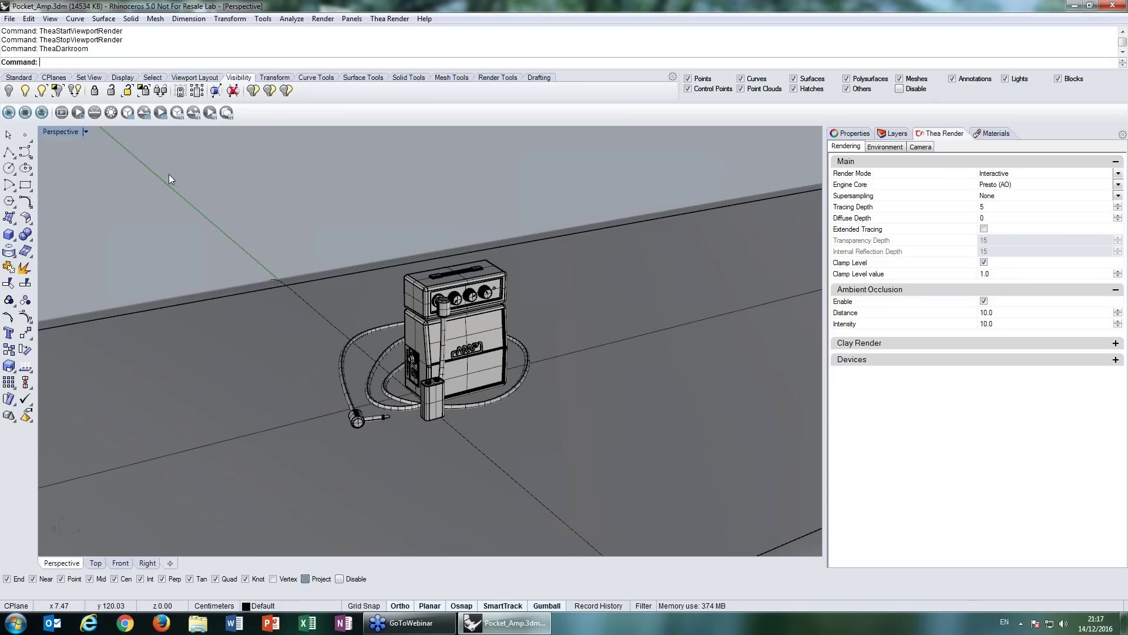
pyautogui.click(8, 113)
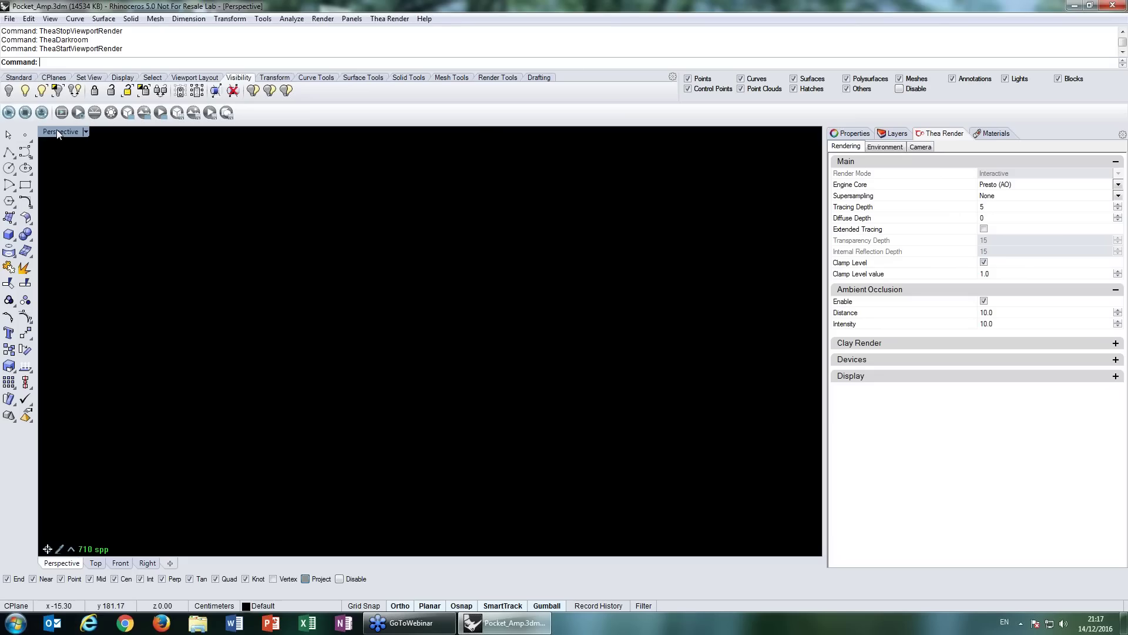
pyautogui.doubleClick(57, 131)
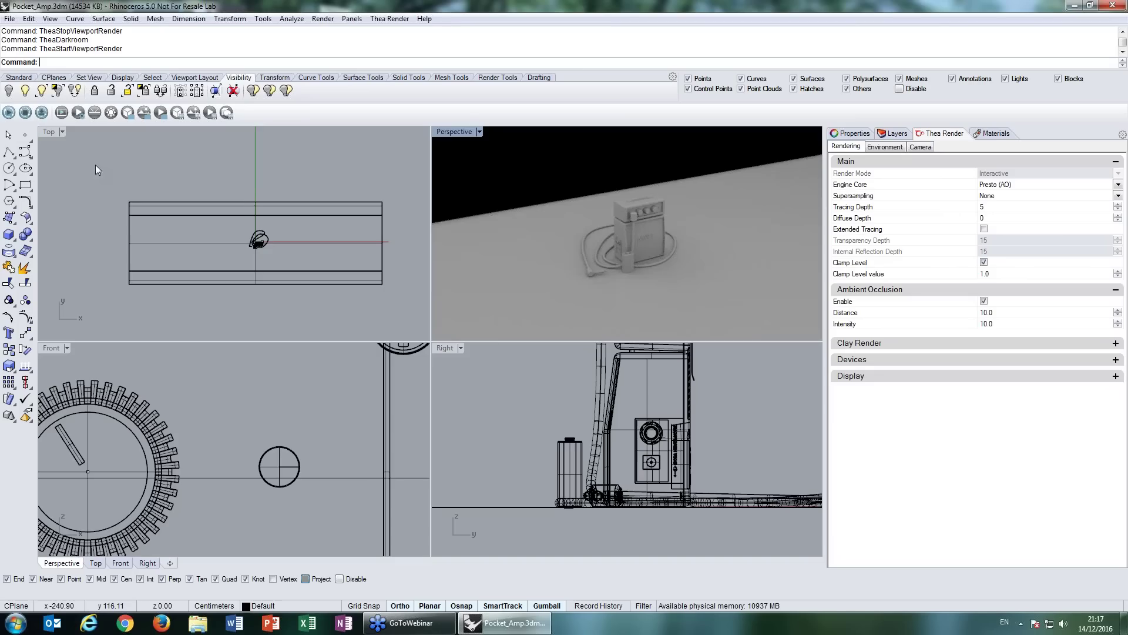
# - Turn off ambient occlusion in the Thea rendering settings
pyautogui.click(984, 301)
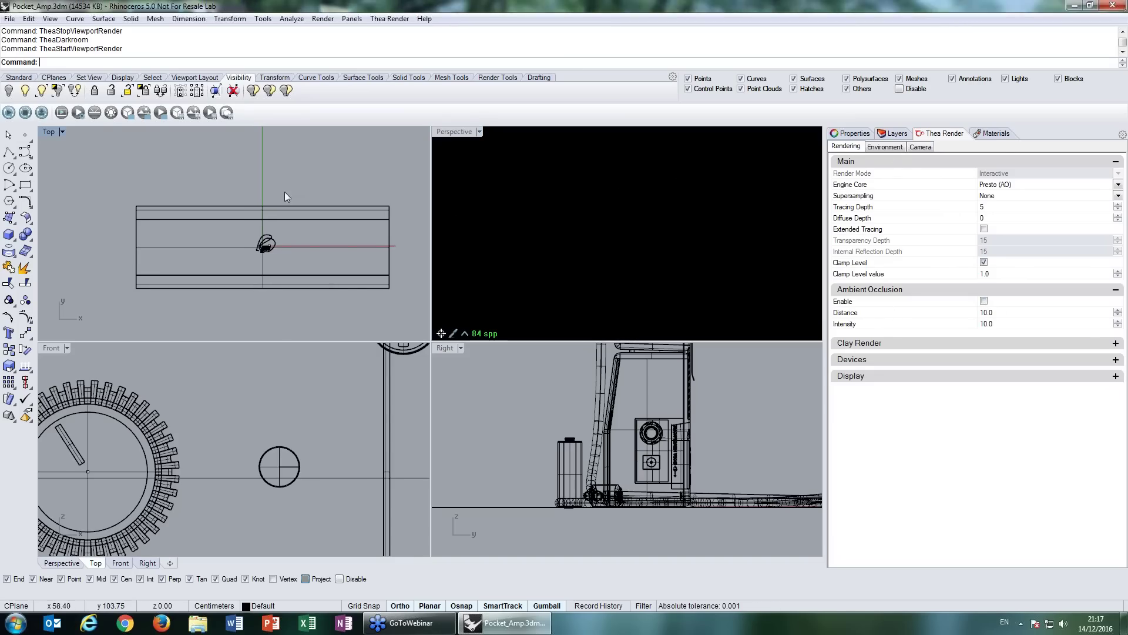
# - Draw a rectangular light about 62 cm long in the Top viewport, surrounding the amplifier and its cable
pyautogui.scroll(5, 283, 266)
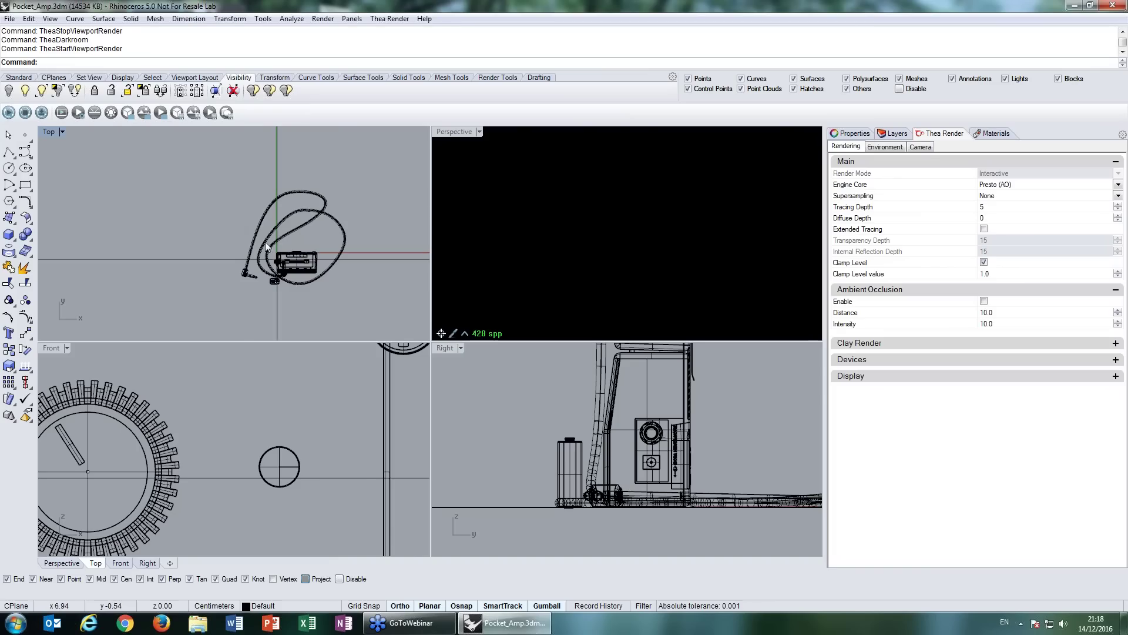
pyautogui.moveTo(185, 220); pyautogui.dragTo(140, 195, button='right')
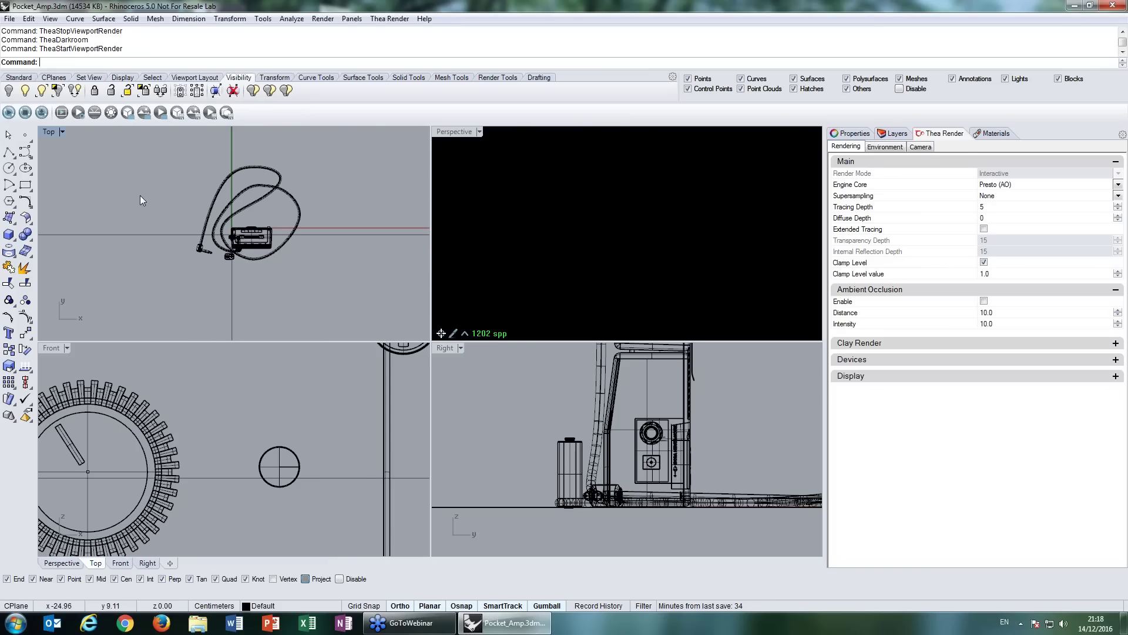
pyautogui.click(499, 78)
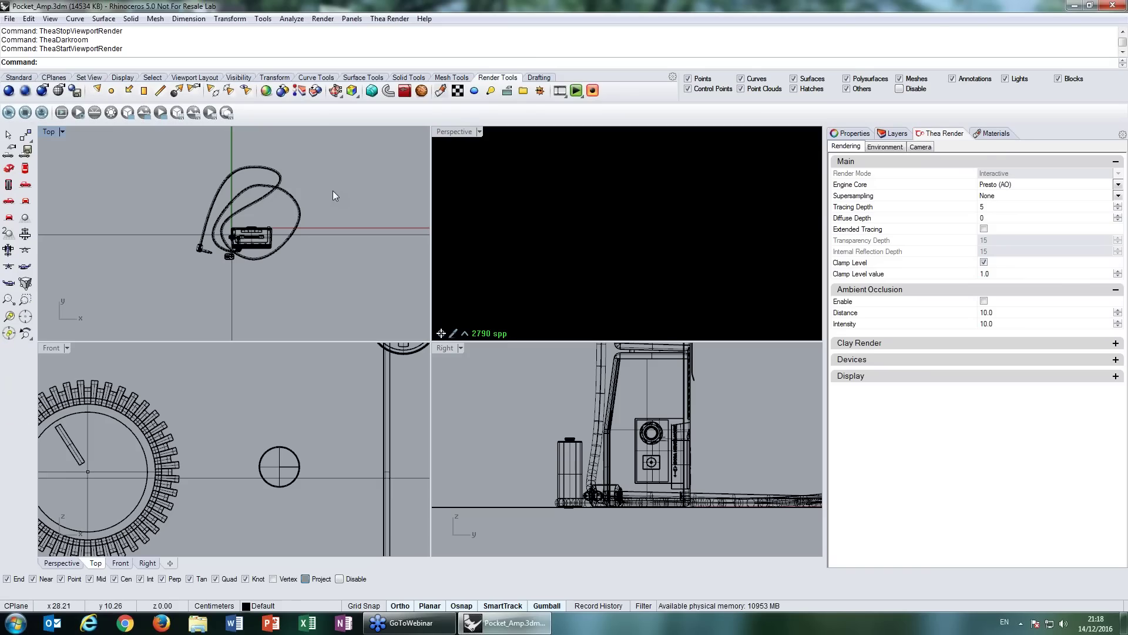
pyautogui.click(144, 92)
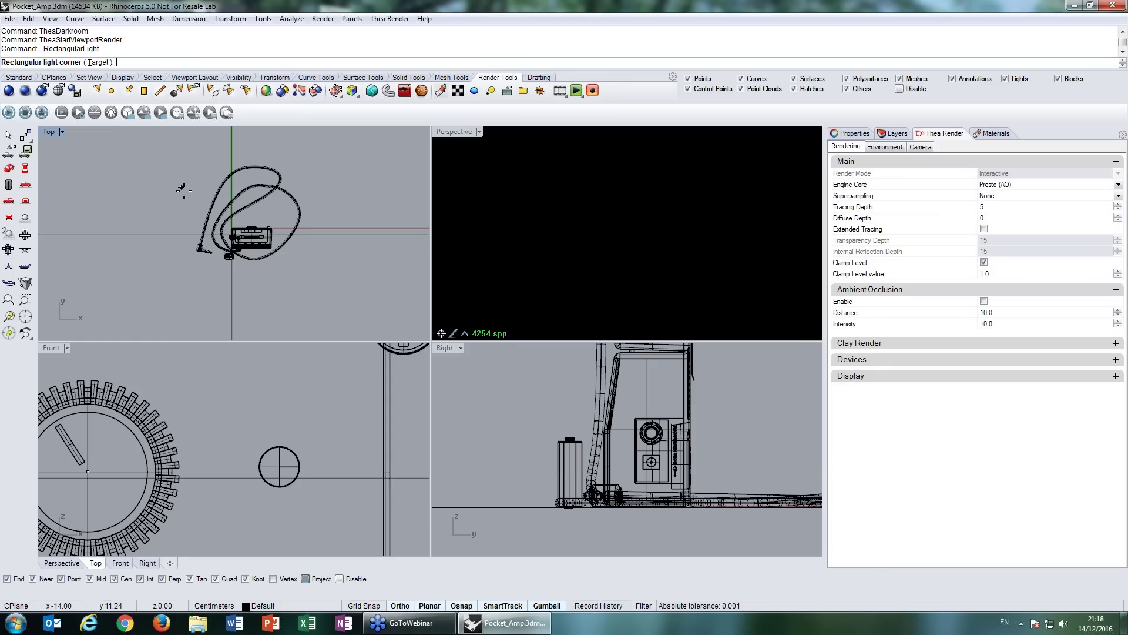
pyautogui.click(140, 187)
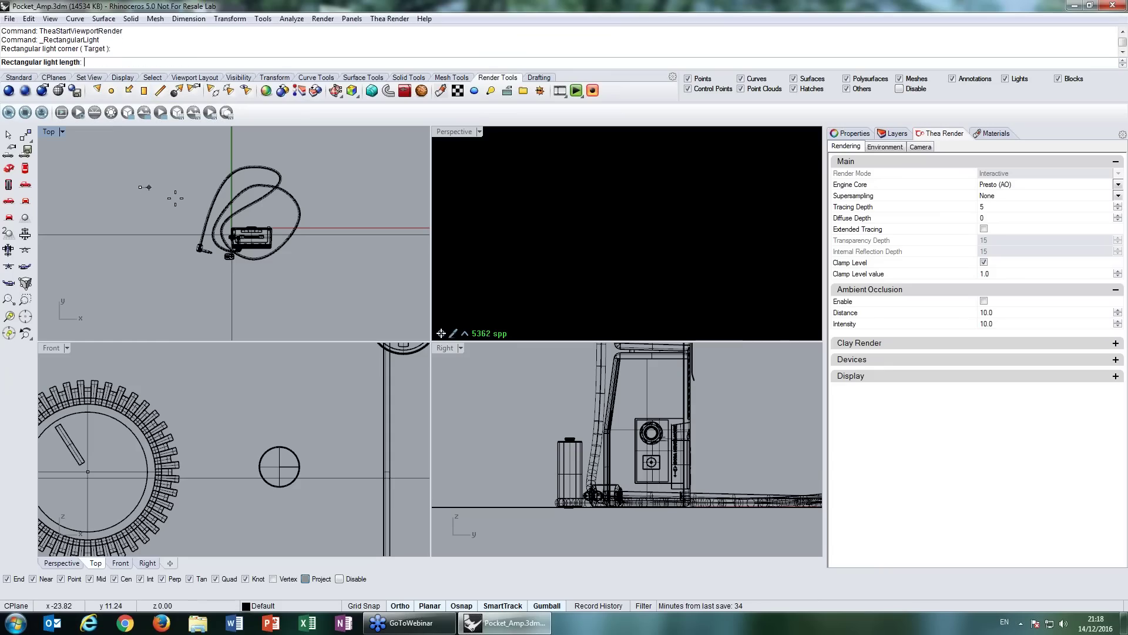
pyautogui.click(364, 187)
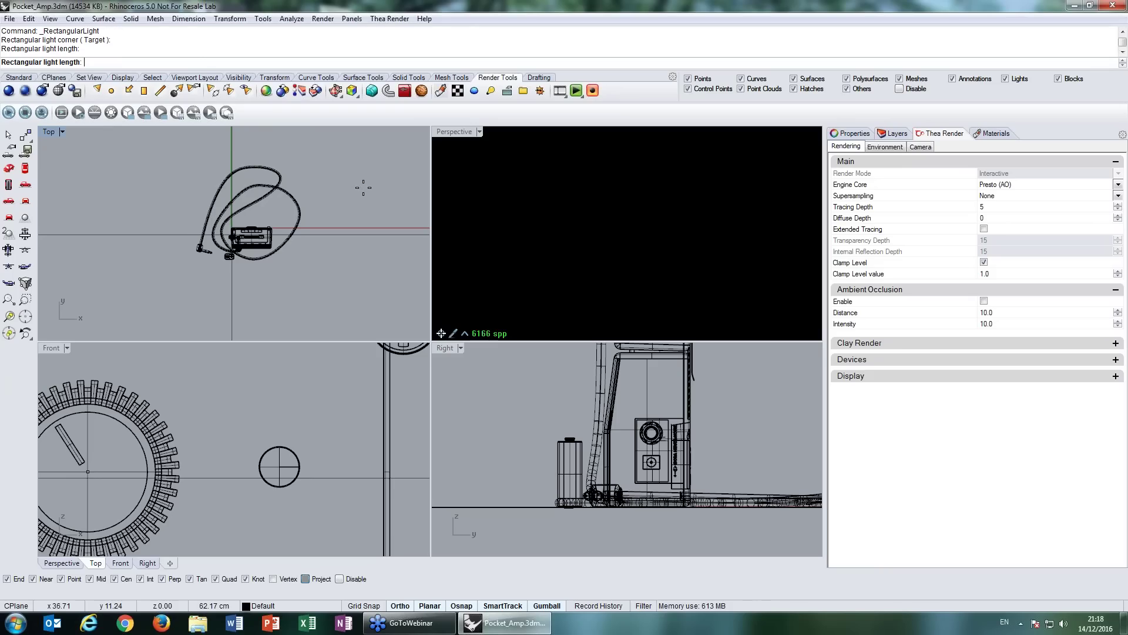
pyautogui.click(364, 310)
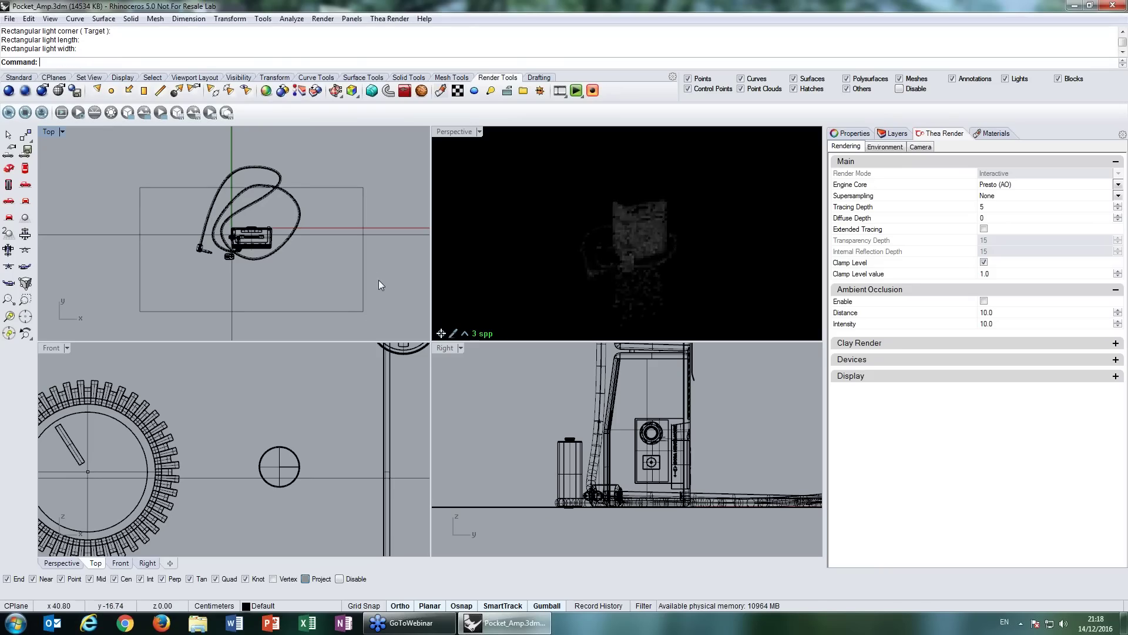
# - Raise the rectangular light well above the amplifier and rotate it 180 degrees so it shines down on the model
pyautogui.click(339, 310)
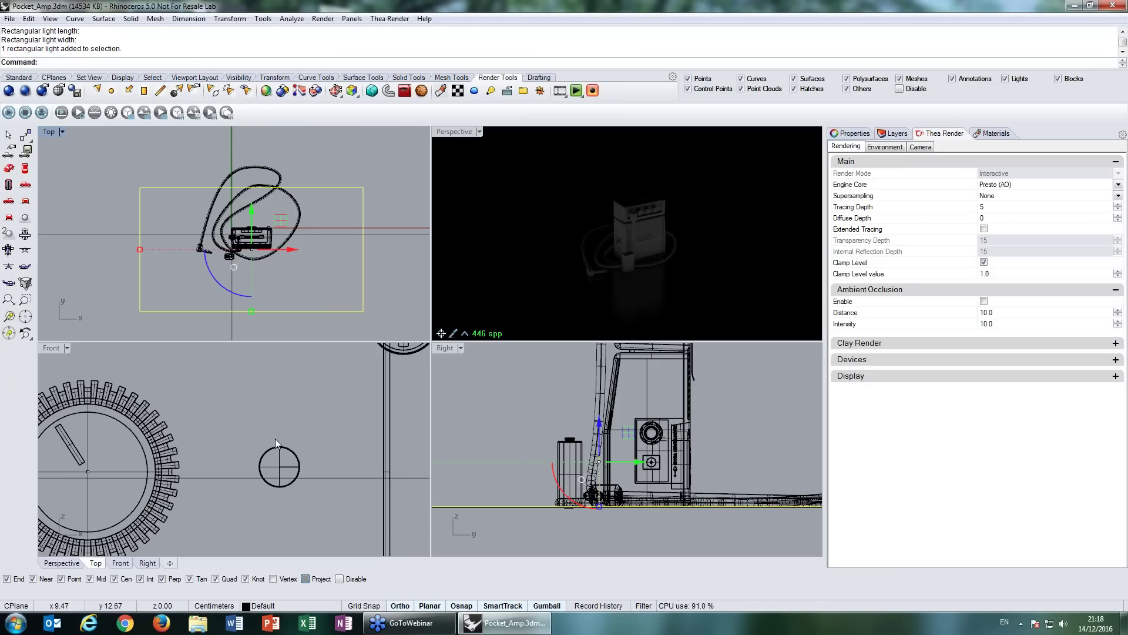
pyautogui.scroll(-10, 276, 443)
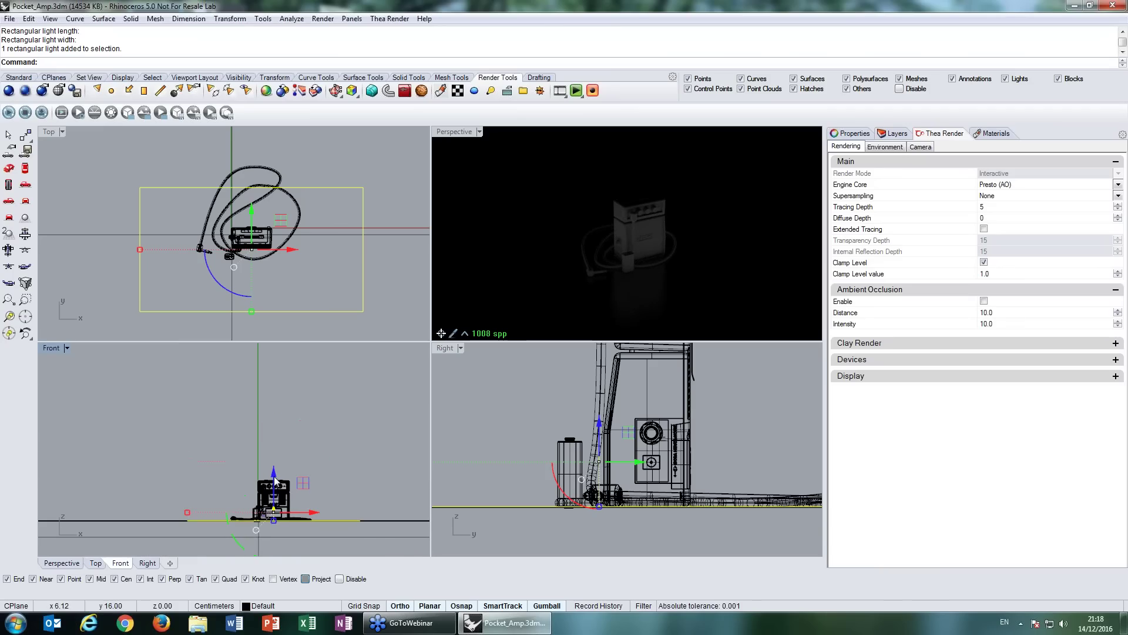
pyautogui.moveTo(275, 480); pyautogui.dragTo(272, 432)
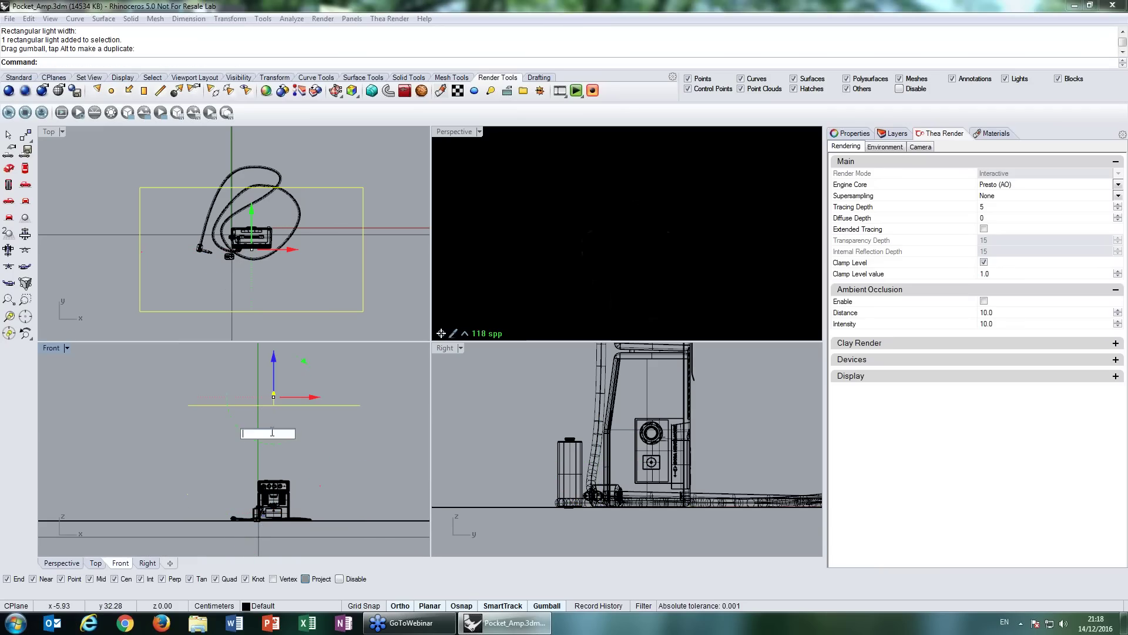
pyautogui.write('180')
pyautogui.press('Return')
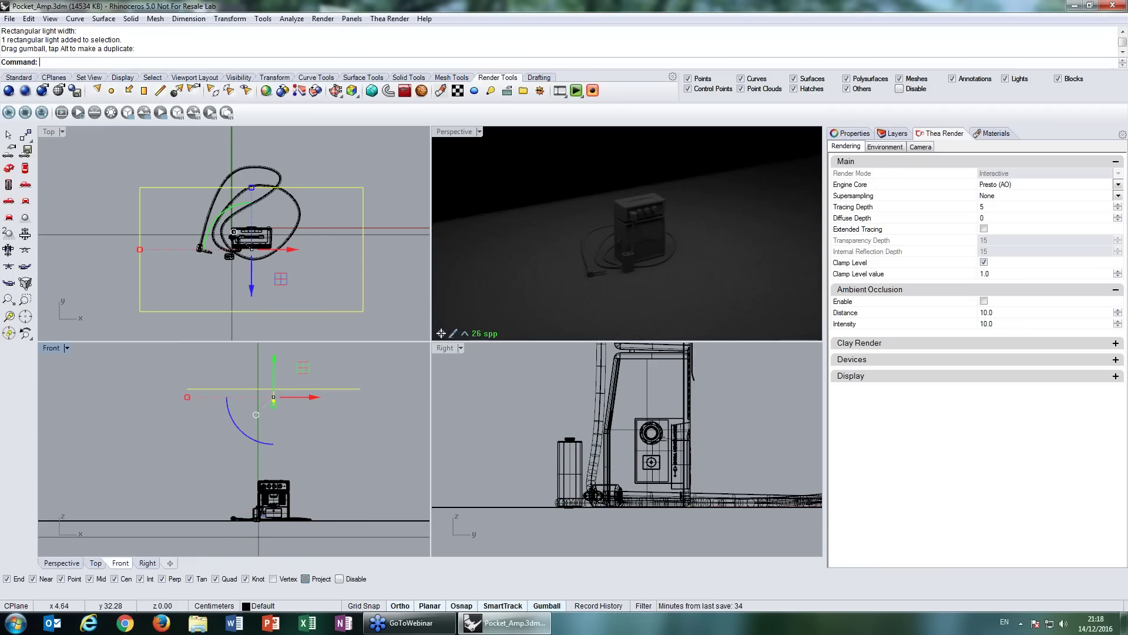
pyautogui.click(641, 236)
pyautogui.scroll(5, 650, 262)
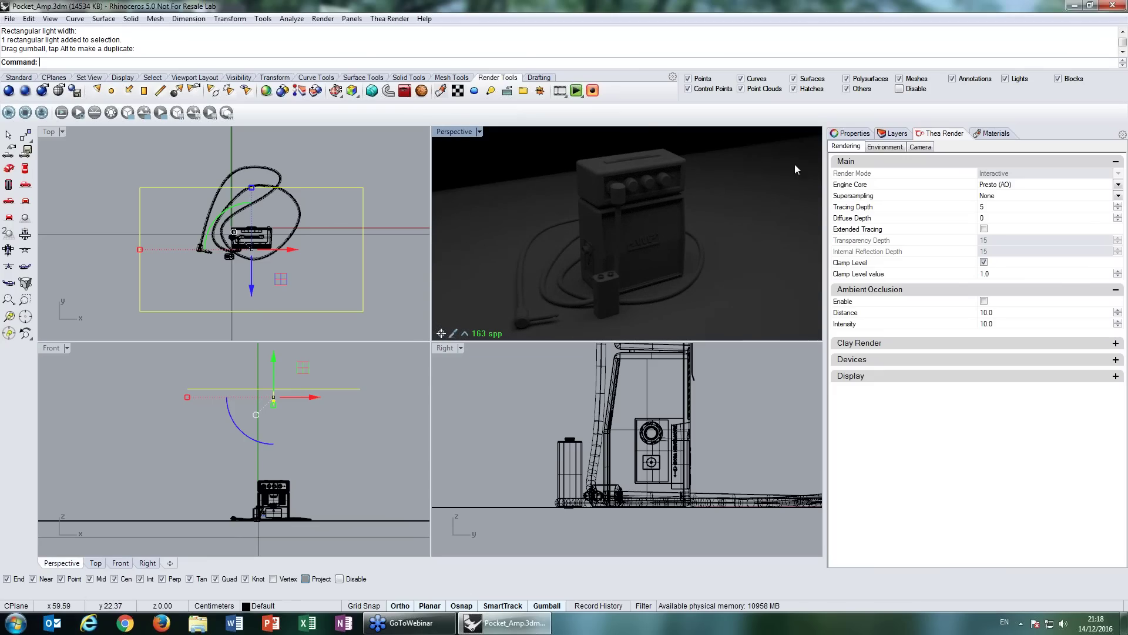
# - Make the overhead rectangular light visible in its Thea light properties
pyautogui.click(363, 194)
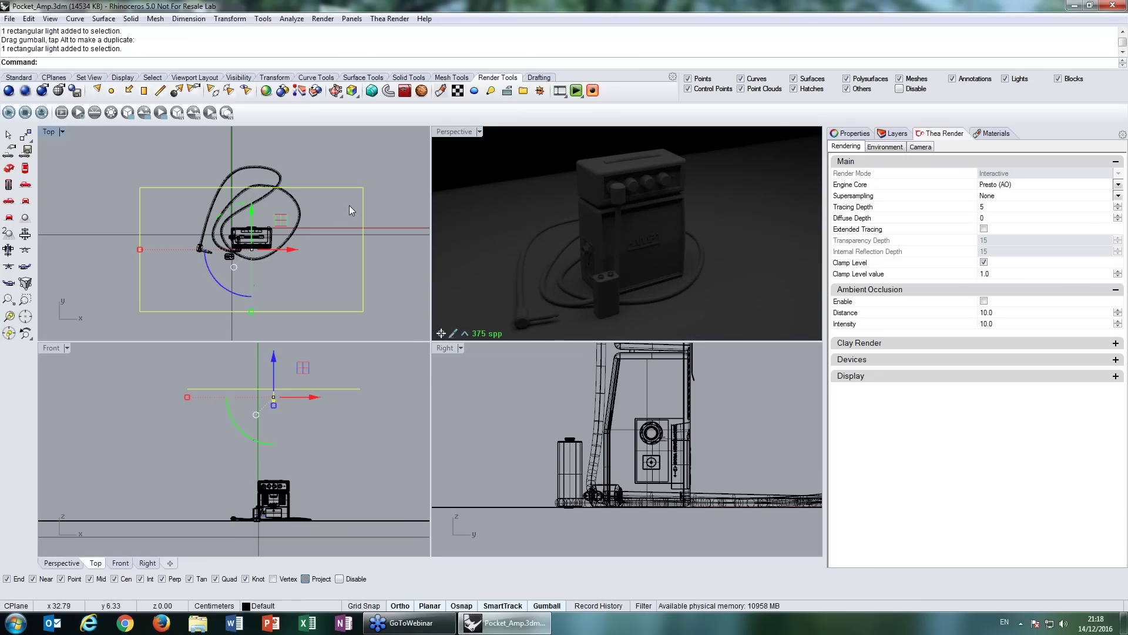
pyautogui.click(851, 134)
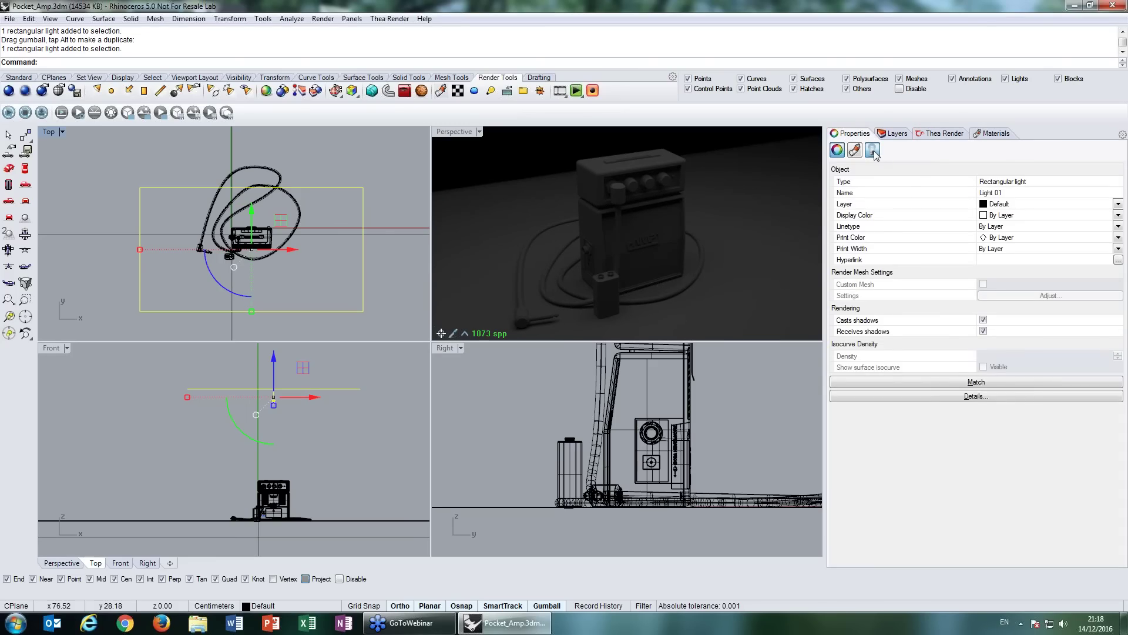
pyautogui.click(873, 151)
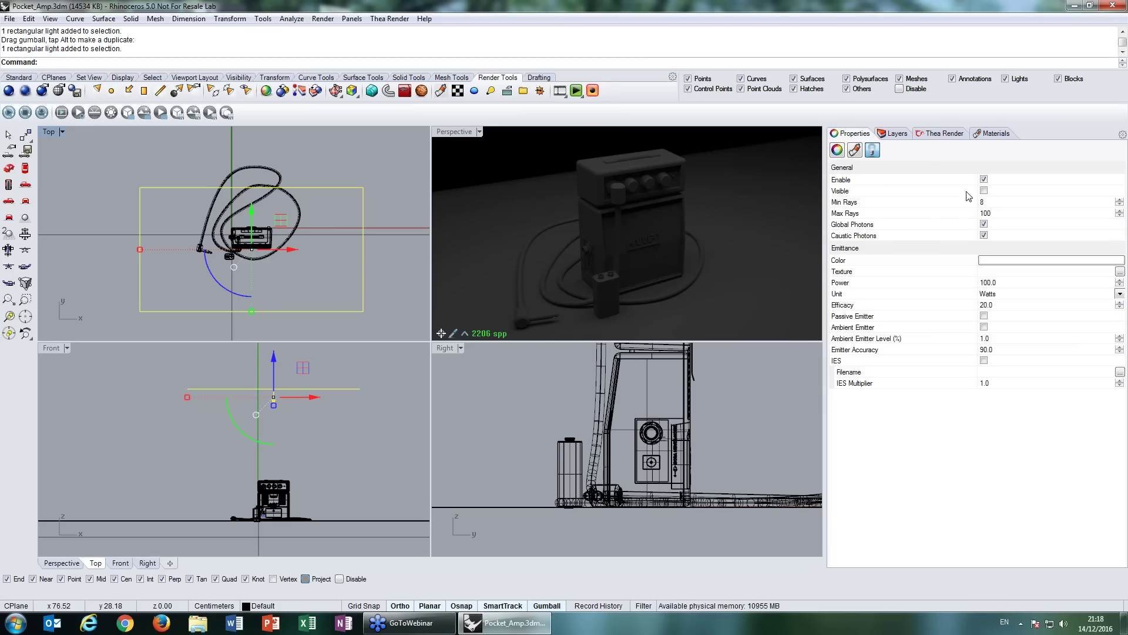
pyautogui.click(983, 191)
pyautogui.keyDown('shift'); pyautogui.moveTo(693, 203); pyautogui.dragTo(658, 265, button='right'); pyautogui.keyUp('shift')
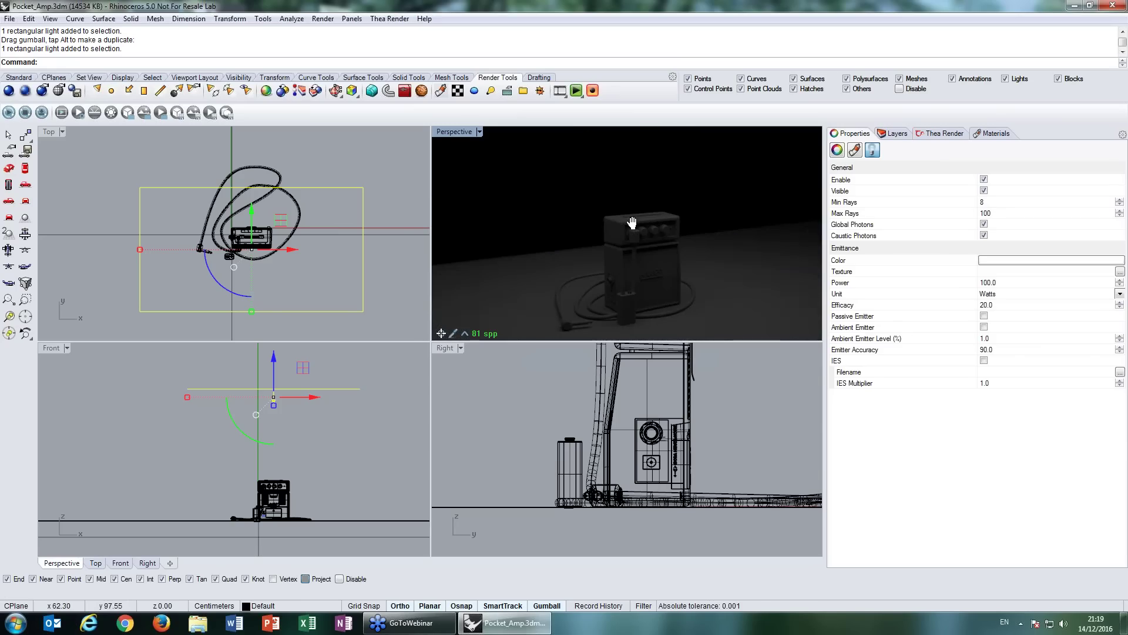
# - Set the overhead light's power to 300 watts and lower the light slightly toward the amplifier
pyautogui.click(987, 283)
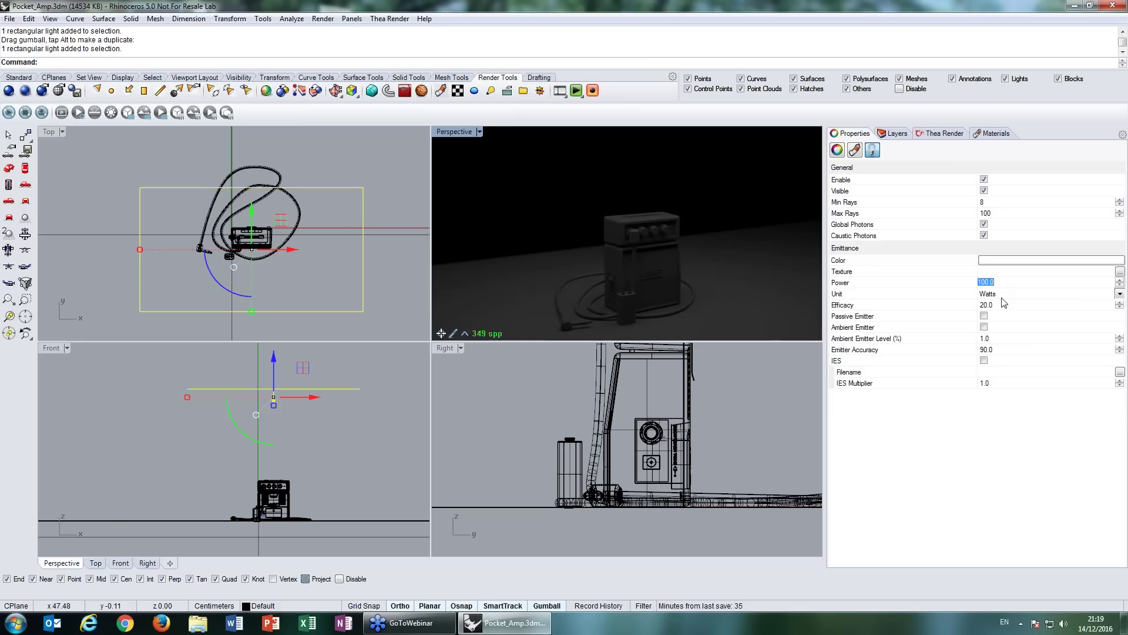
pyautogui.write('300')
pyautogui.press('Return')
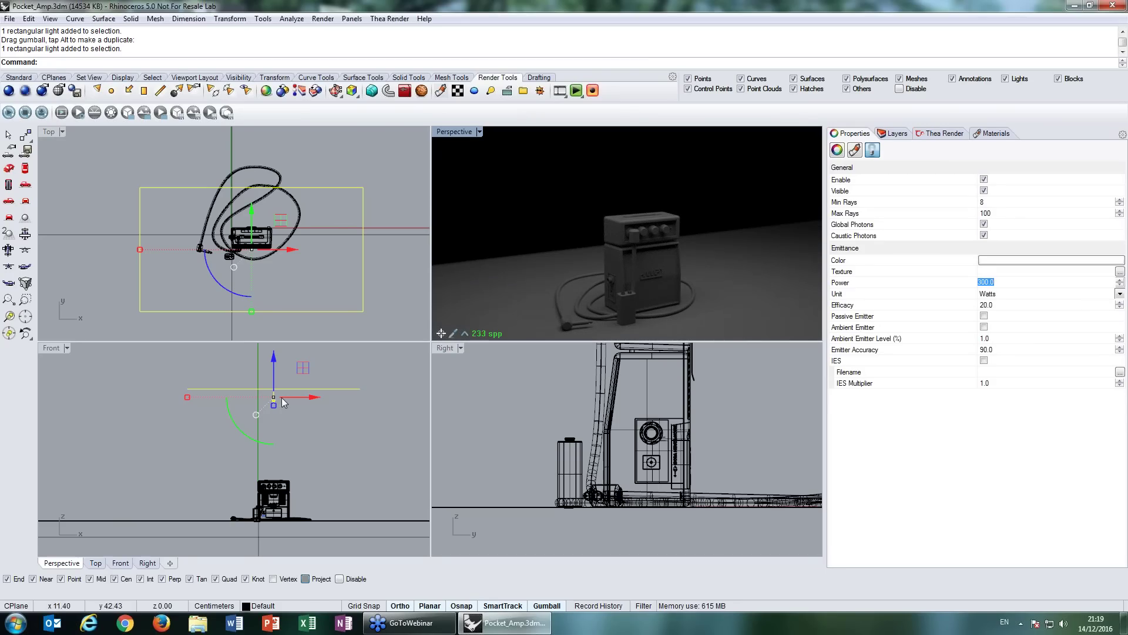
pyautogui.moveTo(274, 365); pyautogui.dragTo(276, 380)
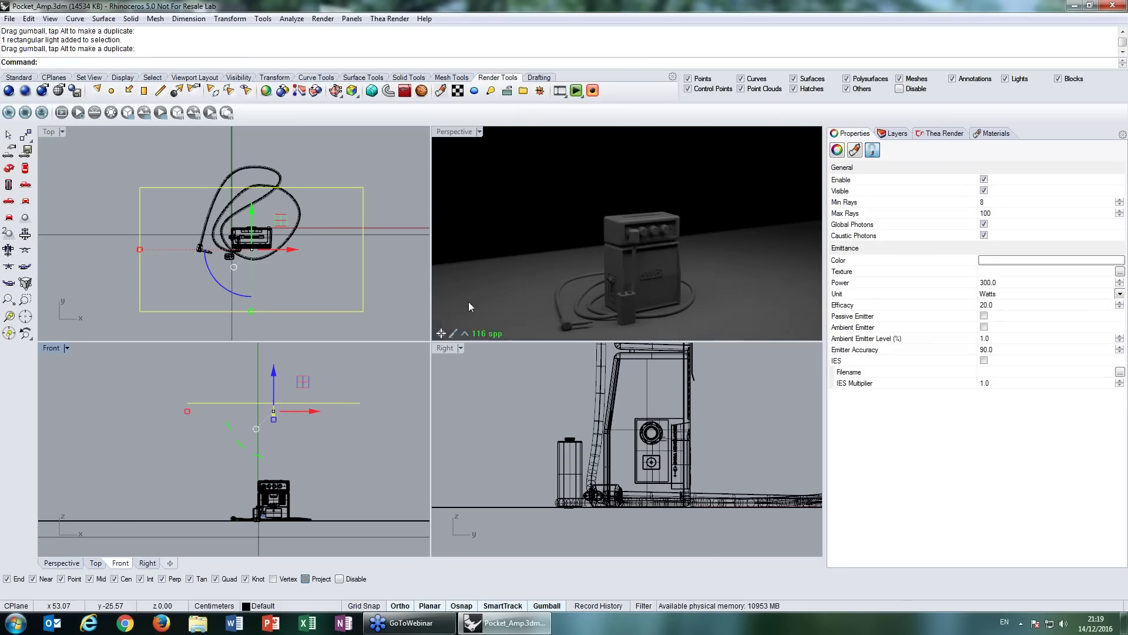
pyautogui.click(572, 252)
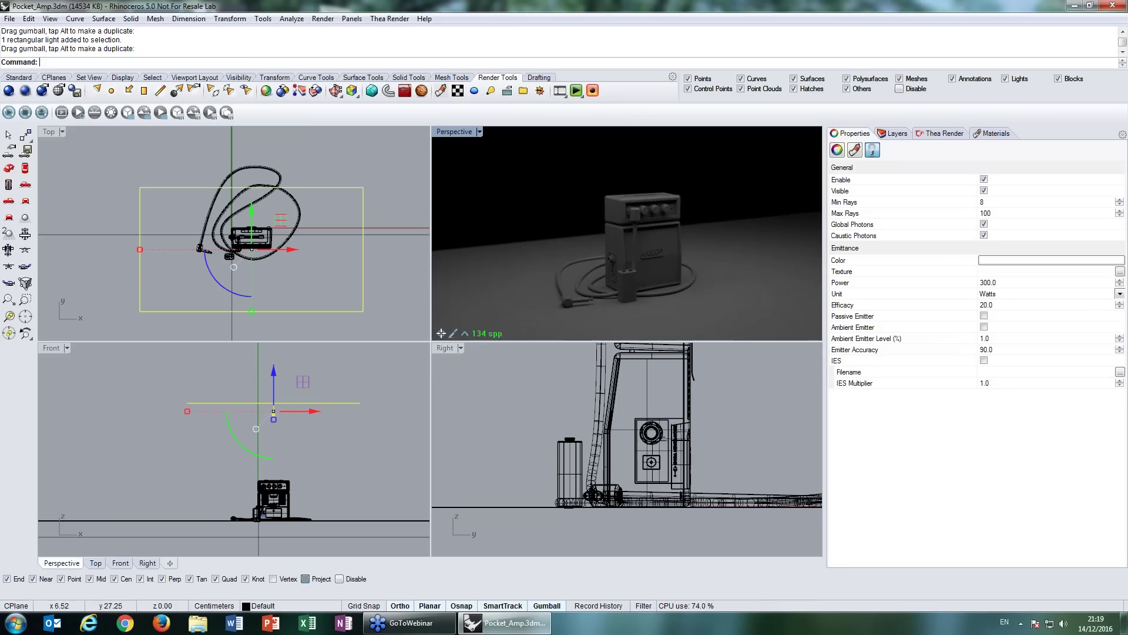
# - Draw a second, upright rectangular light about 15 cm wide and 24 cm tall beside the amplifier in the Front viewport
pyautogui.click(361, 464)
pyautogui.scroll(-4, 323, 509)
pyautogui.moveTo(322, 509); pyautogui.dragTo(314, 470, button='right')
pyautogui.scroll(4, 323, 470)
pyautogui.scroll(2, 323, 470)
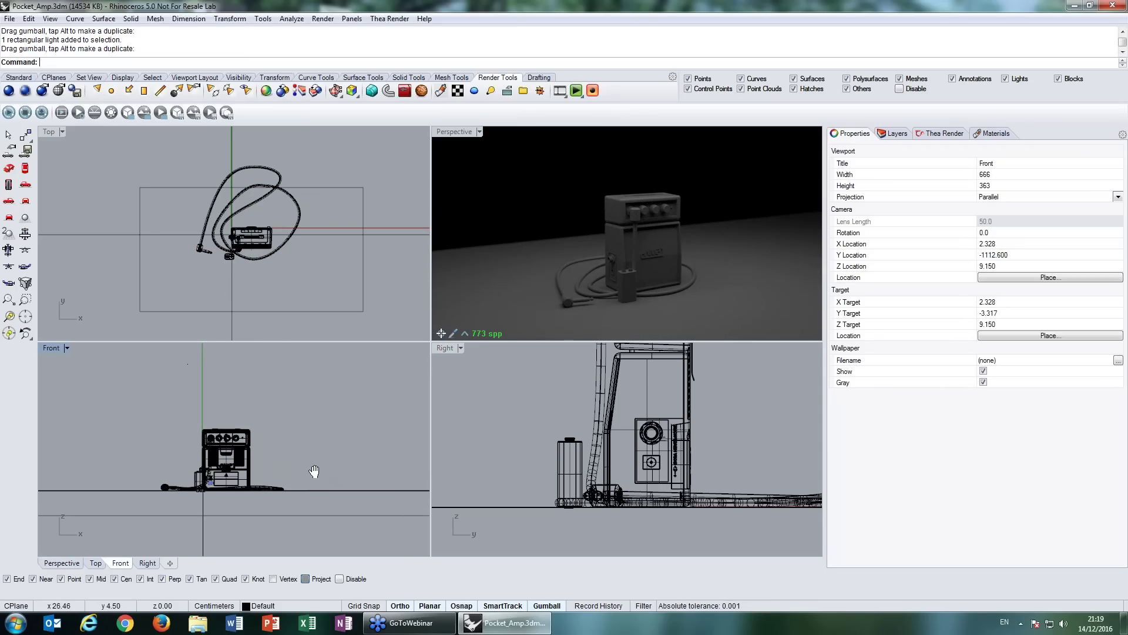
pyautogui.click(144, 90)
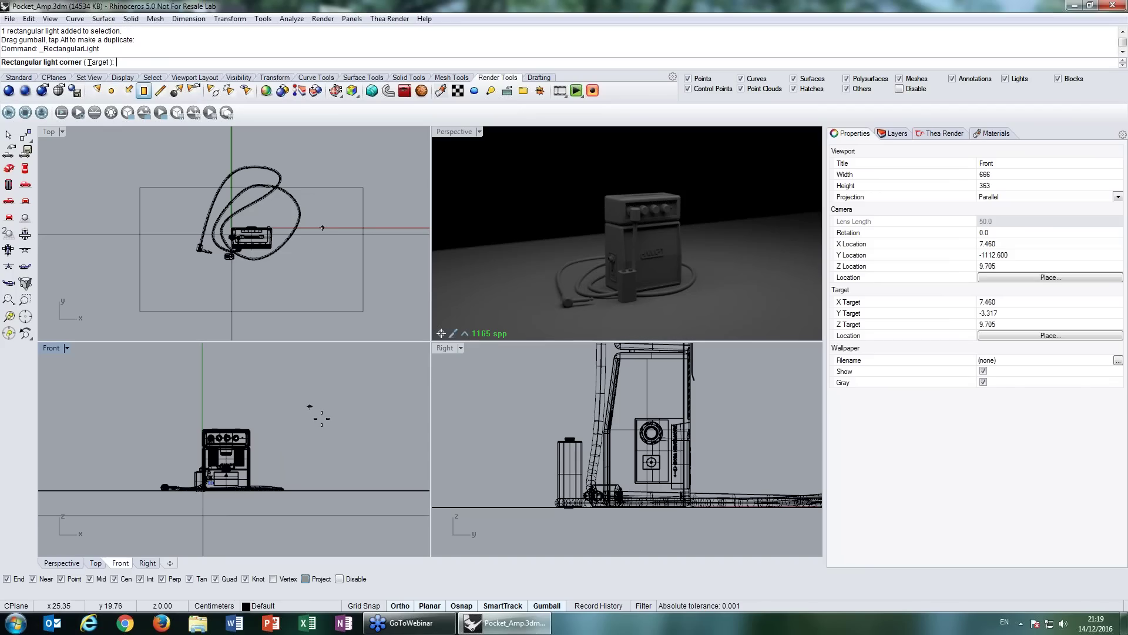
pyautogui.click(304, 401)
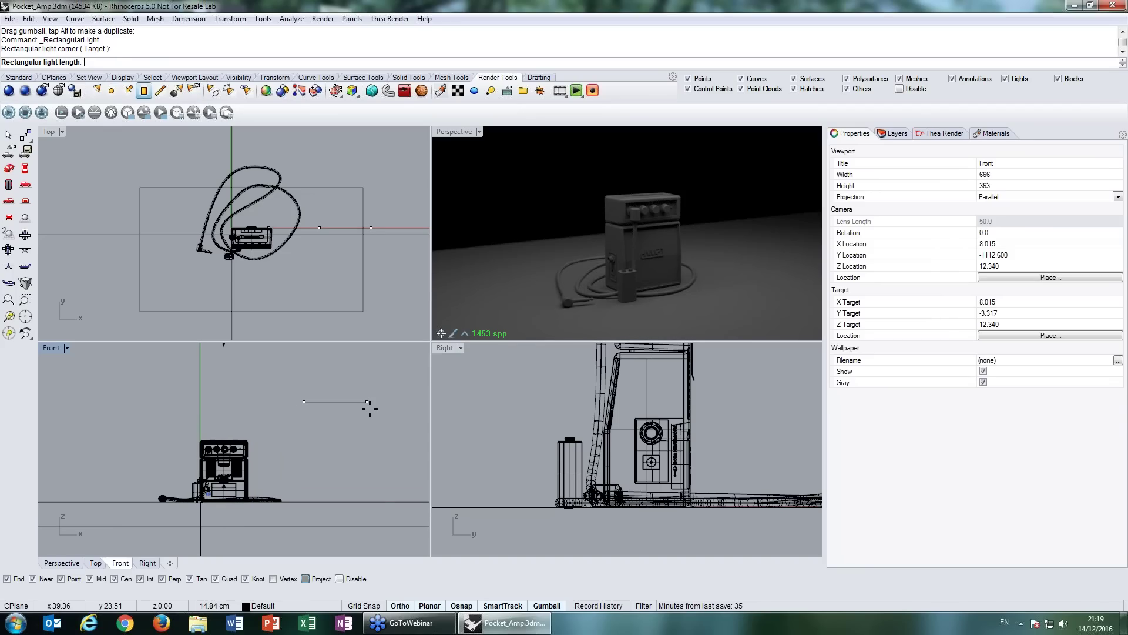
pyautogui.click(366, 404)
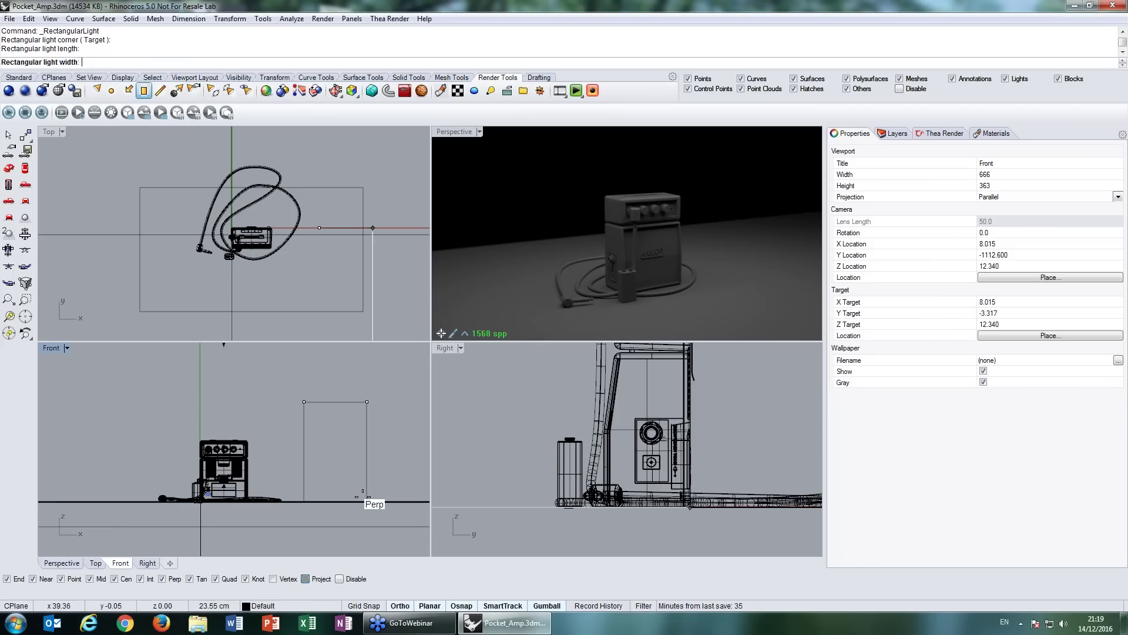
pyautogui.click(387, 409)
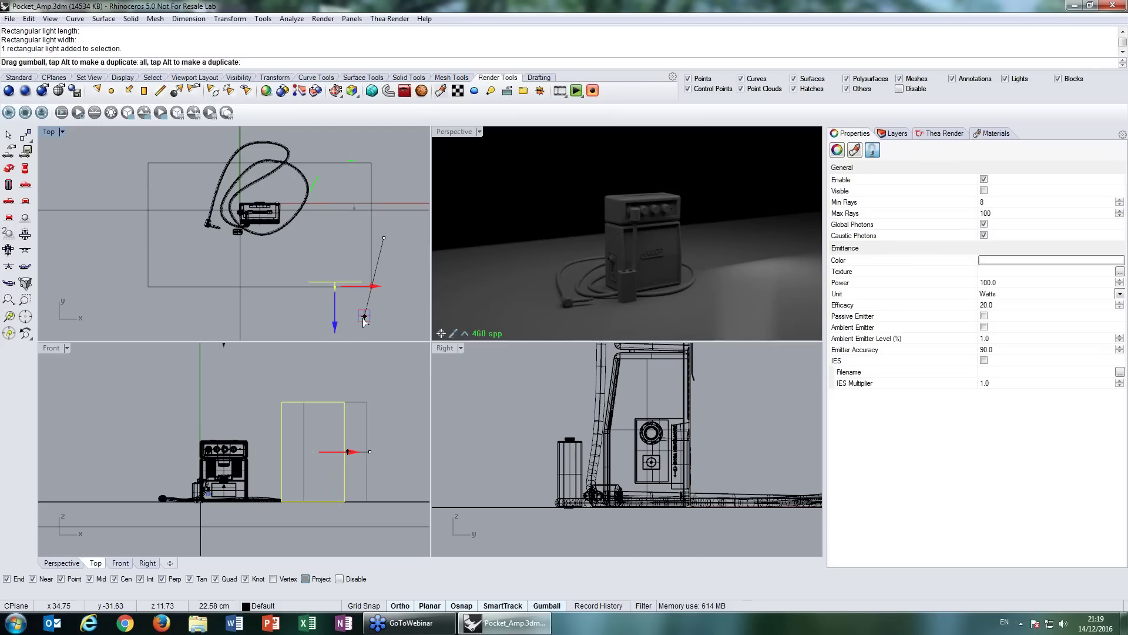
# - Move the upright light diagonally in front of the amplifier and rotate it in the Top viewport to face the model
pyautogui.moveTo(362, 318); pyautogui.dragTo(358, 323)
pyautogui.moveTo(302, 256); pyautogui.dragTo(386, 308)
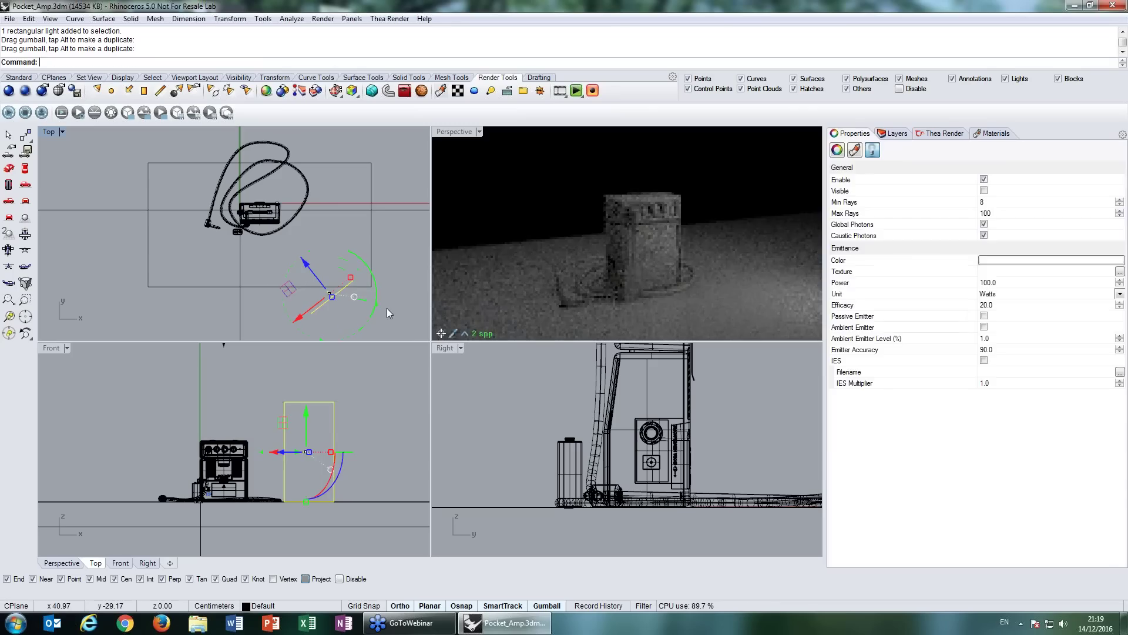
pyautogui.click(461, 132)
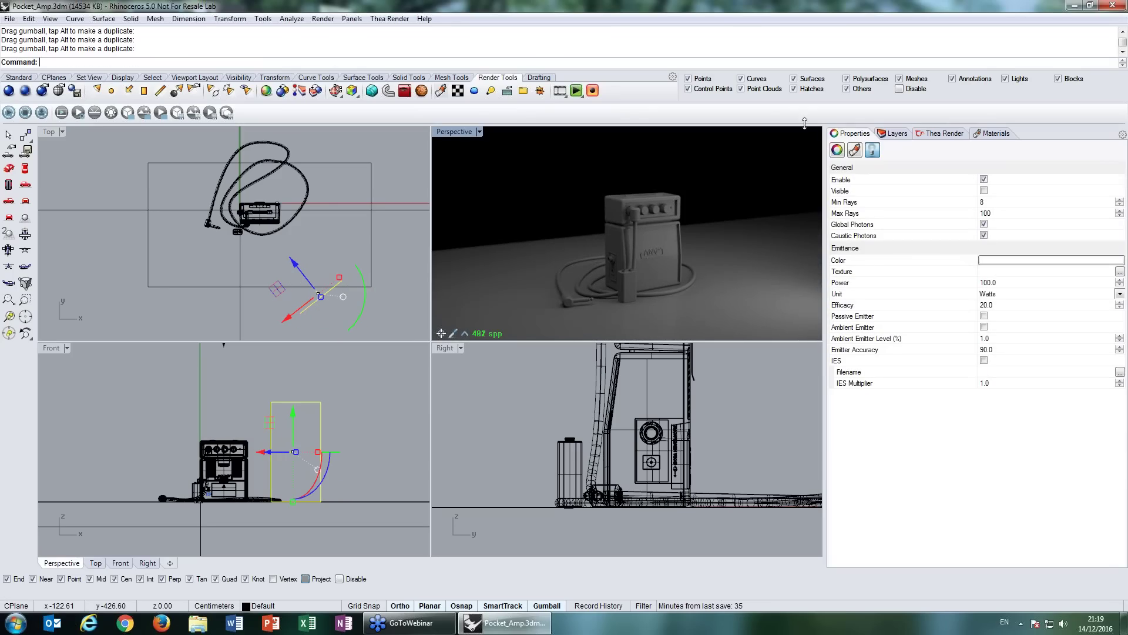
# - Try a power of 300 watts on the upright light and set it to 350 watts
pyautogui.click(1045, 285)
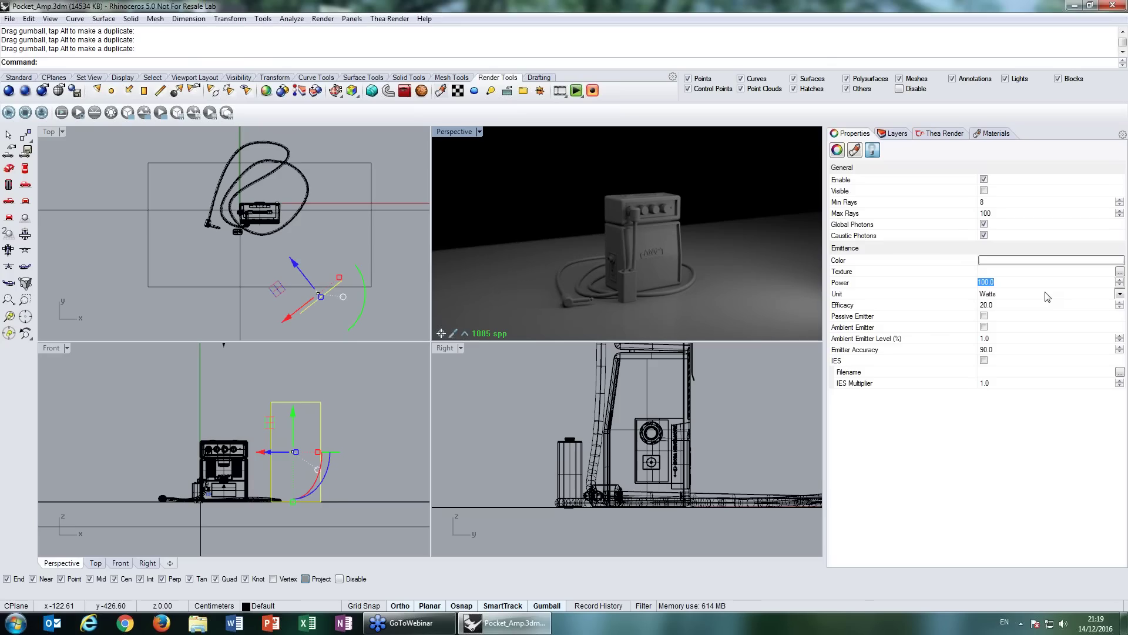
pyautogui.write('300')
pyautogui.press('Return')
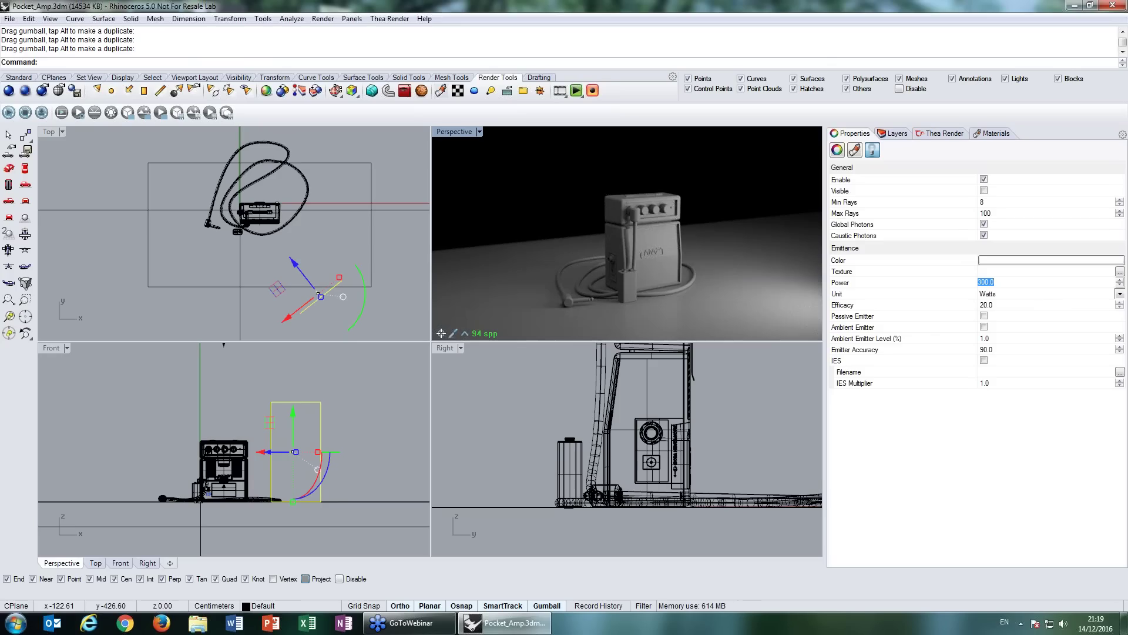
pyautogui.write('350')
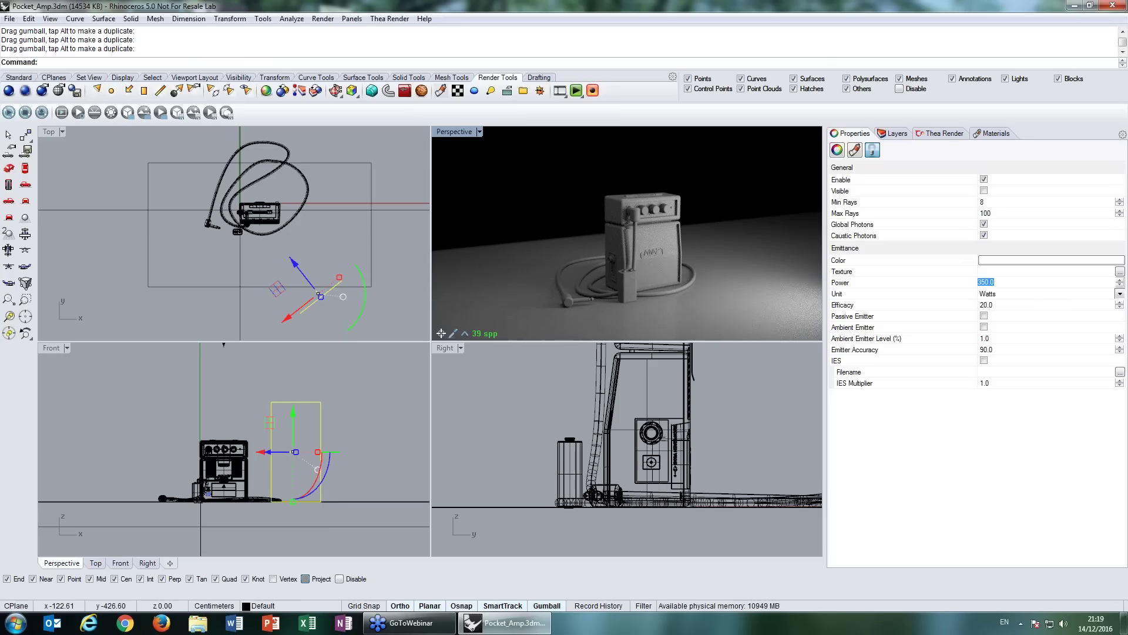
pyautogui.press('Return')
pyautogui.keyDown('shift'); pyautogui.moveTo(659, 247); pyautogui.dragTo(663, 248, button='right'); pyautogui.keyUp('shift')
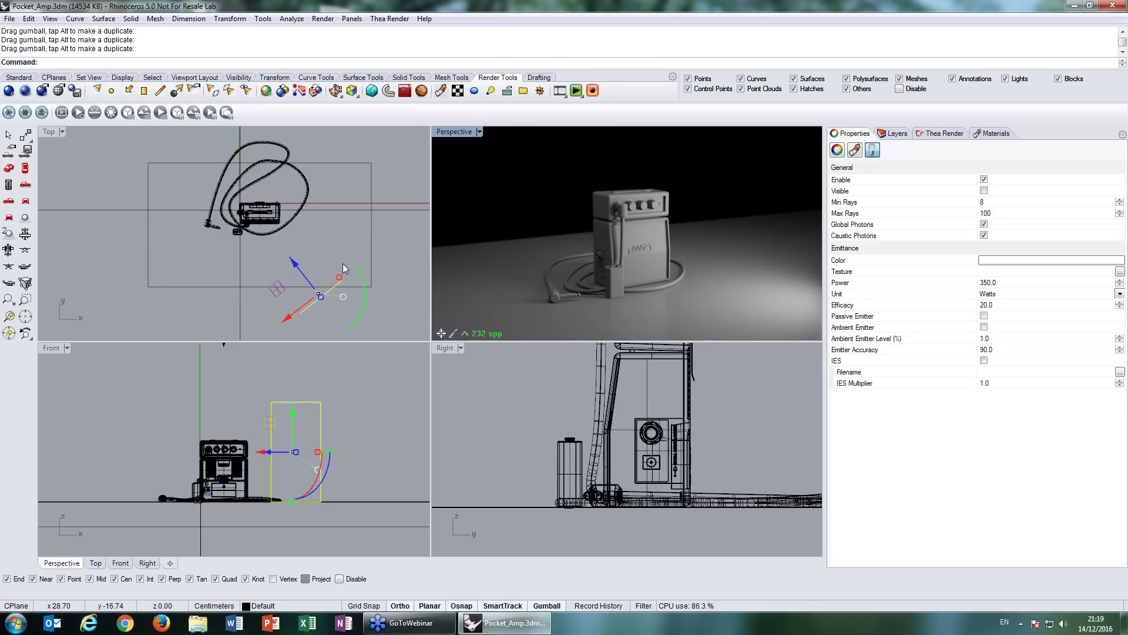
# - Rotate the upright light about 218 degrees around the amplifier in the Top viewport, with Ortho off, placing it at the model's rear left
pyautogui.click(140, 182)
pyautogui.click(295, 312)
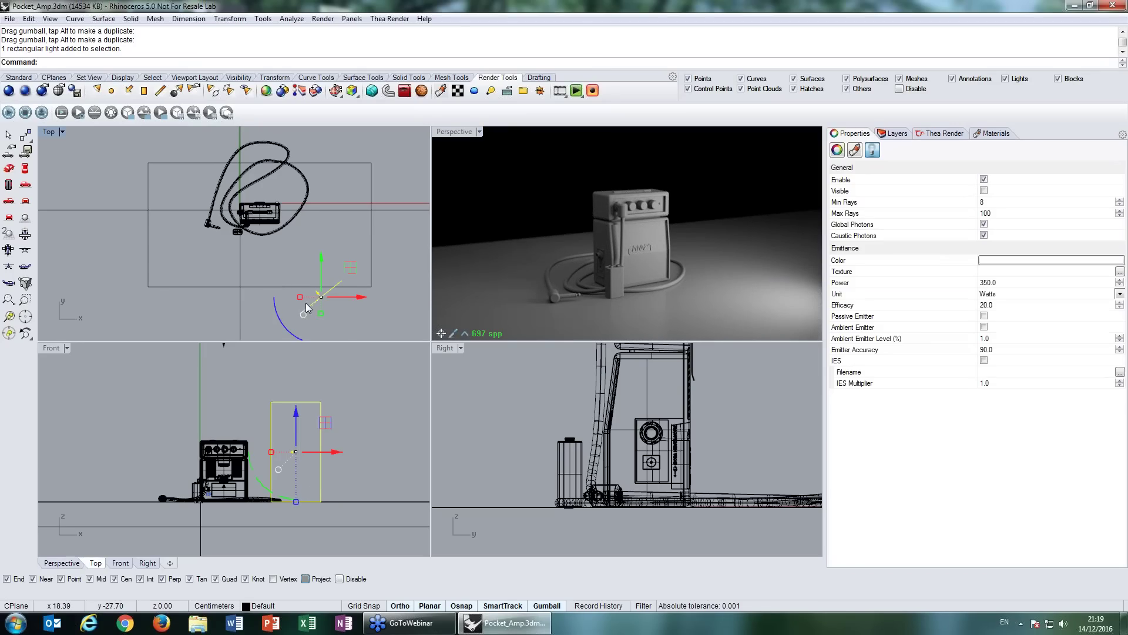
pyautogui.write('Rot')
pyautogui.press('Return')
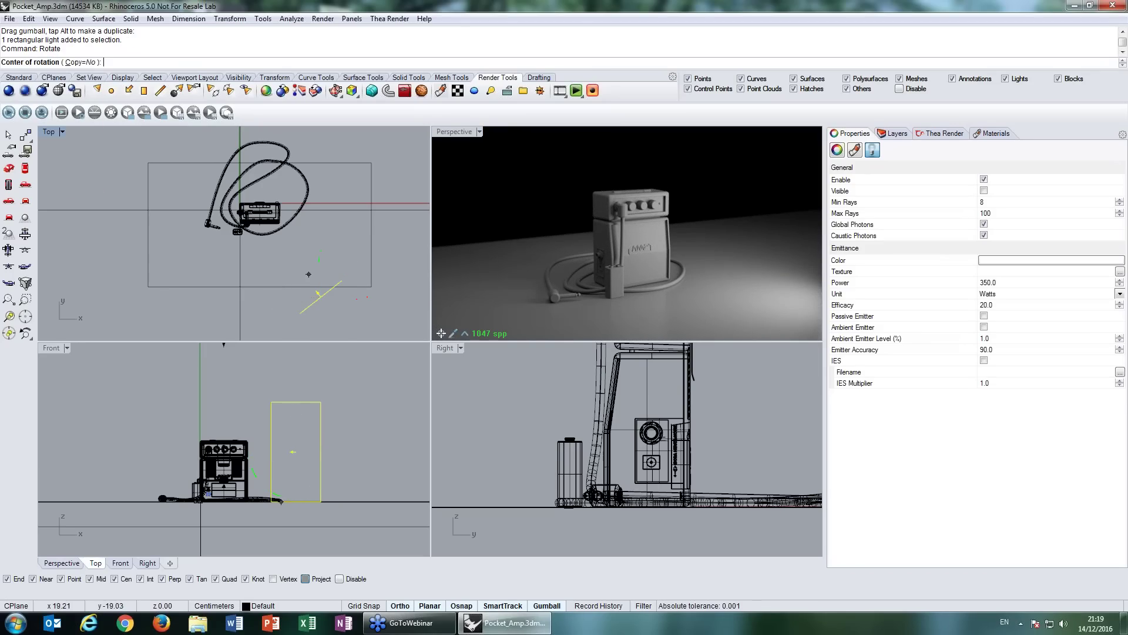
pyautogui.click(318, 293)
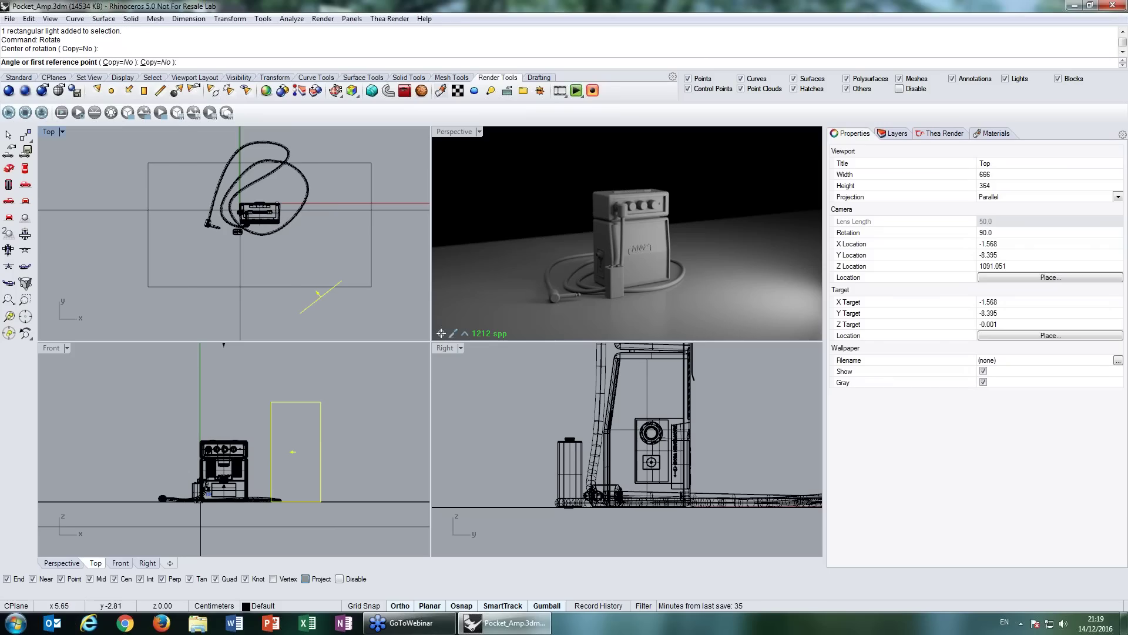
pyautogui.click(321, 297)
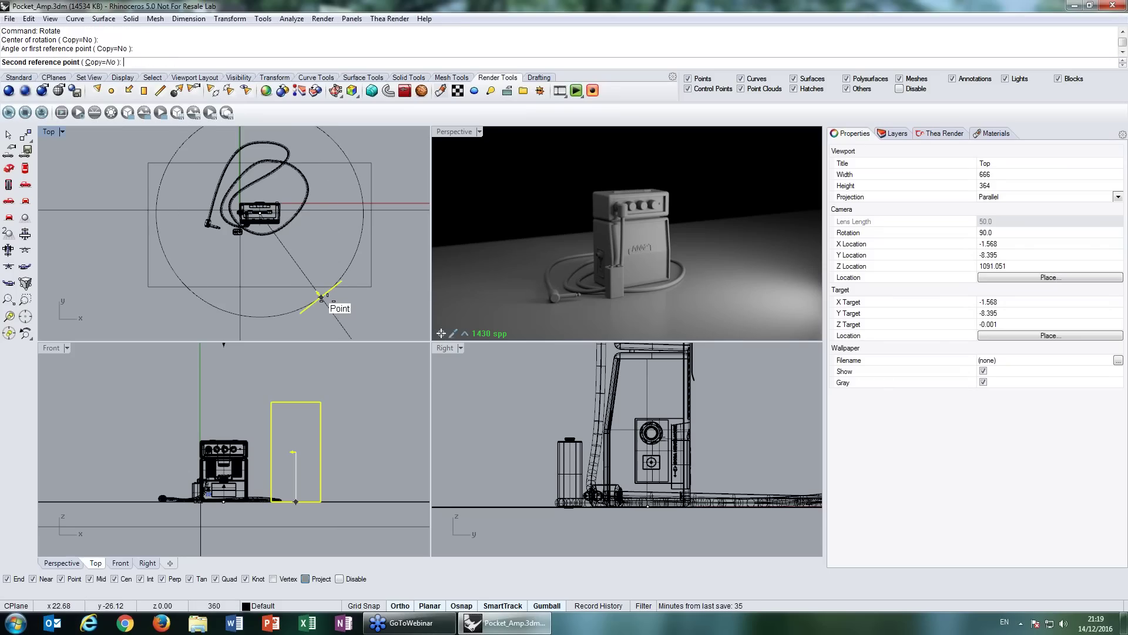
pyautogui.press('F8')
pyautogui.click(110, 171)
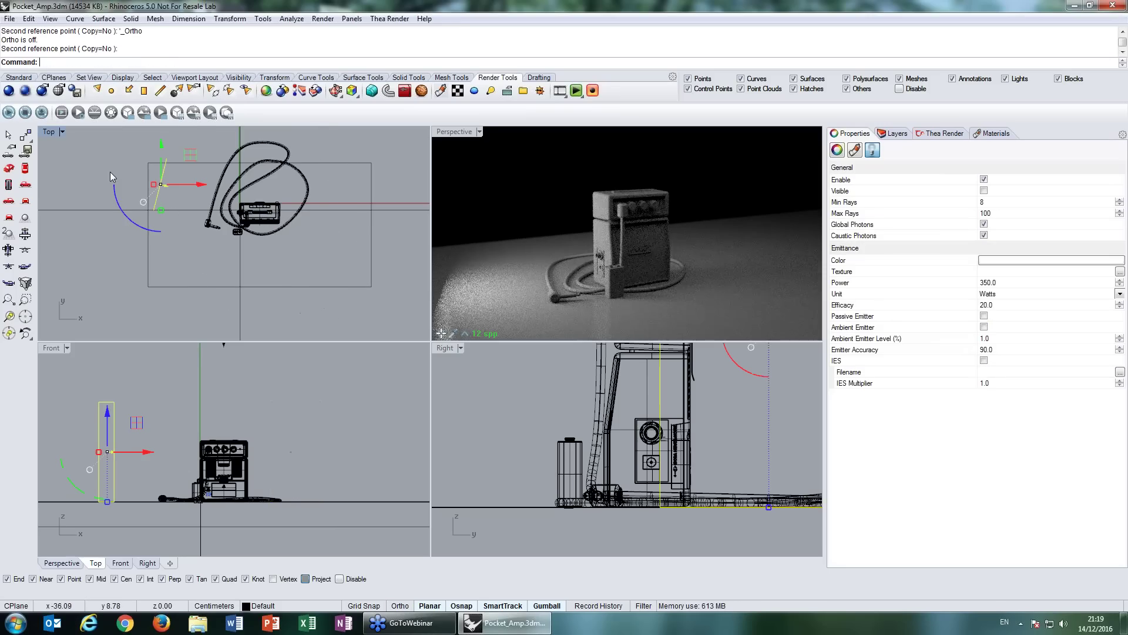
# - Rotate a copy of the rear light around the amplifier with Copy=Yes, placing the duplicate diagonally in front at the right
pyautogui.press('Return')
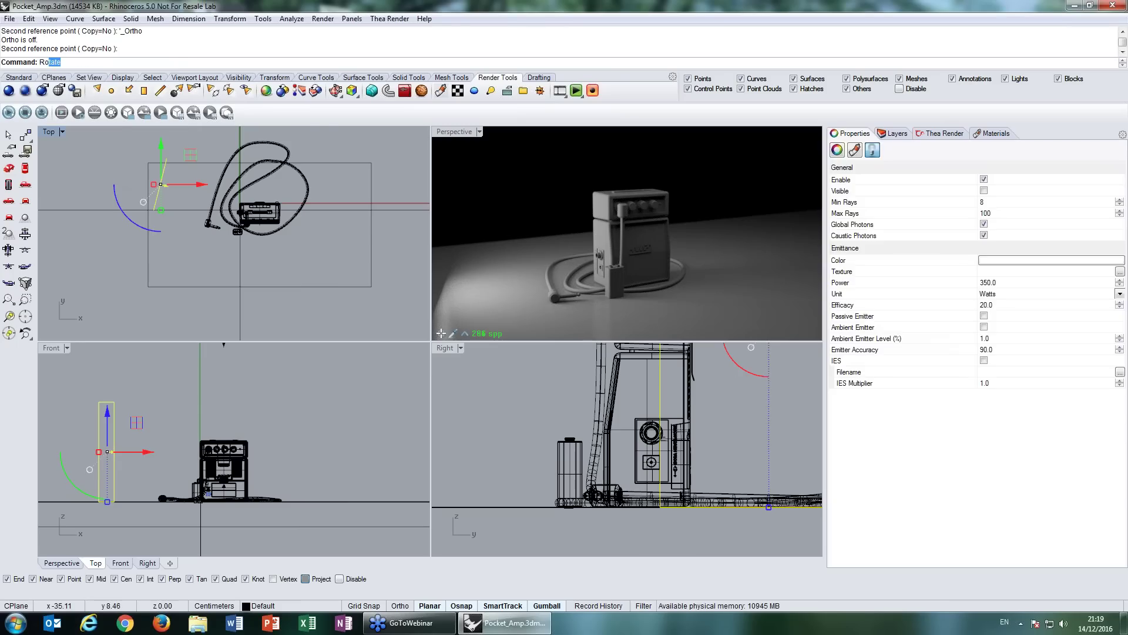
pyautogui.click(260, 221)
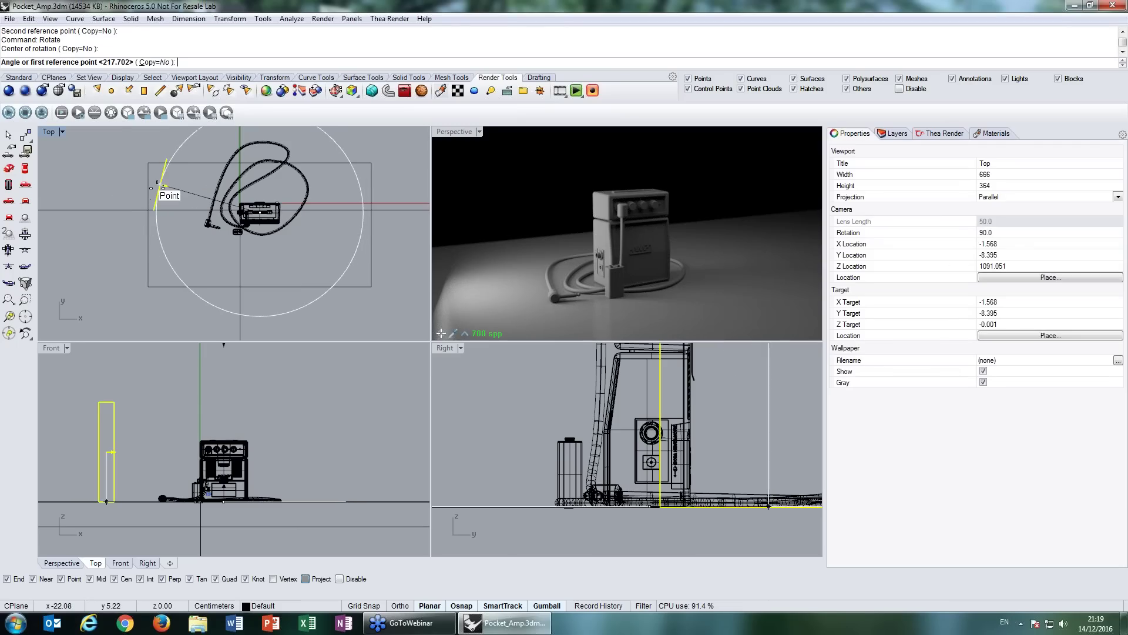
pyautogui.click(161, 183)
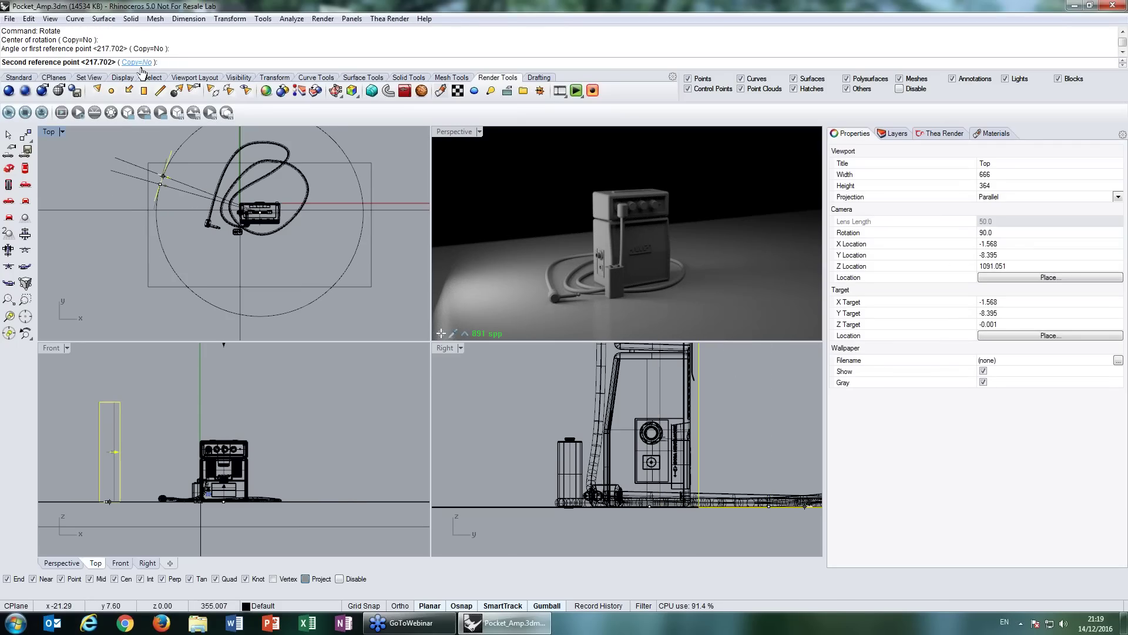
pyautogui.click(137, 63)
pyautogui.click(341, 299)
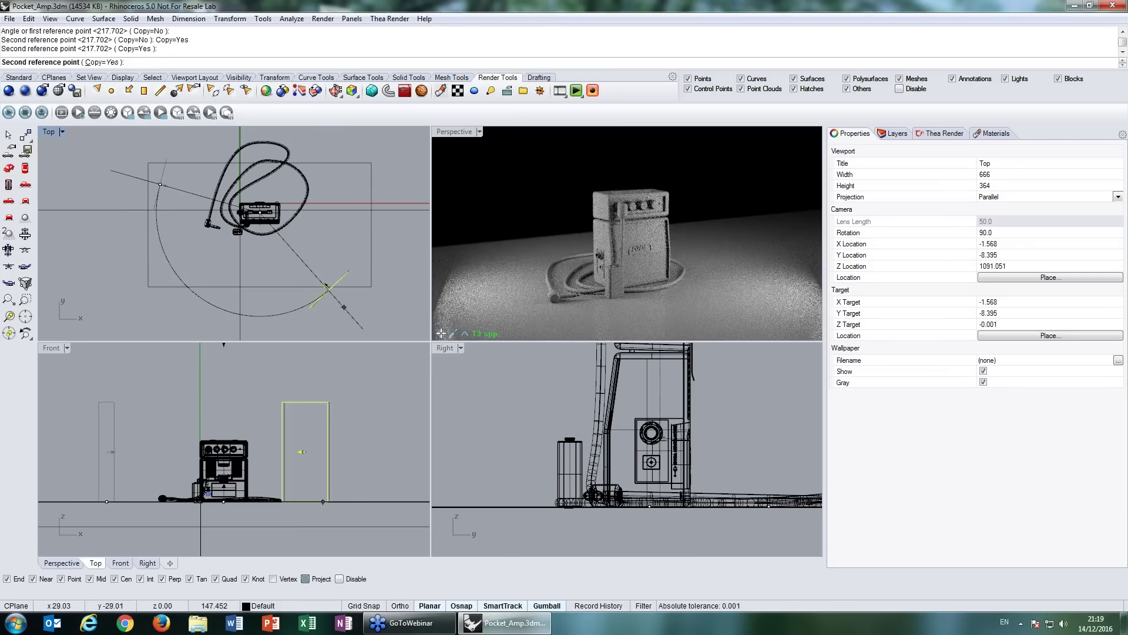
pyautogui.press('Return')
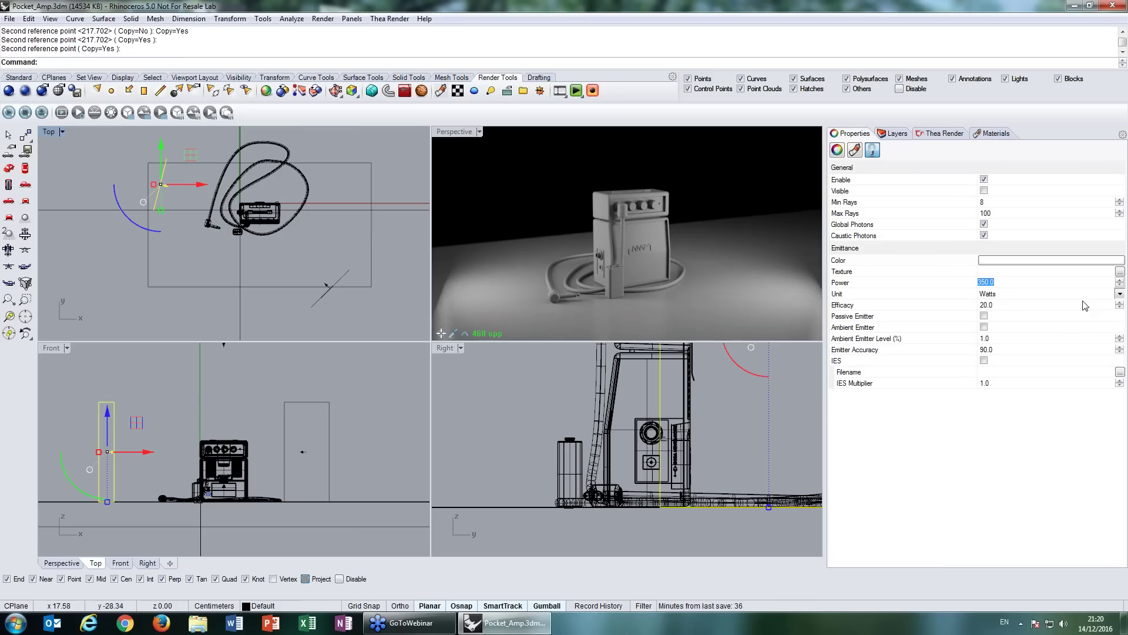
# - Set the power of the rear-left upright light to 200 watts
pyautogui.click(749, 262)
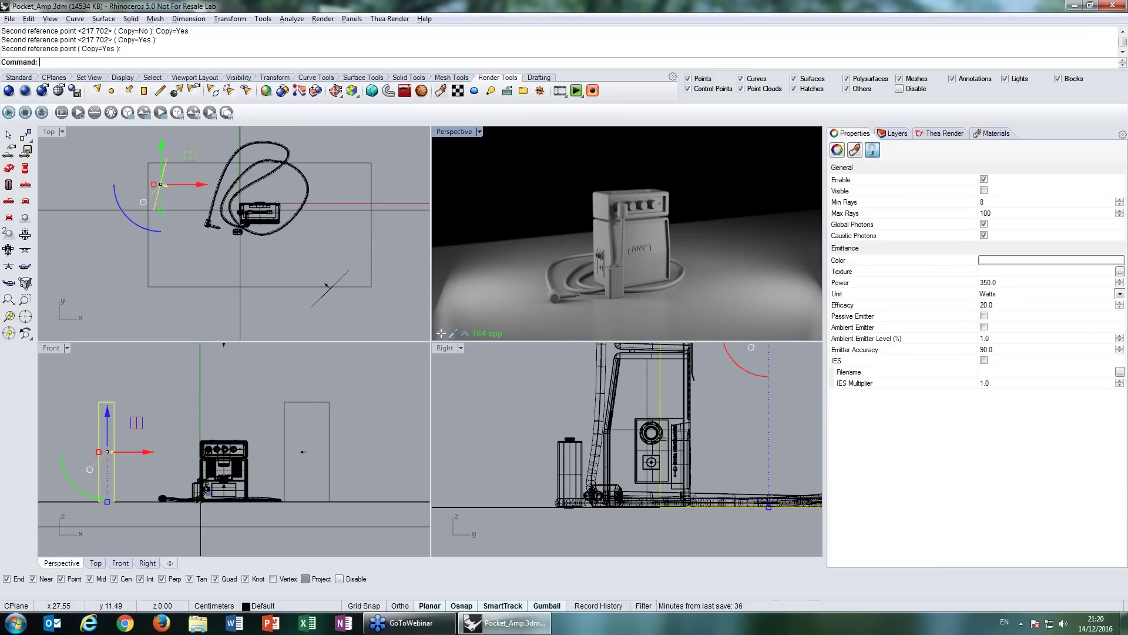
pyautogui.scroll(2, 689, 245)
pyautogui.click(1058, 284)
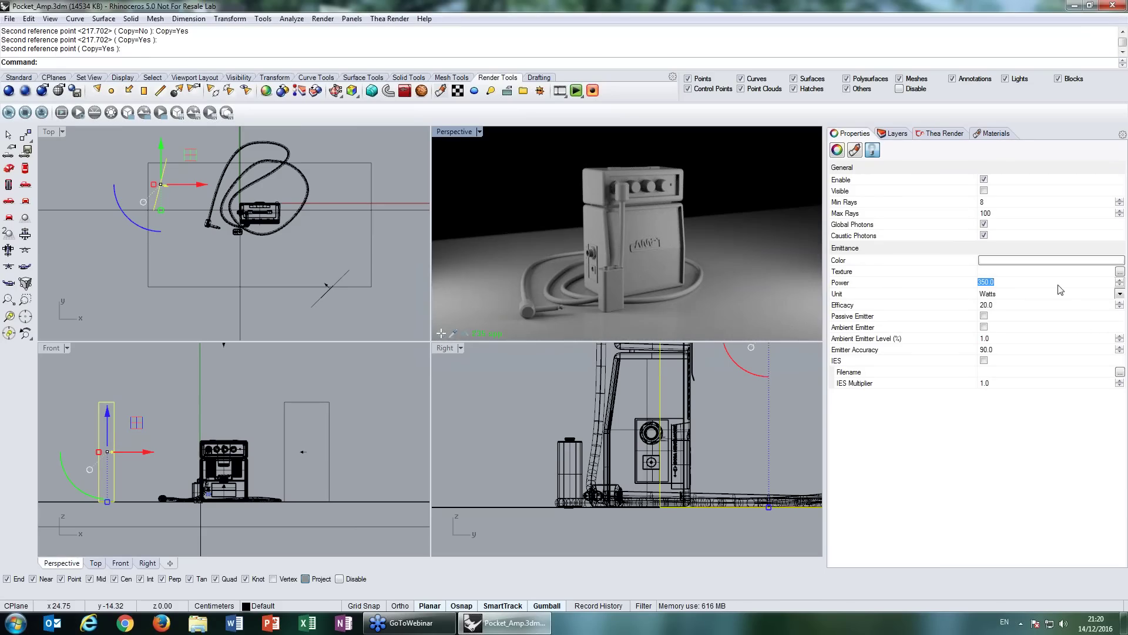
pyautogui.write('20')
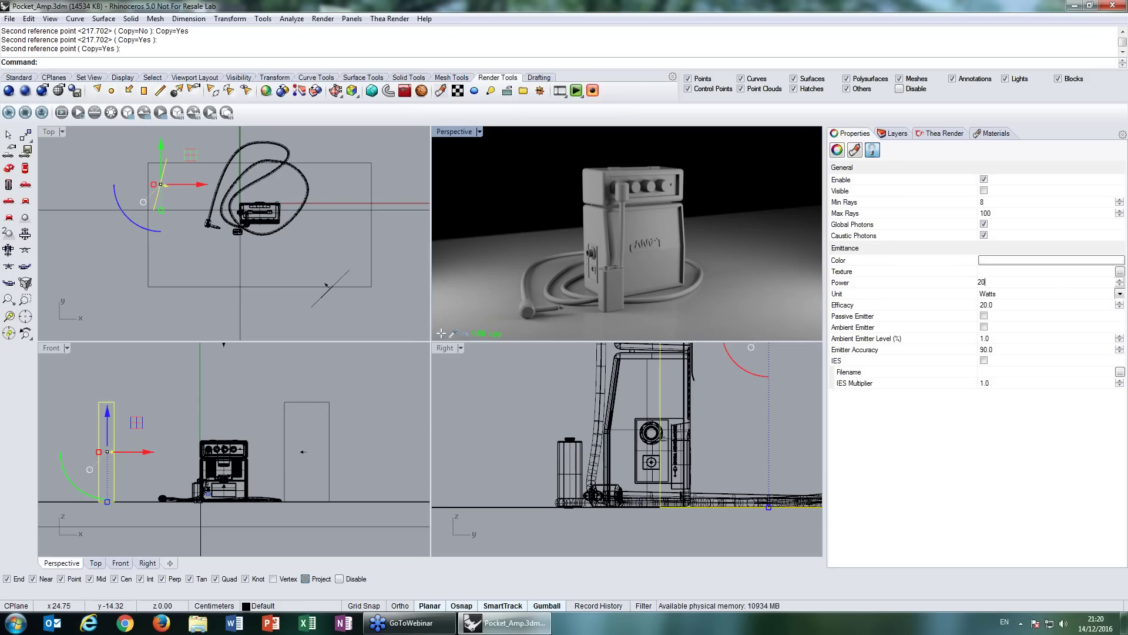
pyautogui.write('0')
pyautogui.press('Return')
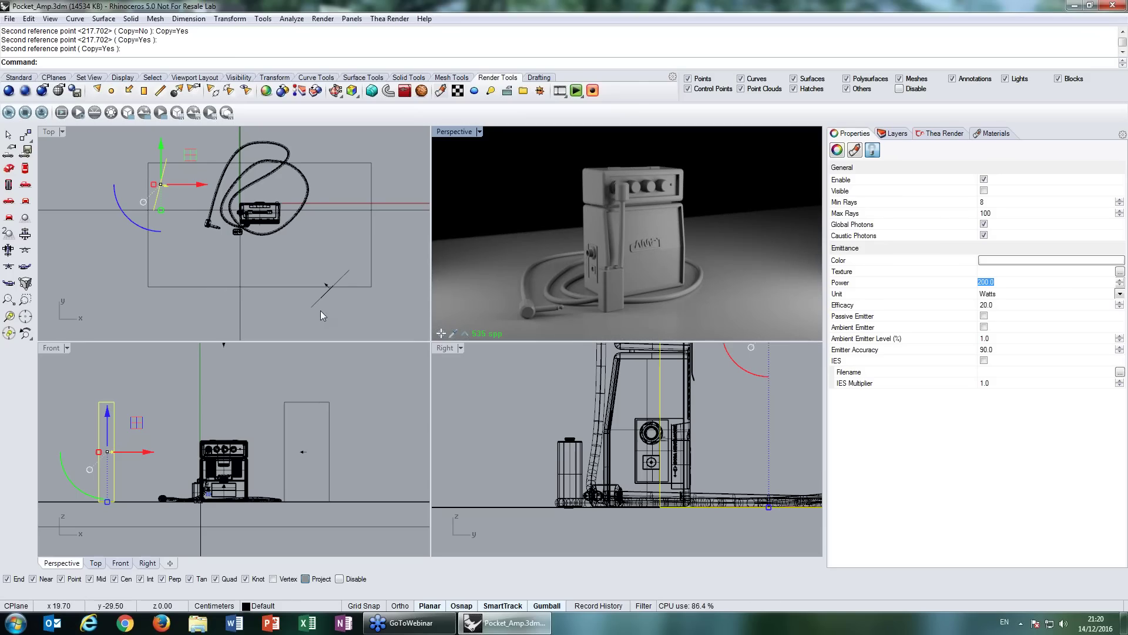
# - Give the front-right upright light a pale yellow emittance color of RGB 253, 245, 205
pyautogui.moveTo(345, 309); pyautogui.dragTo(346, 301, button='right')
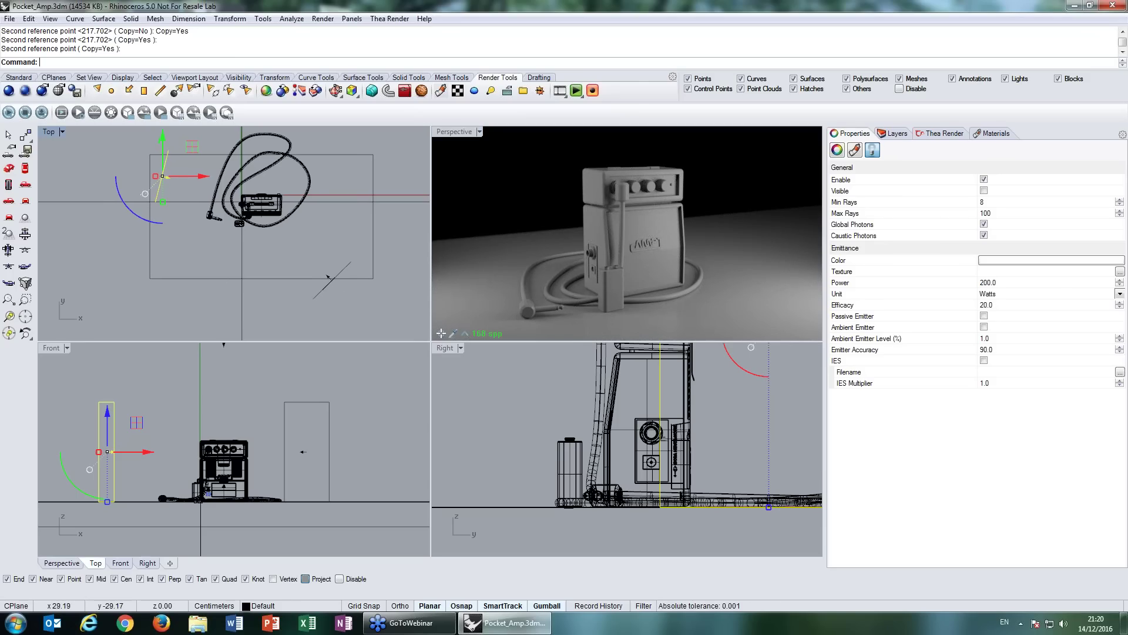
pyautogui.click(312, 294)
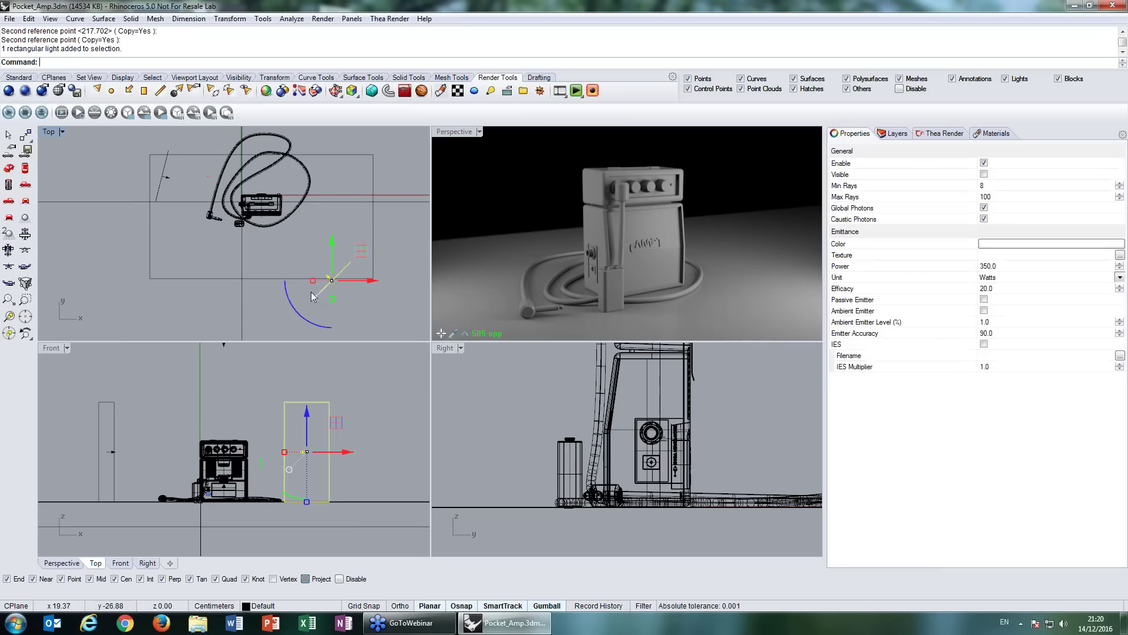
pyautogui.click(1010, 261)
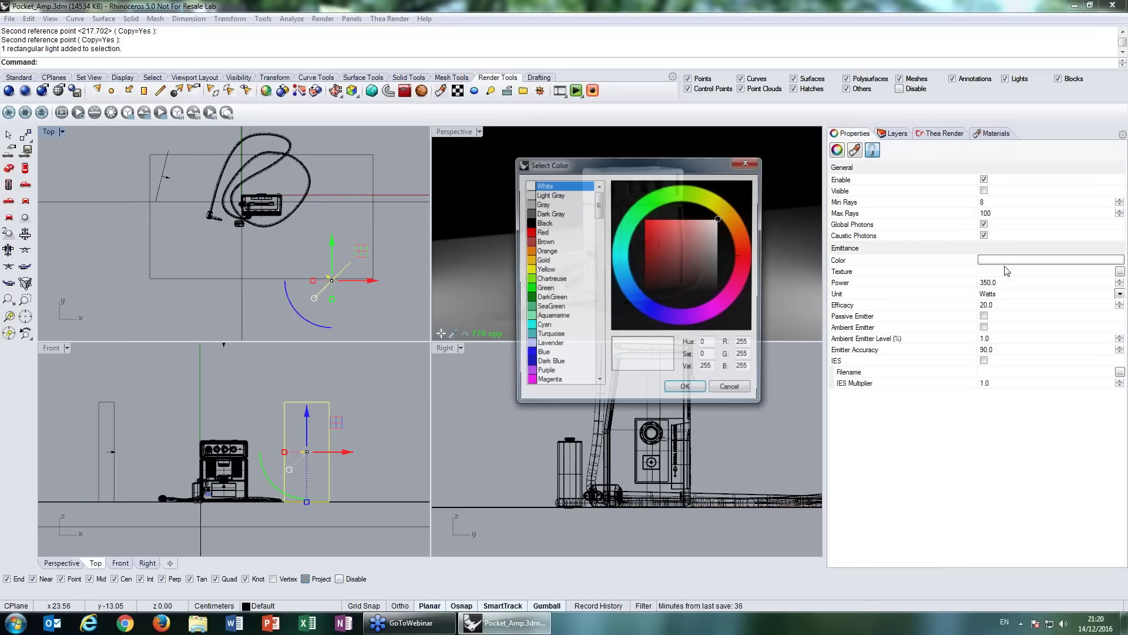
pyautogui.click(720, 205)
pyautogui.moveTo(655, 228); pyautogui.dragTo(707, 218)
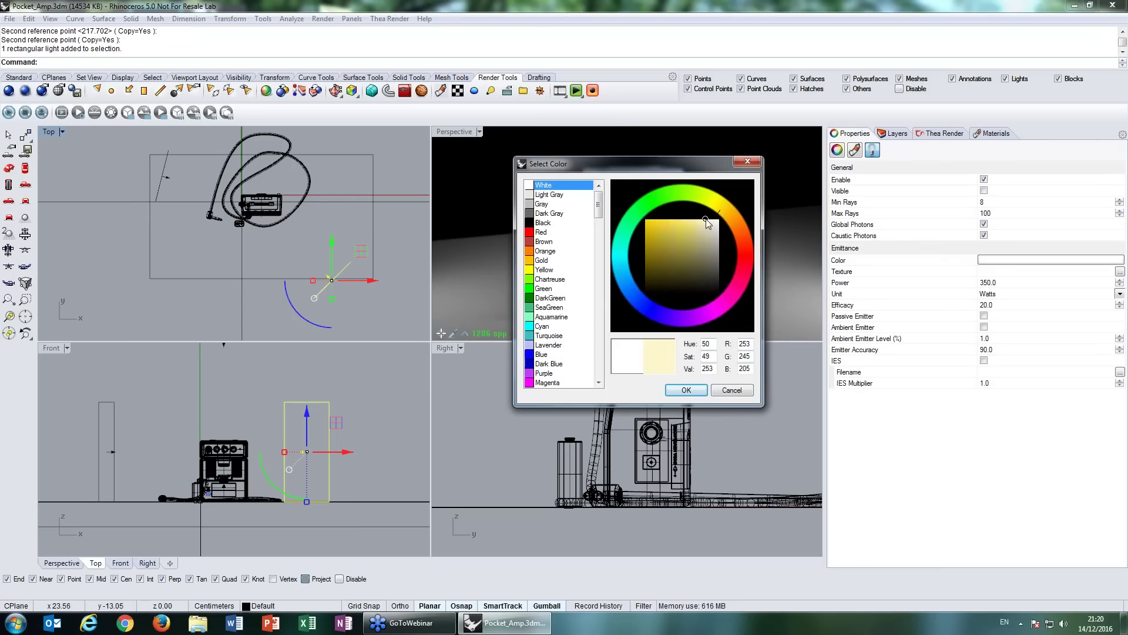
pyautogui.click(686, 391)
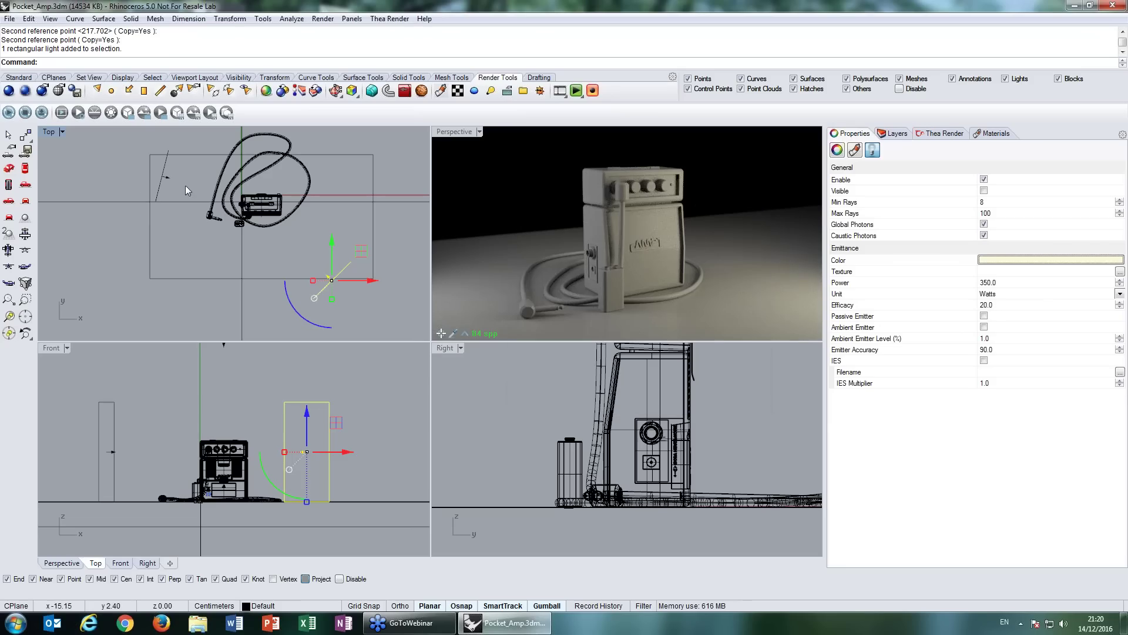
# - Shift the rear-left light slightly forward and give it a pale blue emittance color of RGB 227, 248, 253
pyautogui.click(191, 147)
pyautogui.moveTo(191, 146); pyautogui.dragTo(190, 154)
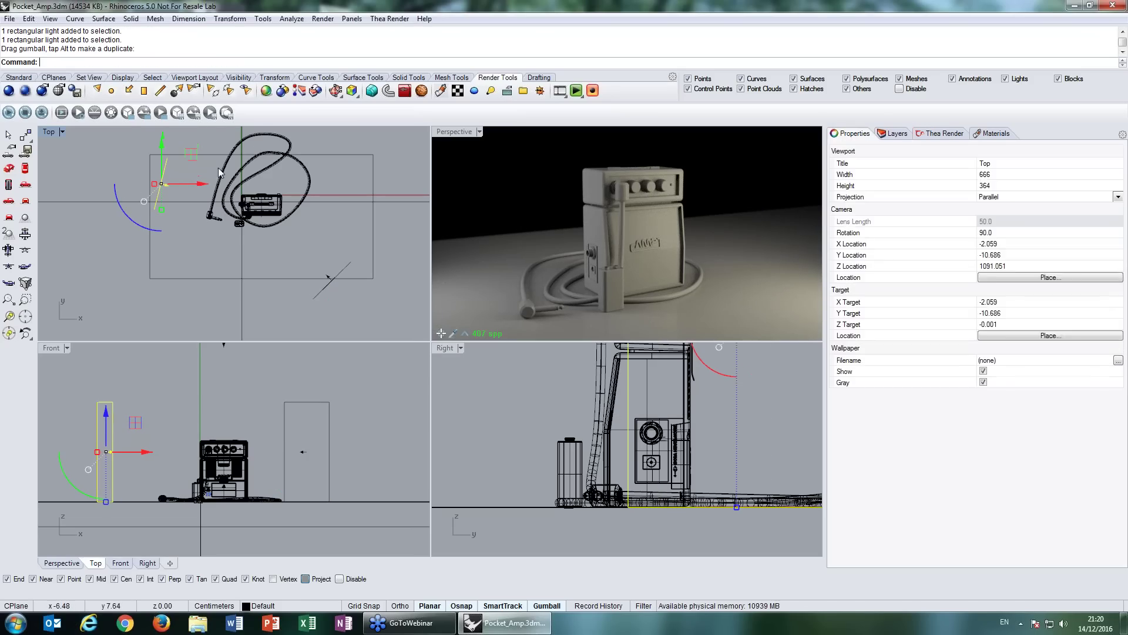
pyautogui.click(991, 260)
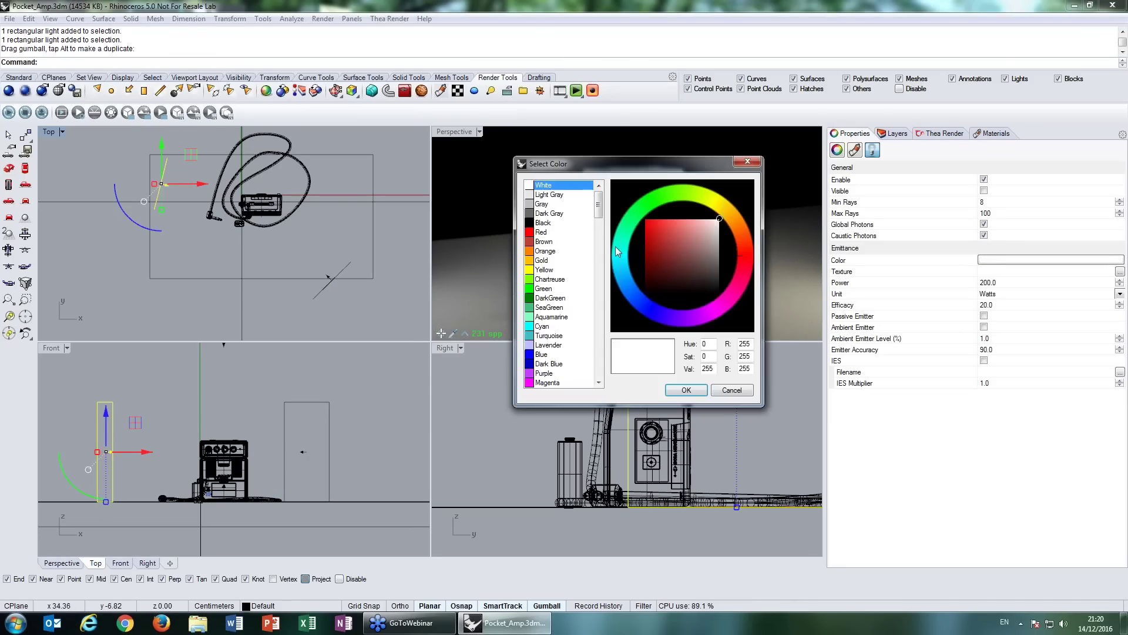
pyautogui.click(624, 271)
pyautogui.click(711, 222)
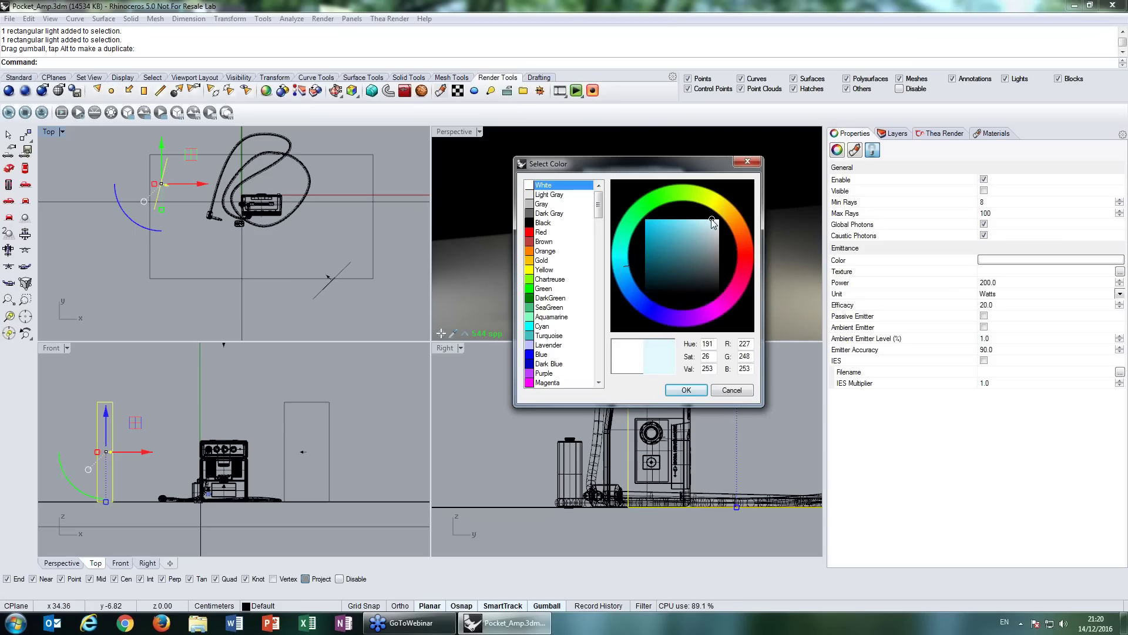
pyautogui.click(686, 391)
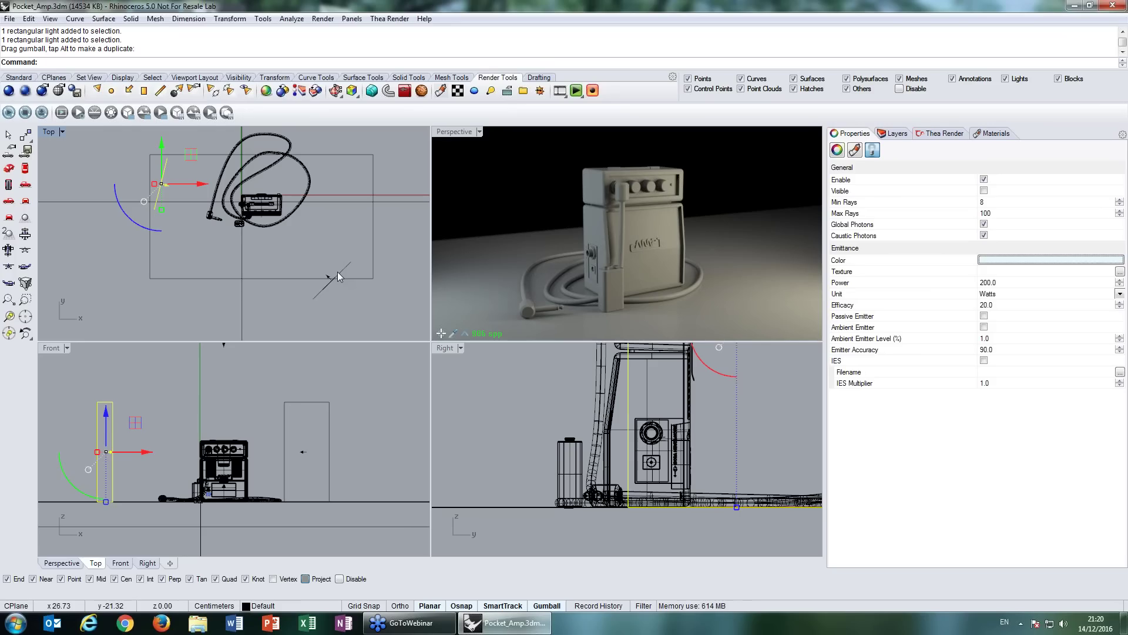
# - Deselect the lights and maximize the Perspective viewport to view the lit amplifier render
pyautogui.click(338, 237)
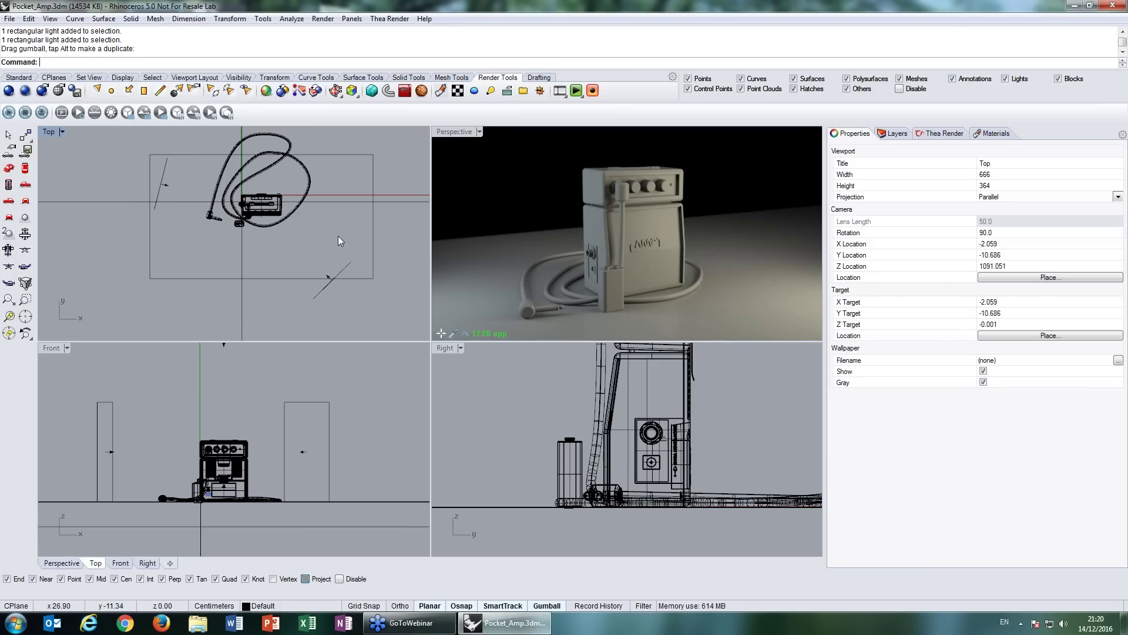
pyautogui.scroll(-3, 340, 239)
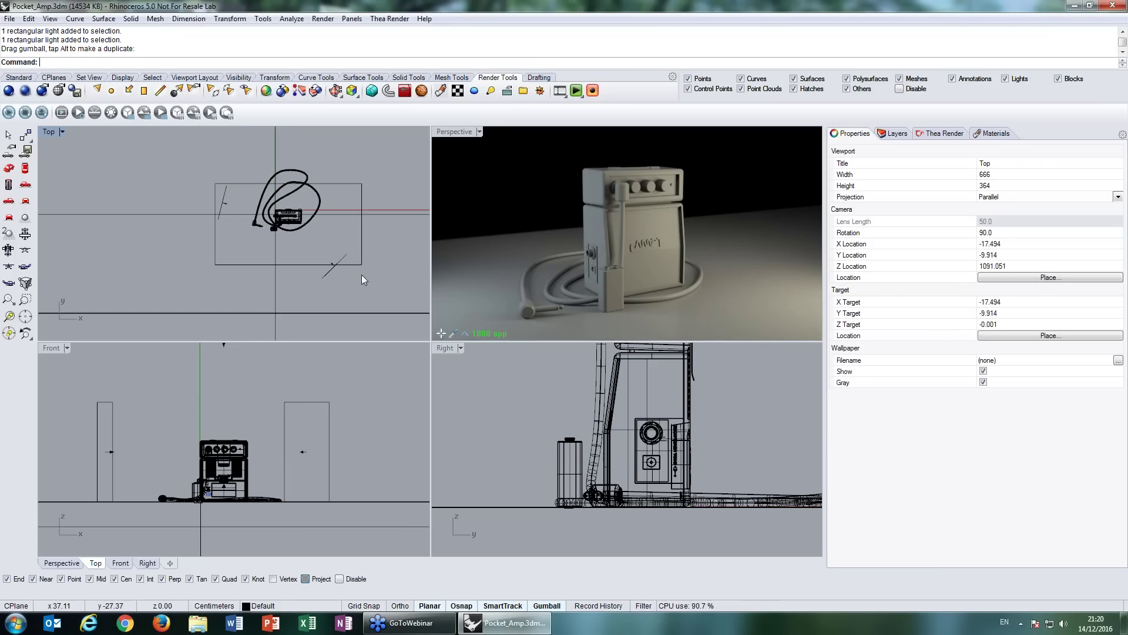
pyautogui.moveTo(361, 274); pyautogui.dragTo(354, 273, button='right')
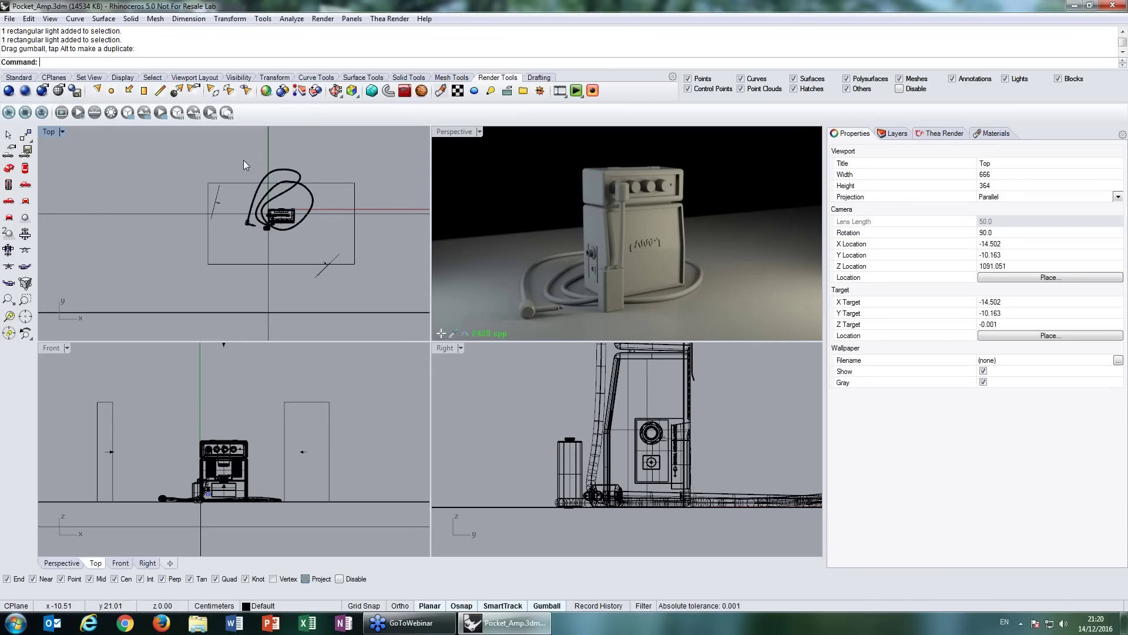
pyautogui.click(456, 132)
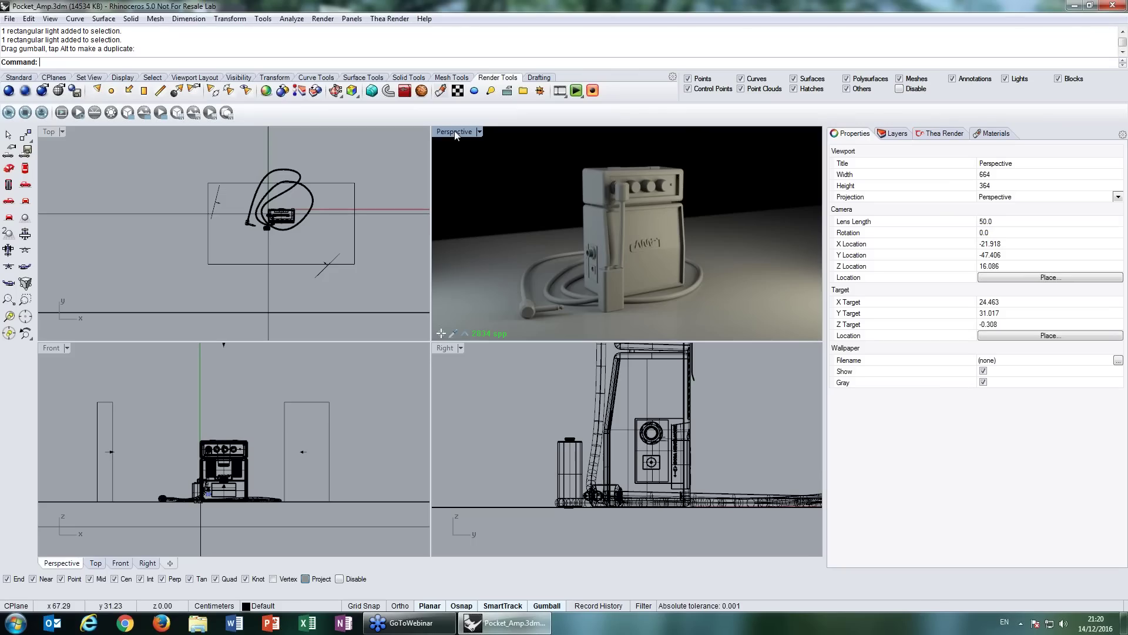
pyautogui.doubleClick(455, 133)
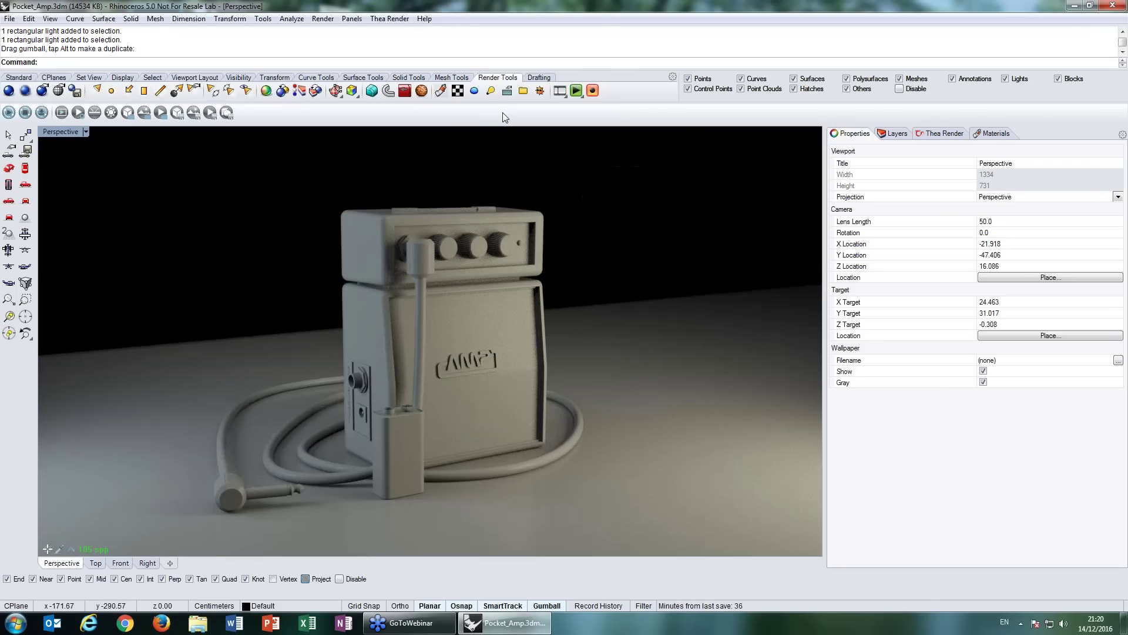
# - Create a new material of the Thea Material type from scratch
pyautogui.click(998, 133)
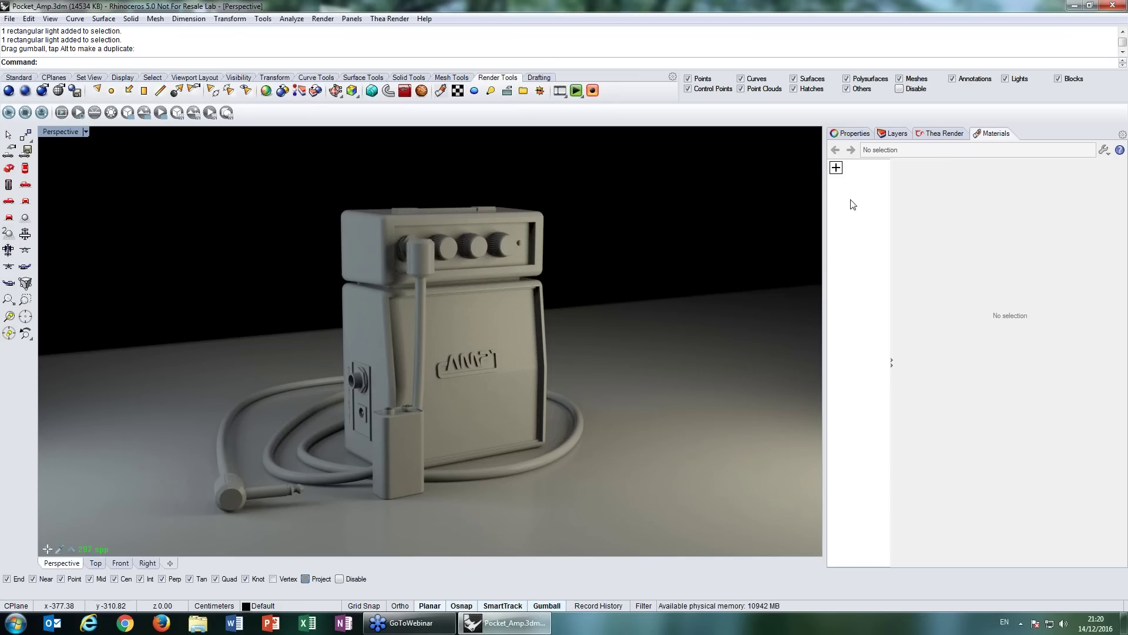
pyautogui.click(837, 169)
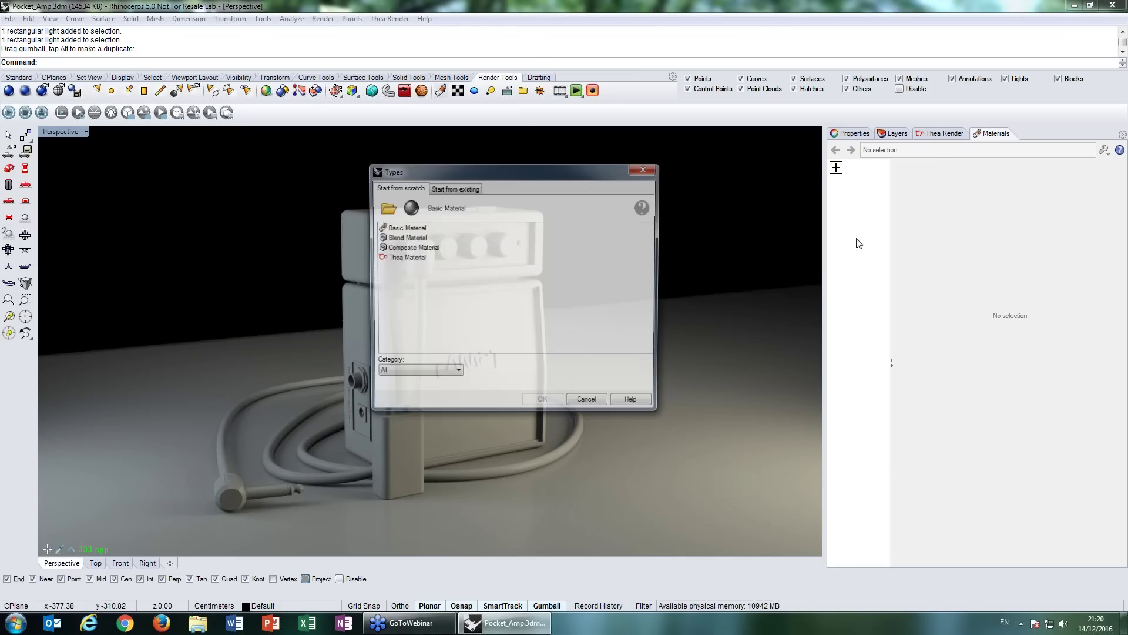
pyautogui.moveTo(553, 168); pyautogui.dragTo(527, 154)
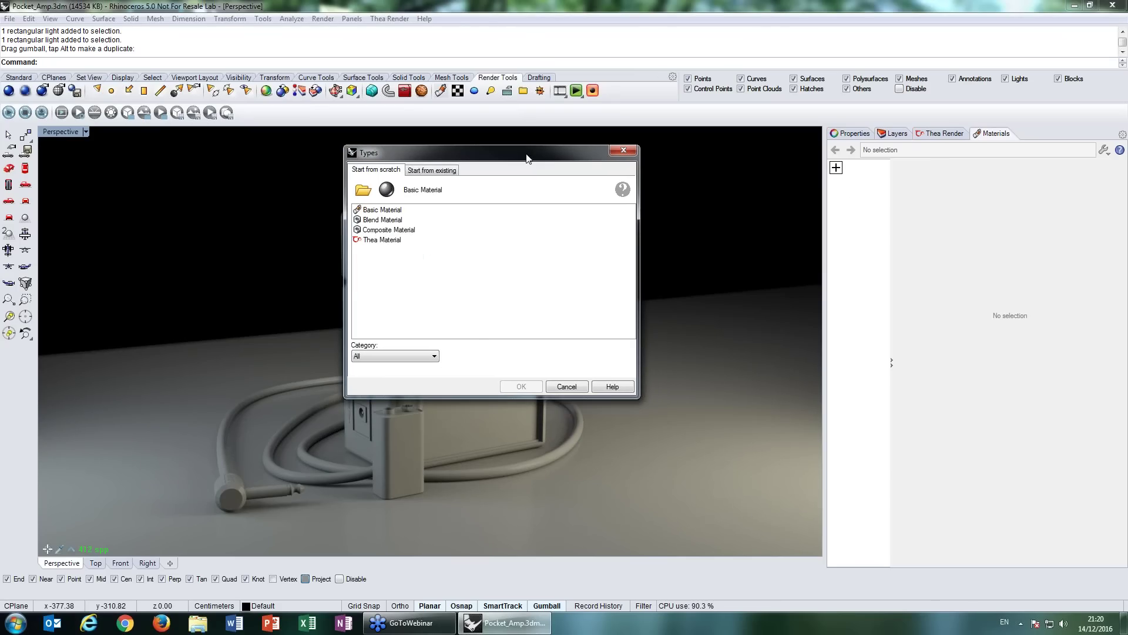
pyautogui.click(376, 240)
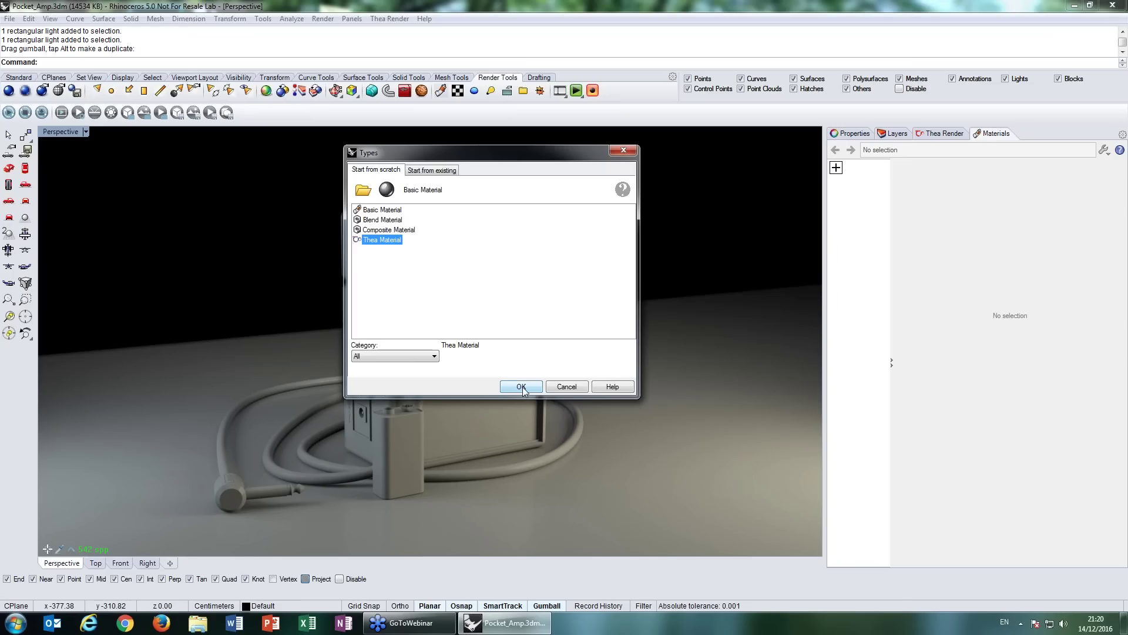
pyautogui.click(522, 386)
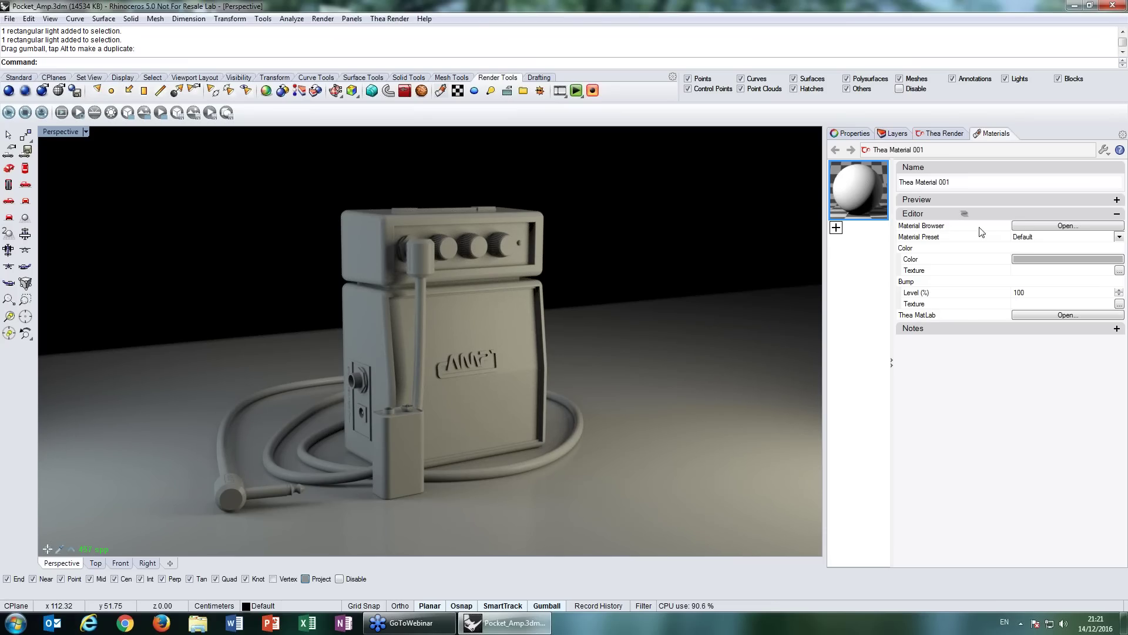
# - Browse the Floors and Metal Flakes Car Paints categories in the Thea material library, closing it without loading a material
pyautogui.click(1048, 227)
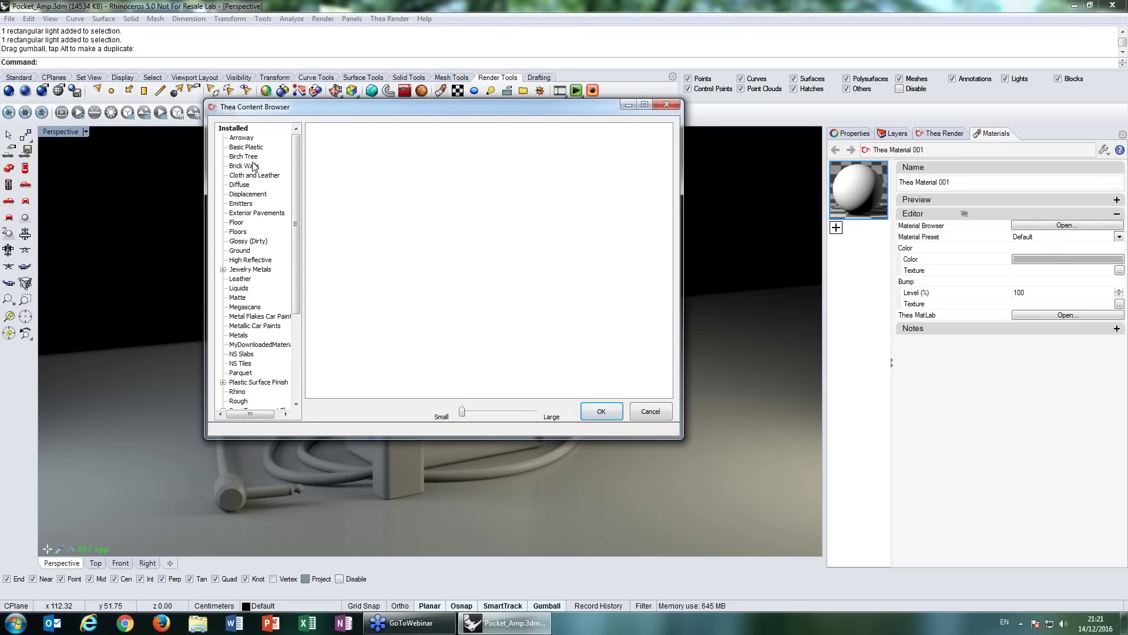
pyautogui.moveTo(296, 138)
pyautogui.mouseDown()
pyautogui.moveTo(297, 156)
pyautogui.moveTo(296, 142)
pyautogui.mouseUp()
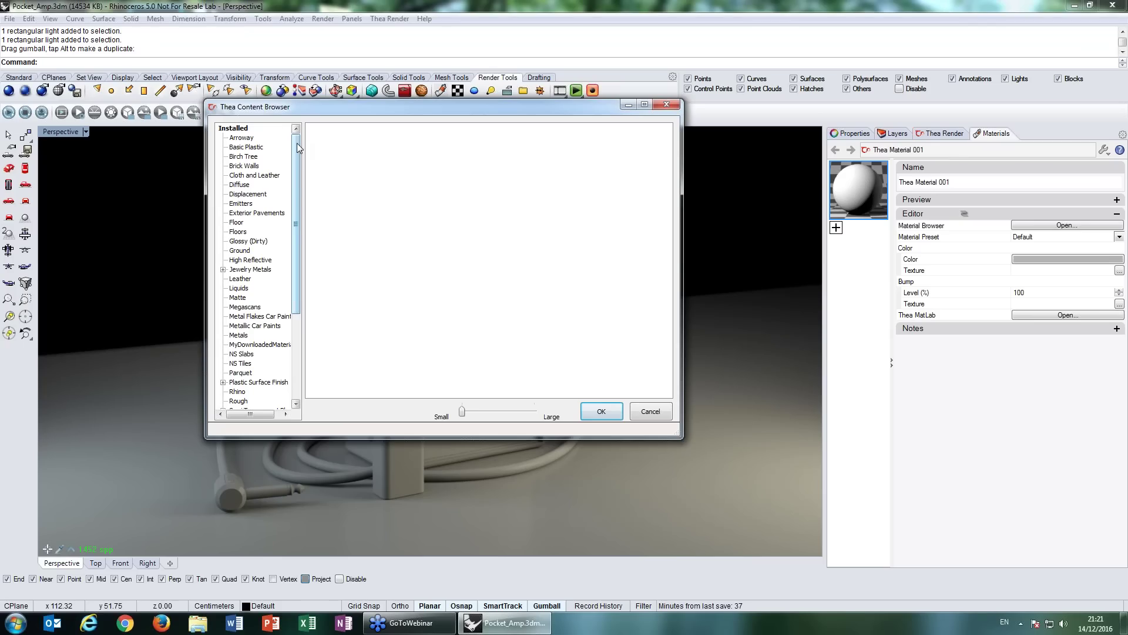
pyautogui.moveTo(314, 111); pyautogui.dragTo(316, 103)
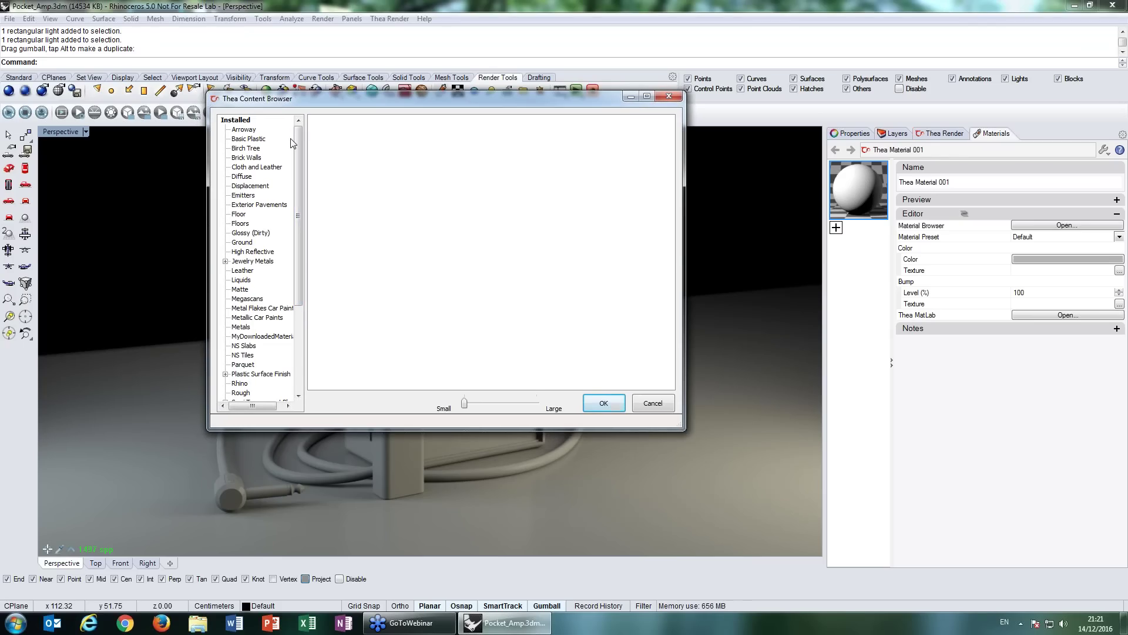
pyautogui.click(240, 223)
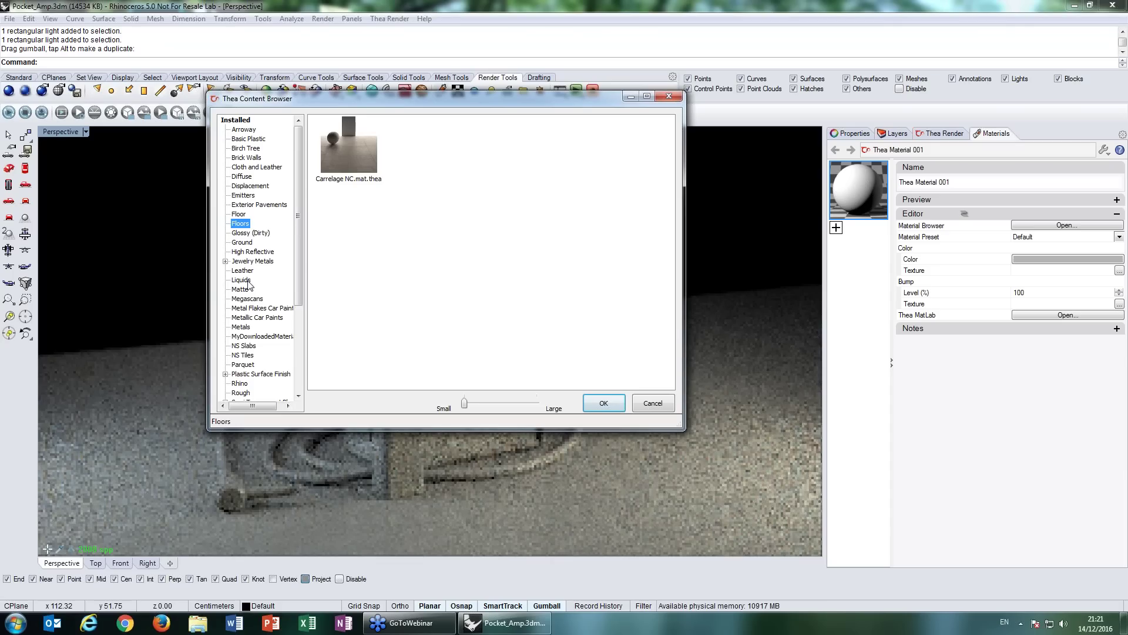
pyautogui.click(261, 307)
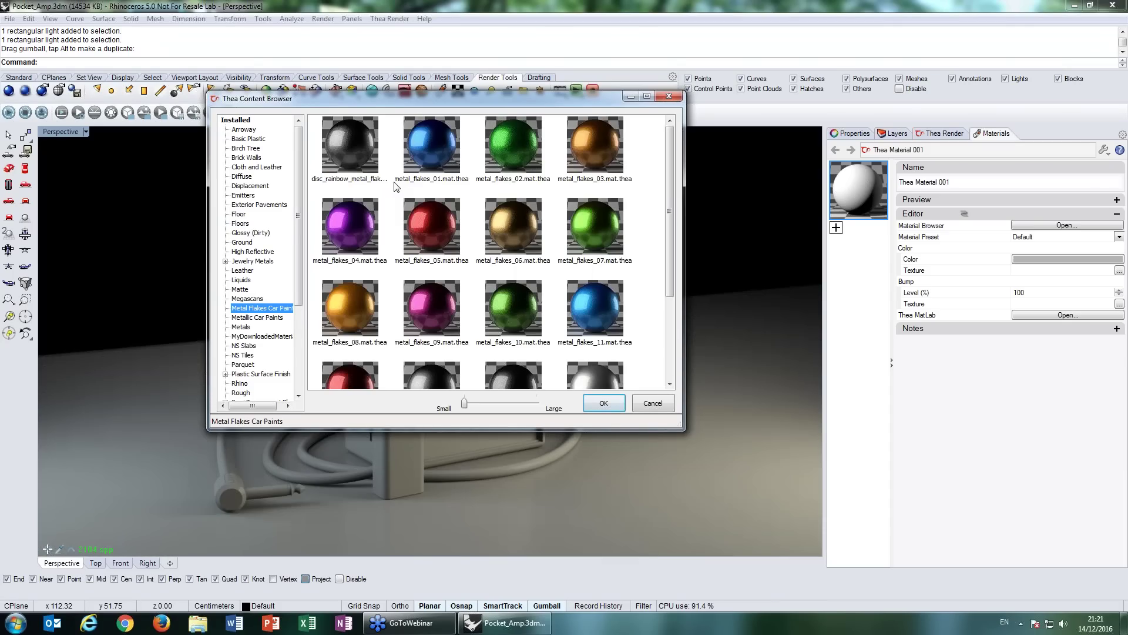
pyautogui.moveTo(670, 141); pyautogui.dragTo(671, 144)
pyautogui.click(602, 183)
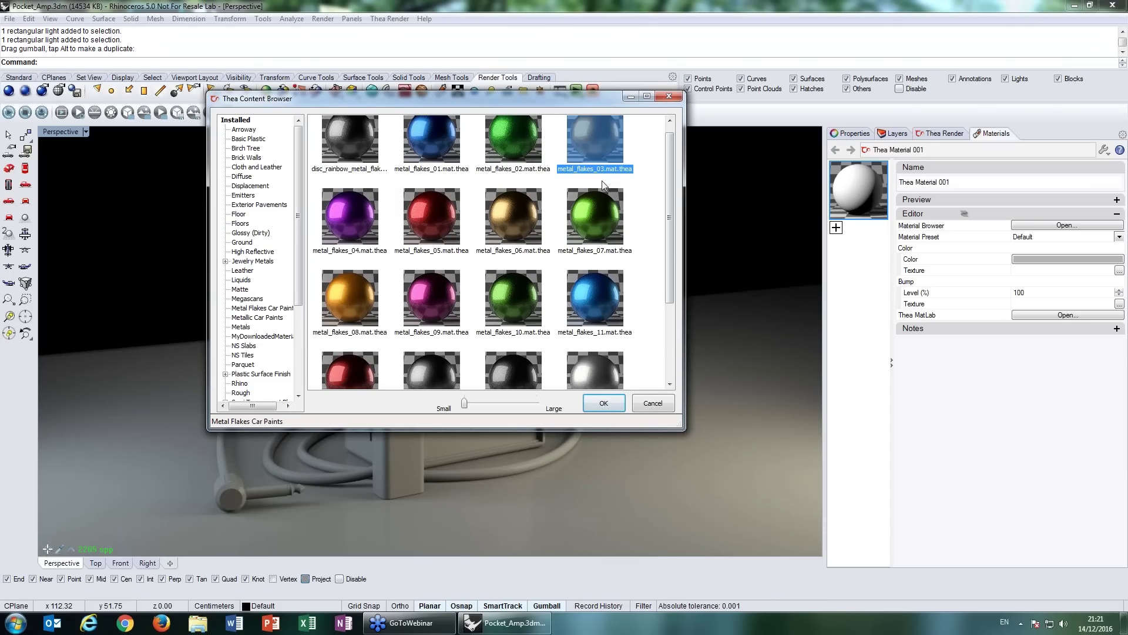
pyautogui.click(653, 403)
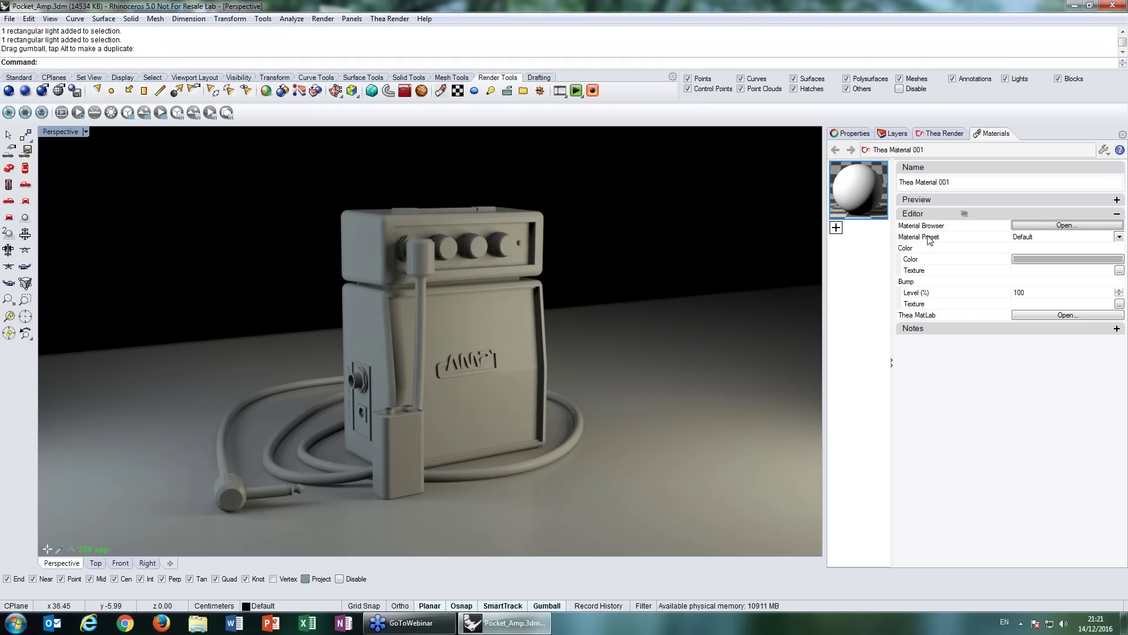
# - Set the new Thea material's preset to Plastic
pyautogui.click(1076, 238)
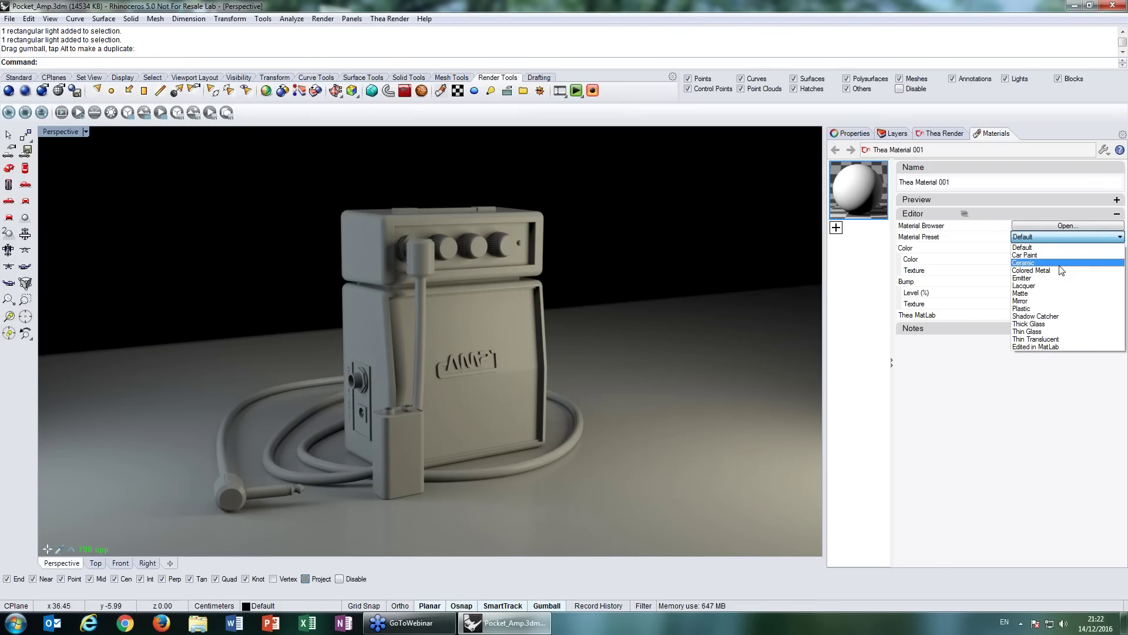
pyautogui.click(1046, 310)
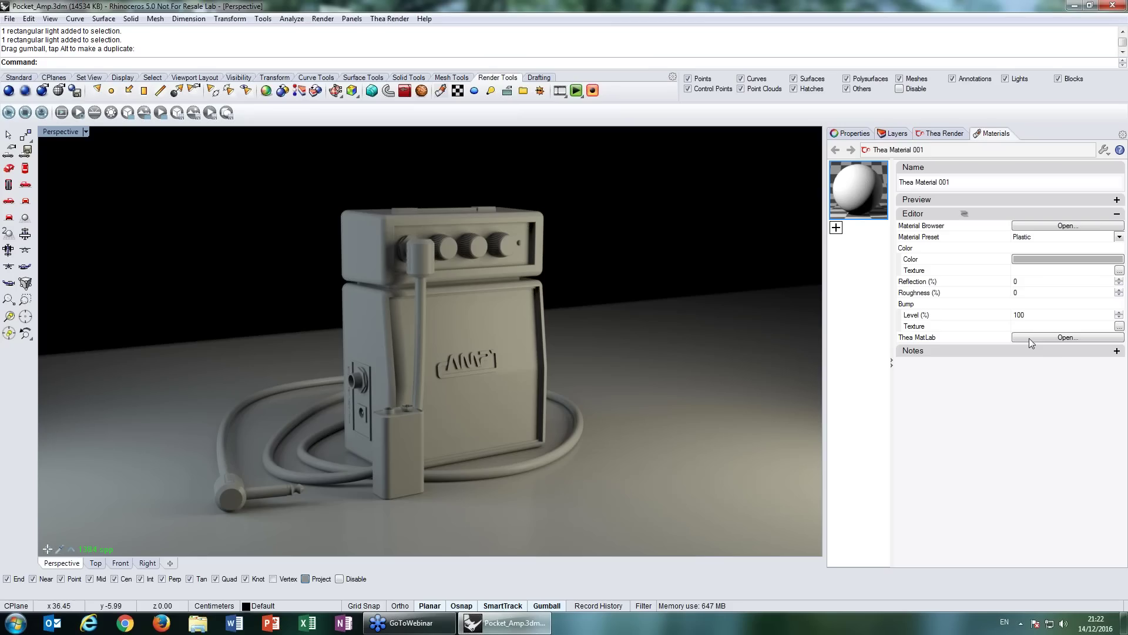
# - Look through the Metal Flakes Car Paints folder in Thea MatLab and leave it, rejecting any changes to the material
pyautogui.click(1065, 337)
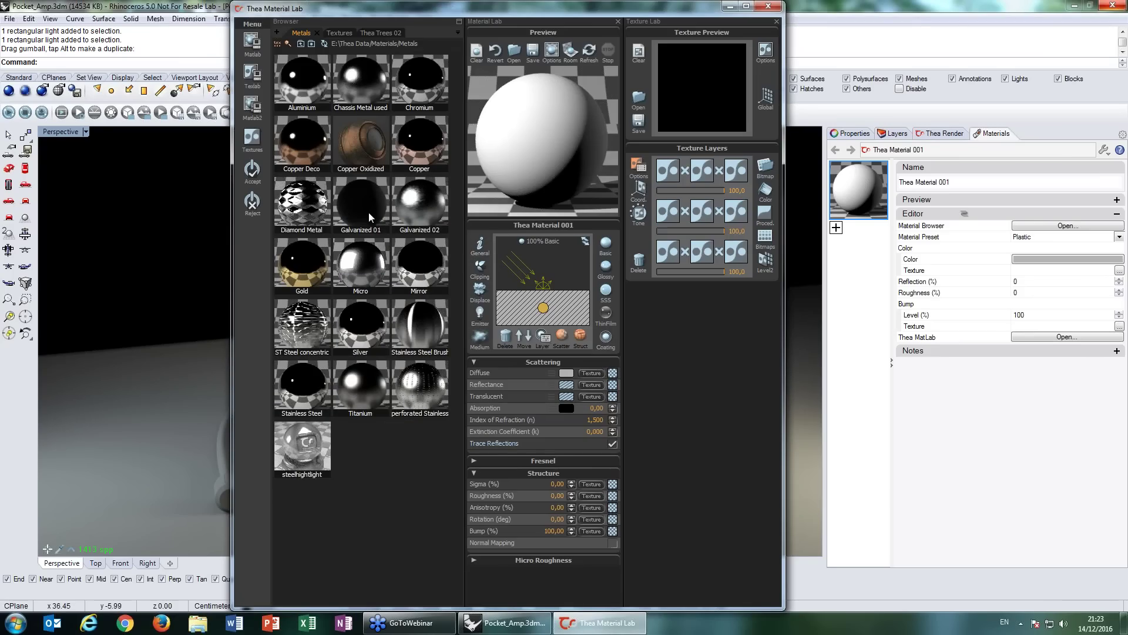
pyautogui.click(302, 44)
pyautogui.click(301, 44)
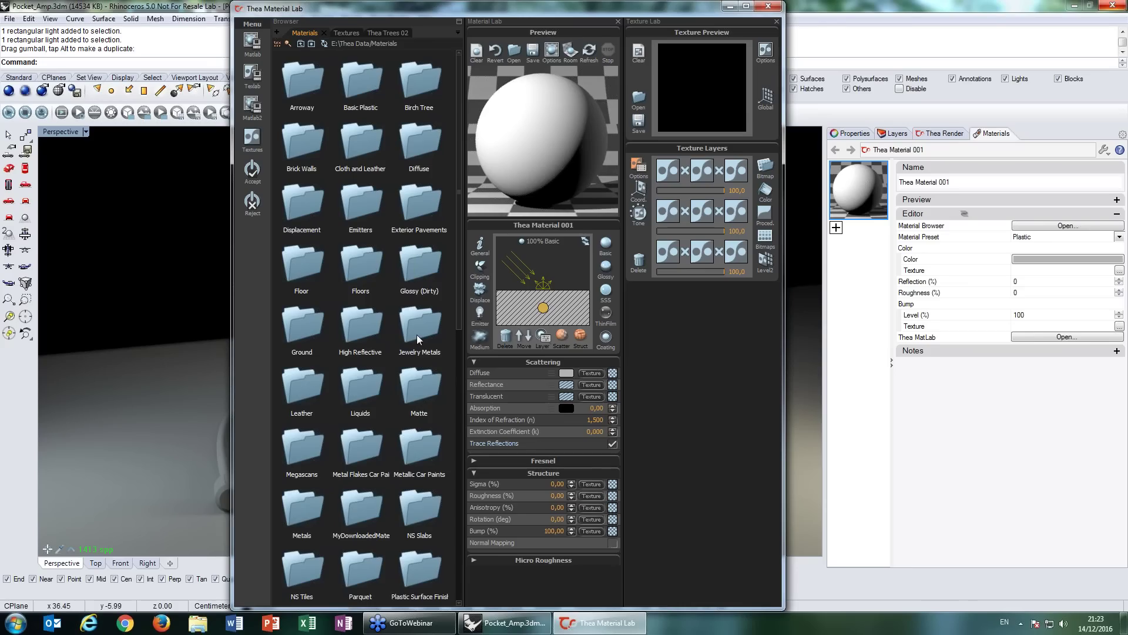
pyautogui.doubleClick(358, 454)
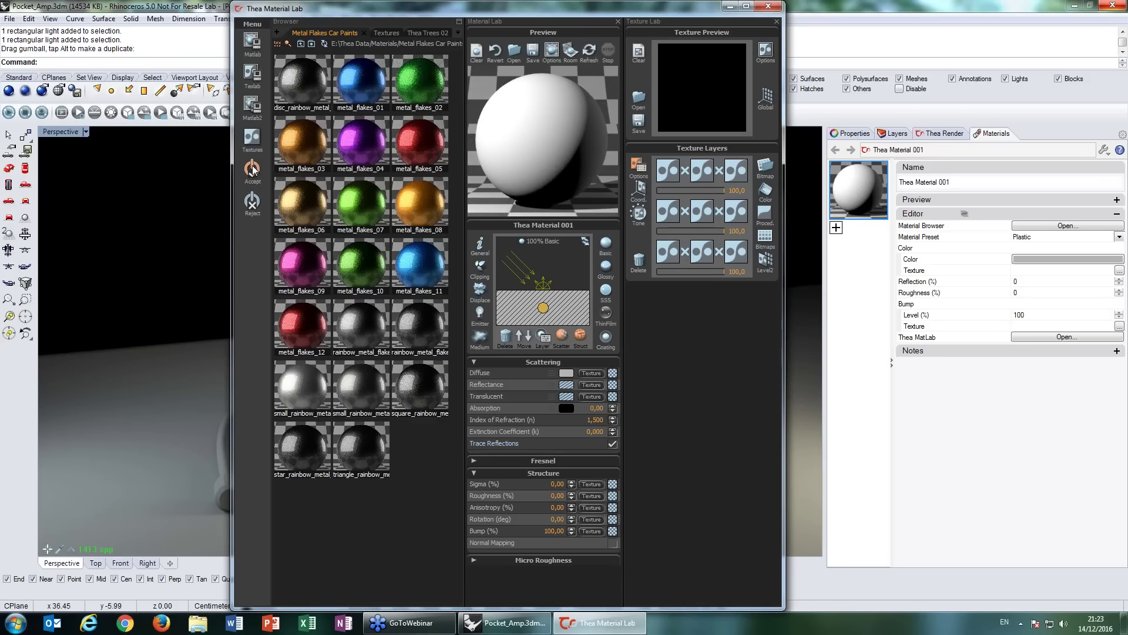
pyautogui.click(251, 203)
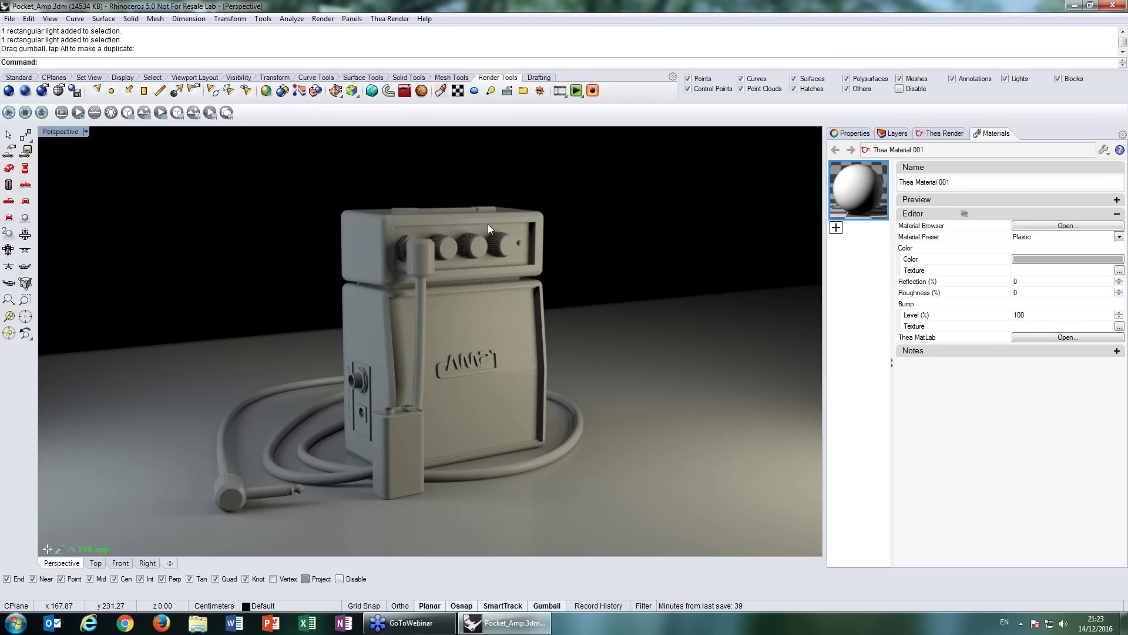
# - Select the amplifier's outer casing bodies in the Front view and assign the plastic material to them
pyautogui.doubleClick(60, 132)
pyautogui.scroll(5, 229, 402)
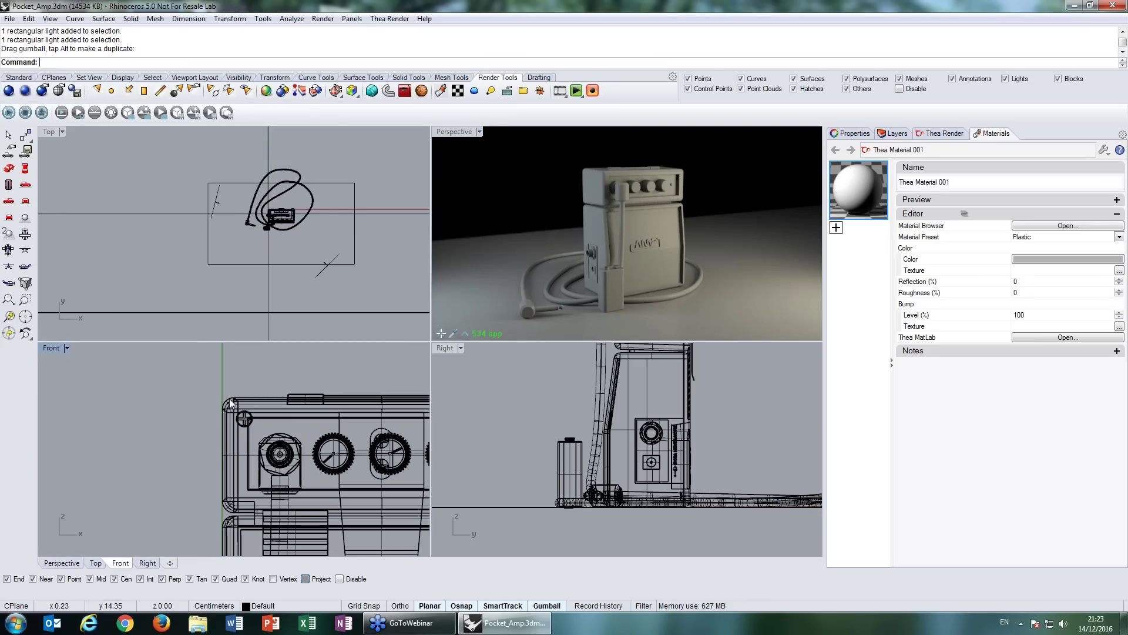
pyautogui.click(230, 400)
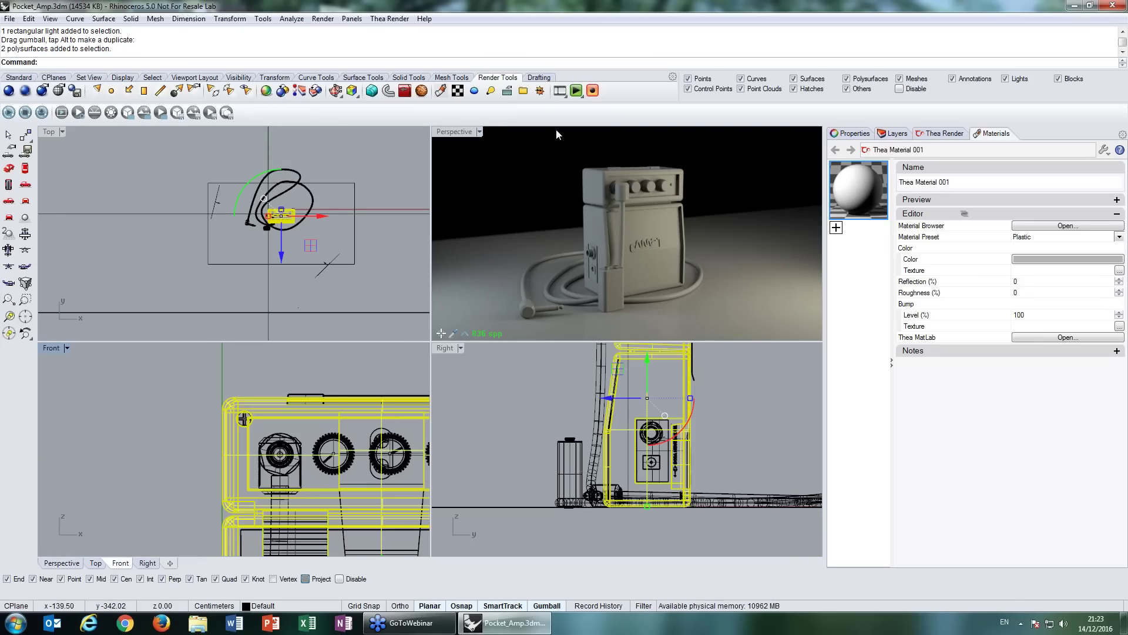
pyautogui.rightClick(855, 178)
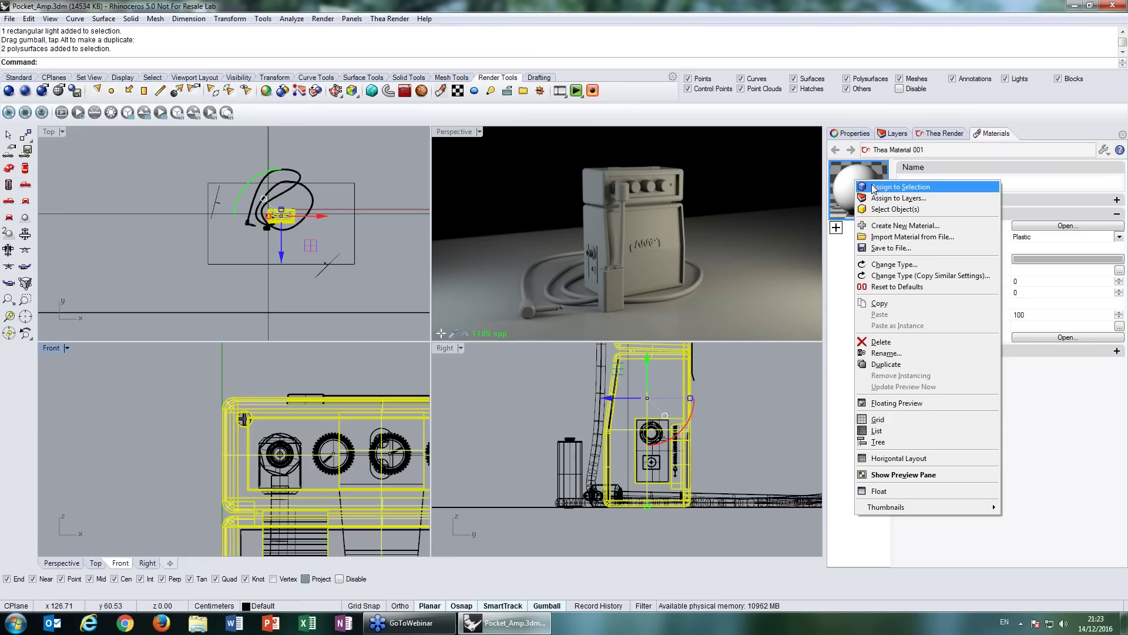
pyautogui.click(873, 187)
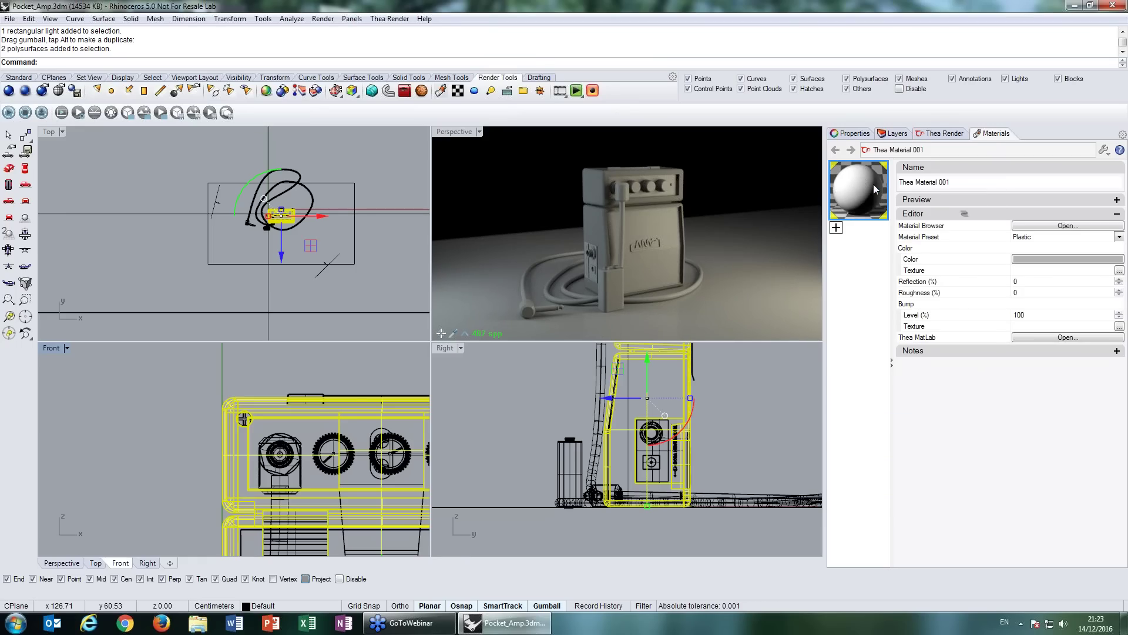
# - Darken the casing material's color to a neutral gray with a Val of 50
pyautogui.click(1036, 262)
pyautogui.moveTo(693, 166); pyautogui.dragTo(615, 122)
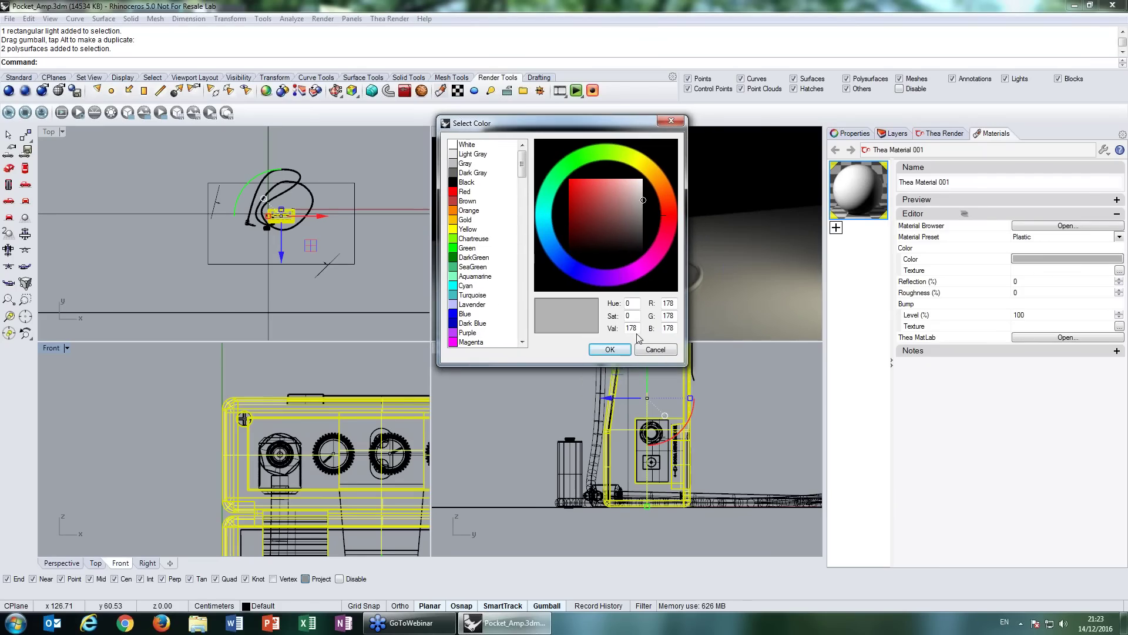
pyautogui.doubleClick(635, 329)
pyautogui.write('50')
pyautogui.press('Tab')
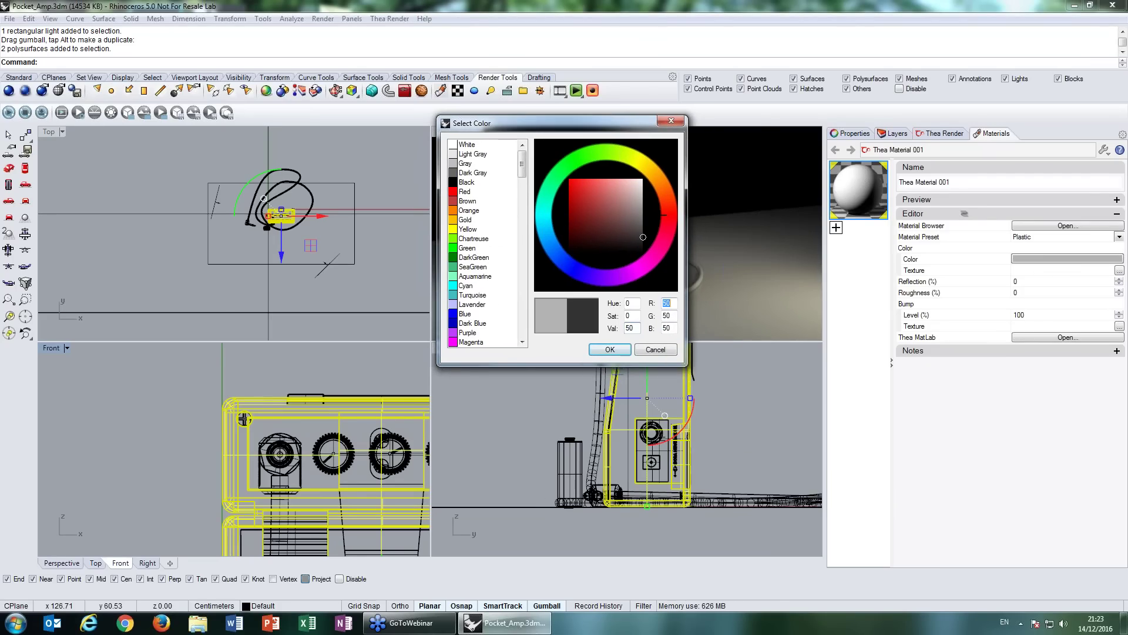
pyautogui.click(609, 350)
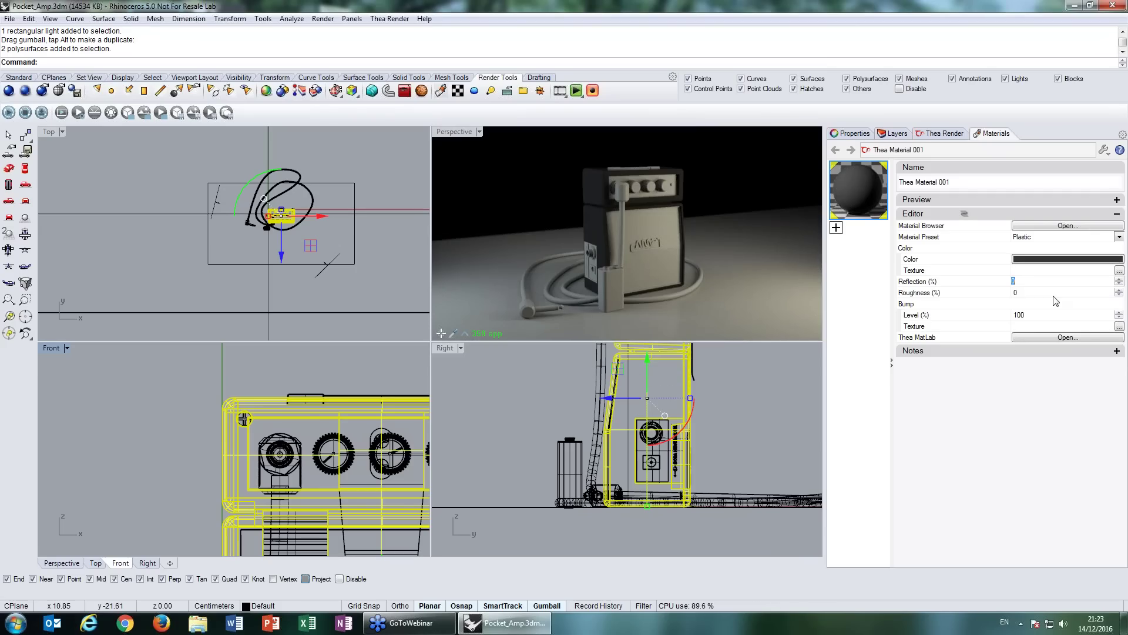
# - Set the casing material's reflection to 50% and its roughness to 40%
pyautogui.write('50')
pyautogui.press('Return')
pyautogui.moveTo(671, 208); pyautogui.dragTo(665, 228, button='right')
pyautogui.scroll(3, 664, 228)
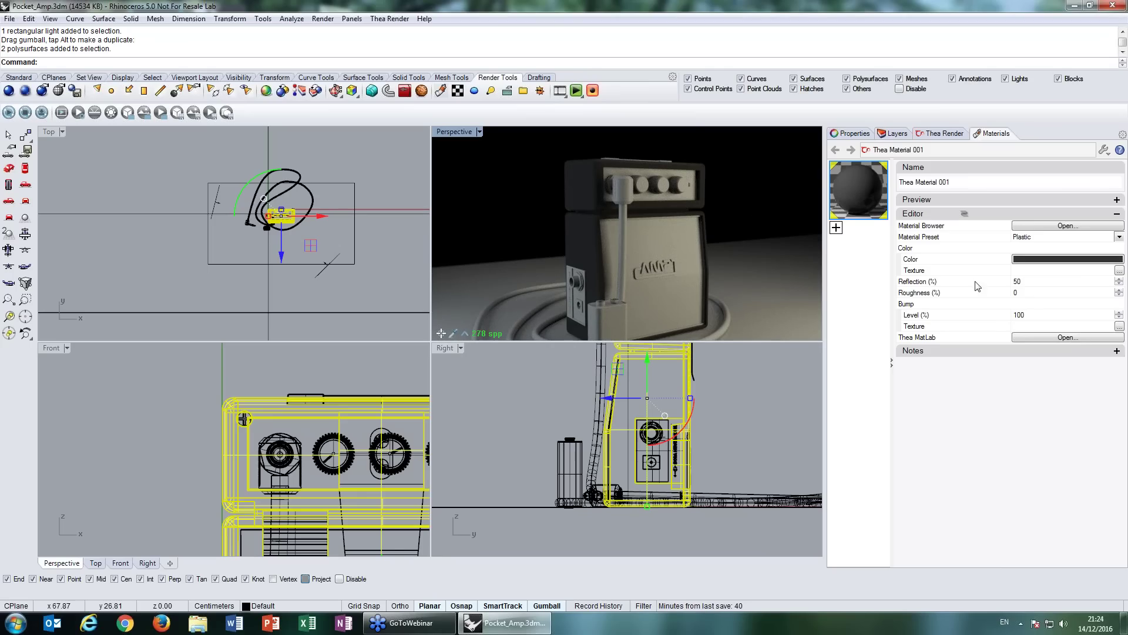
pyautogui.doubleClick(1031, 294)
pyautogui.write('40')
pyautogui.press('Return')
# - Make the front-right and rear-left rectangular lights visible in the render
pyautogui.click(328, 266)
pyautogui.click(850, 133)
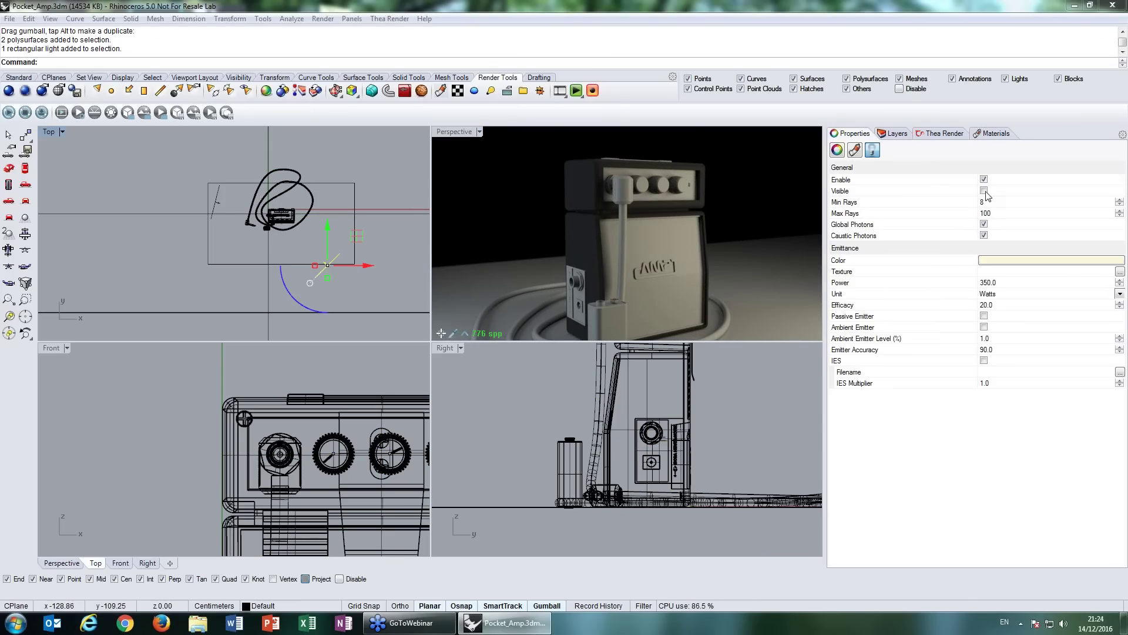
pyautogui.click(984, 191)
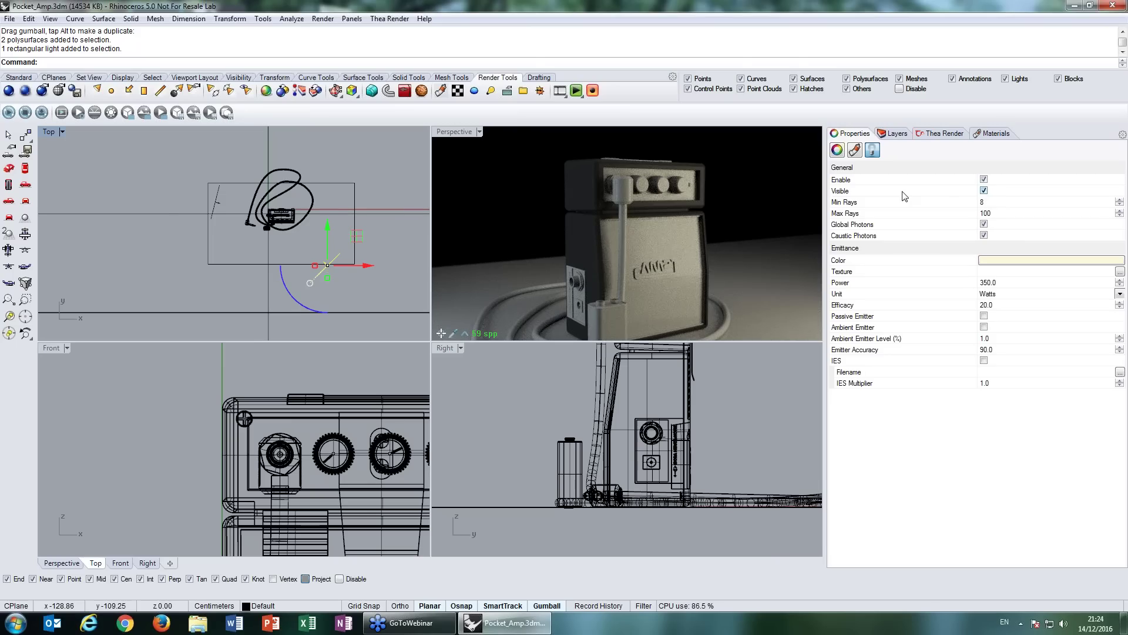
pyautogui.click(219, 204)
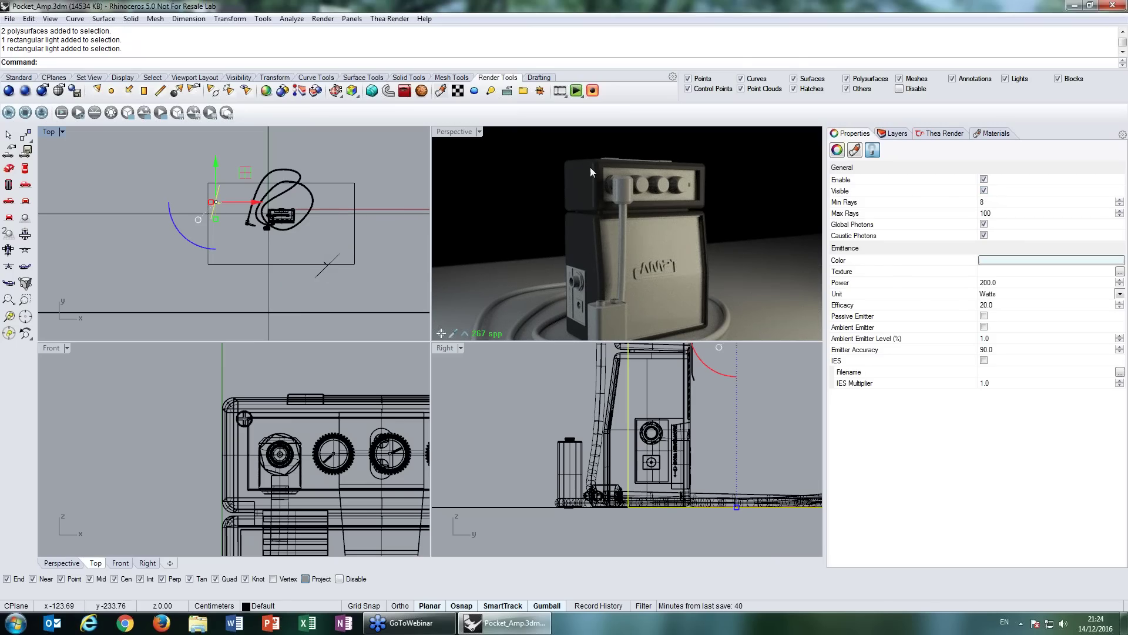
# - Create a second Thea Material from scratch and assign it to the group containing the amplifier's knobs and fittings
pyautogui.click(997, 139)
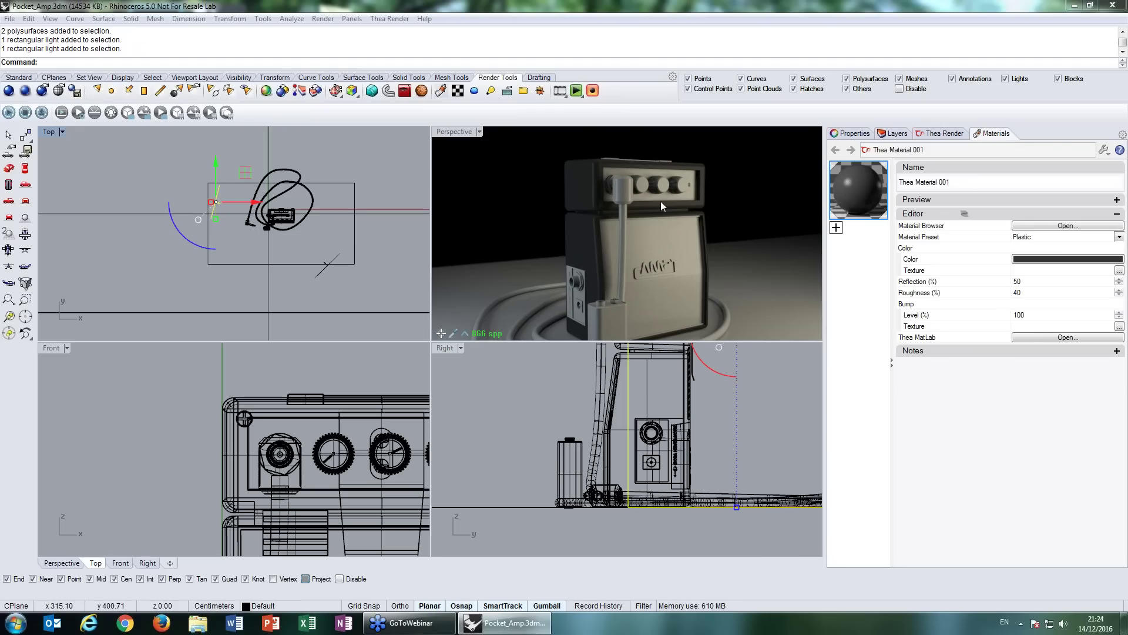
pyautogui.click(305, 411)
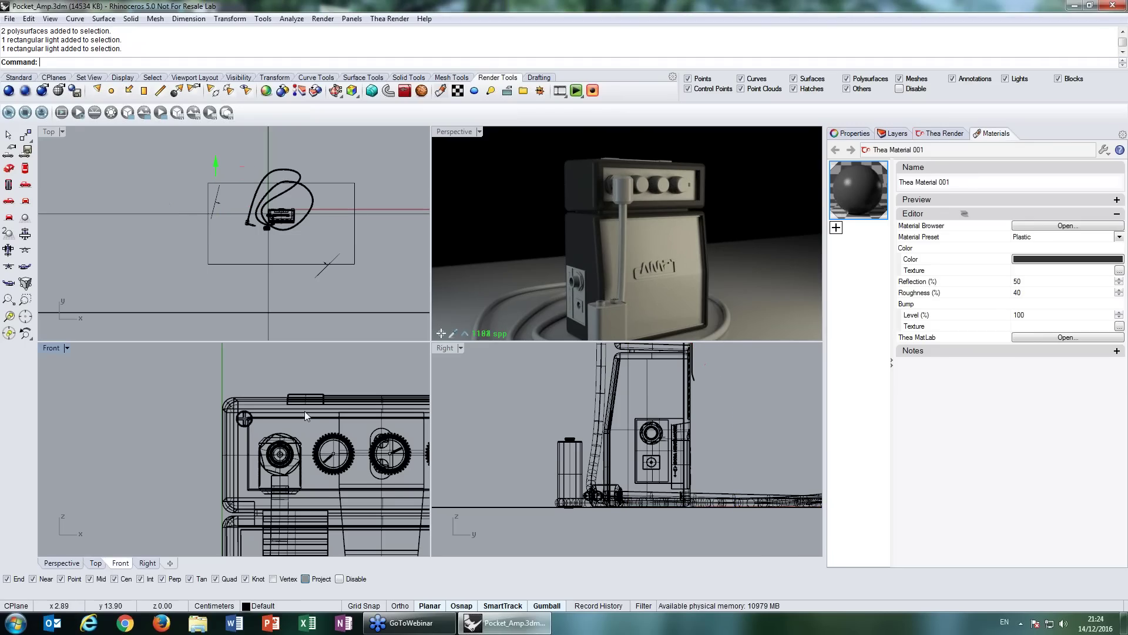
pyautogui.scroll(2, 332, 438)
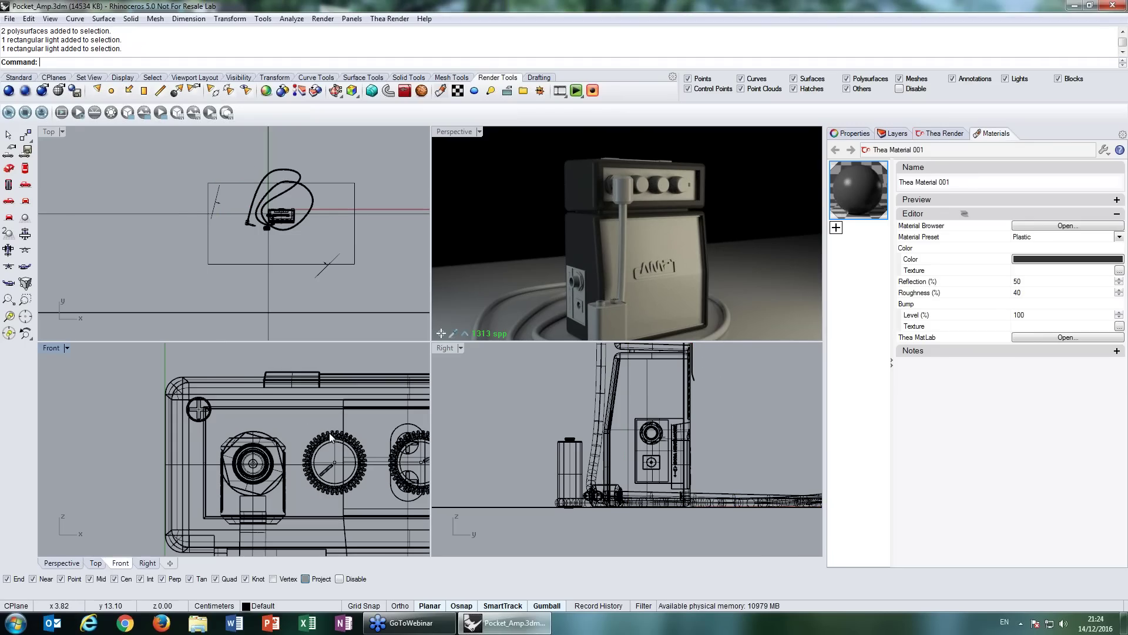
pyautogui.click(329, 433)
pyautogui.click(455, 132)
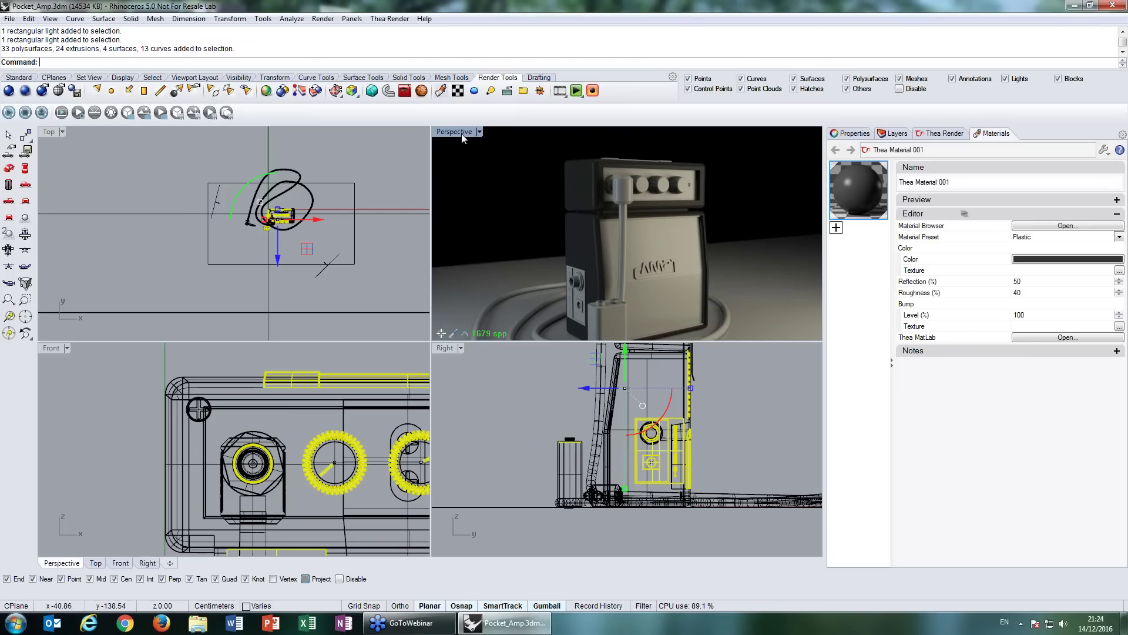
pyautogui.click(838, 229)
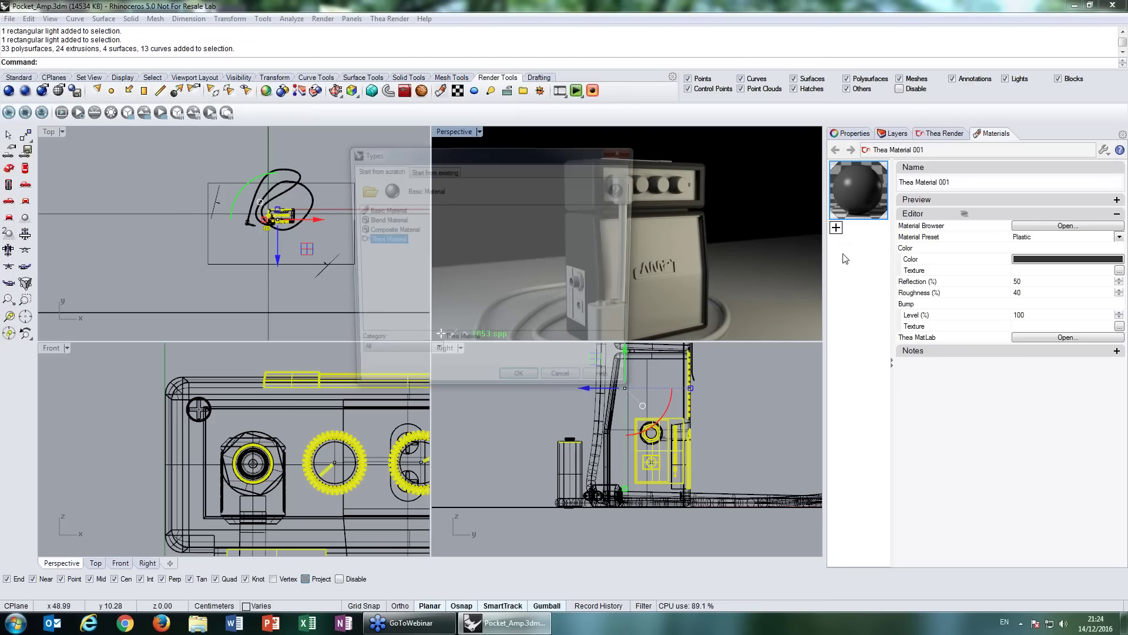
pyautogui.doubleClick(394, 240)
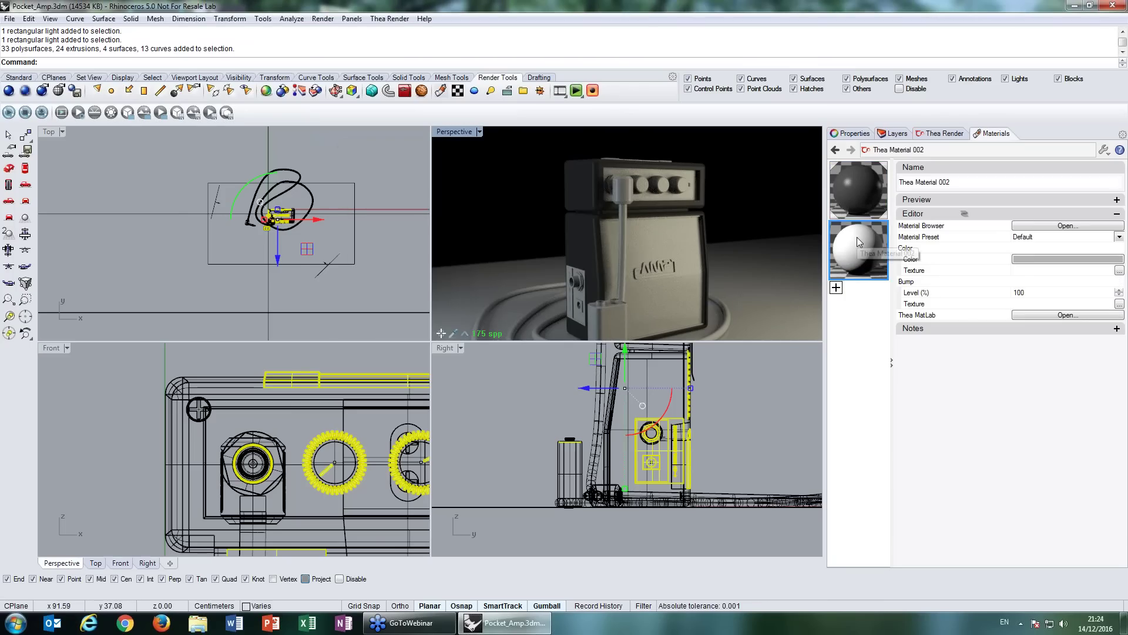
pyautogui.rightClick(859, 241)
pyautogui.click(869, 244)
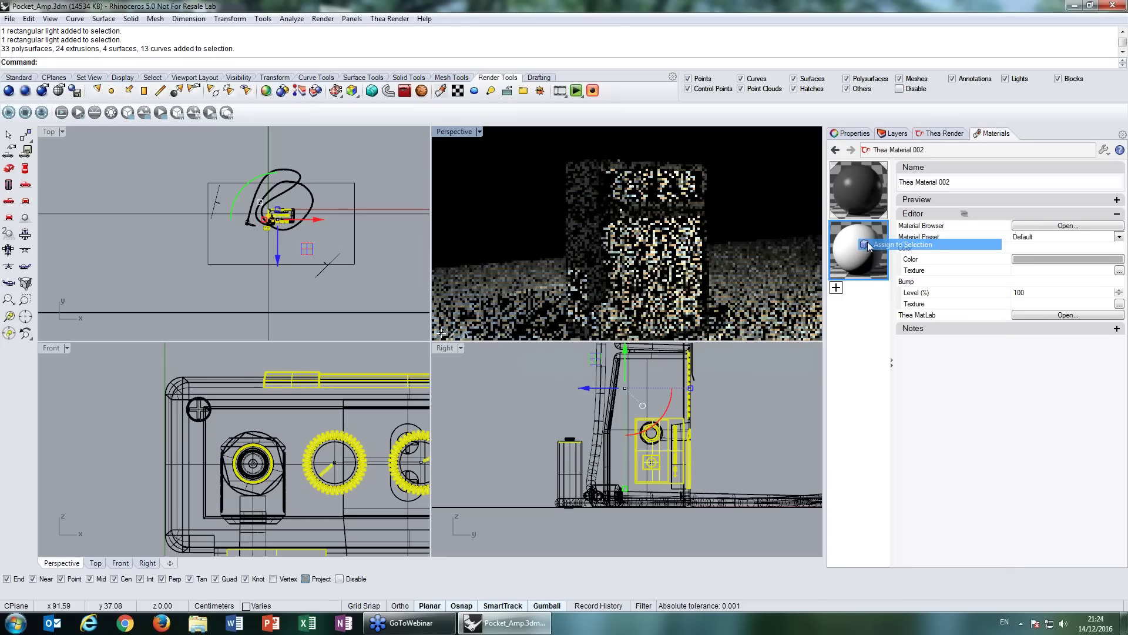
# - Set the second material's preset to Plastic and its color to a dark neutral gray with a Val of 50
pyautogui.scroll(5, 670, 273)
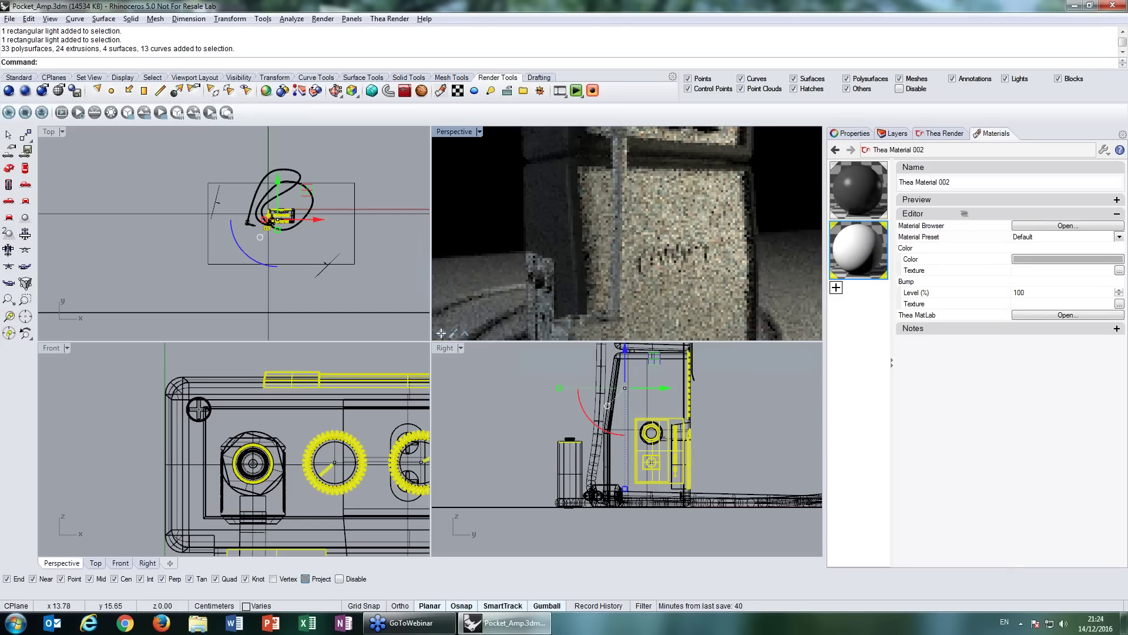
pyautogui.click(1033, 237)
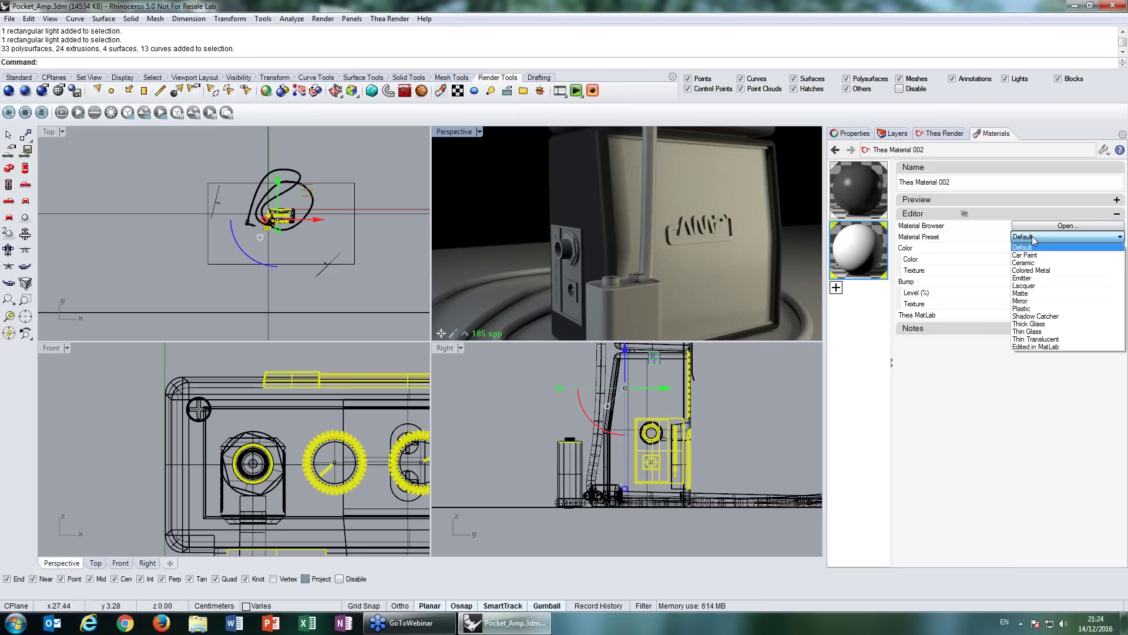
pyautogui.click(1028, 309)
pyautogui.click(1066, 258)
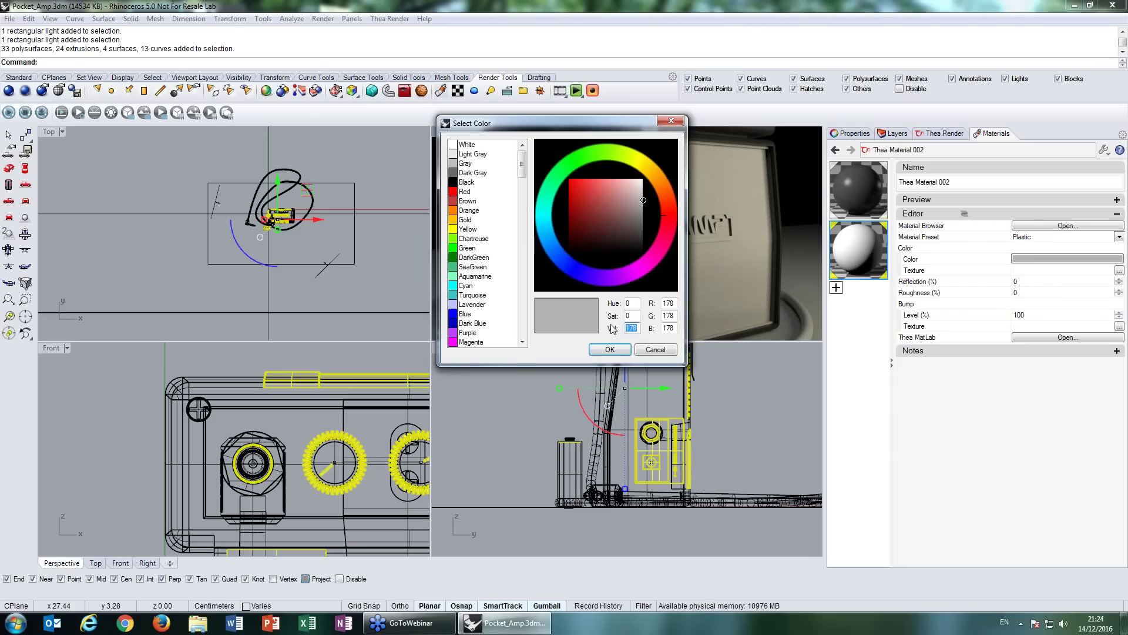
pyautogui.write('50')
pyautogui.press('Return')
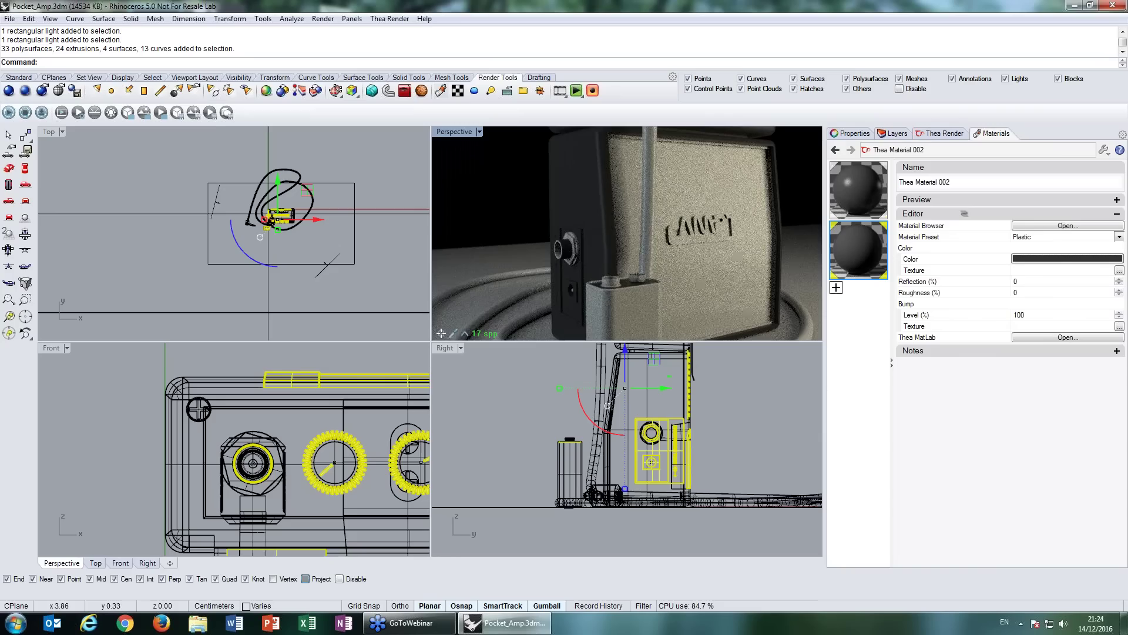
# - Set the second plastic material's reflection to 50% and its roughness to 40%
pyautogui.click(1018, 282)
pyautogui.write('50')
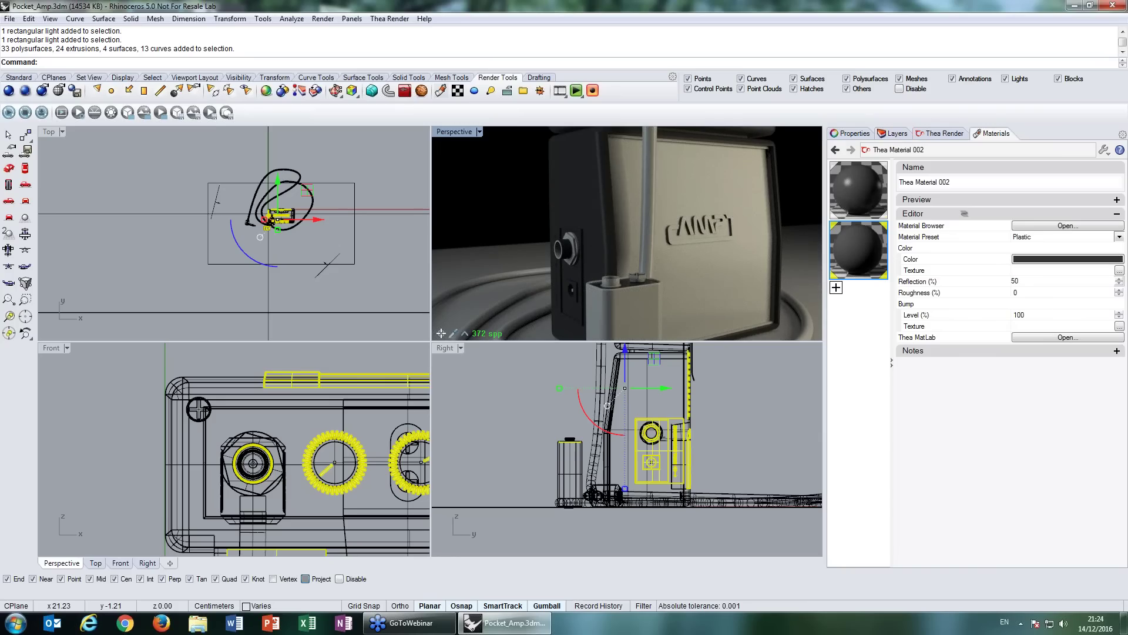
pyautogui.press('Return')
pyautogui.click(1031, 294)
pyautogui.write('40')
pyautogui.press('Return')
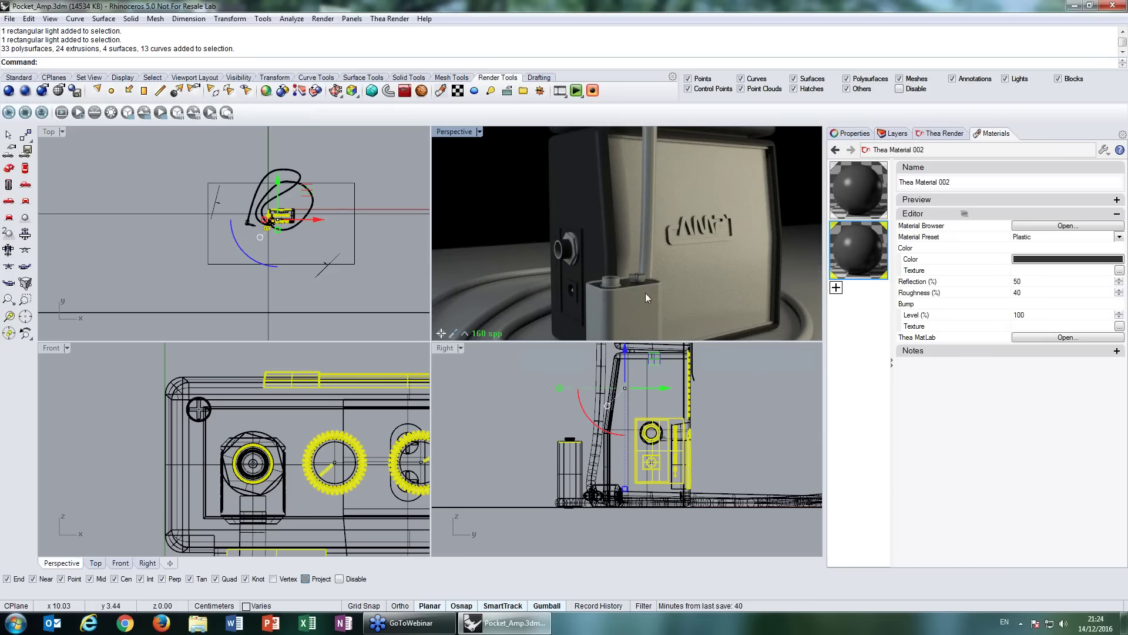
# - Create a third Thea Material from scratch and assign it to the Fabric polysurface on the amplifier's front
pyautogui.moveTo(587, 255); pyautogui.dragTo(612, 255, button='right')
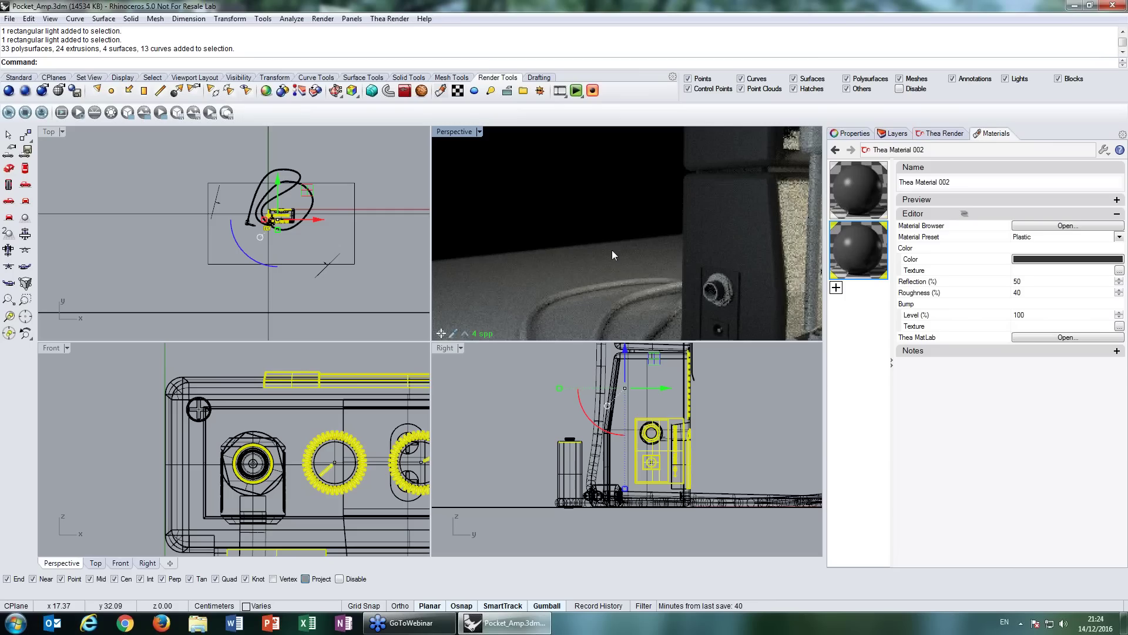
pyautogui.scroll(-8, 612, 255)
pyautogui.click(556, 199)
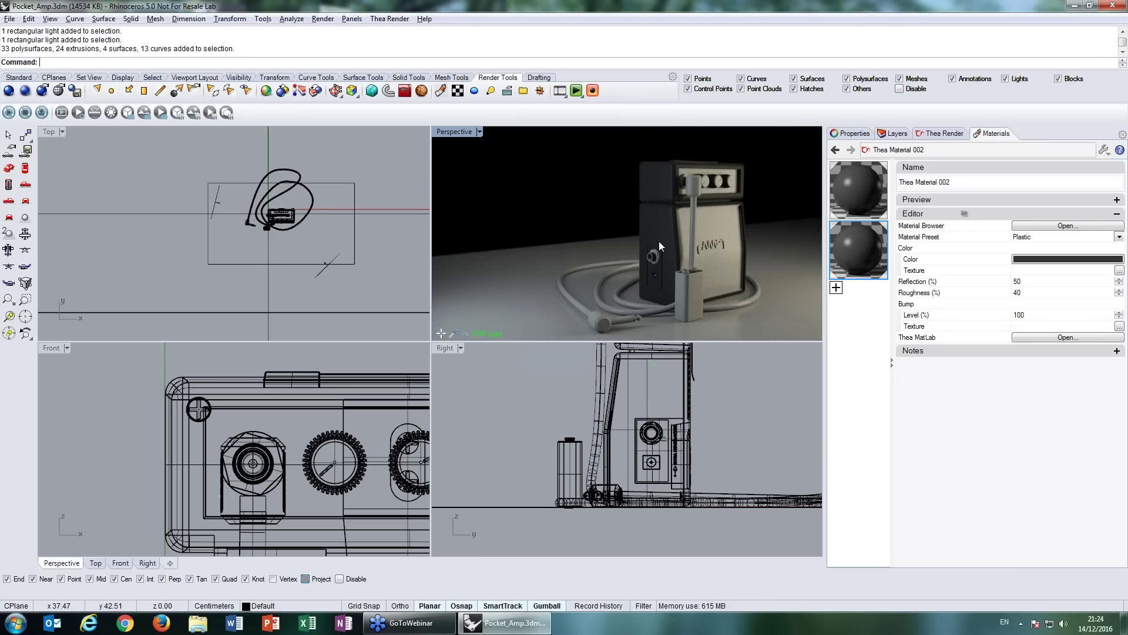
pyautogui.moveTo(659, 241); pyautogui.dragTo(677, 249, button='right')
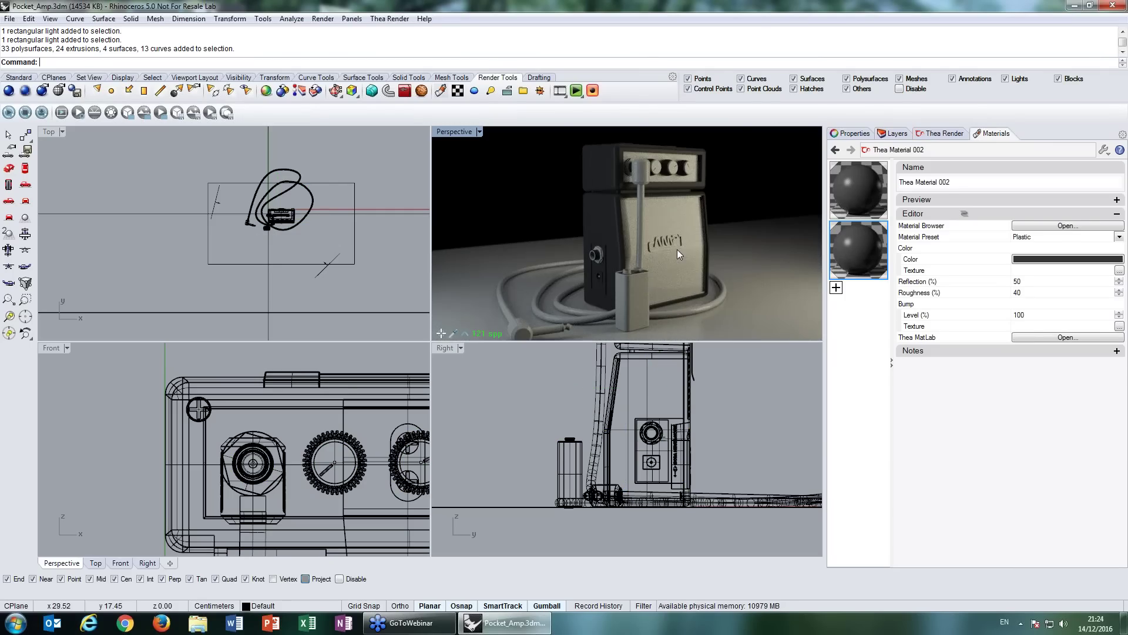
pyautogui.scroll(-5, 142, 375)
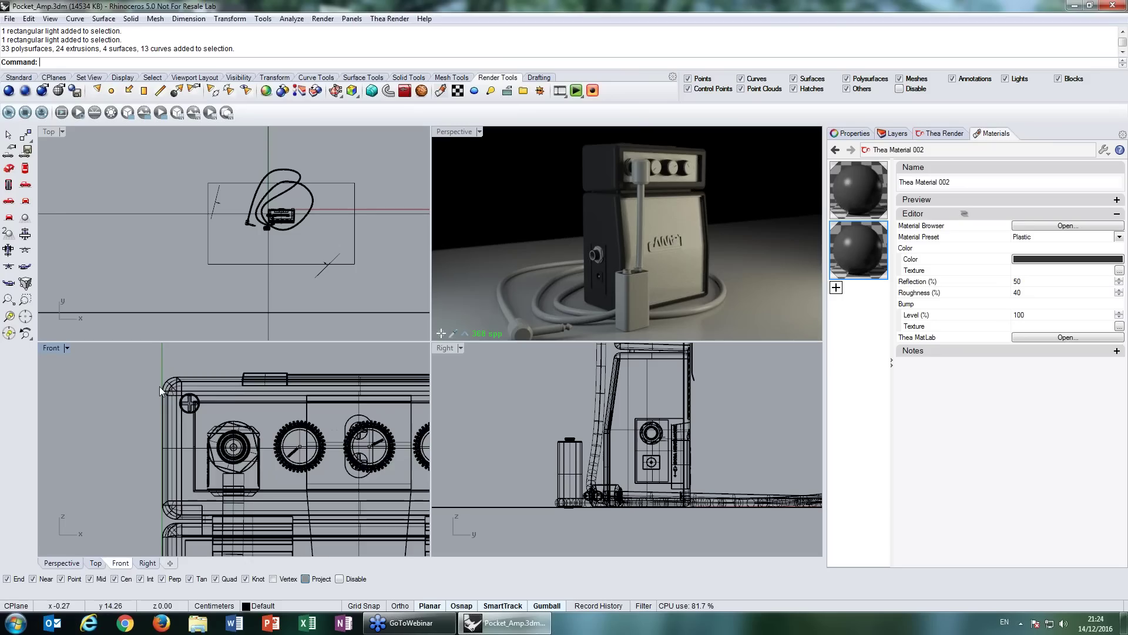
pyautogui.click(250, 489)
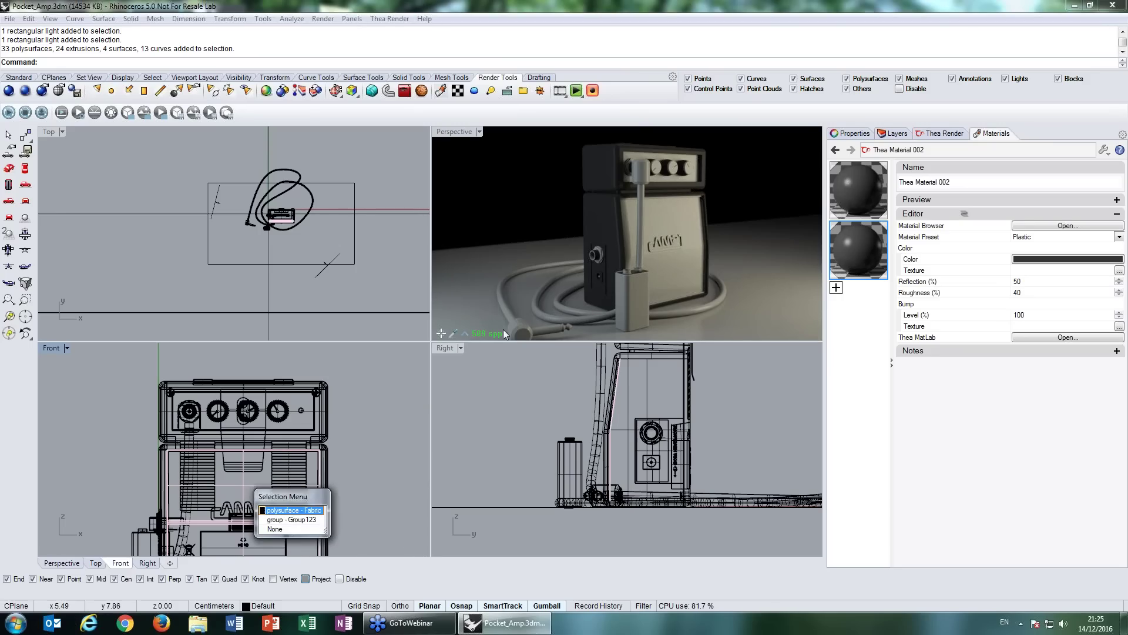
pyautogui.click(300, 509)
pyautogui.click(458, 133)
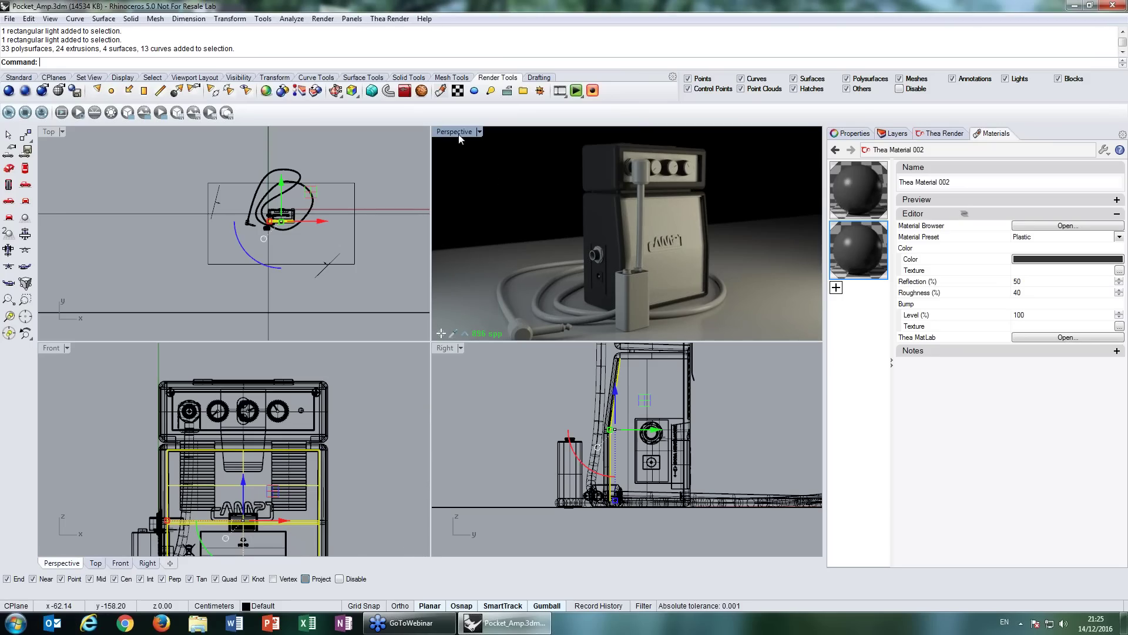
pyautogui.doubleClick(458, 132)
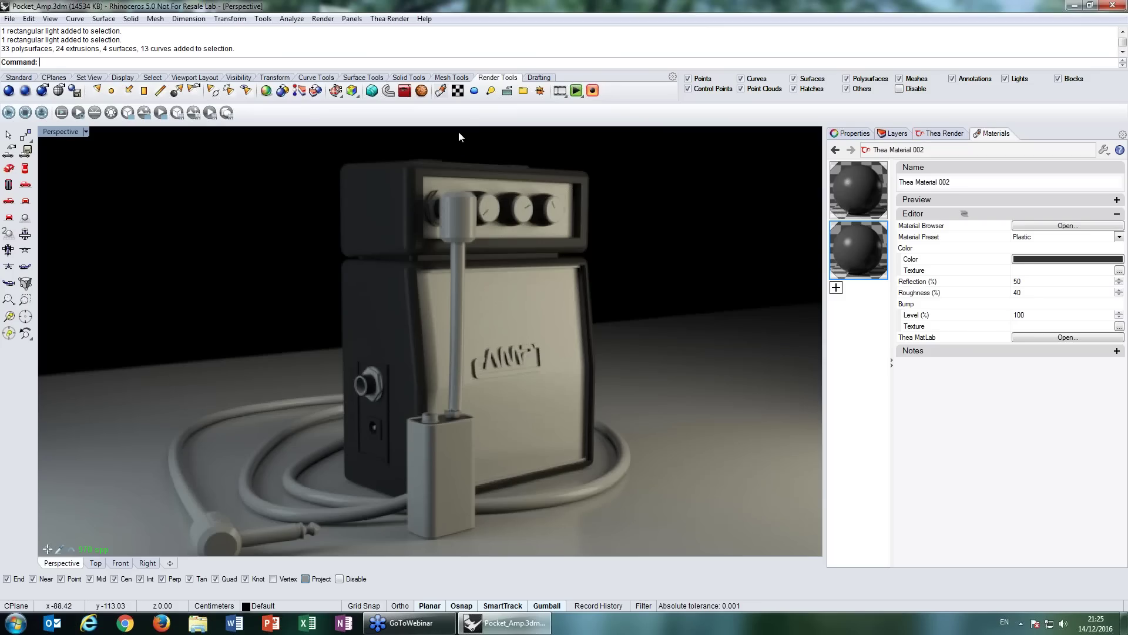
pyautogui.keyDown('shift'); pyautogui.moveTo(553, 317); pyautogui.dragTo(555, 304, button='right'); pyautogui.keyUp('shift')
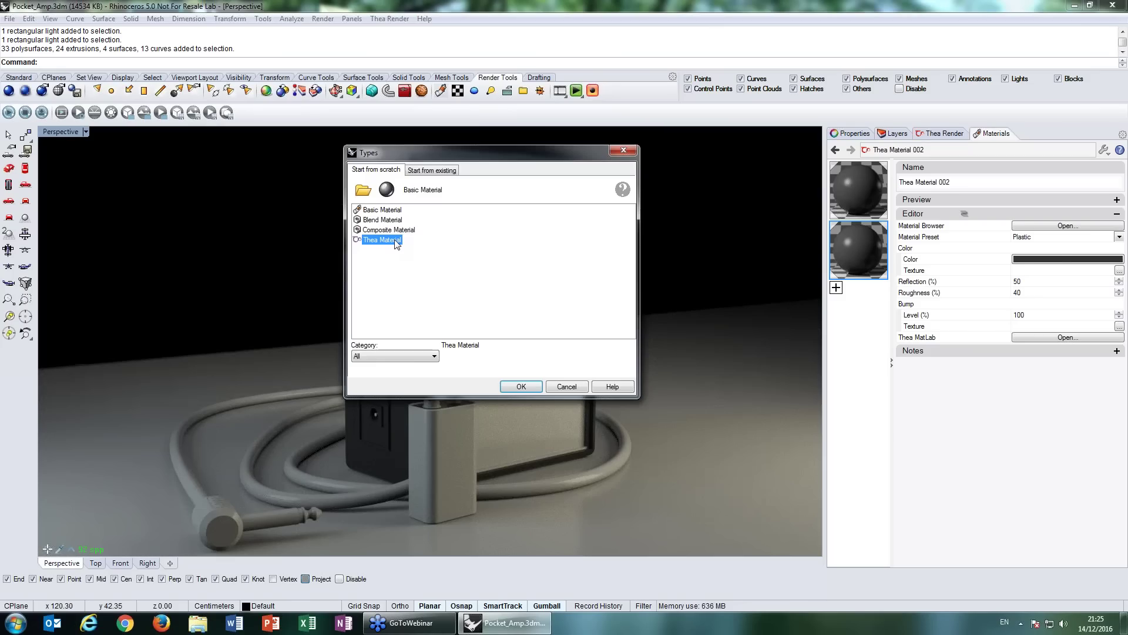
pyautogui.doubleClick(383, 240)
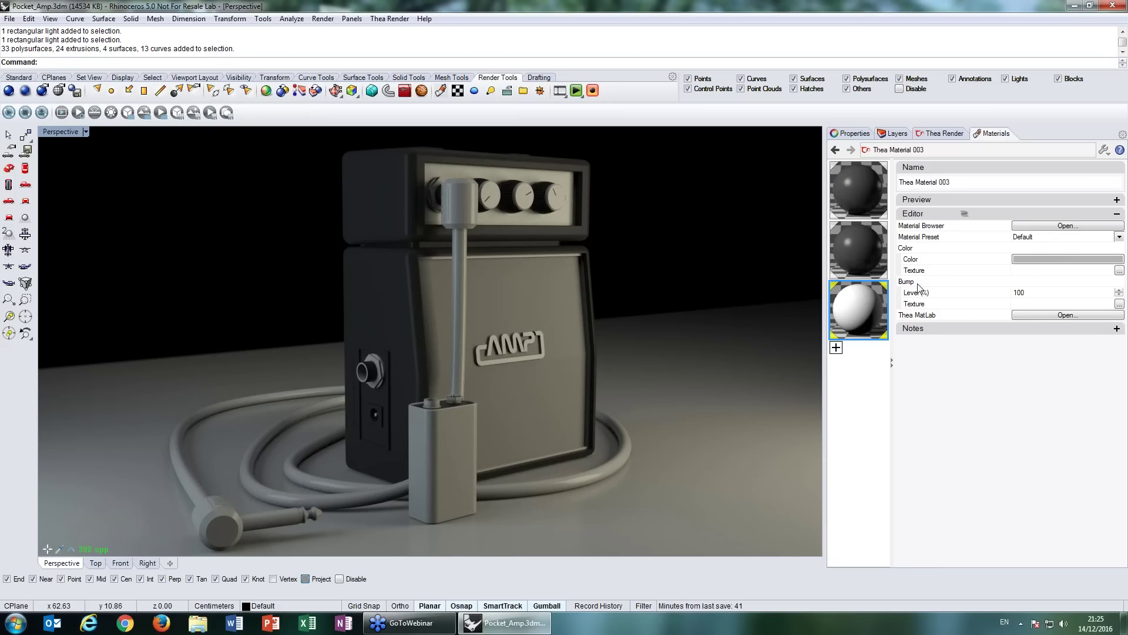
# - Load an image from the project's Textures folder as the fabric material's color texture
pyautogui.click(1119, 271)
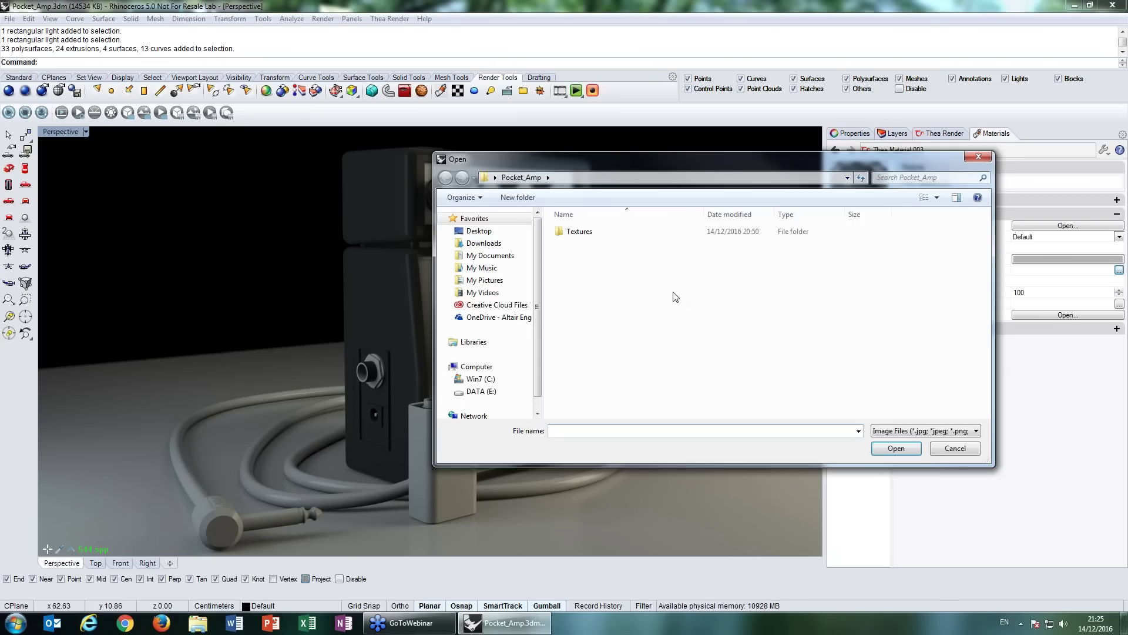
pyautogui.doubleClick(579, 231)
pyautogui.doubleClick(771, 323)
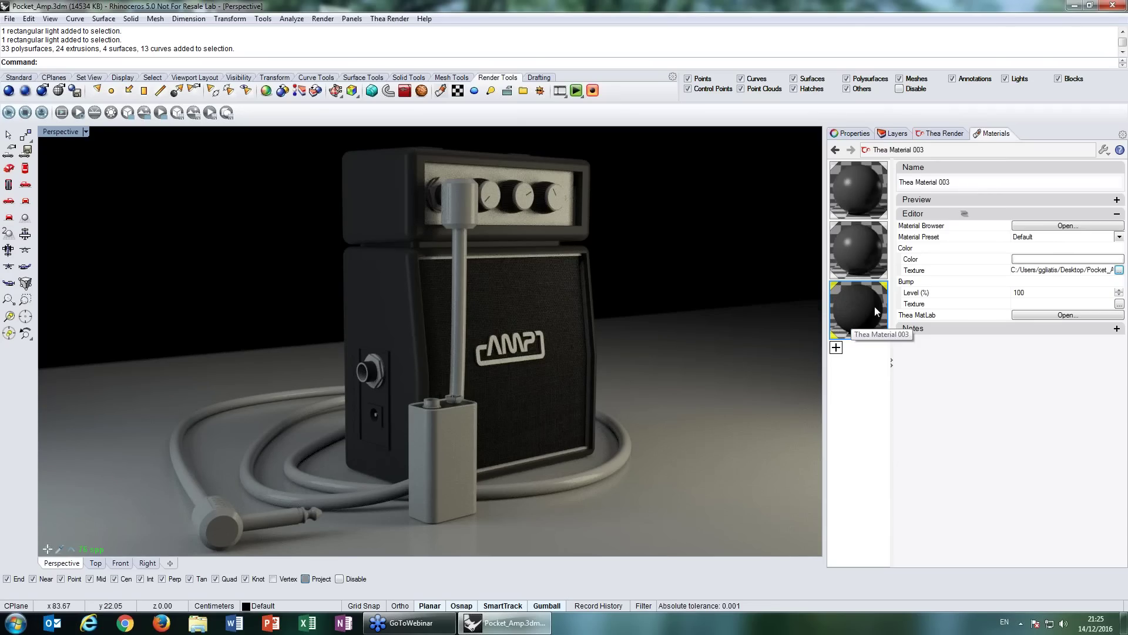
# - Create a fourth Thea Material from scratch and assign it to the group containing the cable and its plug housings
pyautogui.doubleClick(69, 132)
pyautogui.scroll(5, 256, 203)
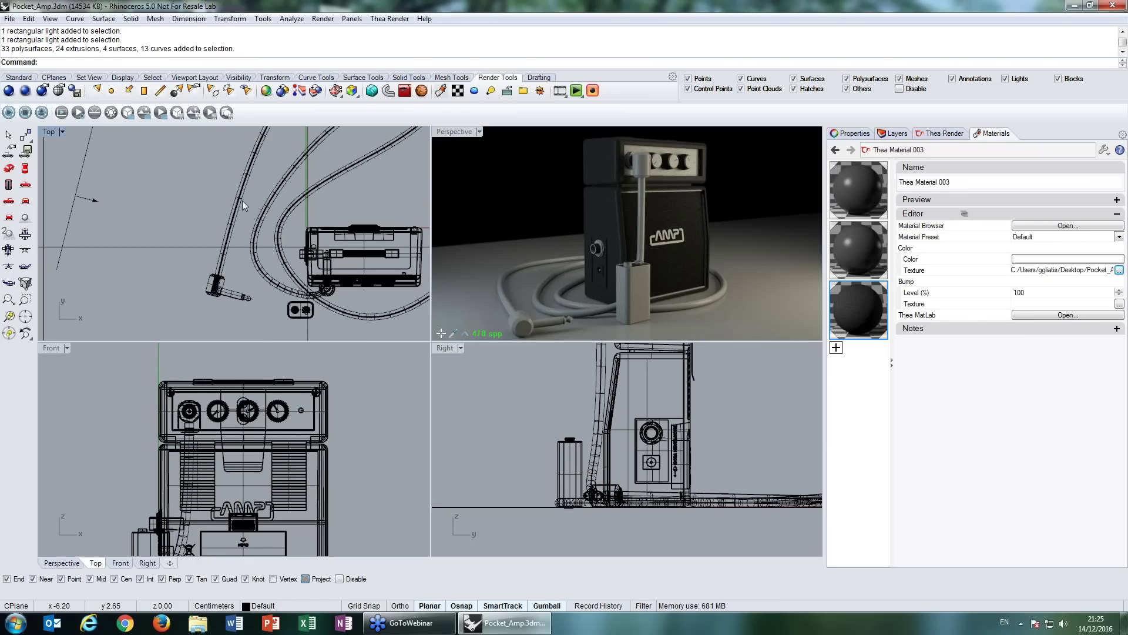
pyautogui.click(243, 202)
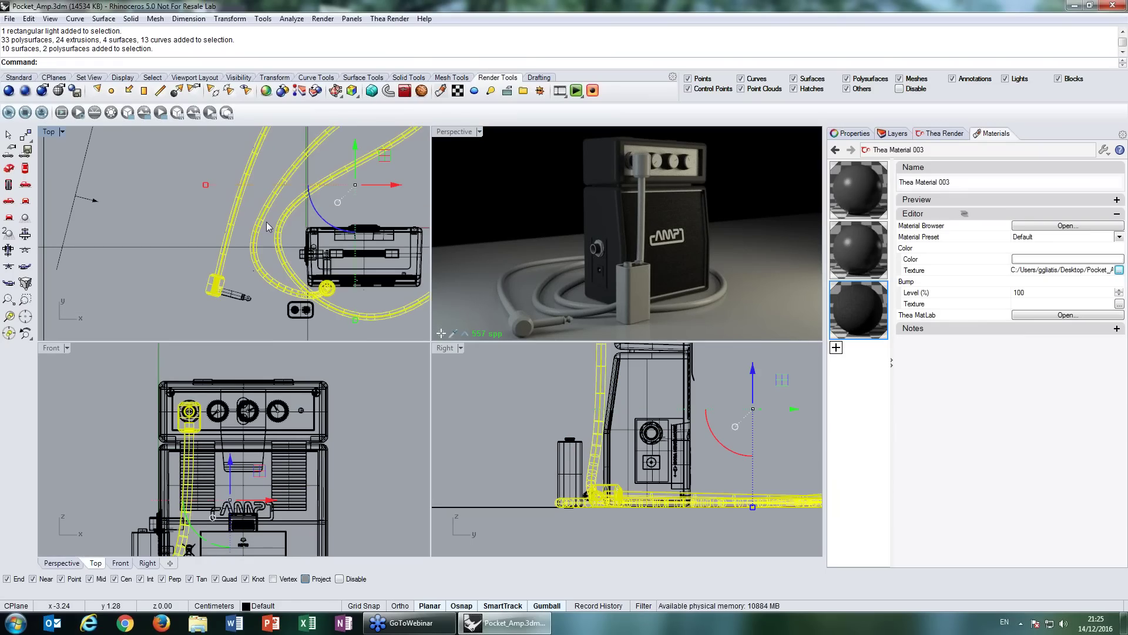
pyautogui.doubleClick(451, 134)
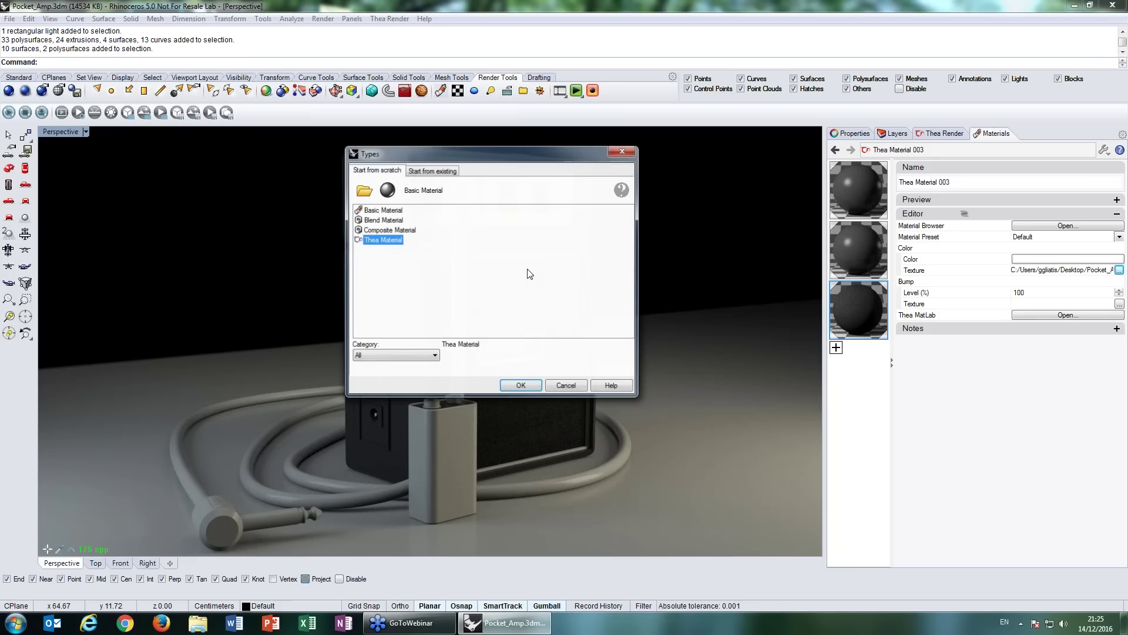
pyautogui.press('Return')
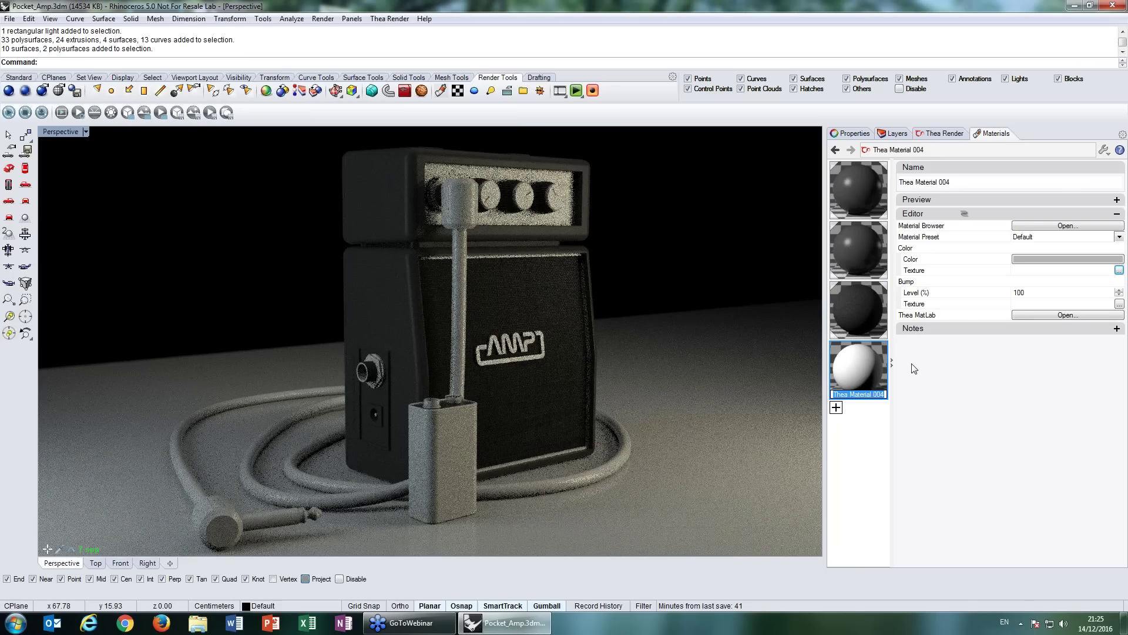
pyautogui.press('Return')
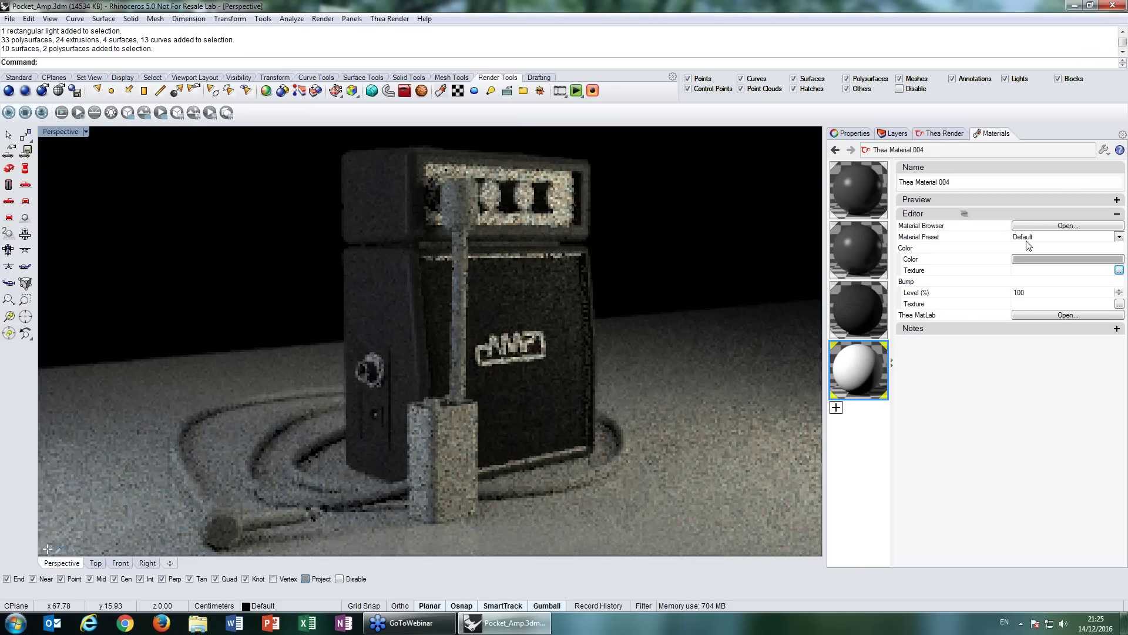
# - Set the cable material's preset to Plastic and its color to Orange
pyautogui.click(1028, 258)
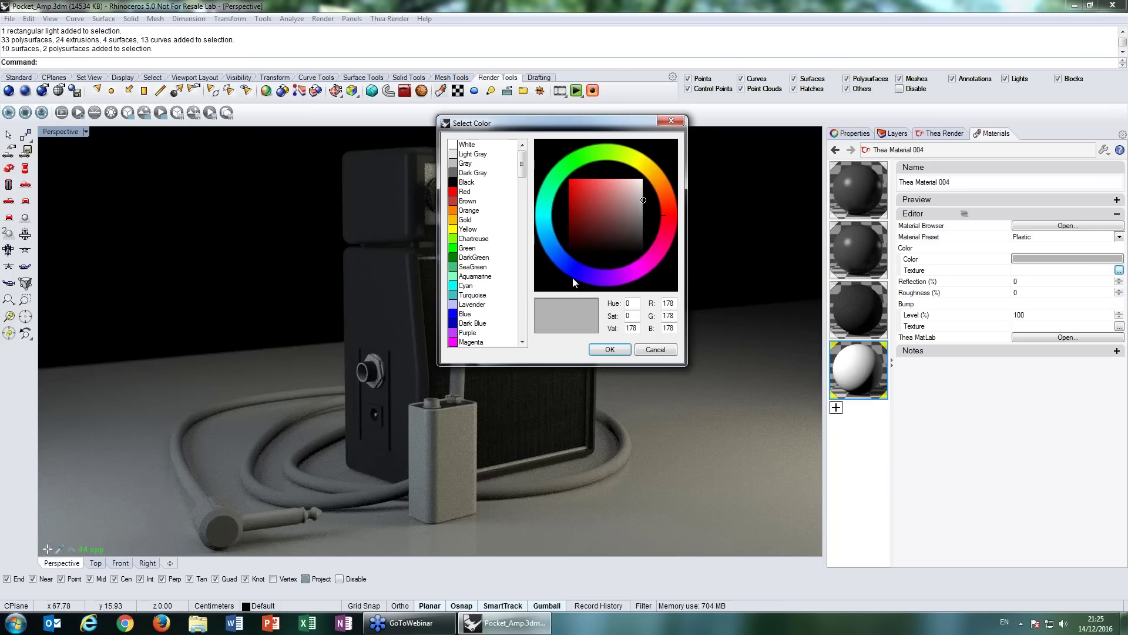
pyautogui.click(473, 210)
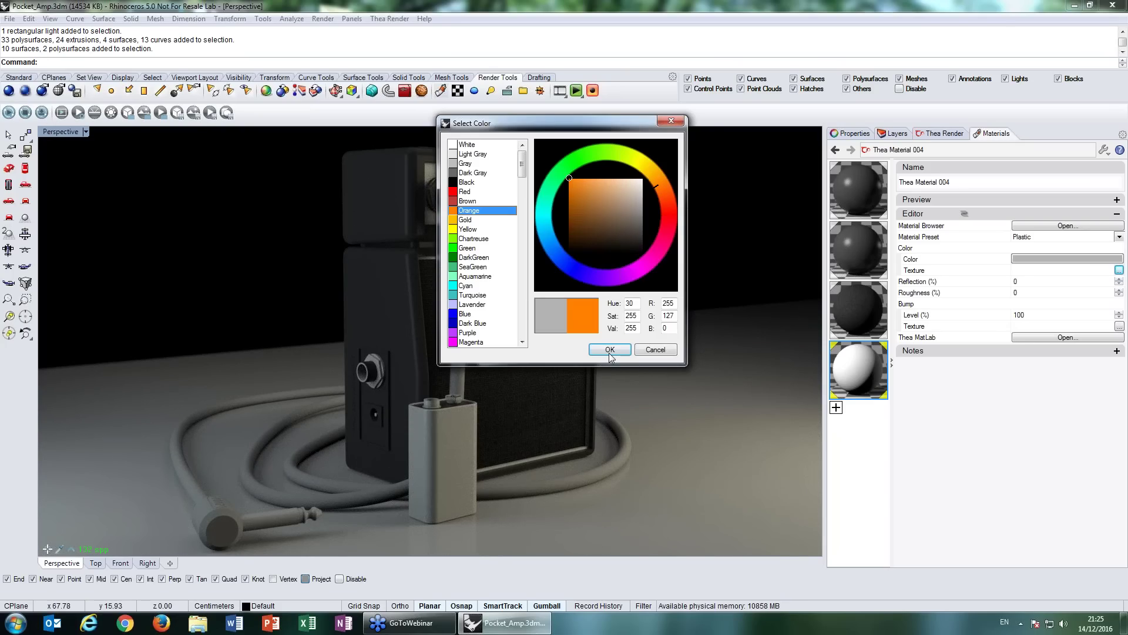
pyautogui.click(610, 349)
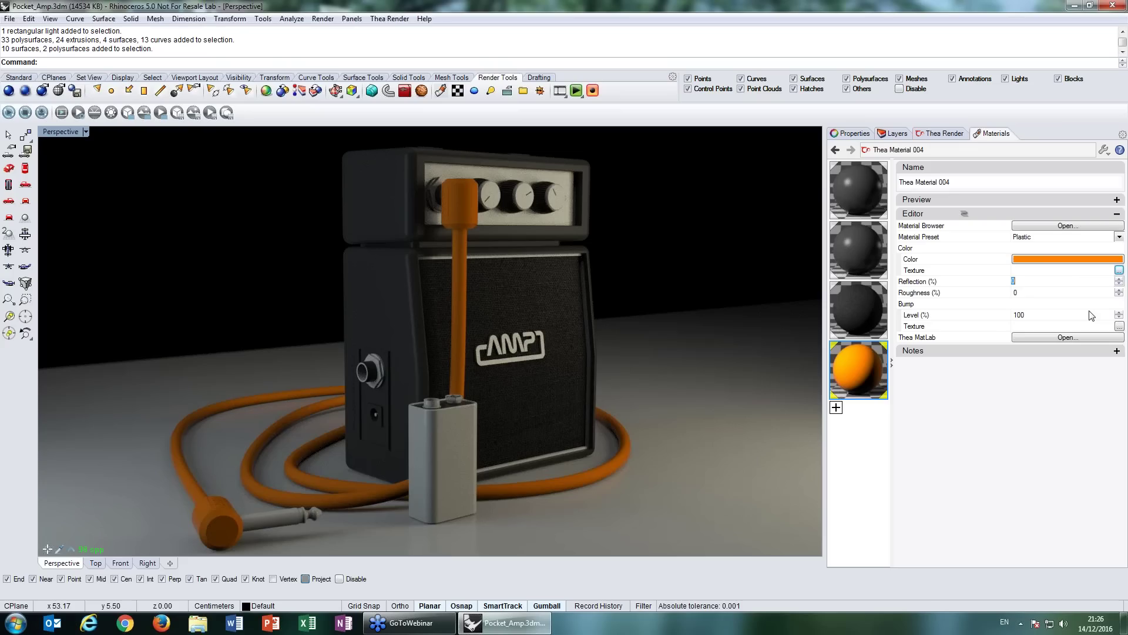
# - Set the cable material's reflection to 100% and its roughness to 20%
pyautogui.write('100')
pyautogui.press('Return')
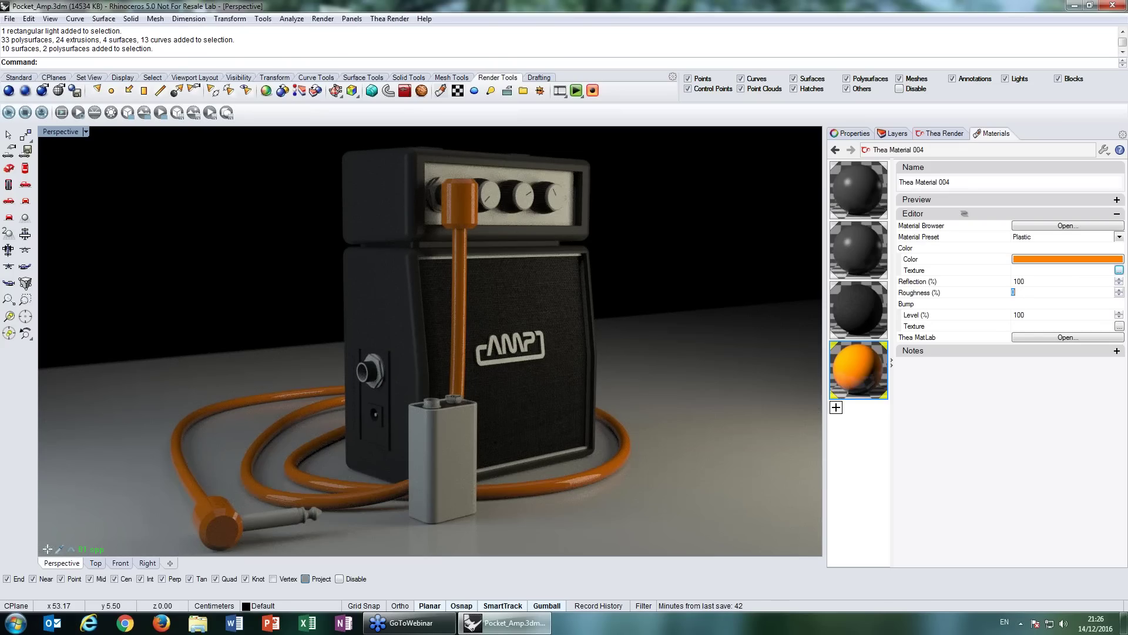
pyautogui.write('20')
pyautogui.press('Return')
# - Select the group of jack, plug and battery terminal parts, and create a fifth Thea Material from scratch
pyautogui.doubleClick(62, 133)
pyautogui.moveTo(208, 405); pyautogui.dragTo(238, 399, button='right')
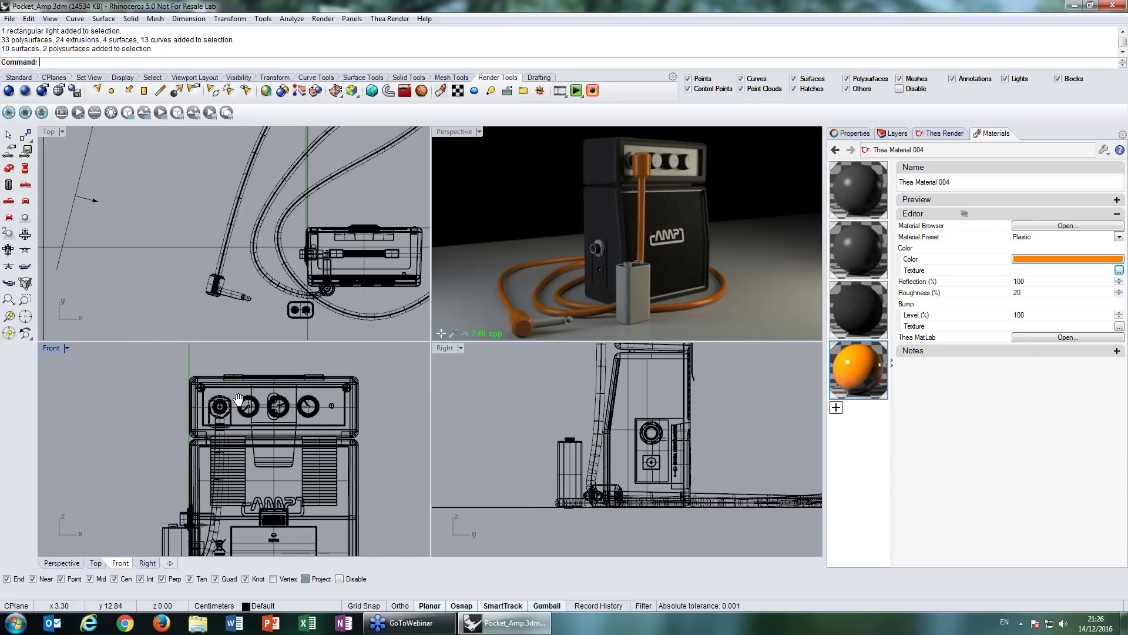
pyautogui.scroll(5, 238, 399)
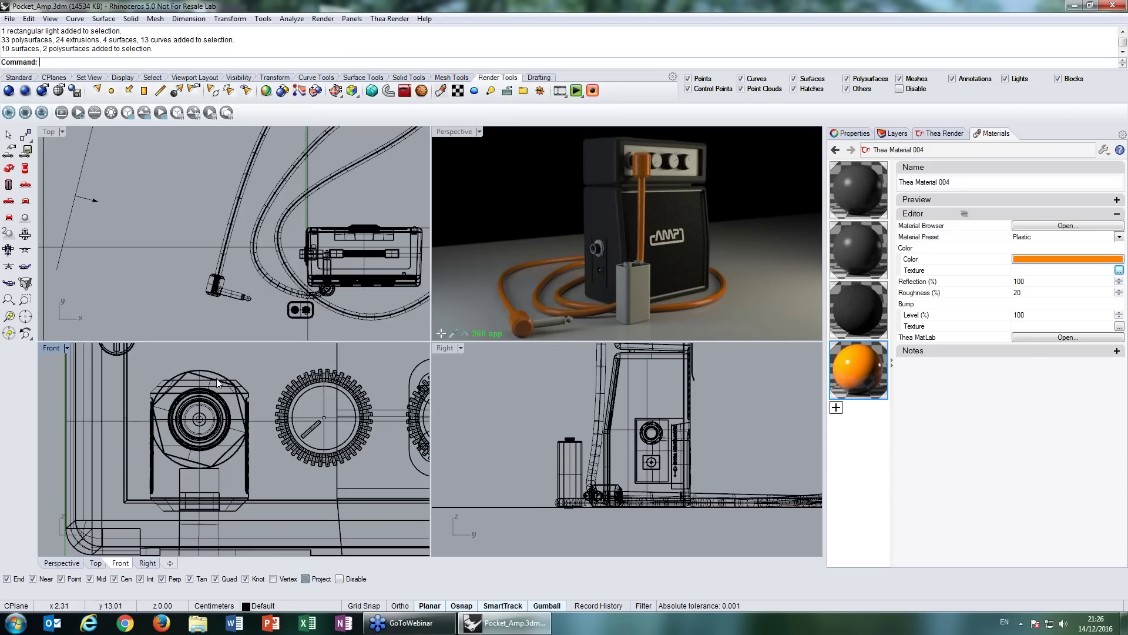
pyautogui.click(217, 383)
pyautogui.click(464, 135)
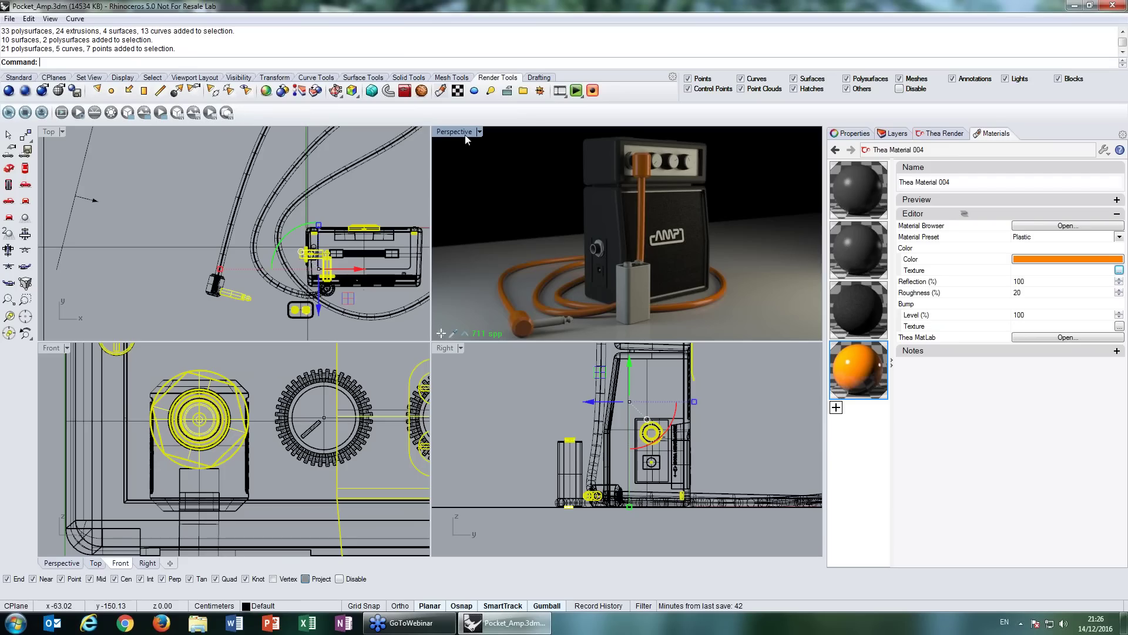
pyautogui.doubleClick(464, 135)
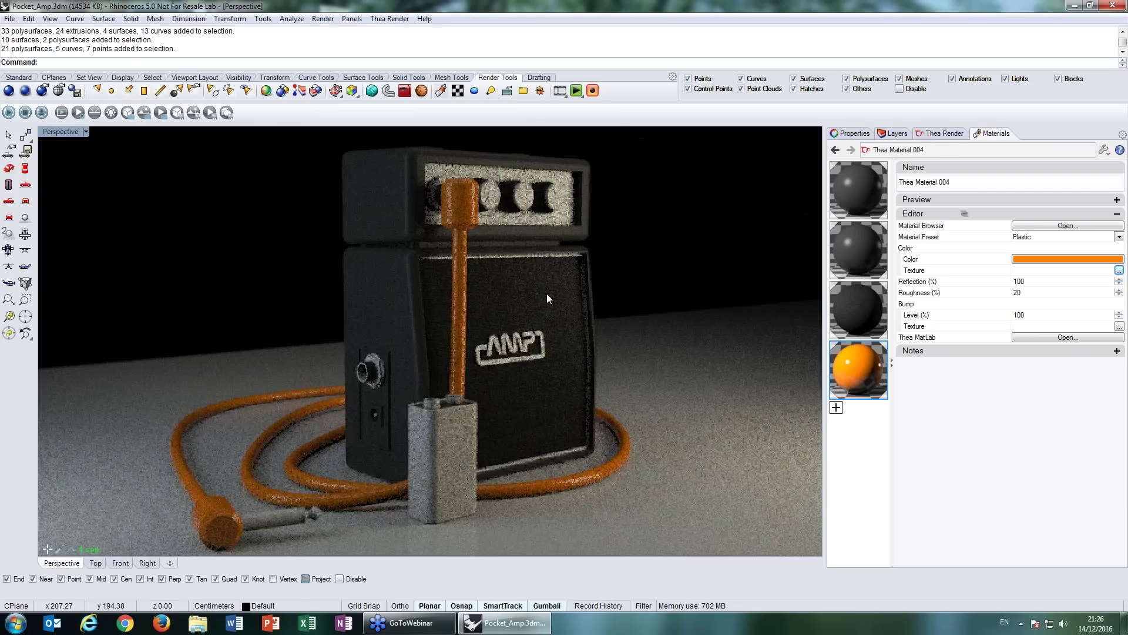
pyautogui.click(836, 407)
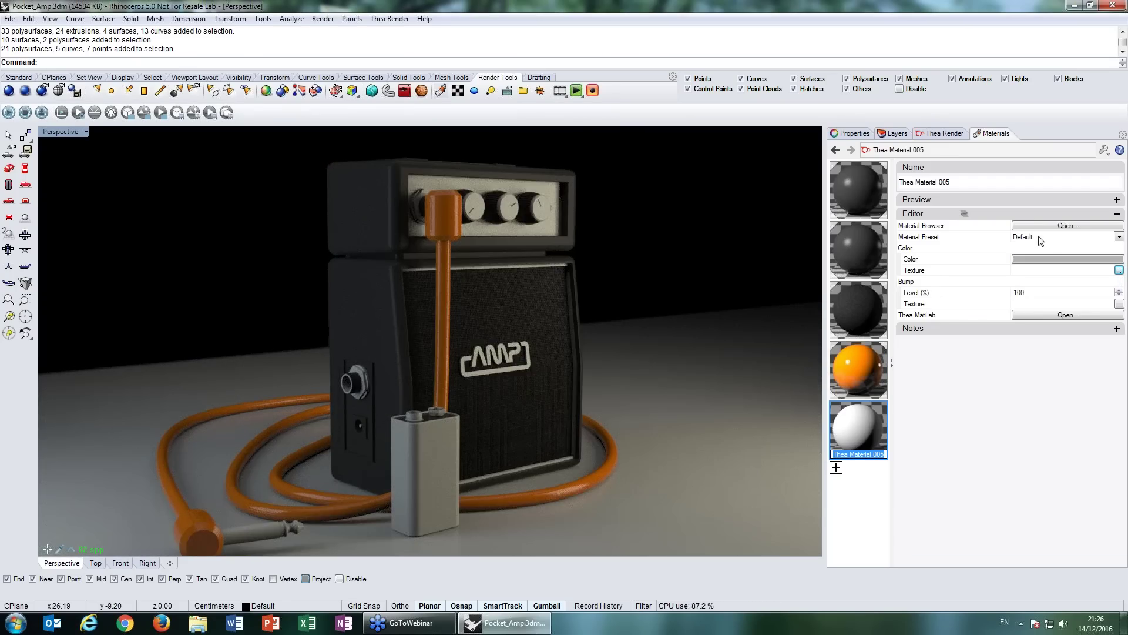
# - Set the fifth material's preset to Colored Metal and its color to a light neutral gray with a Val of 233
pyautogui.click(1040, 238)
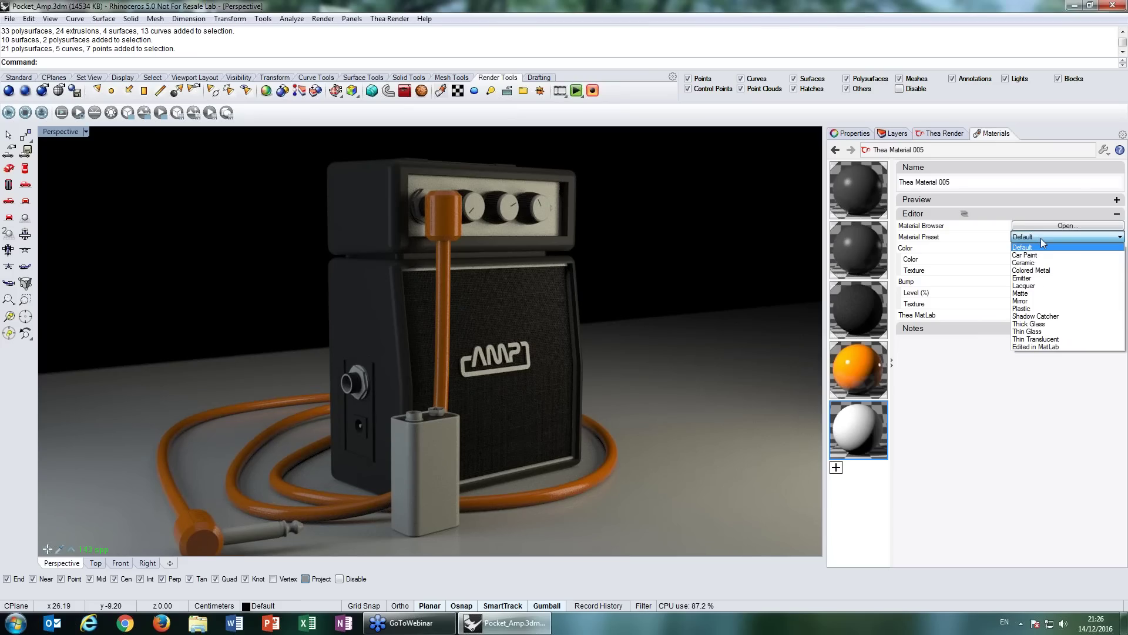
pyautogui.click(1028, 271)
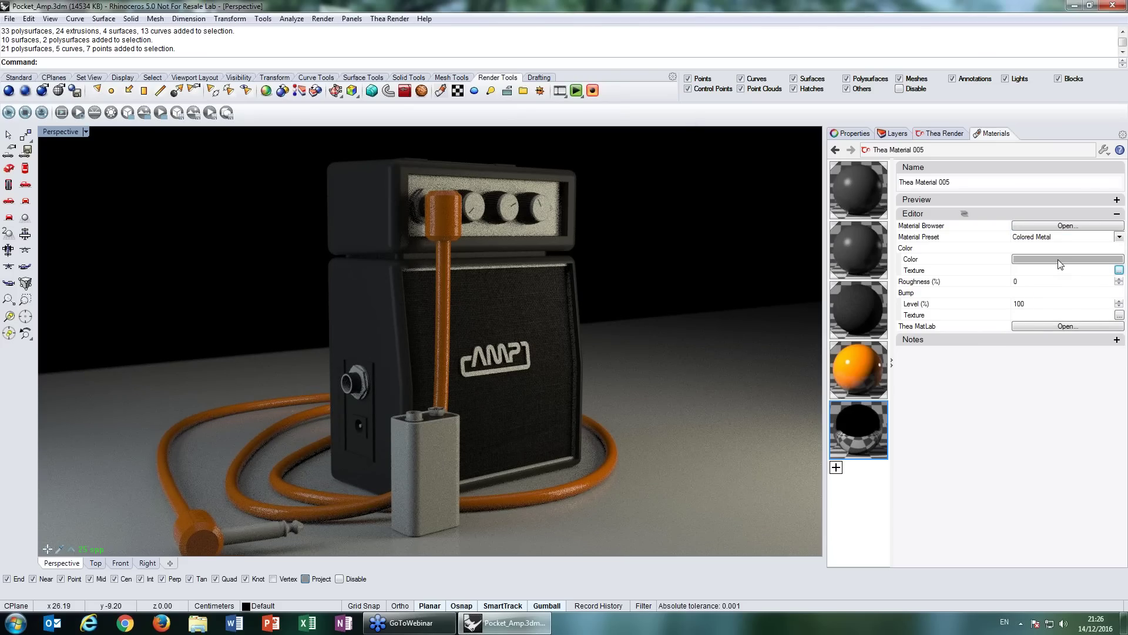
pyautogui.click(1060, 260)
pyautogui.moveTo(619, 132); pyautogui.dragTo(594, 164)
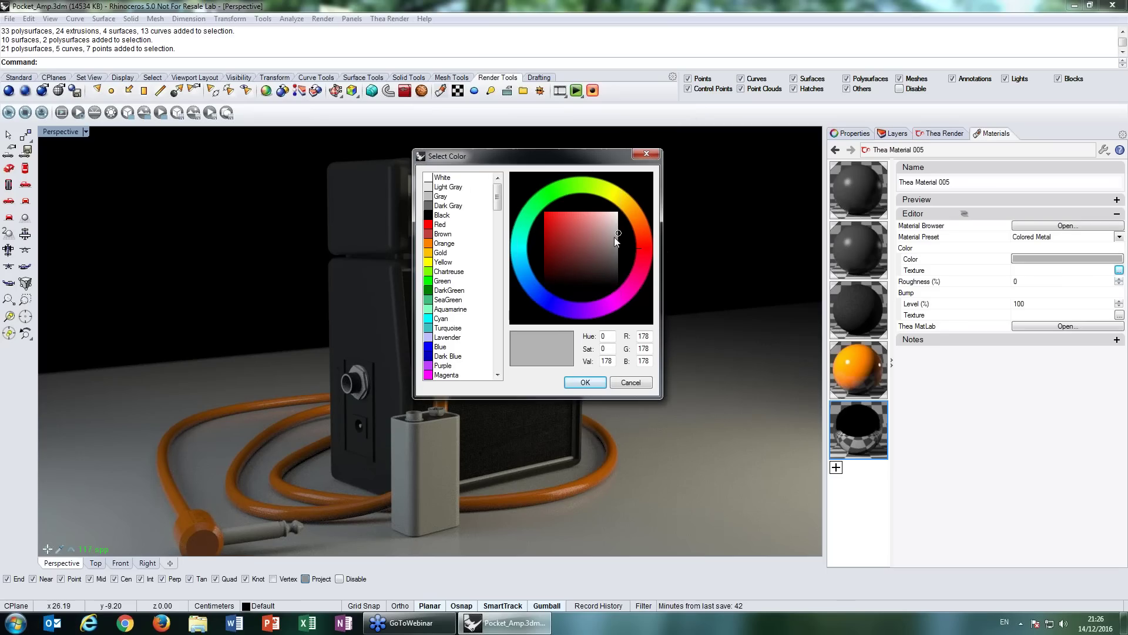
pyautogui.click(620, 228)
pyautogui.click(619, 217)
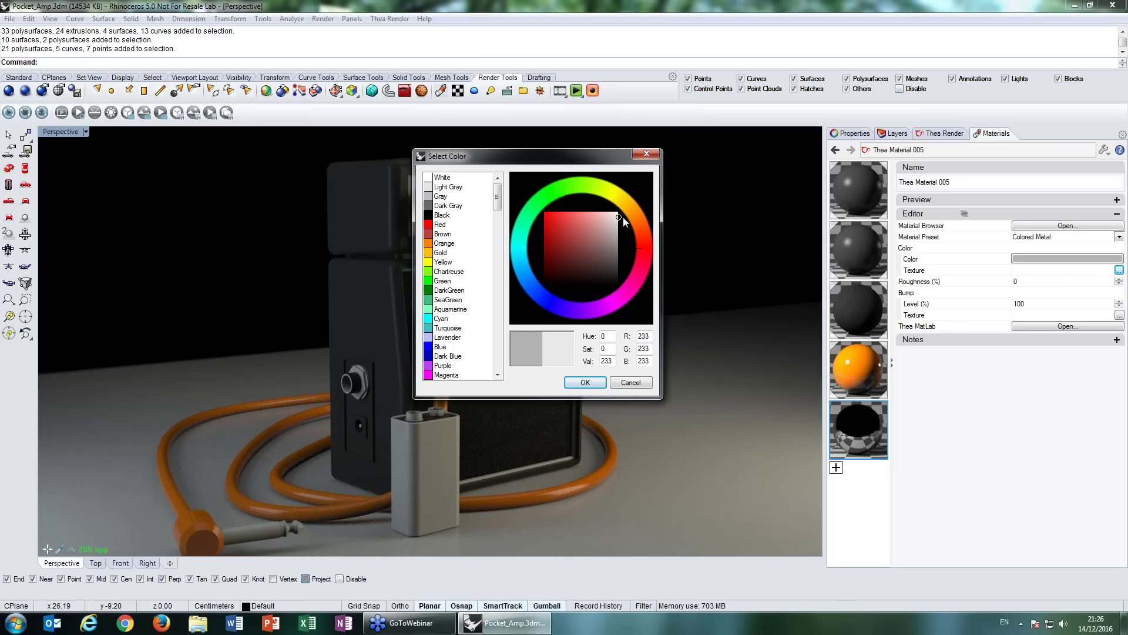
pyautogui.click(586, 382)
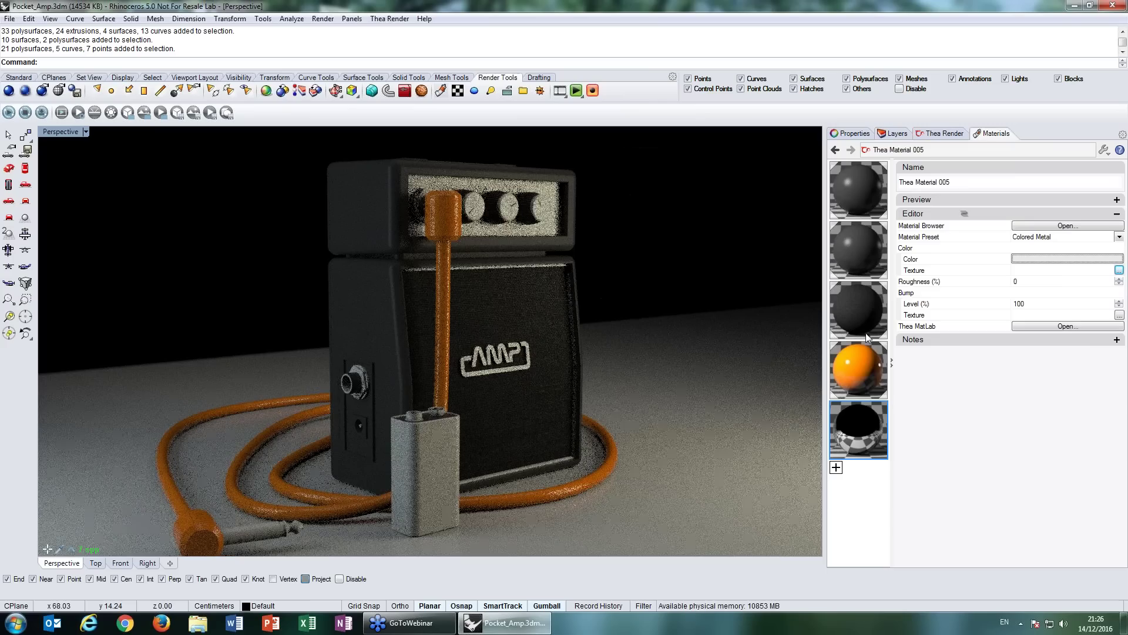
# - Assign the fifth material to the selected jack, plug and battery terminal parts and set its roughness to 30%
pyautogui.rightClick(866, 333)
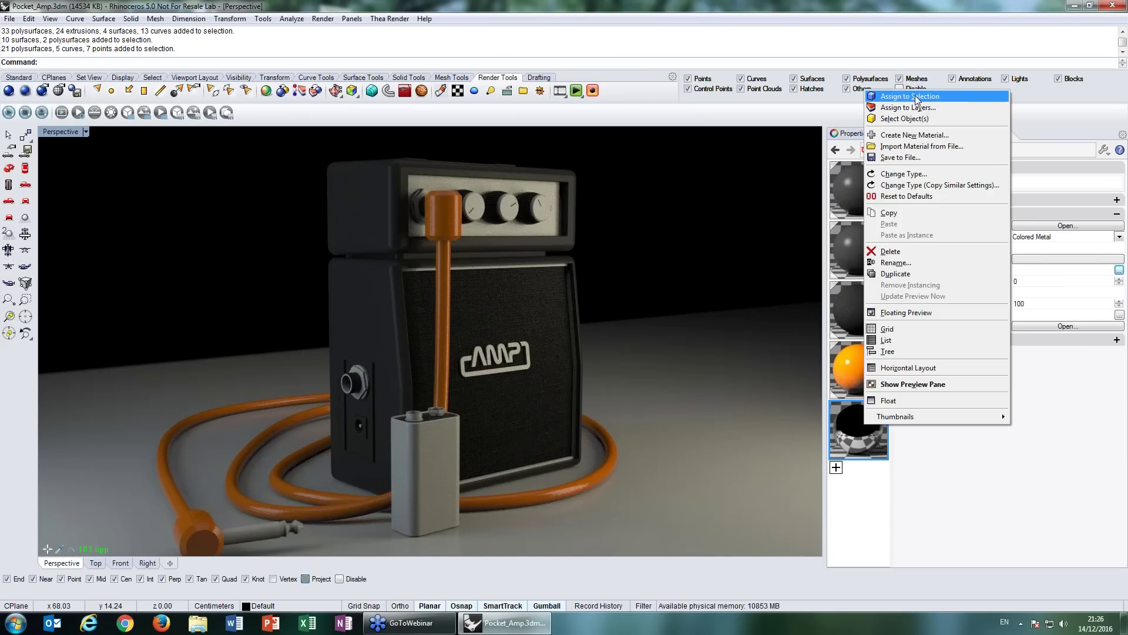
pyautogui.click(915, 98)
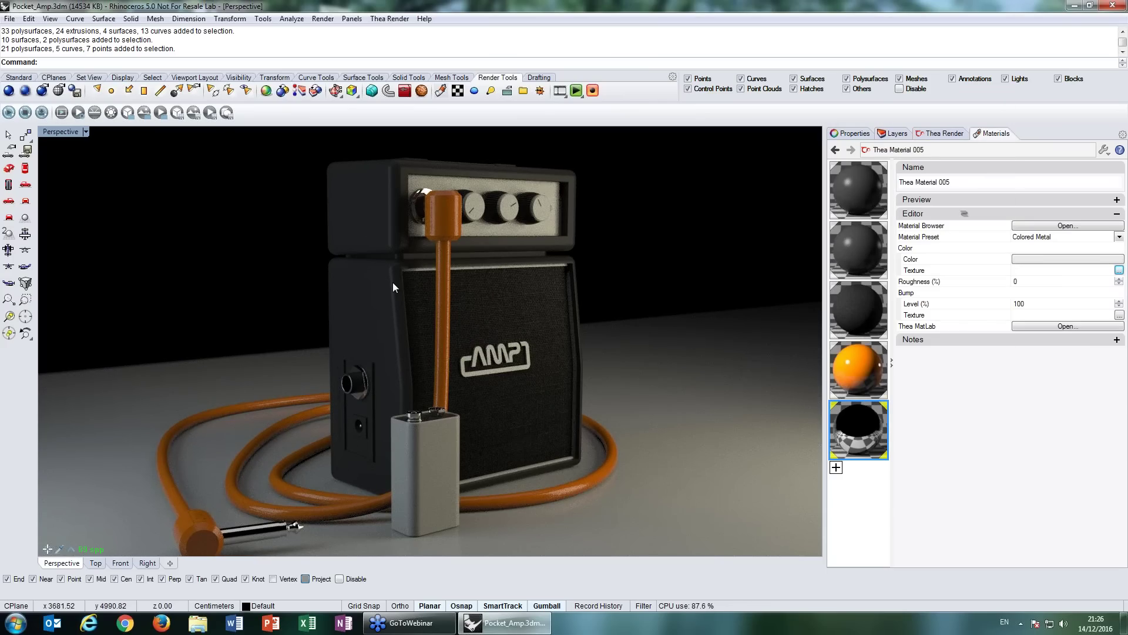
pyautogui.doubleClick(1021, 282)
pyautogui.write('30')
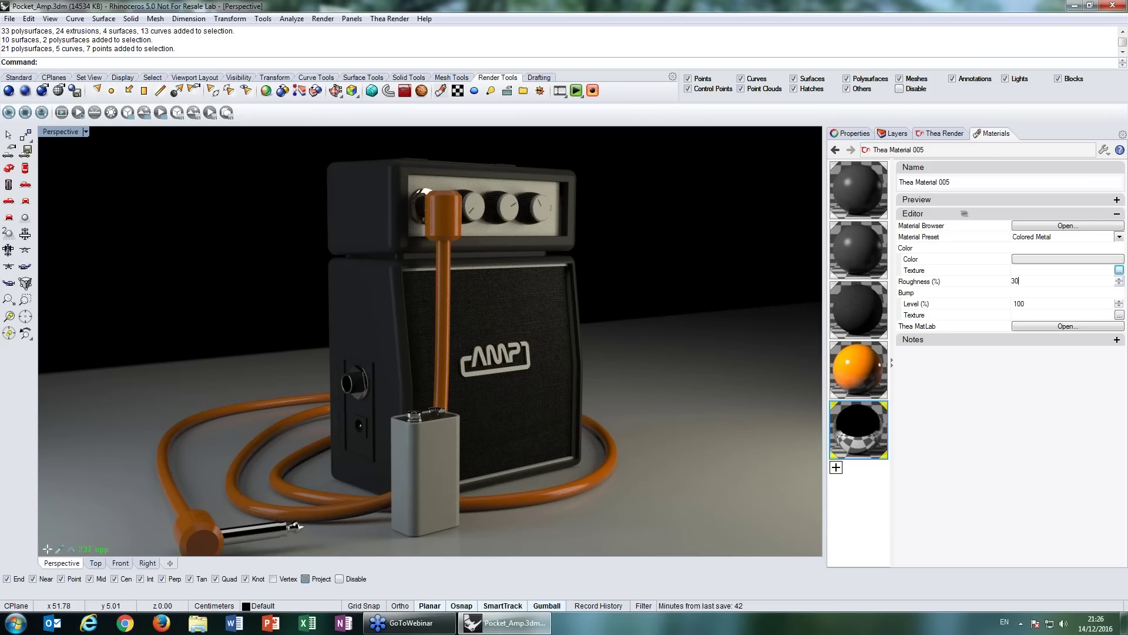
pyautogui.press('Return')
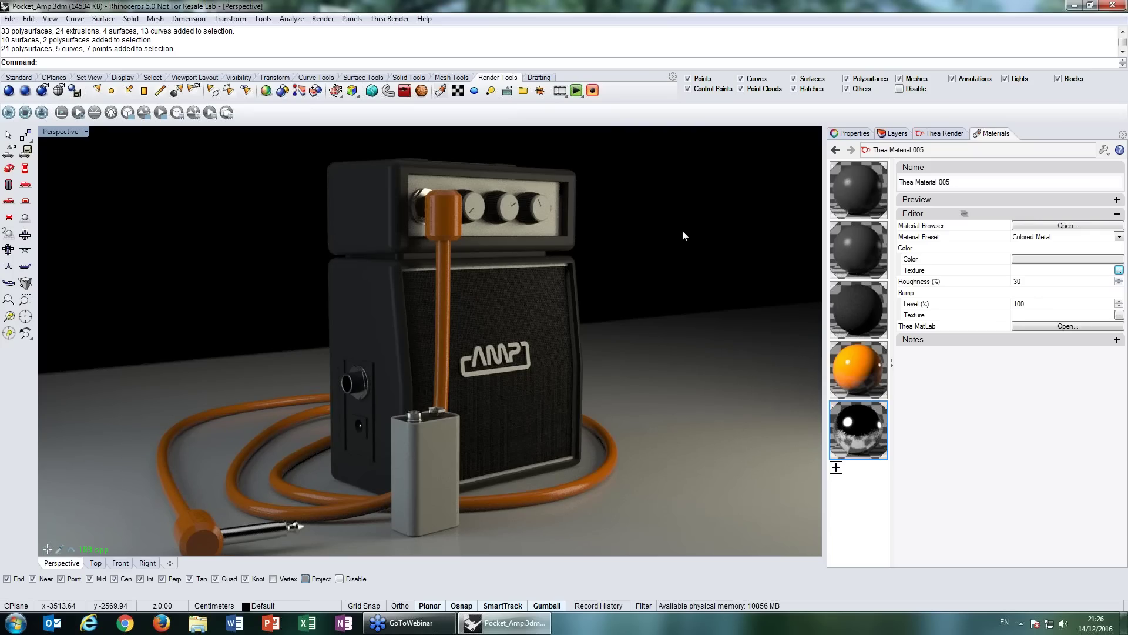
# - Select the battery body and create a sixth Thea Material from scratch with the Plastic preset
pyautogui.doubleClick(60, 132)
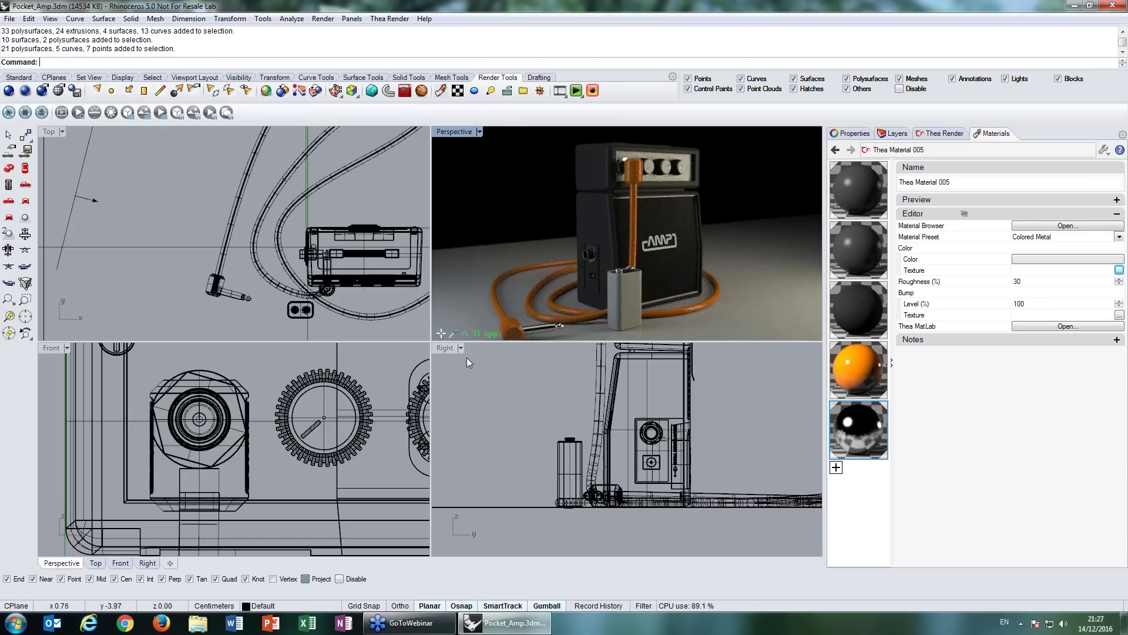
pyautogui.click(560, 468)
pyautogui.doubleClick(464, 132)
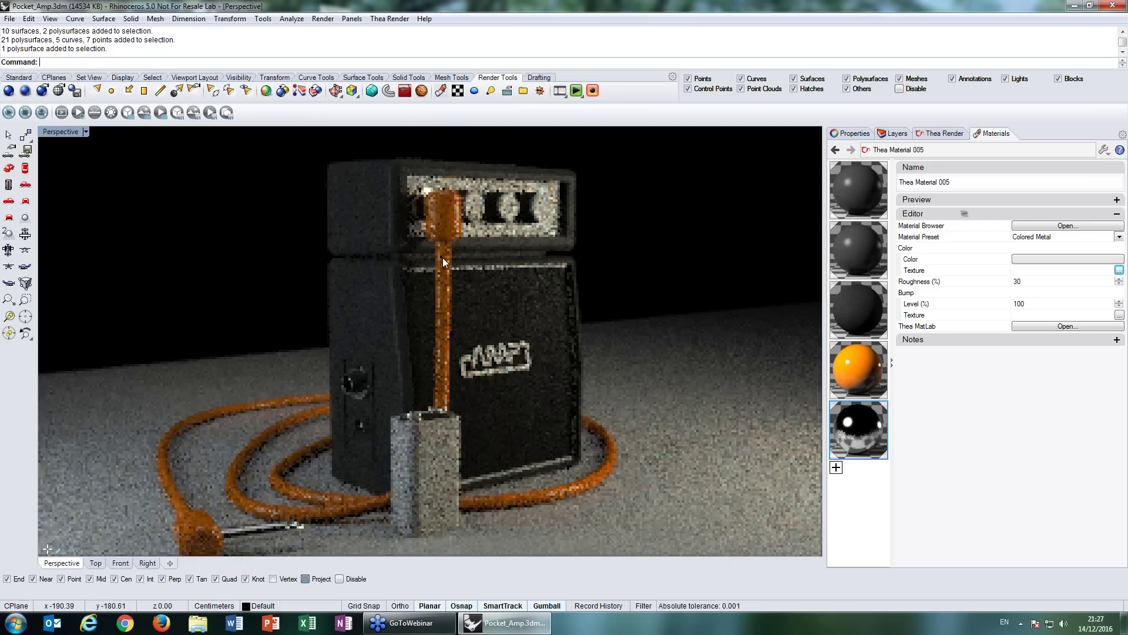
pyautogui.click(837, 467)
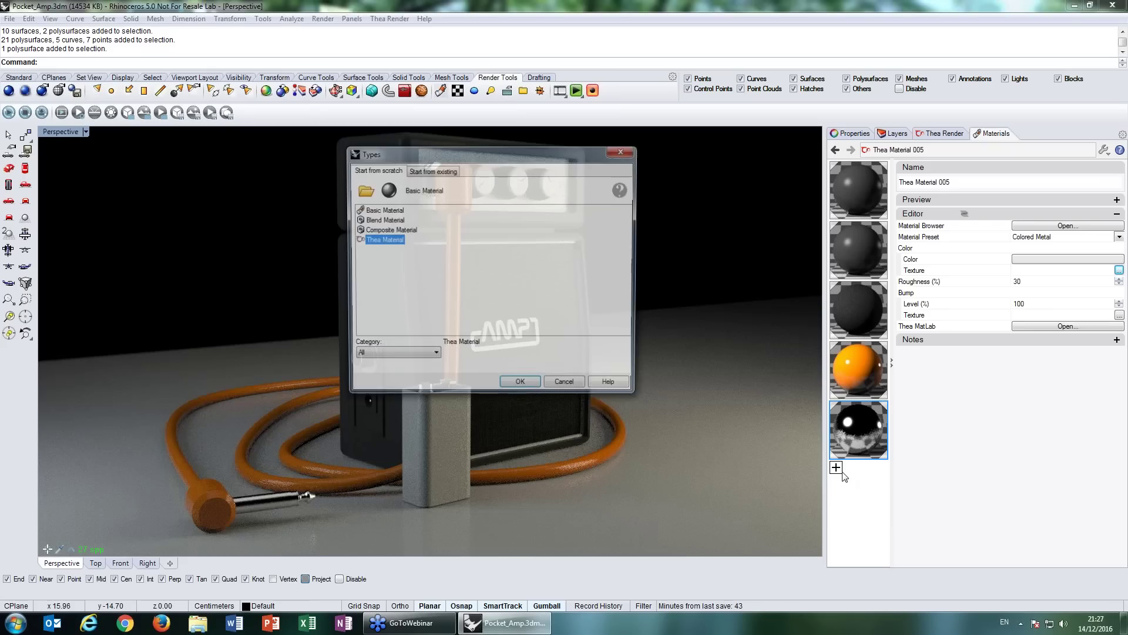
pyautogui.click(1120, 236)
pyautogui.click(1105, 281)
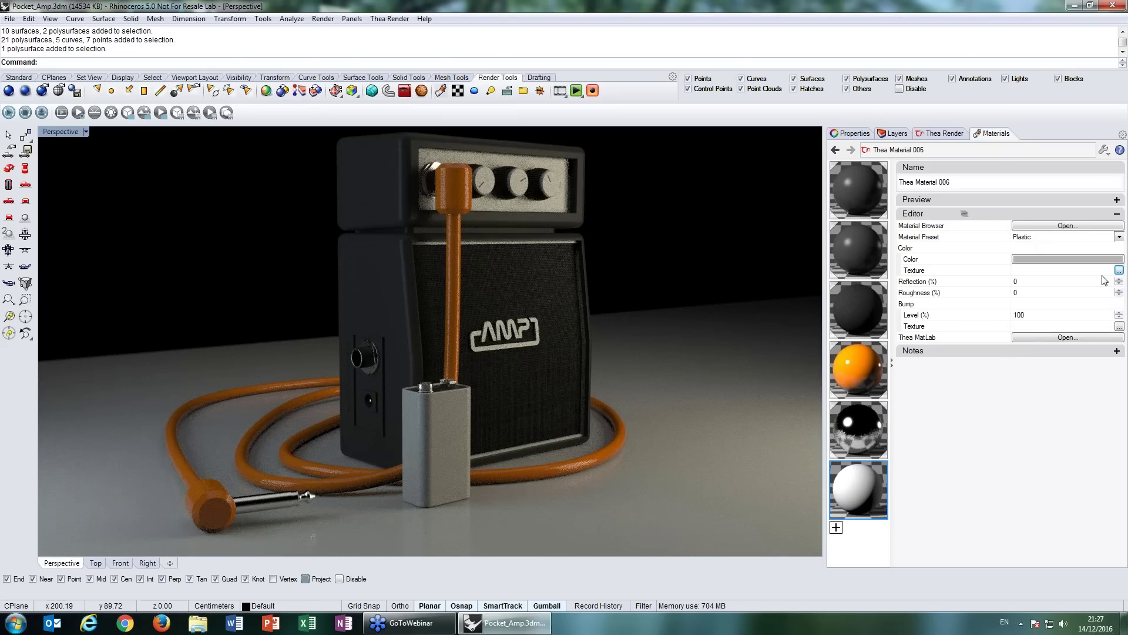
# - Load Battery.png as the sixth material's color texture and assign the material to the selected battery body
pyautogui.click(1119, 270)
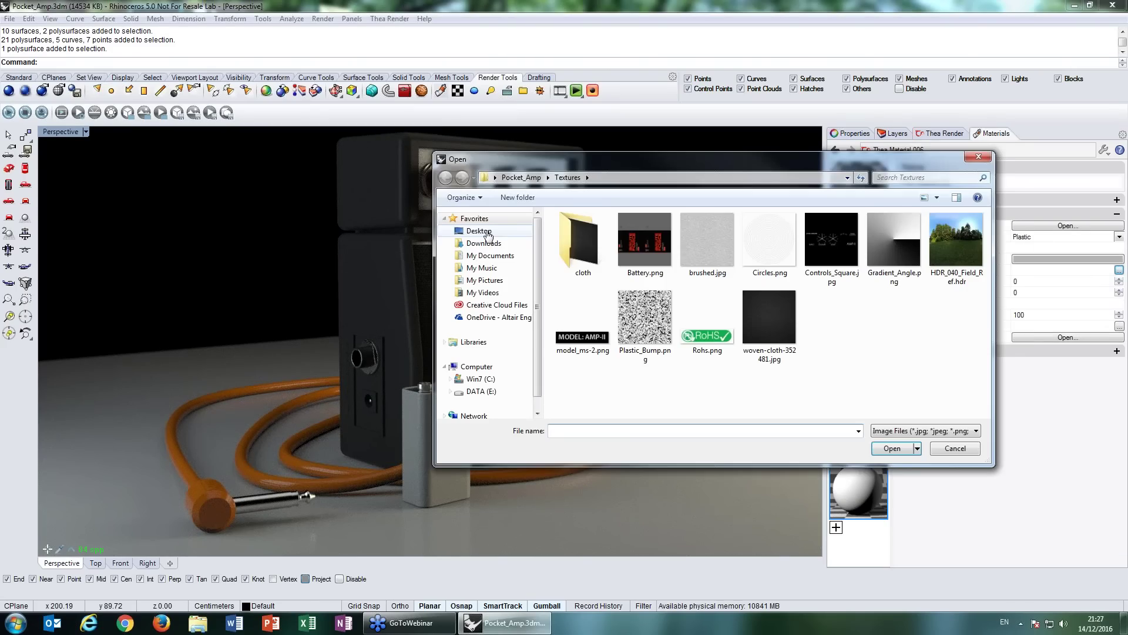
pyautogui.moveTo(599, 159); pyautogui.dragTo(450, 141)
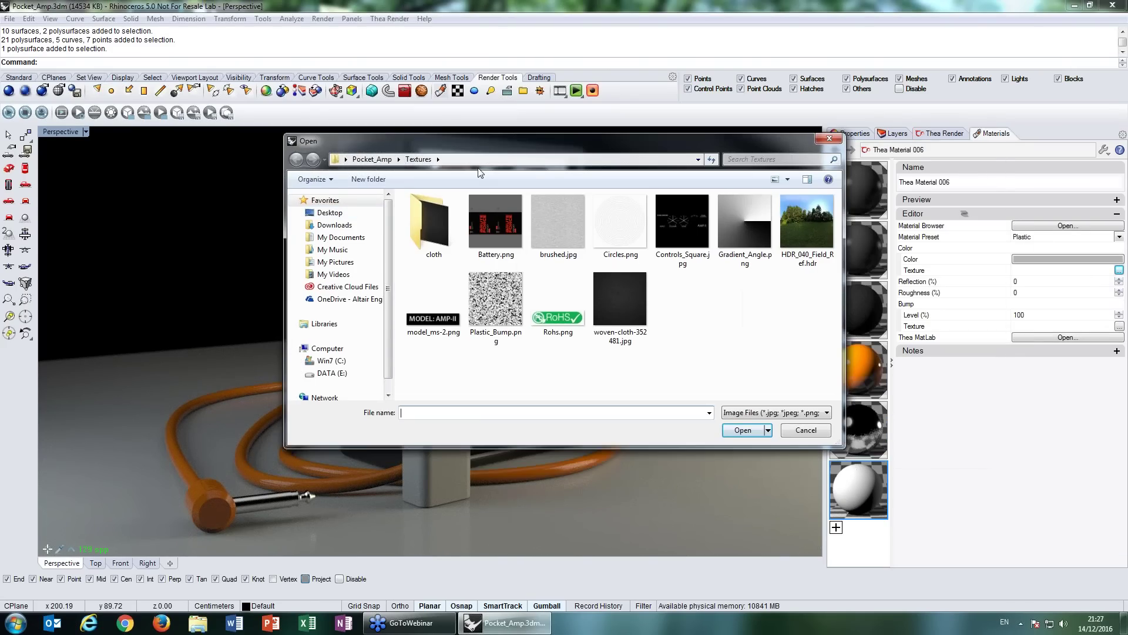
pyautogui.click(495, 222)
pyautogui.click(751, 435)
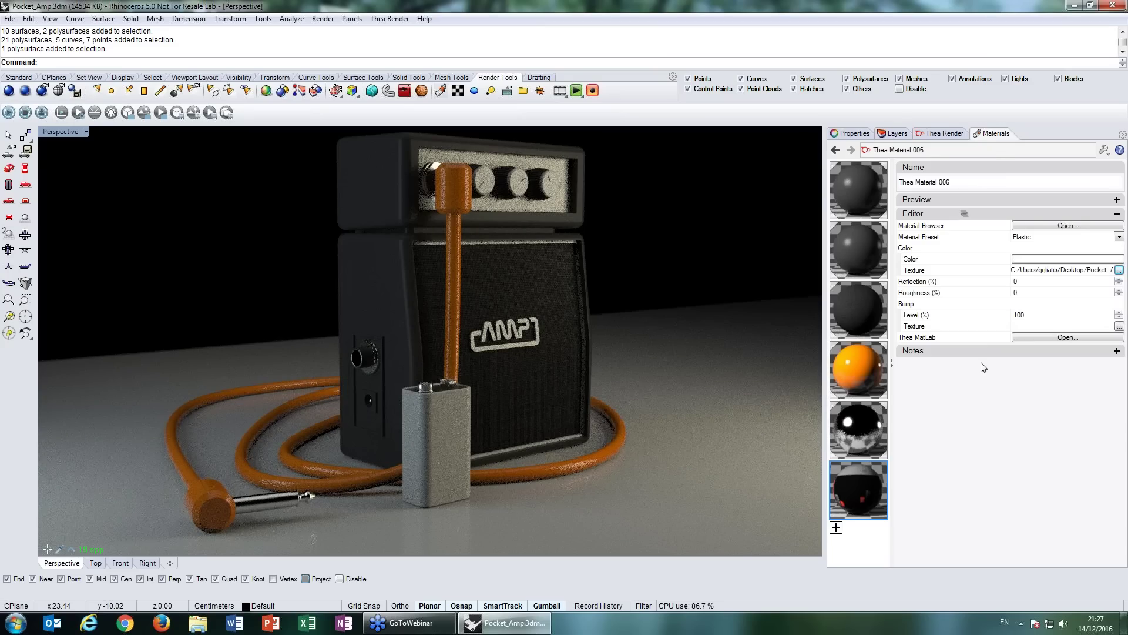
pyautogui.rightClick(855, 487)
pyautogui.click(901, 160)
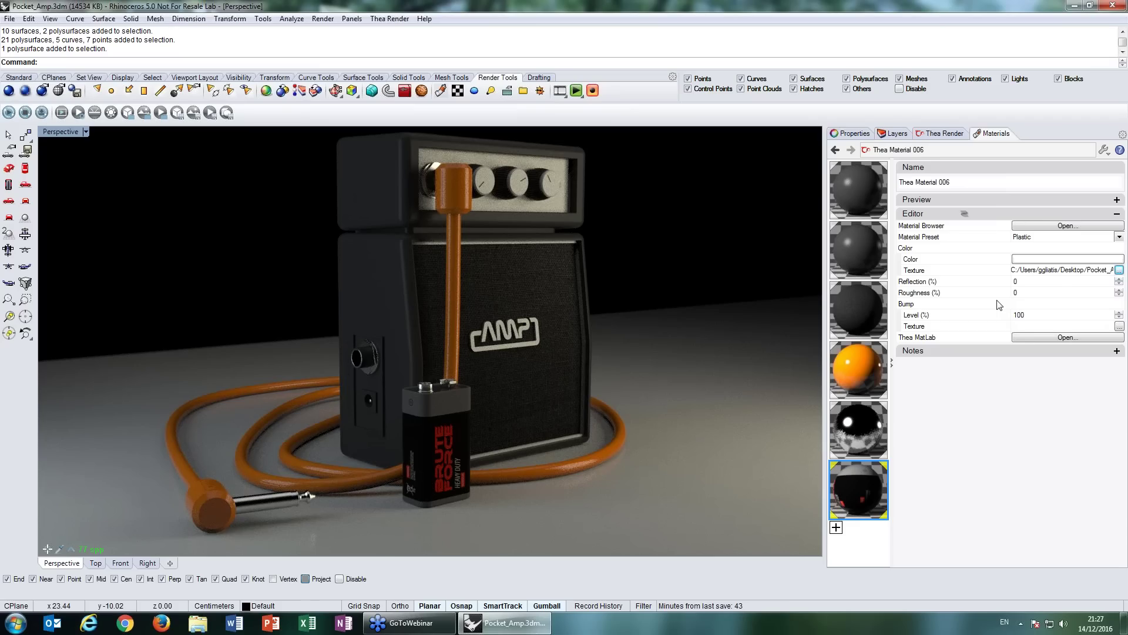
# - Set the battery material's reflection to 50% and its roughness to 20%
pyautogui.click(1051, 286)
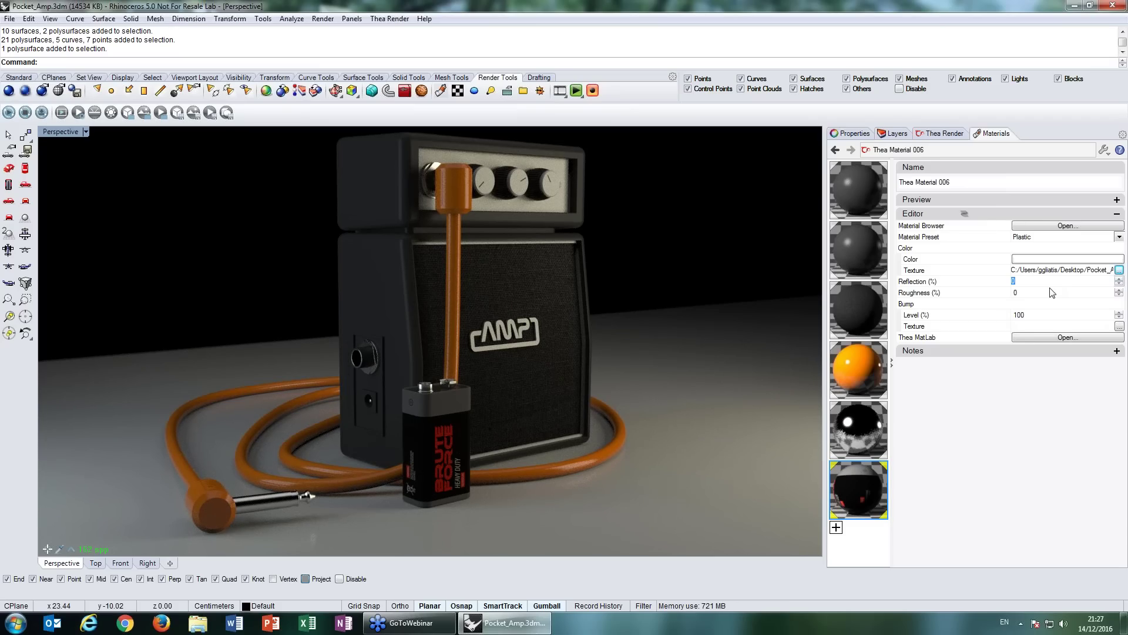
pyautogui.write('50')
pyautogui.press('Return')
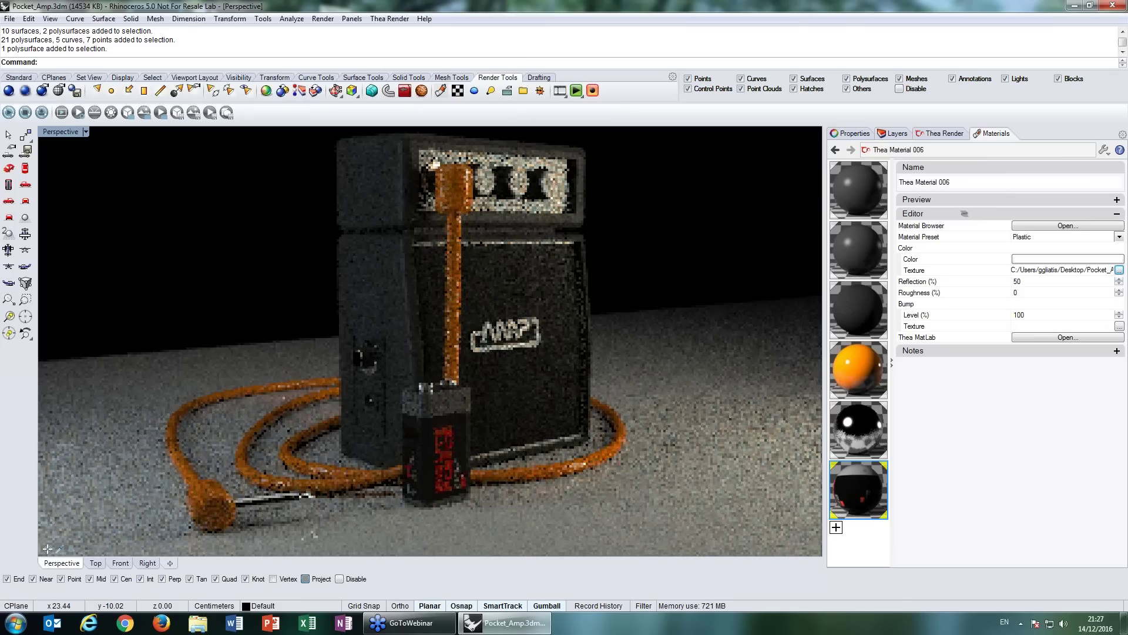
pyautogui.write('20')
pyautogui.press('Return')
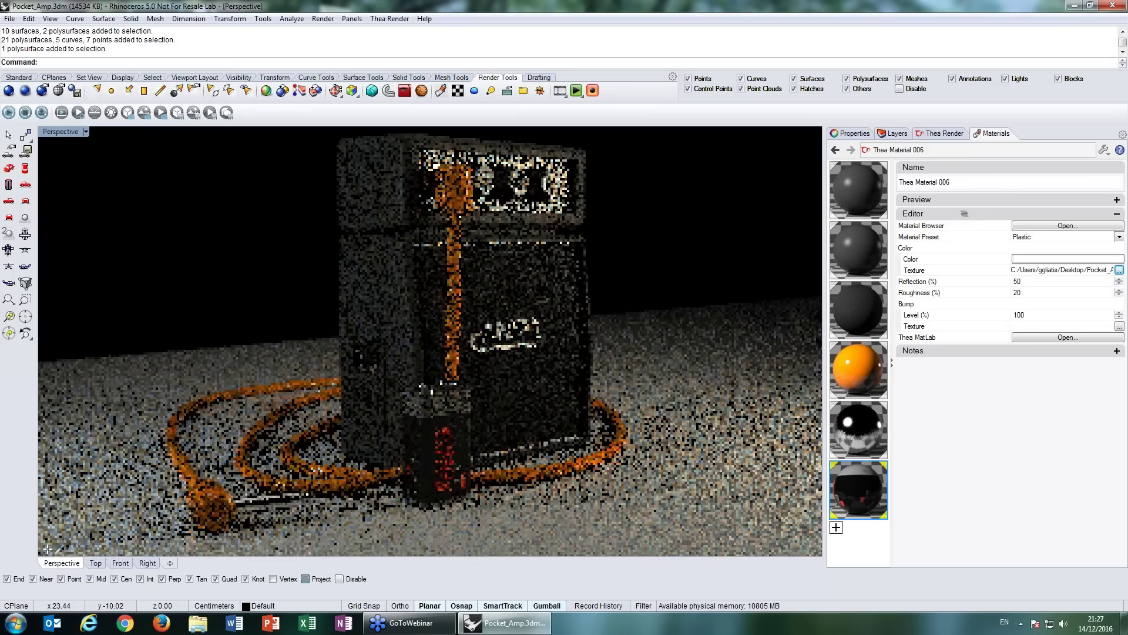
# - Create a seventh Thea Material from scratch and assign it to the AMP logo on the amplifier's front grille
pyautogui.scroll(-2, 311, 234)
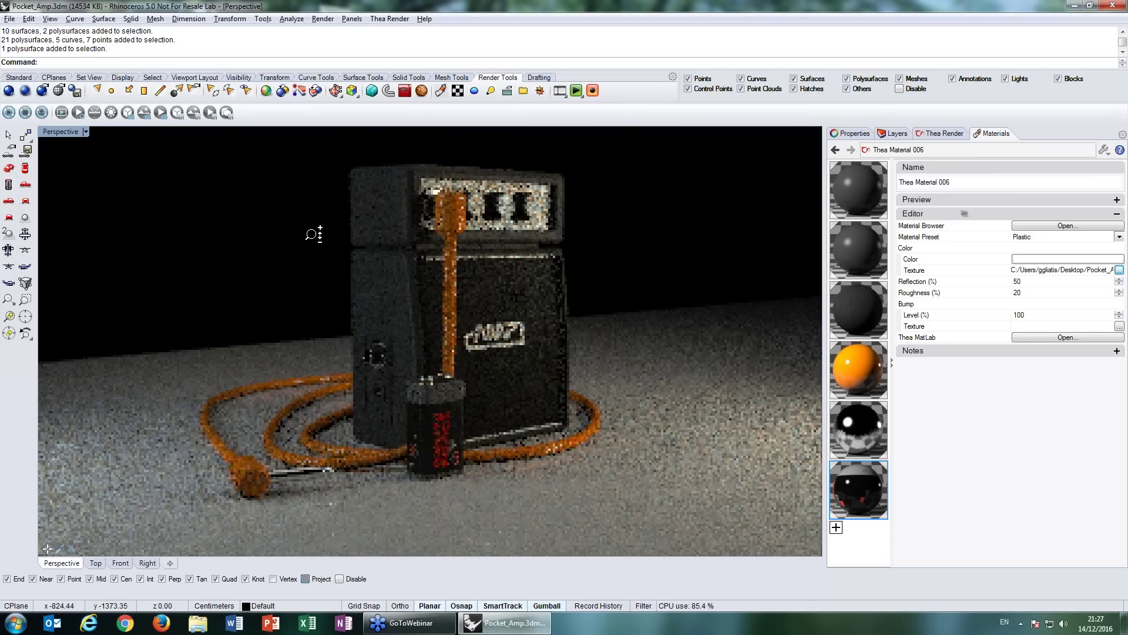
pyautogui.moveTo(313, 234); pyautogui.dragTo(328, 308, button='right')
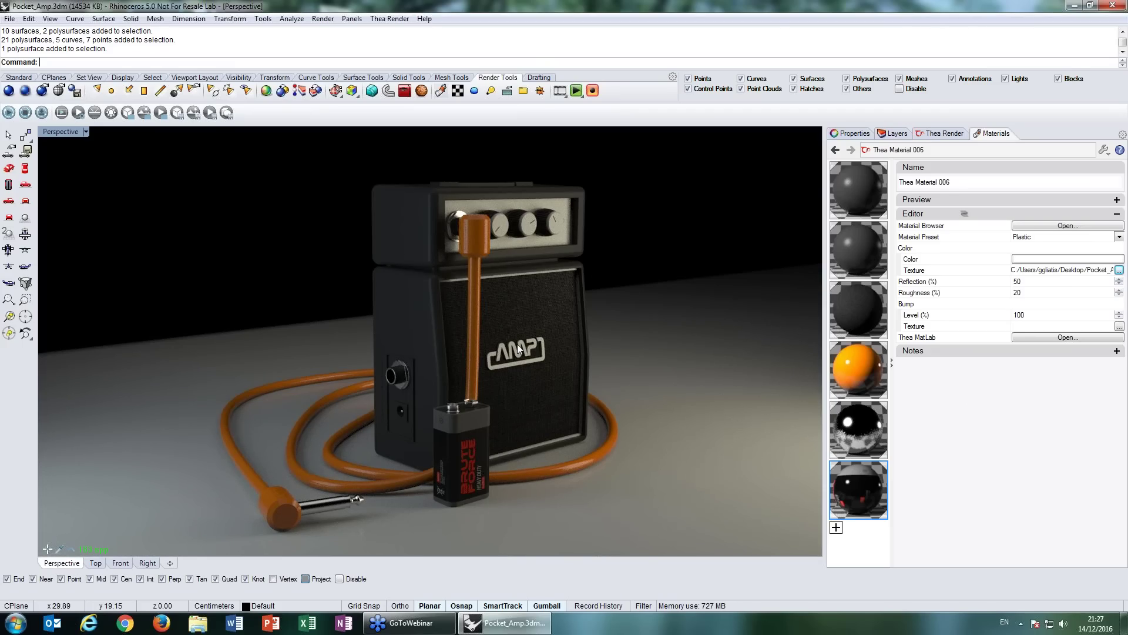
pyautogui.moveTo(517, 344); pyautogui.dragTo(511, 345, button='right')
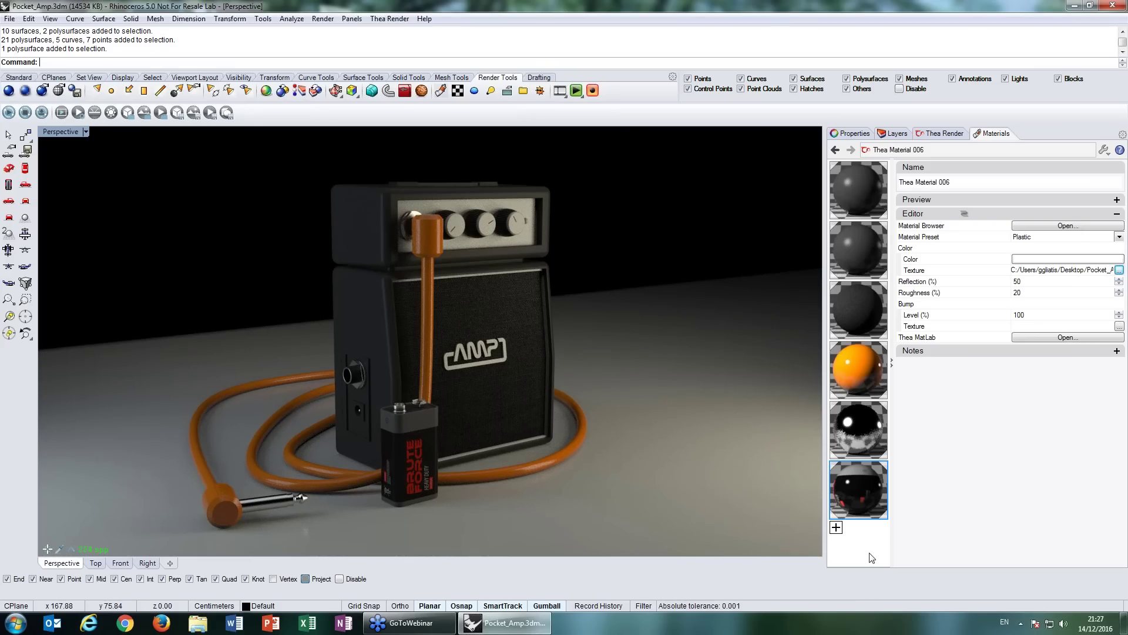
pyautogui.click(837, 528)
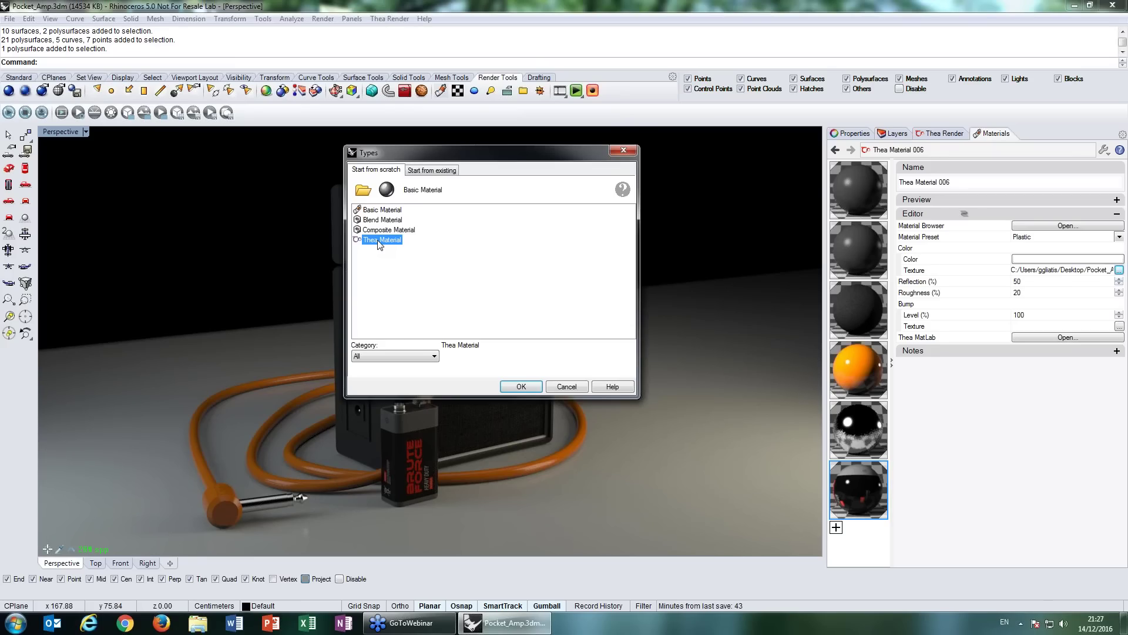
pyautogui.doubleClick(381, 240)
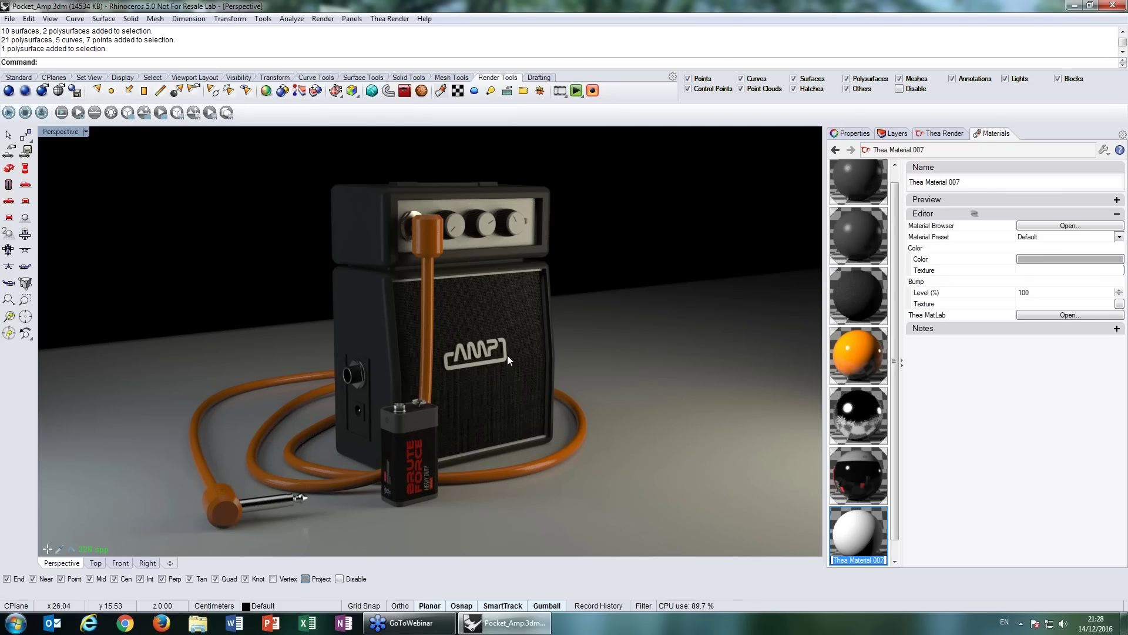
pyautogui.click(70, 133)
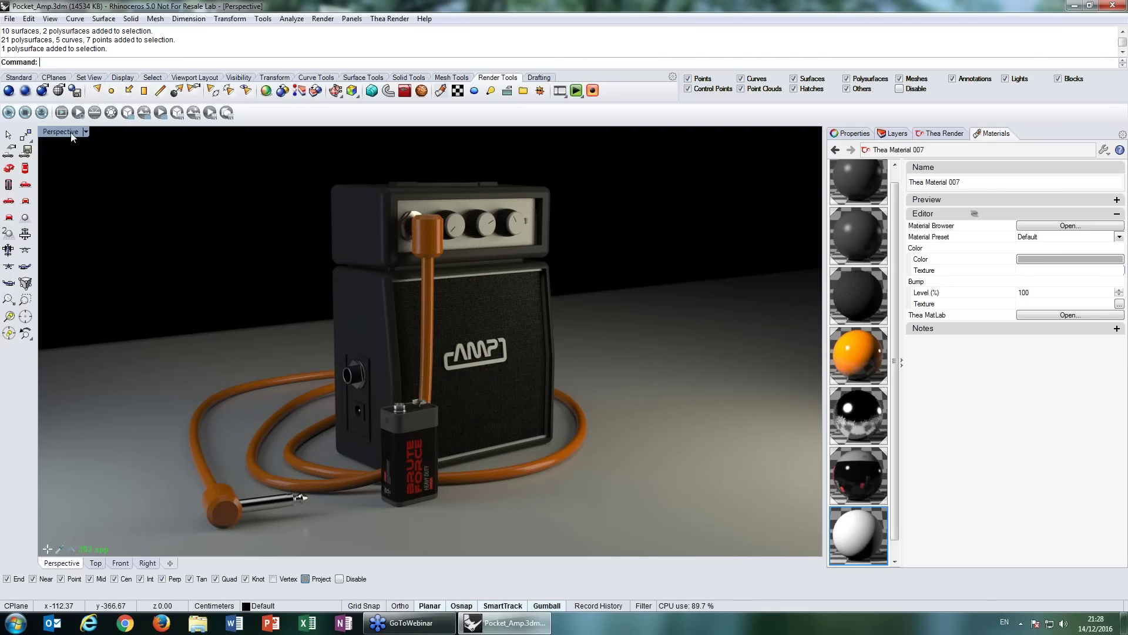
pyautogui.doubleClick(70, 132)
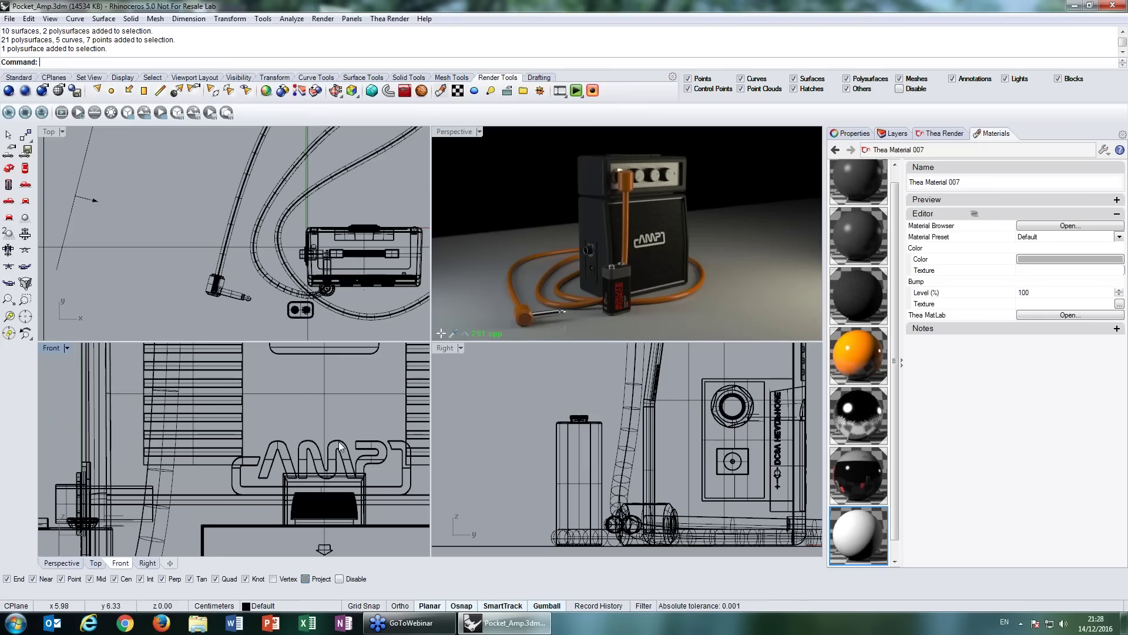
pyautogui.click(339, 448)
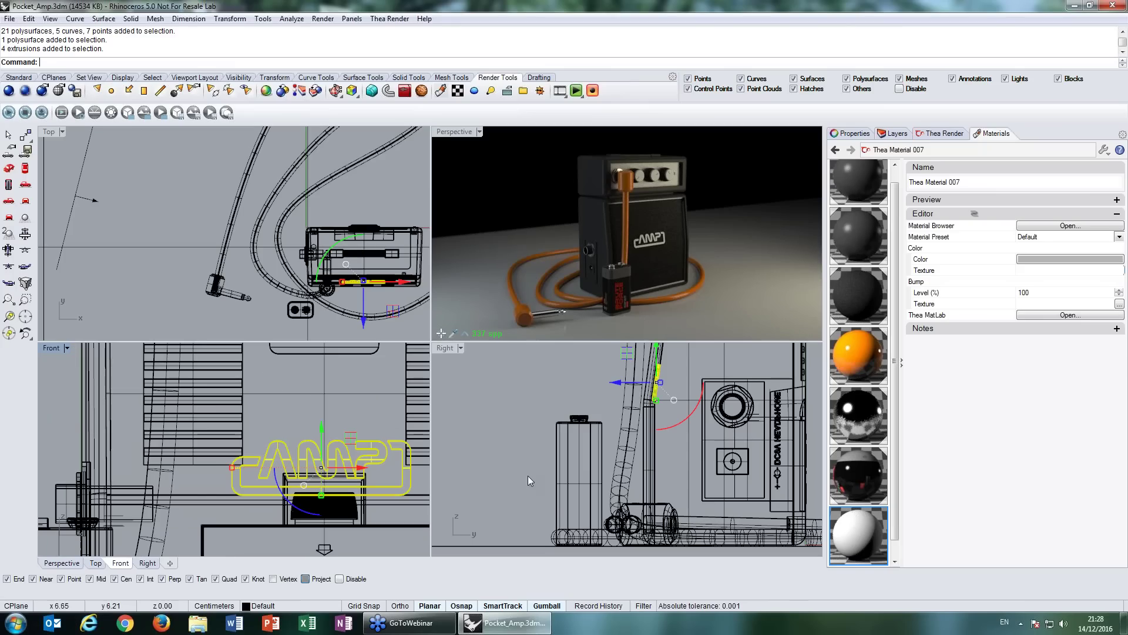
pyautogui.rightClick(858, 528)
pyautogui.click(908, 201)
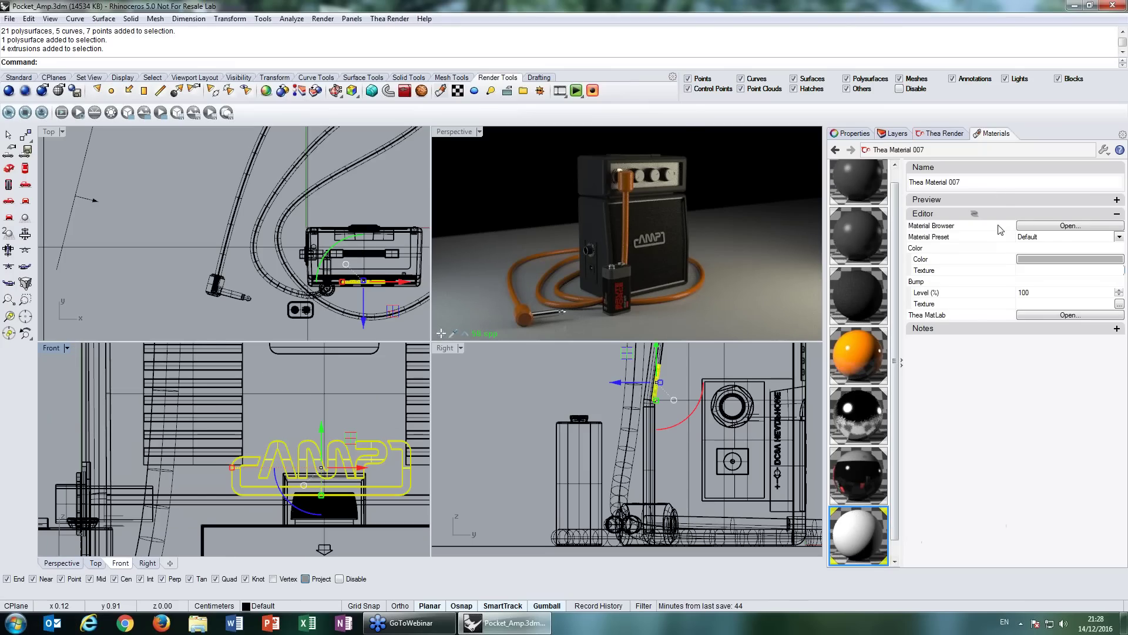
# - Replace the logo material with Gold.mat.thea from the Metals category of the Thea material library
pyautogui.click(1060, 227)
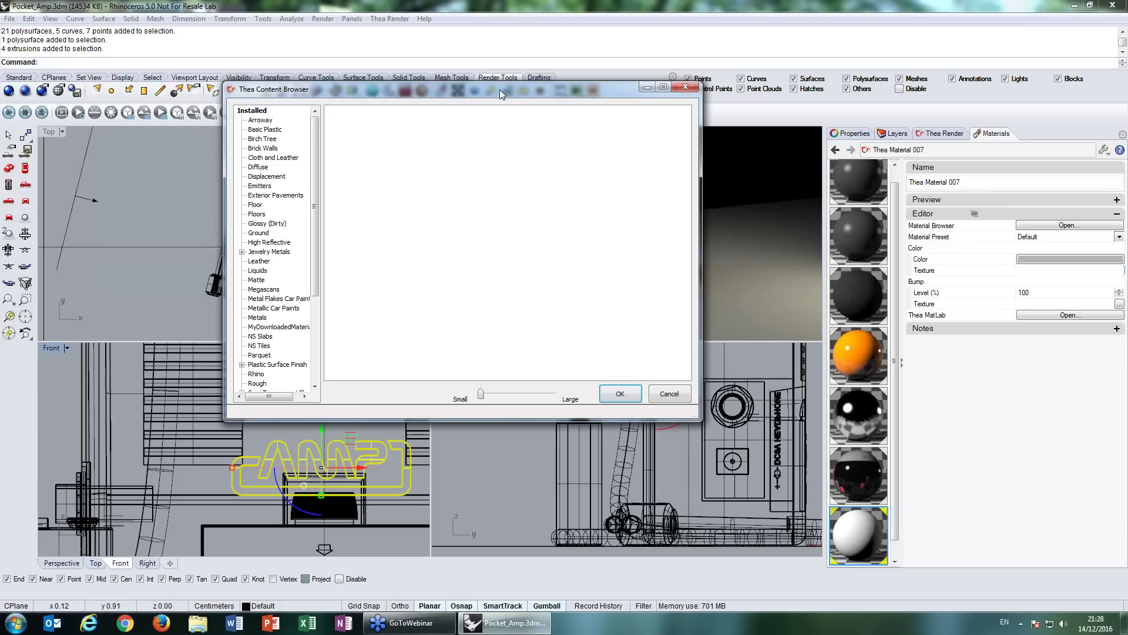
pyautogui.moveTo(480, 99); pyautogui.dragTo(475, 57)
pyautogui.scroll(-2, 234, 229)
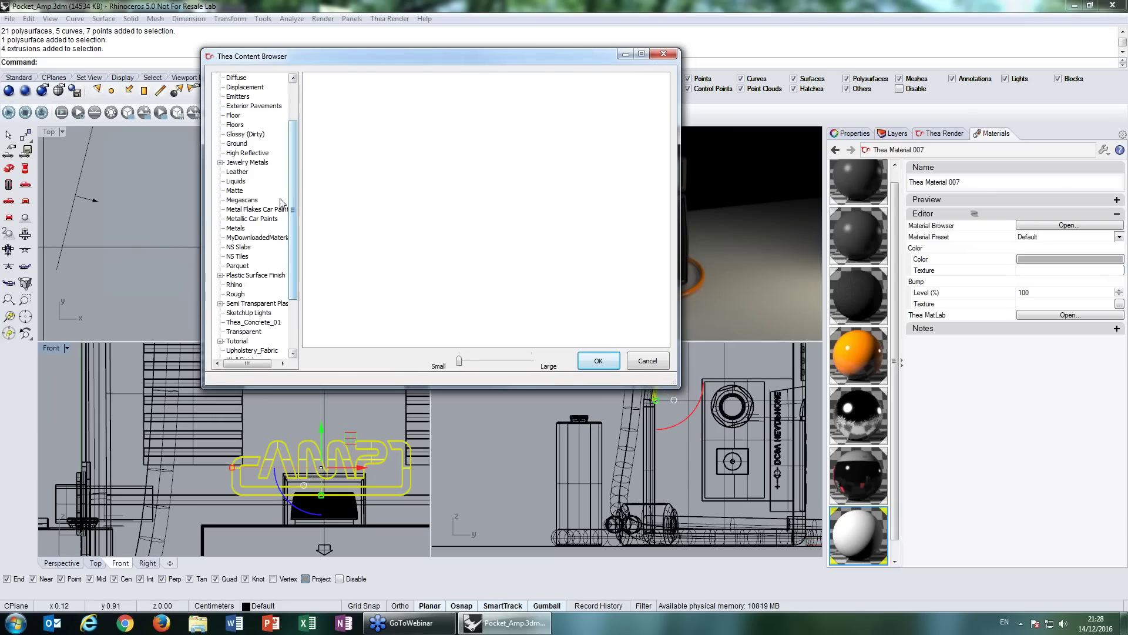
pyautogui.click(234, 229)
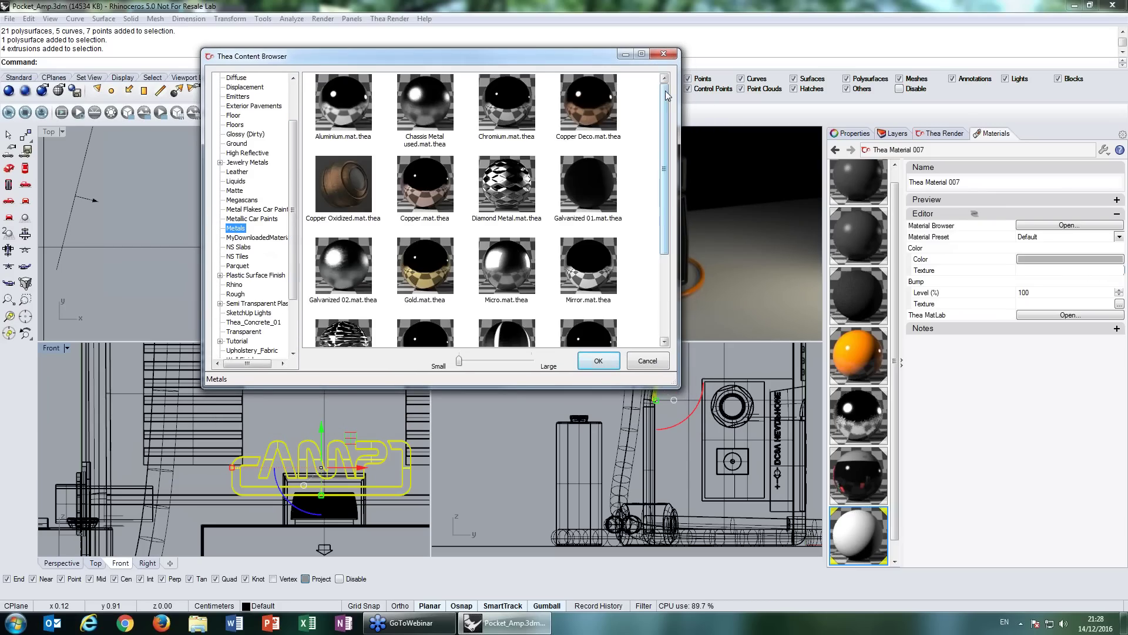
pyautogui.moveTo(663, 91); pyautogui.dragTo(663, 142)
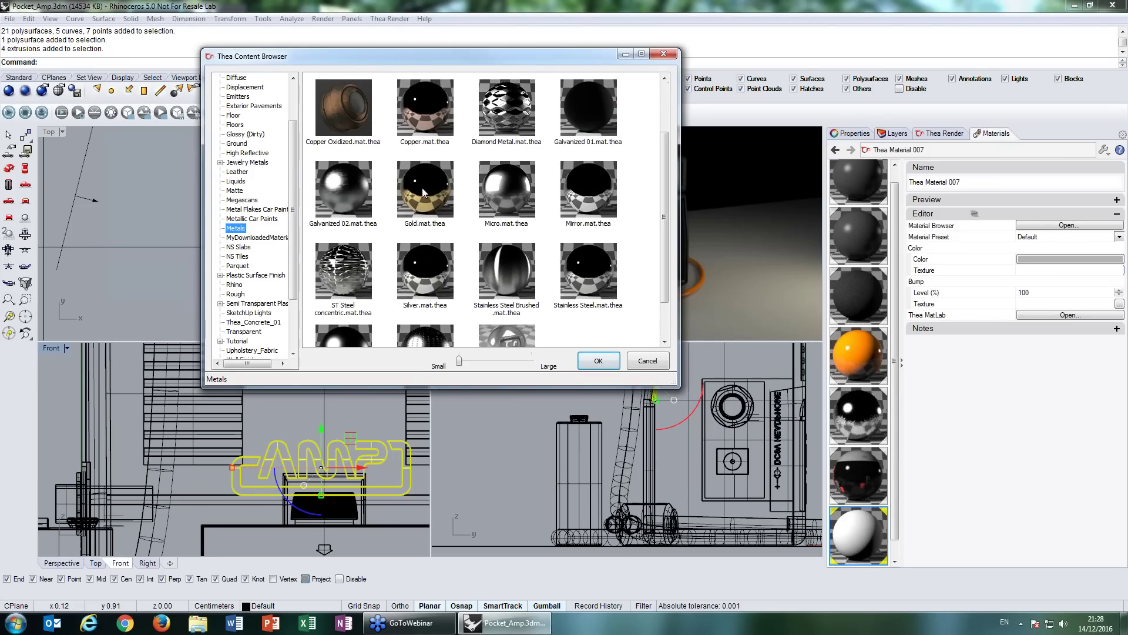
pyautogui.click(423, 192)
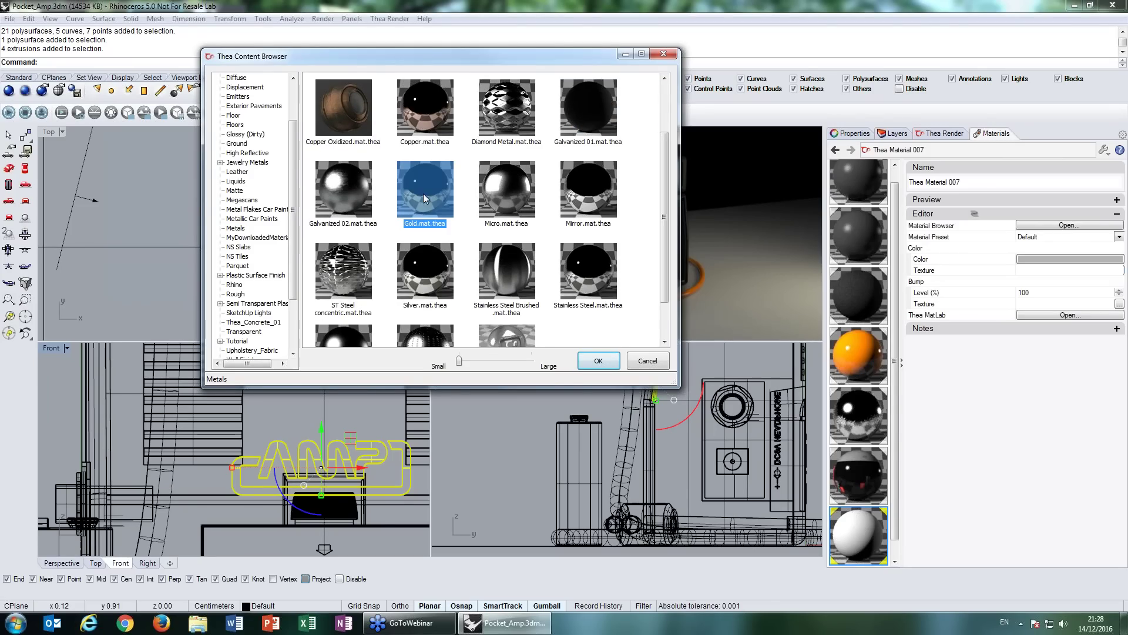
pyautogui.click(600, 363)
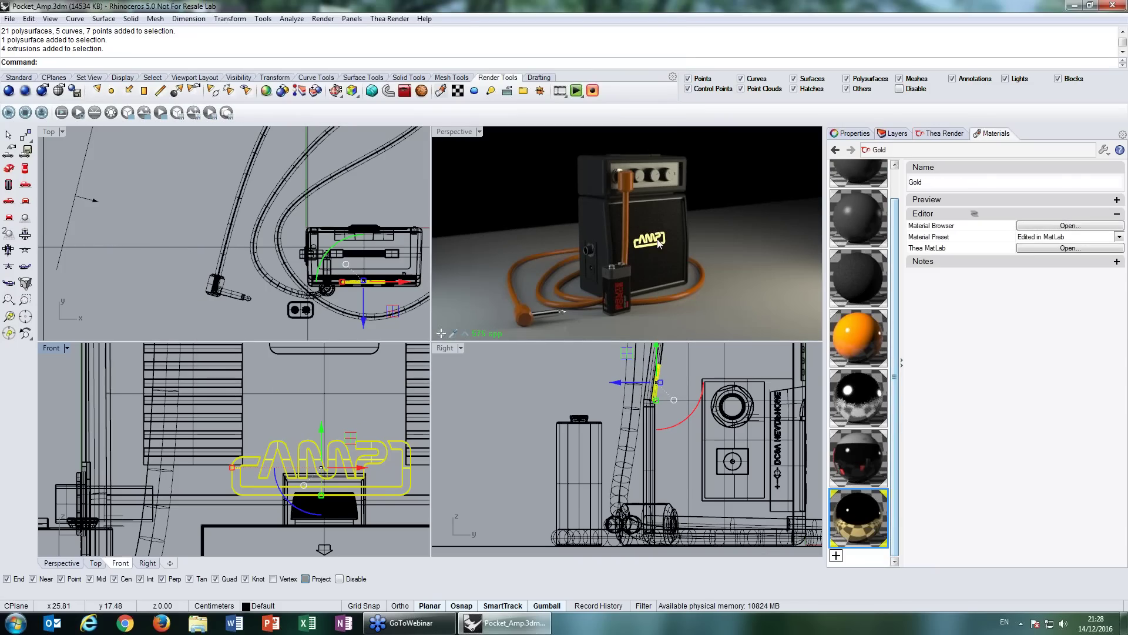
# - Examine the gold AMP logo up close and the whole amplifier in the maximized perspective render
pyautogui.doubleClick(452, 133)
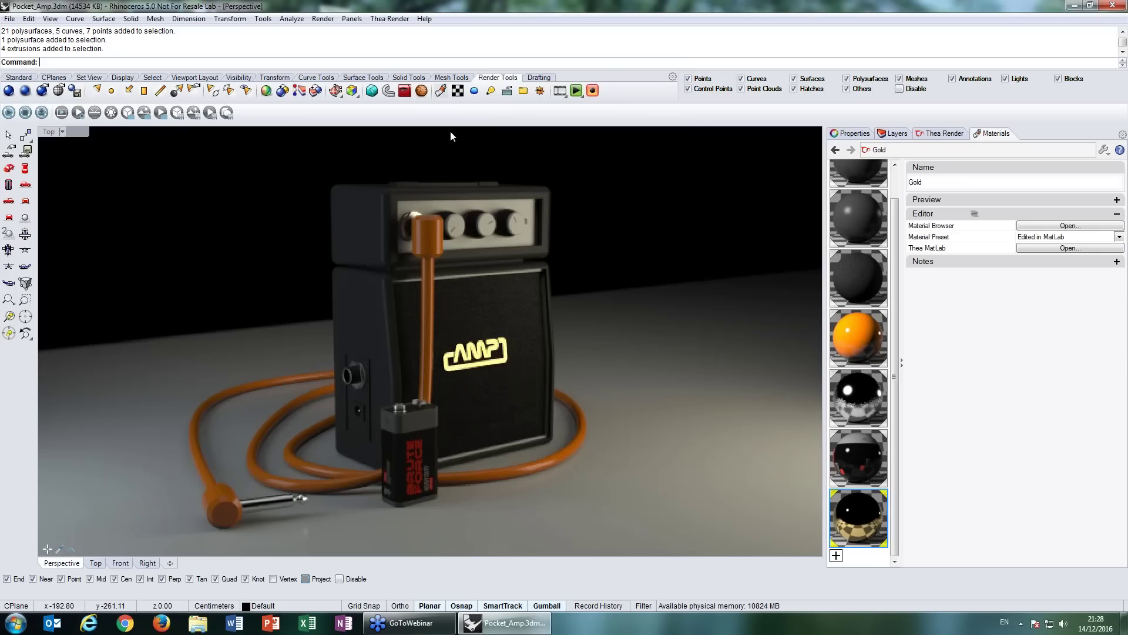
pyautogui.write('z')
pyautogui.press('Return')
pyautogui.write('s')
pyautogui.press('Return')
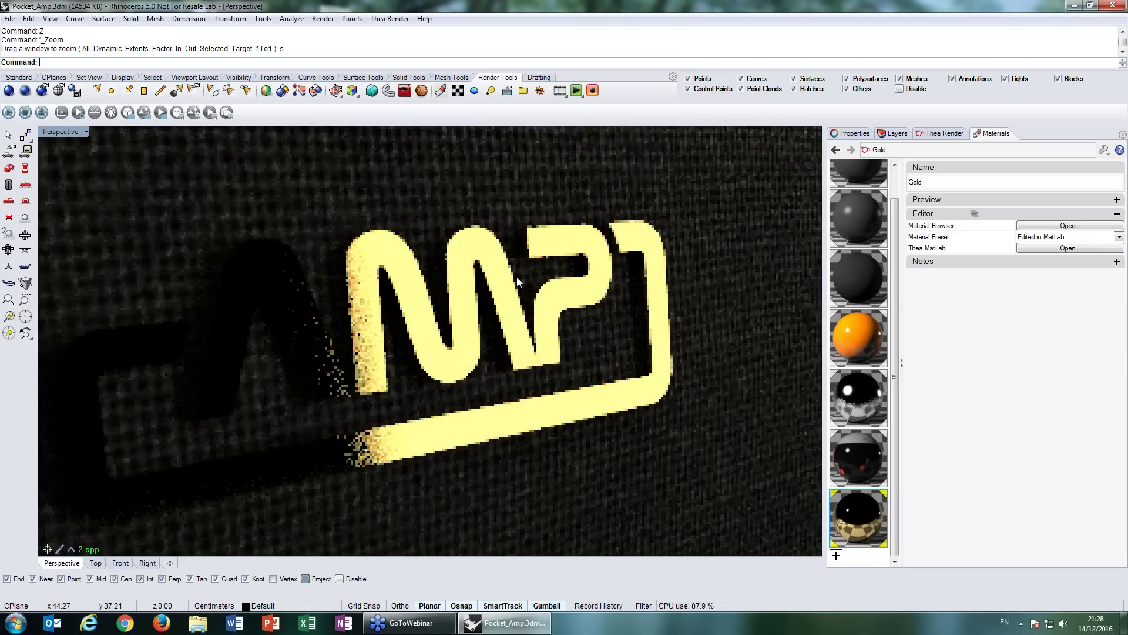
pyautogui.scroll(-5, 516, 277)
pyautogui.moveTo(516, 277); pyautogui.dragTo(471, 279, button='right')
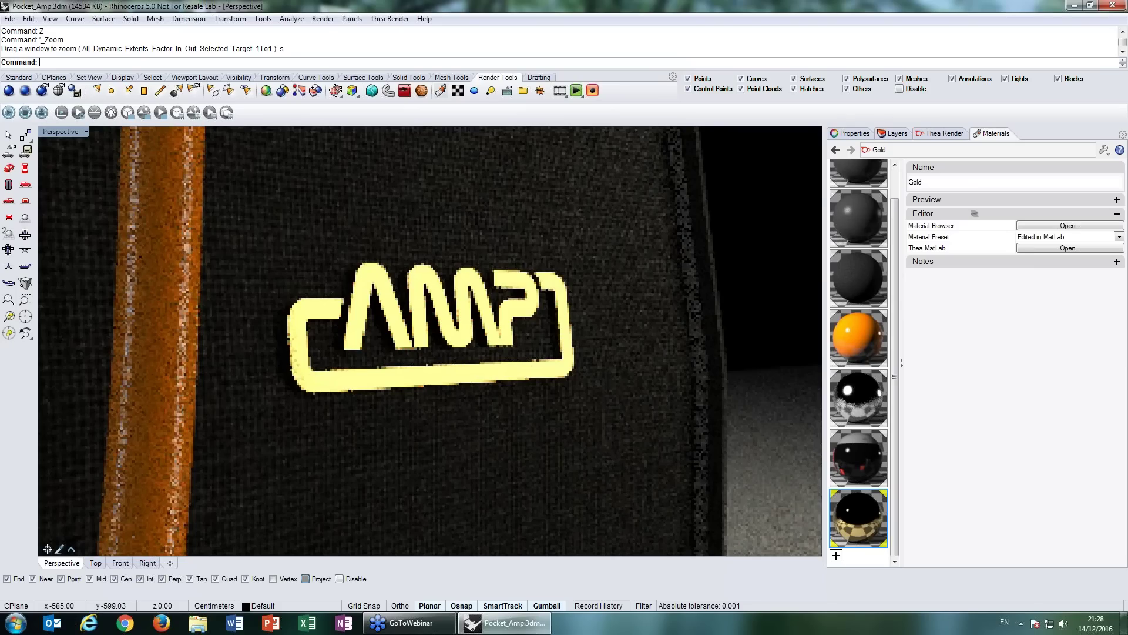
pyautogui.scroll(-5, 430, 341)
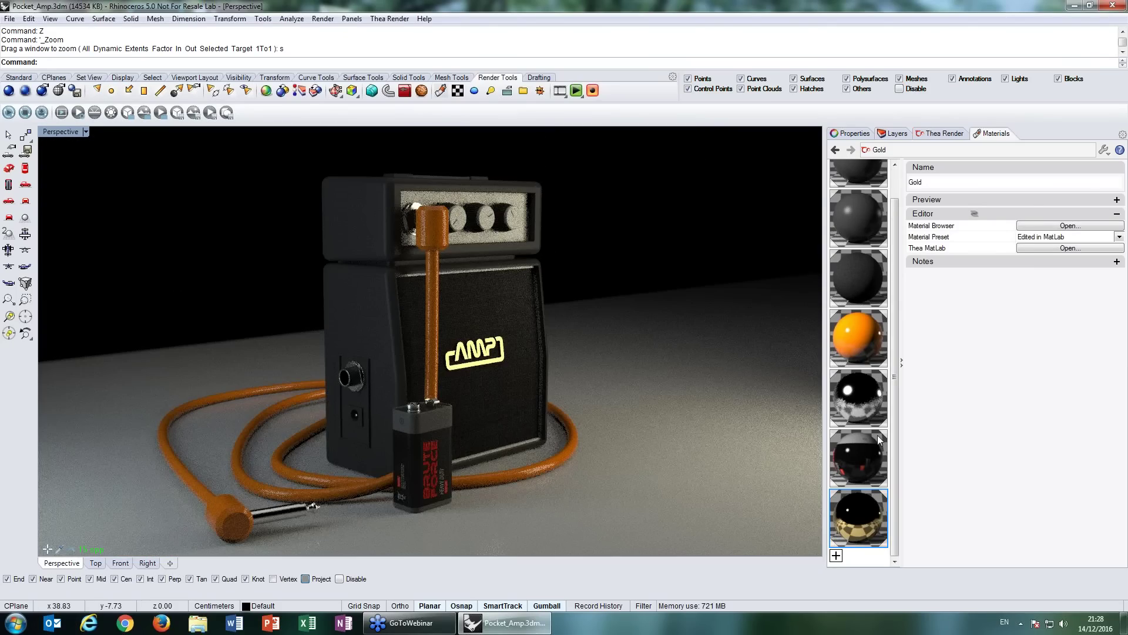
# - Create another Thea Material from scratch, select the floor, and open the material library for the new material
pyautogui.click(837, 556)
pyautogui.click(382, 240)
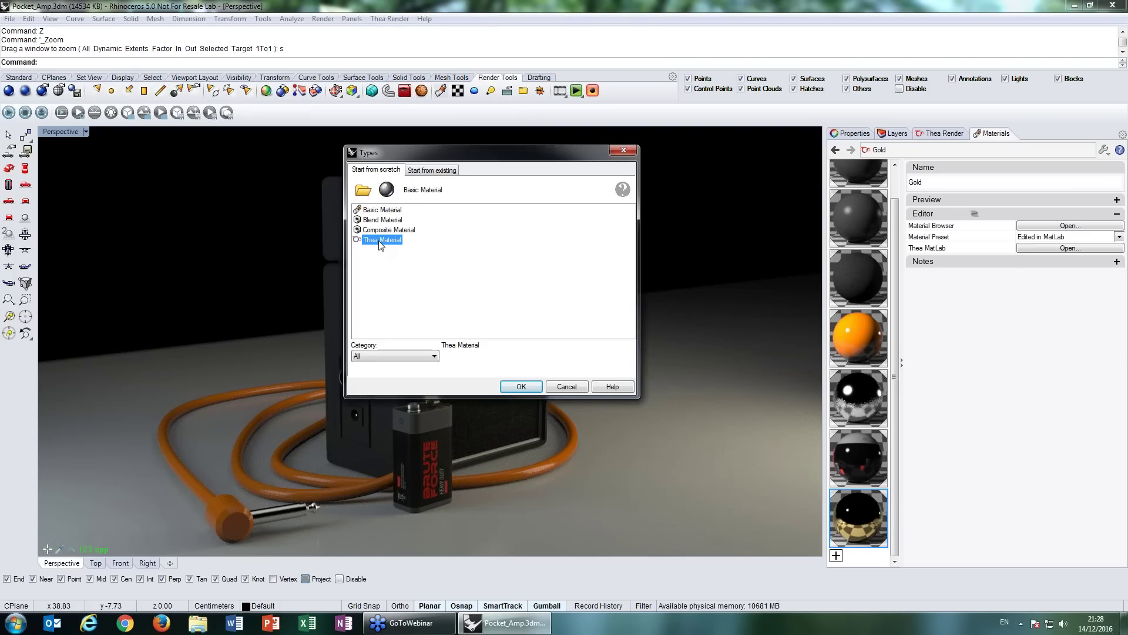
pyautogui.click(520, 386)
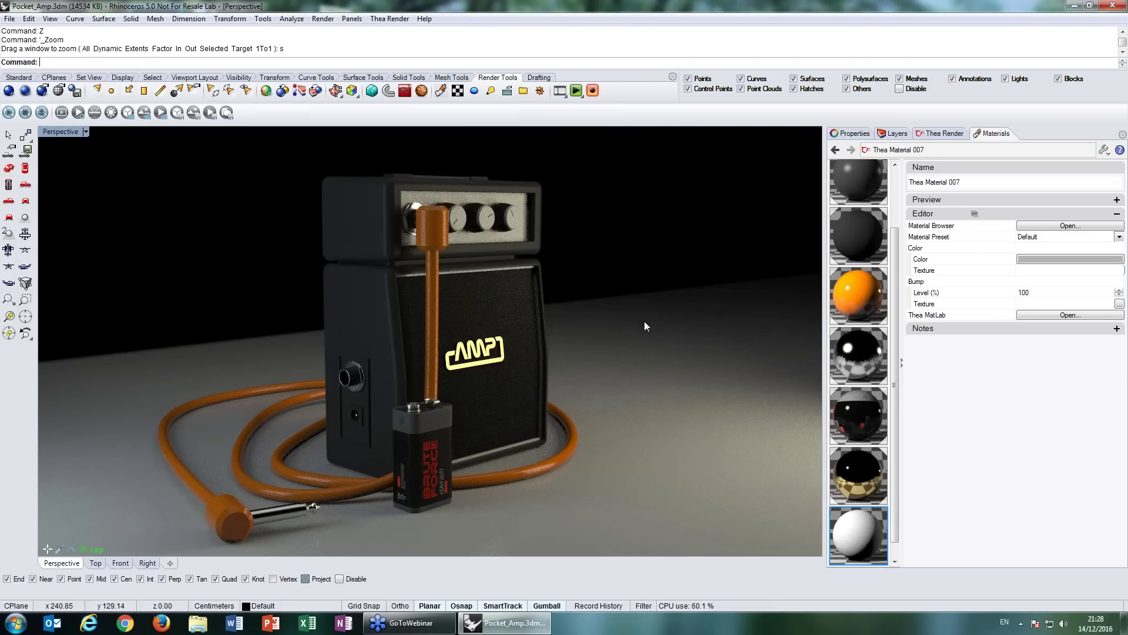
pyautogui.click(644, 321)
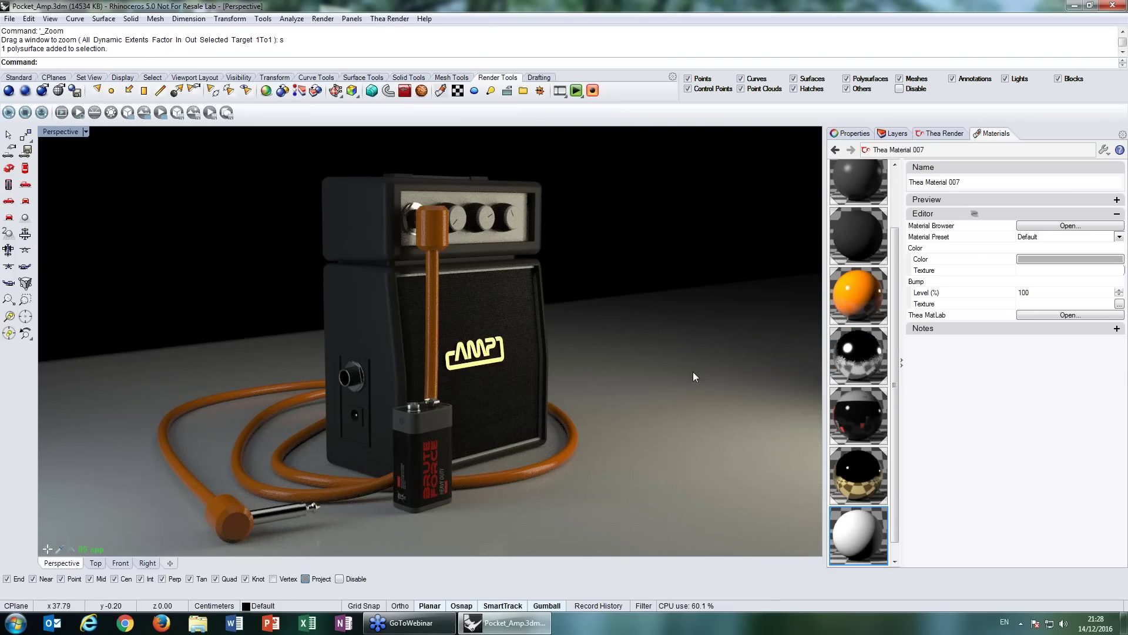
pyautogui.click(1058, 228)
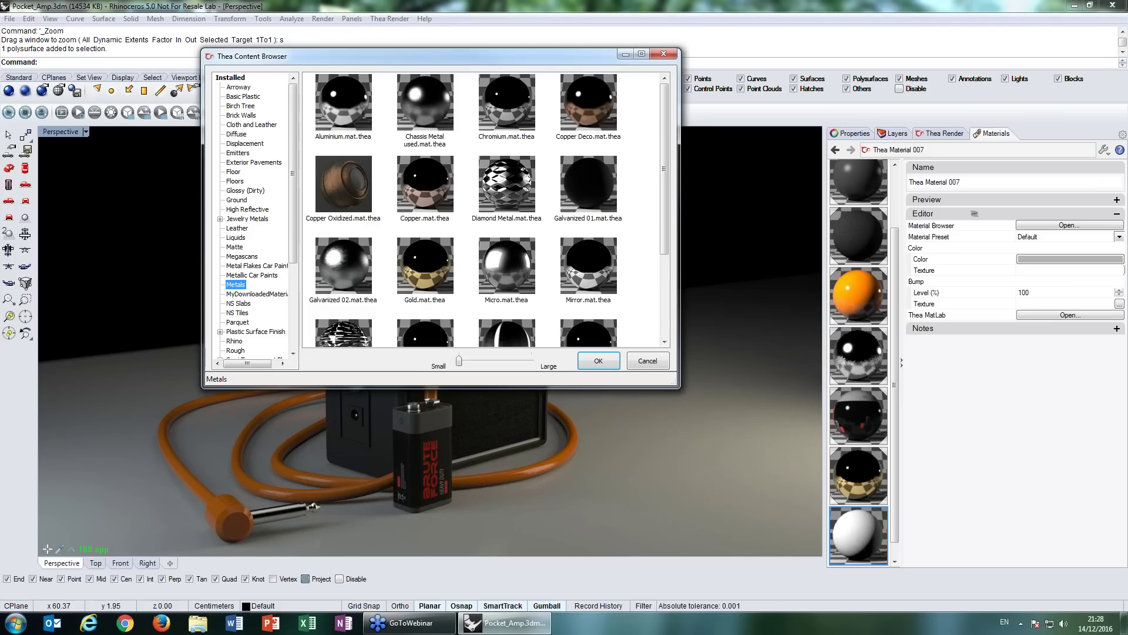
# - Load the Exterior Wooden Deck material from the Tutorial MS House folder and apply it to the floor under the amp
pyautogui.scroll(-5, 240, 286)
pyautogui.click(221, 266)
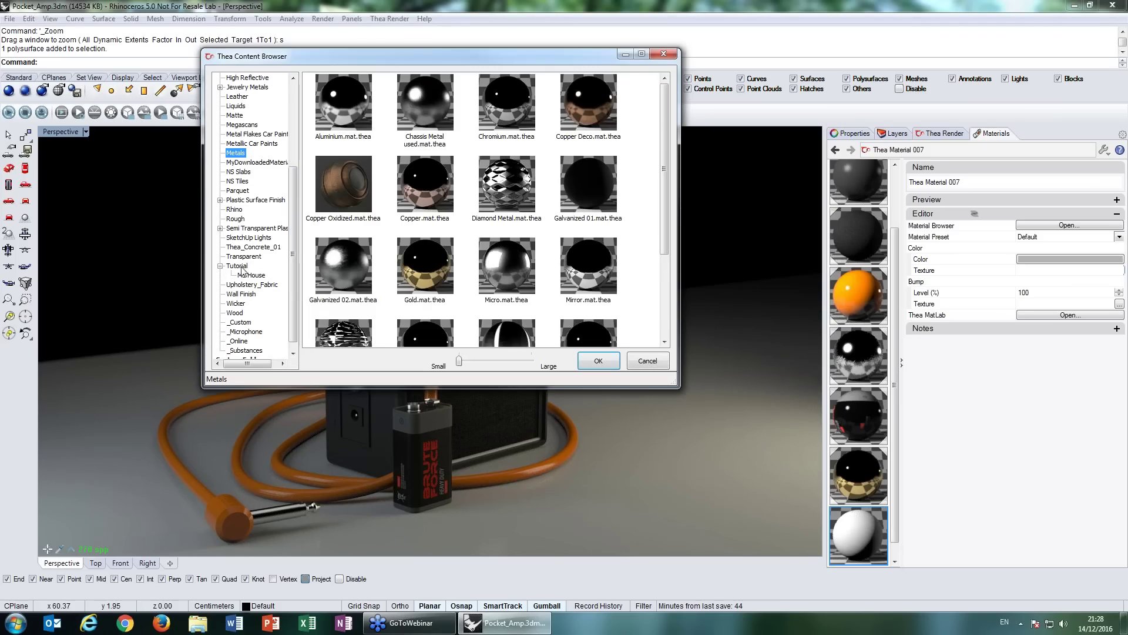
pyautogui.click(252, 276)
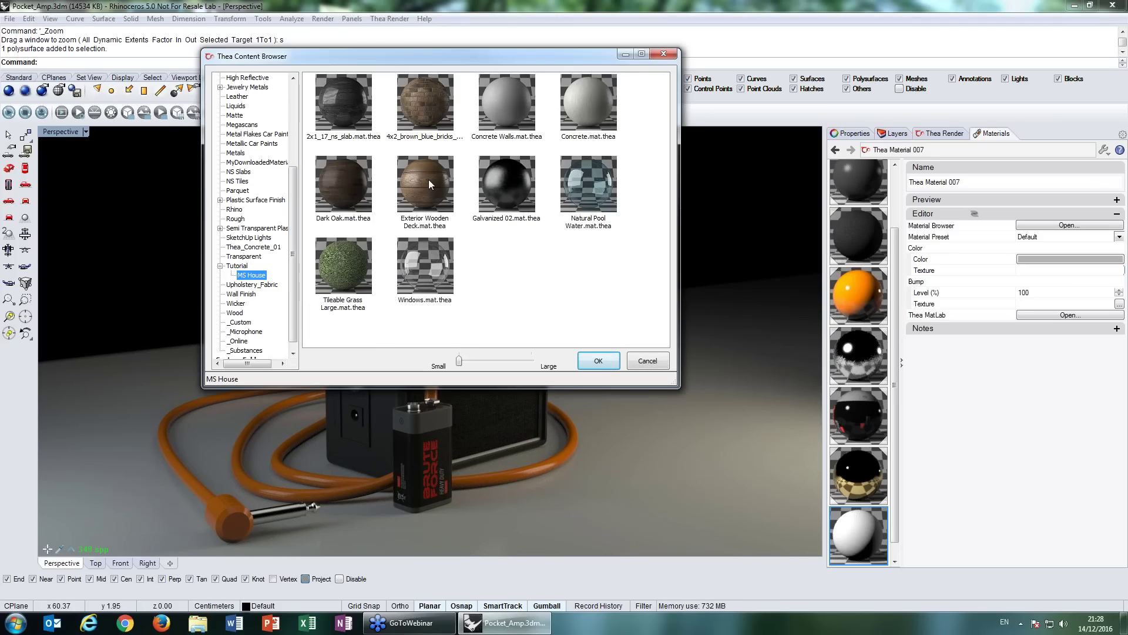
pyautogui.click(610, 363)
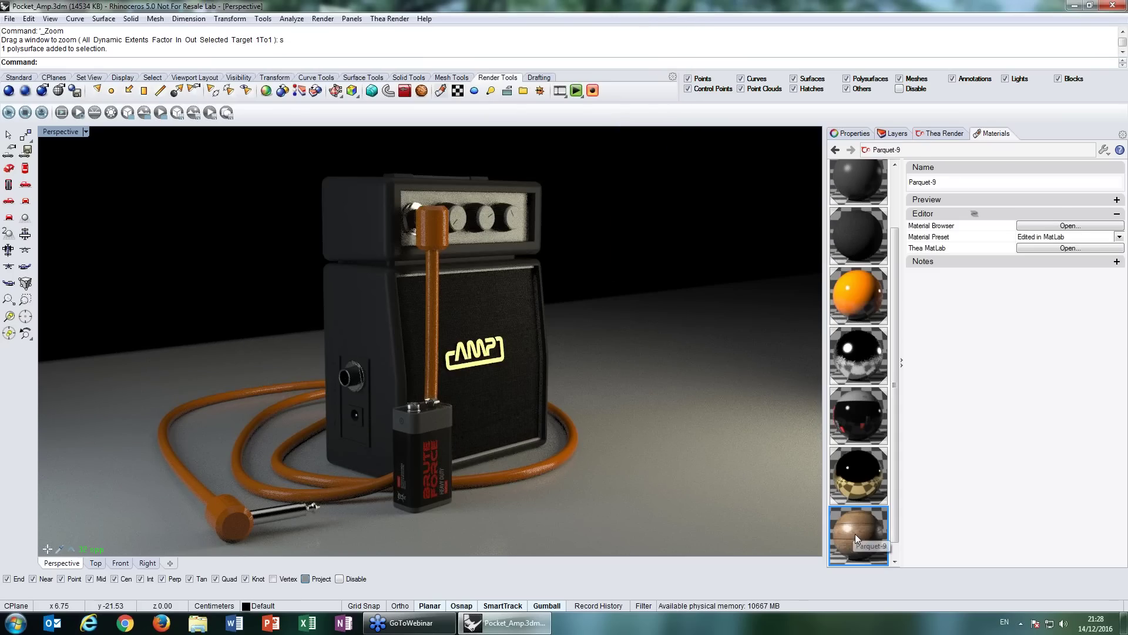
pyautogui.moveTo(855, 533); pyautogui.dragTo(672, 447)
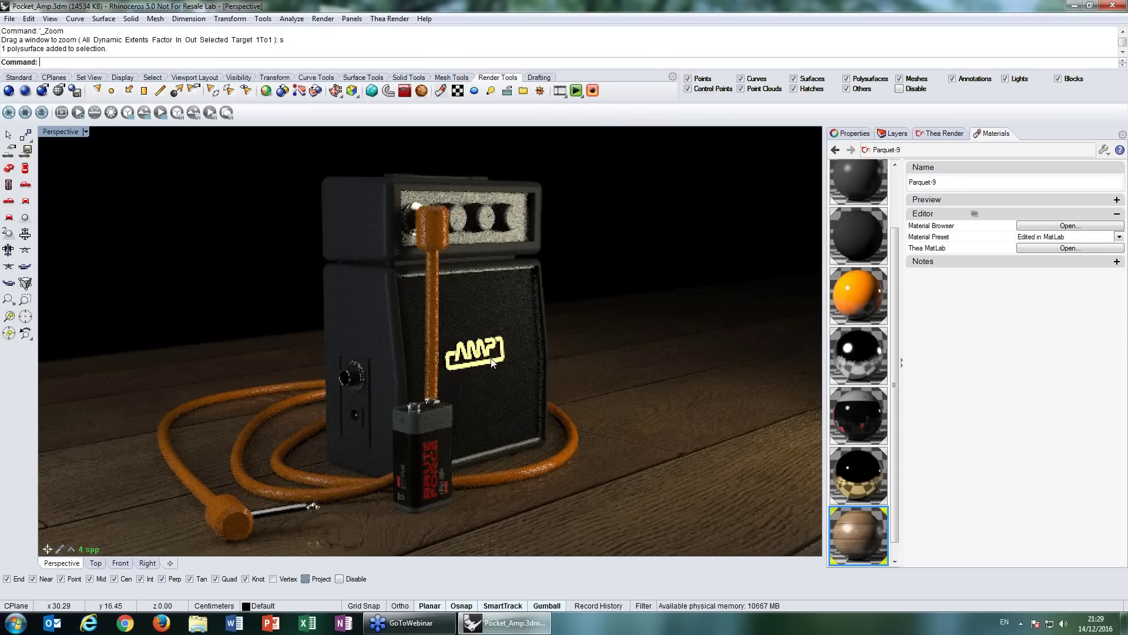
pyautogui.moveTo(493, 363); pyautogui.dragTo(311, 238, button='right')
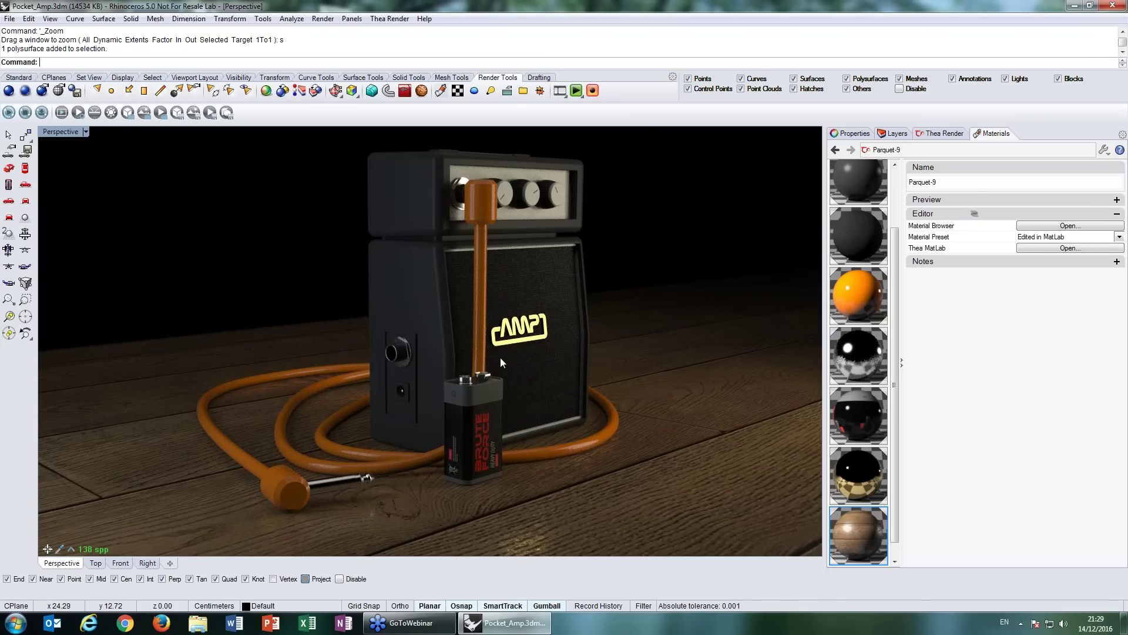
pyautogui.moveTo(500, 357); pyautogui.dragTo(469, 369, button='right')
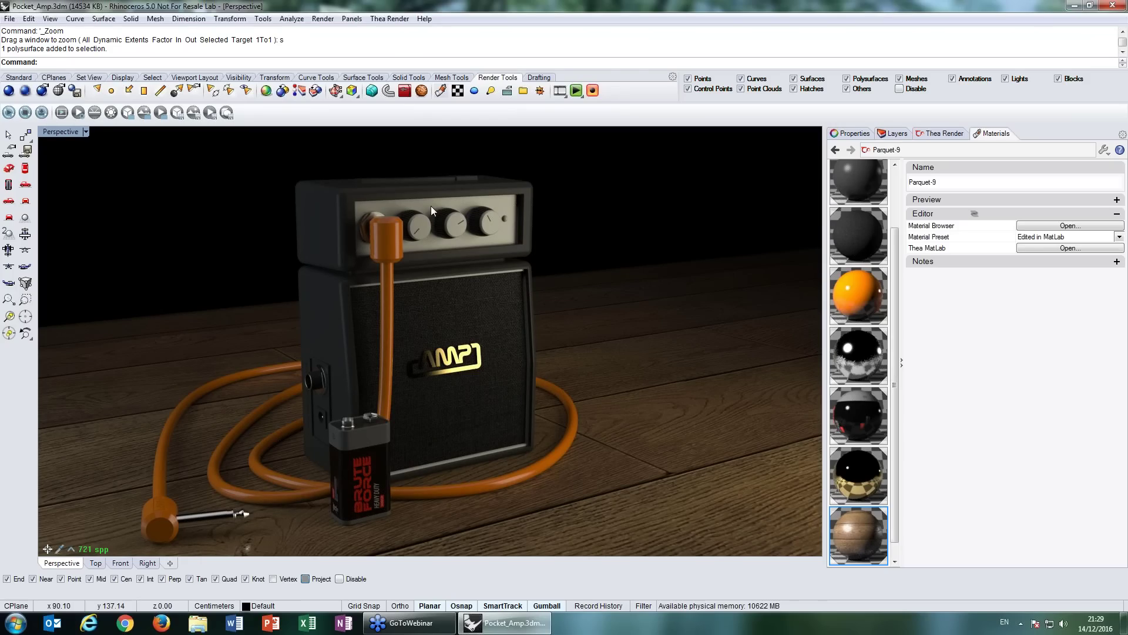
# - Select the control panel surface behind the amp head's knobs in the Front view, then return to the maximized Perspective view
pyautogui.doubleClick(61, 132)
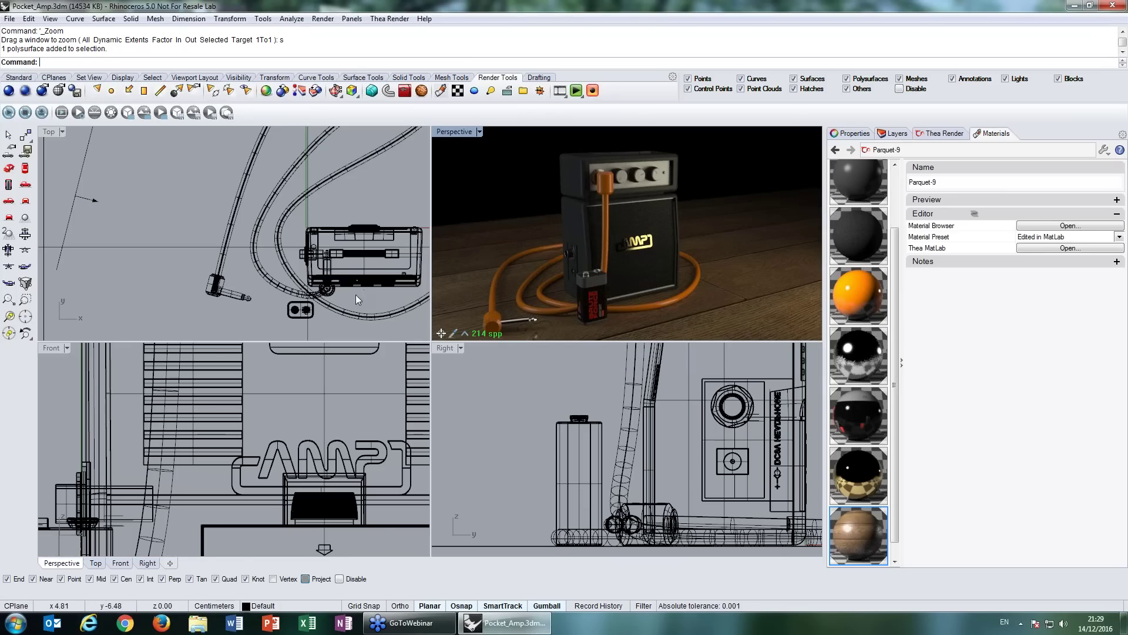
pyautogui.scroll(-5, 339, 454)
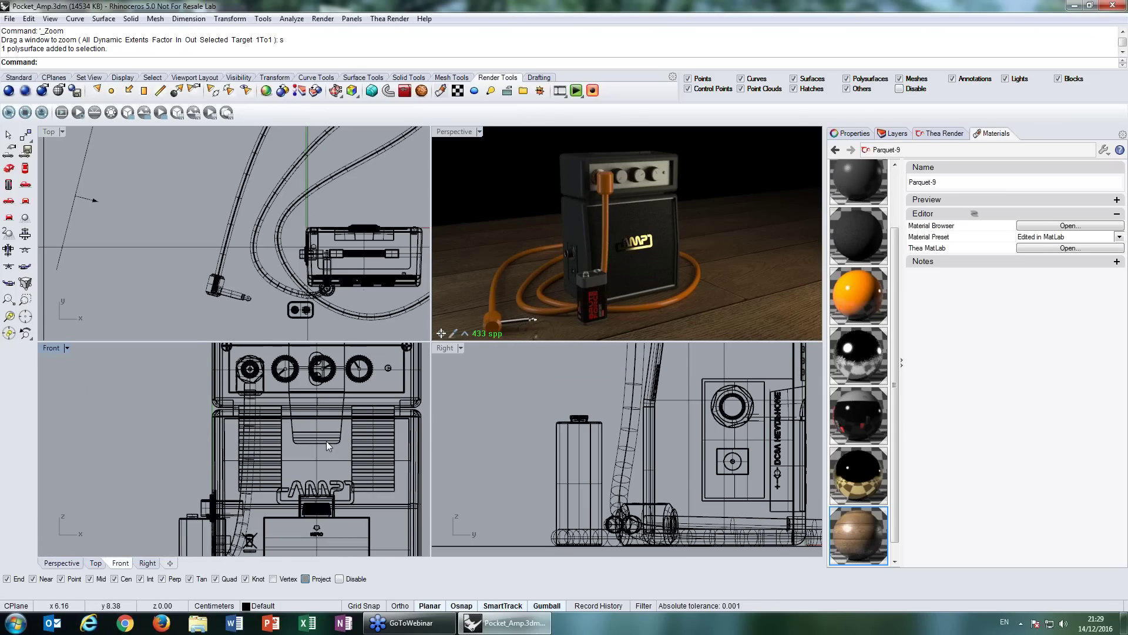
pyautogui.click(311, 378)
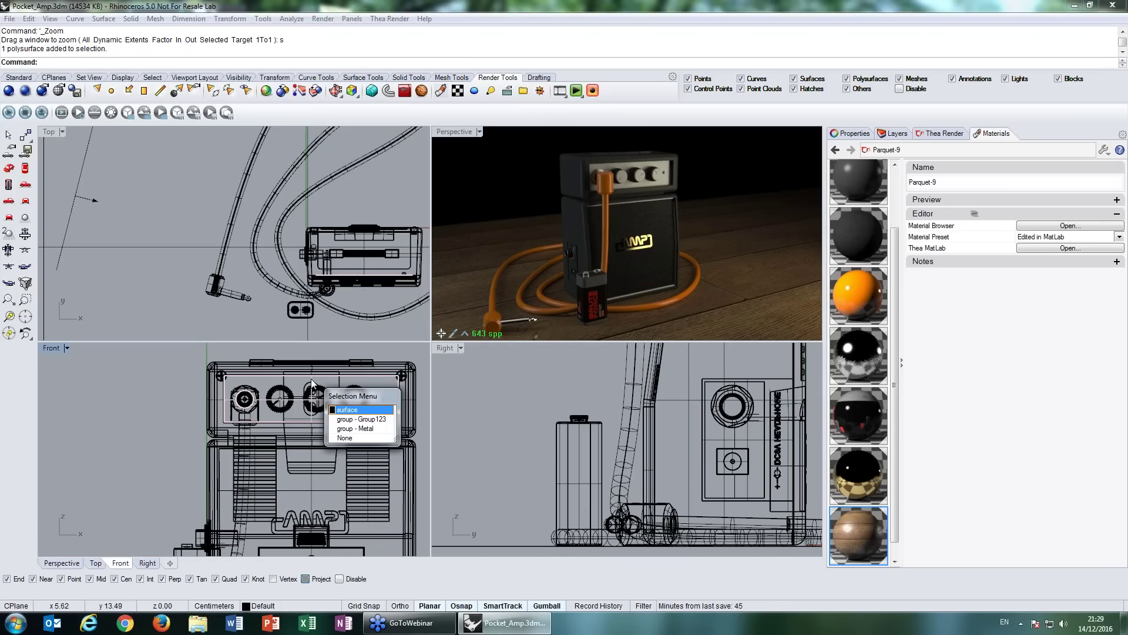
pyautogui.click(341, 395)
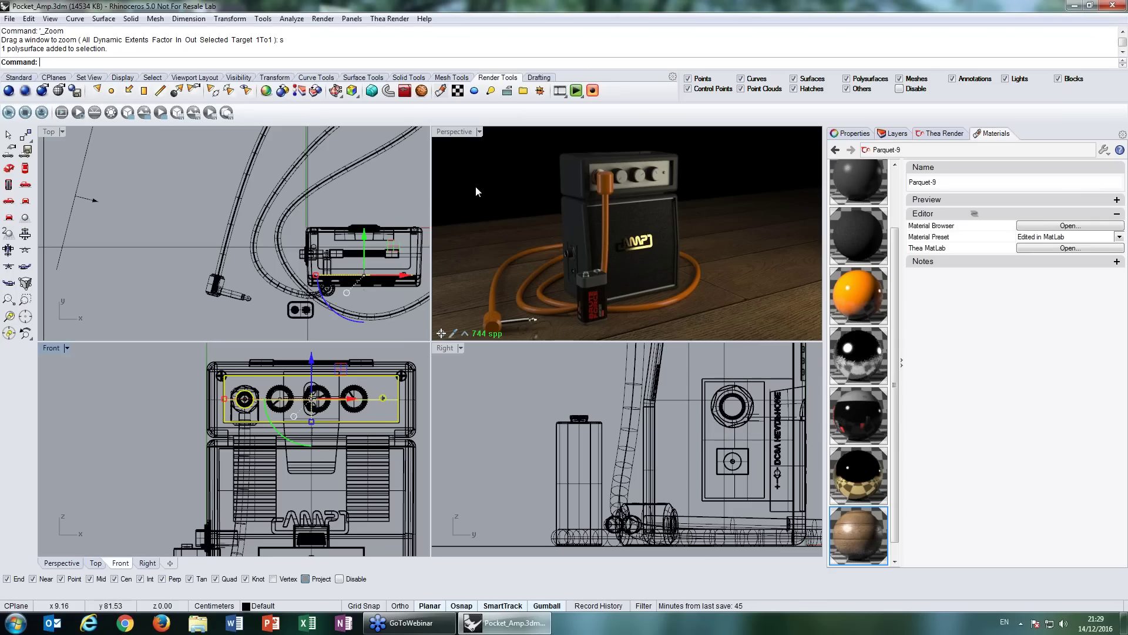
pyautogui.doubleClick(461, 132)
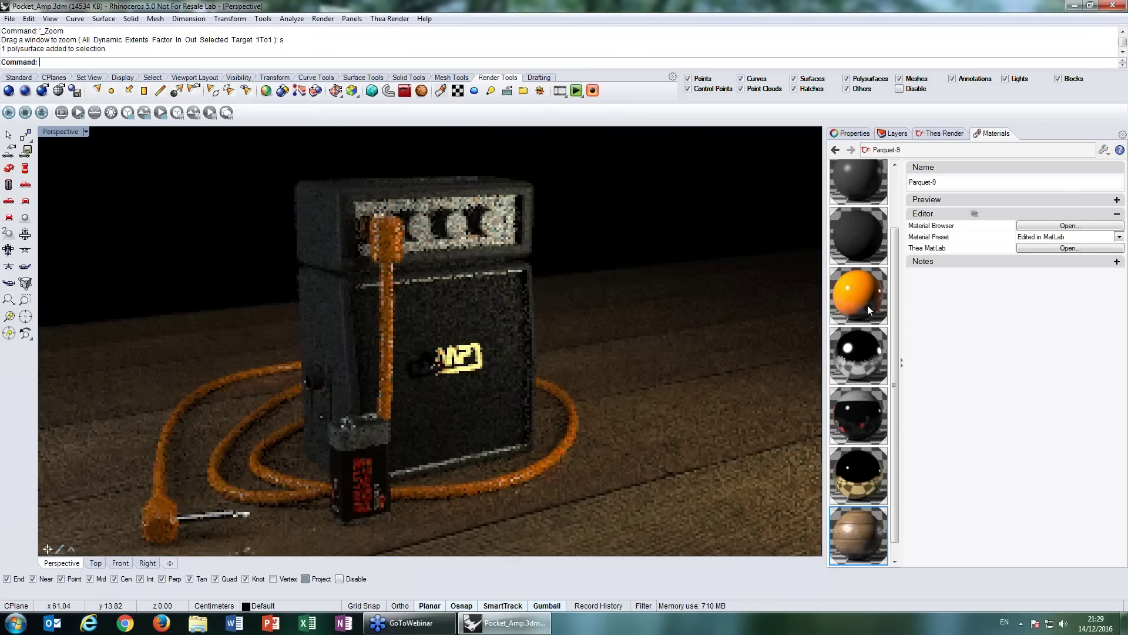
# - Create a new Thea Material and assign it to the selected control panel surface
pyautogui.scroll(-1, 867, 305)
pyautogui.click(836, 556)
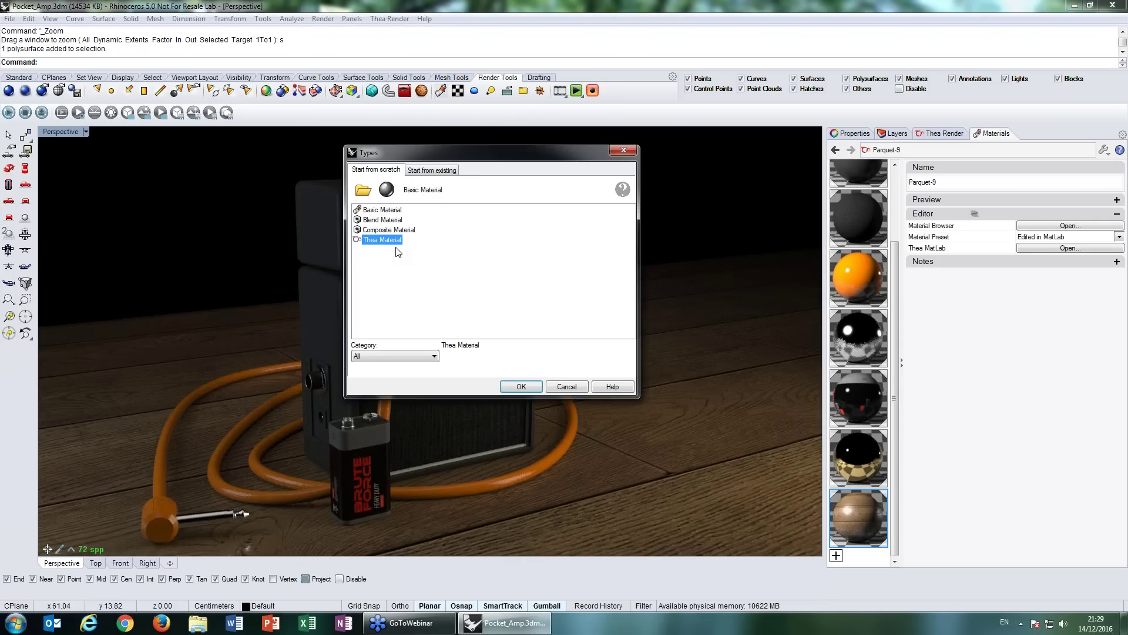
pyautogui.press('Return')
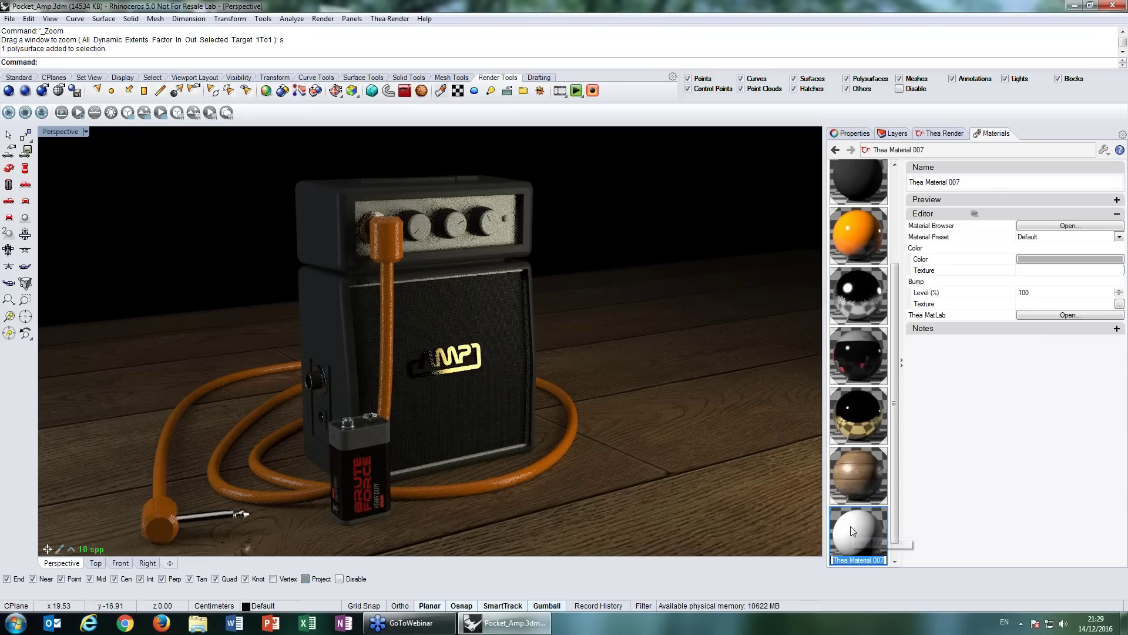
pyautogui.rightClick(851, 526)
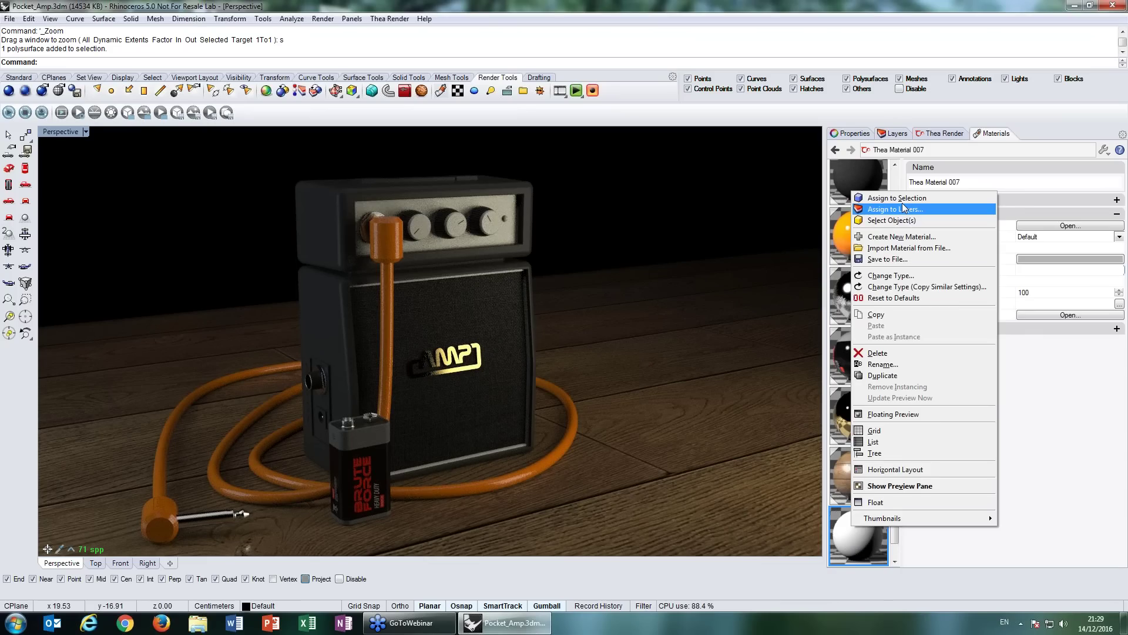
# - Open the new material in the Thea Material Lab and load the Gold preset from the Metals folder
pyautogui.click(1055, 398)
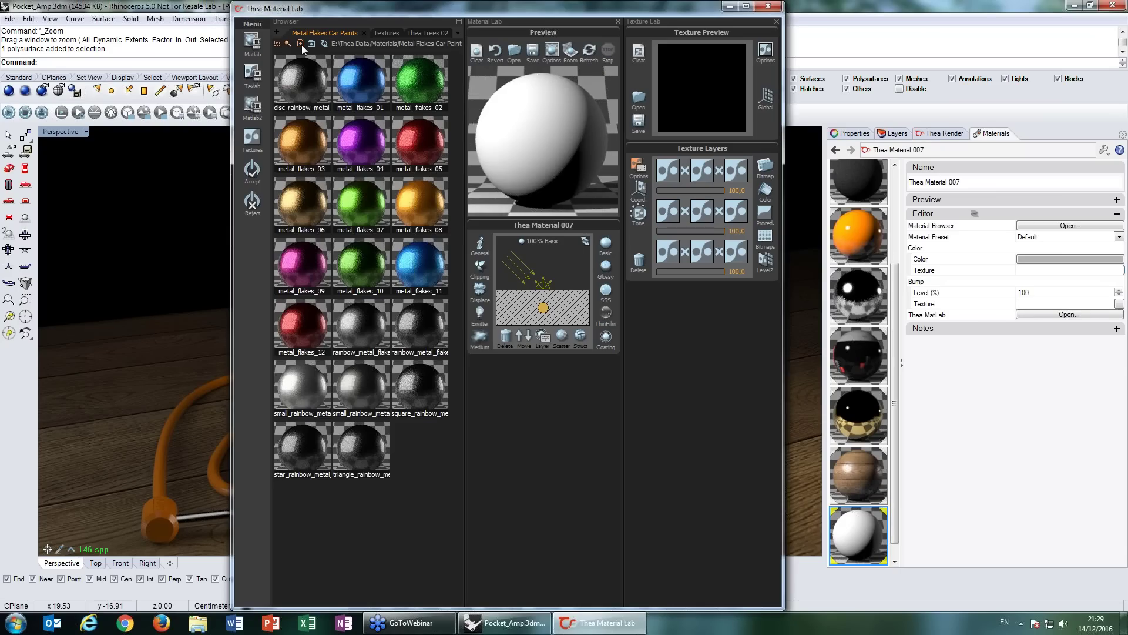
pyautogui.click(301, 44)
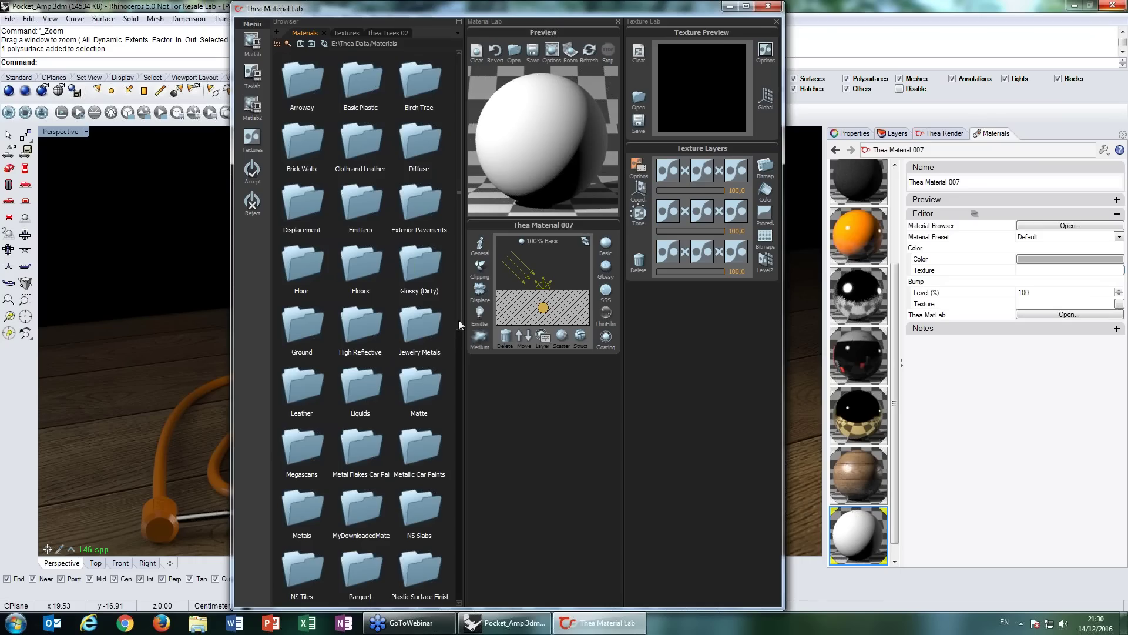
pyautogui.scroll(-1, 458, 318)
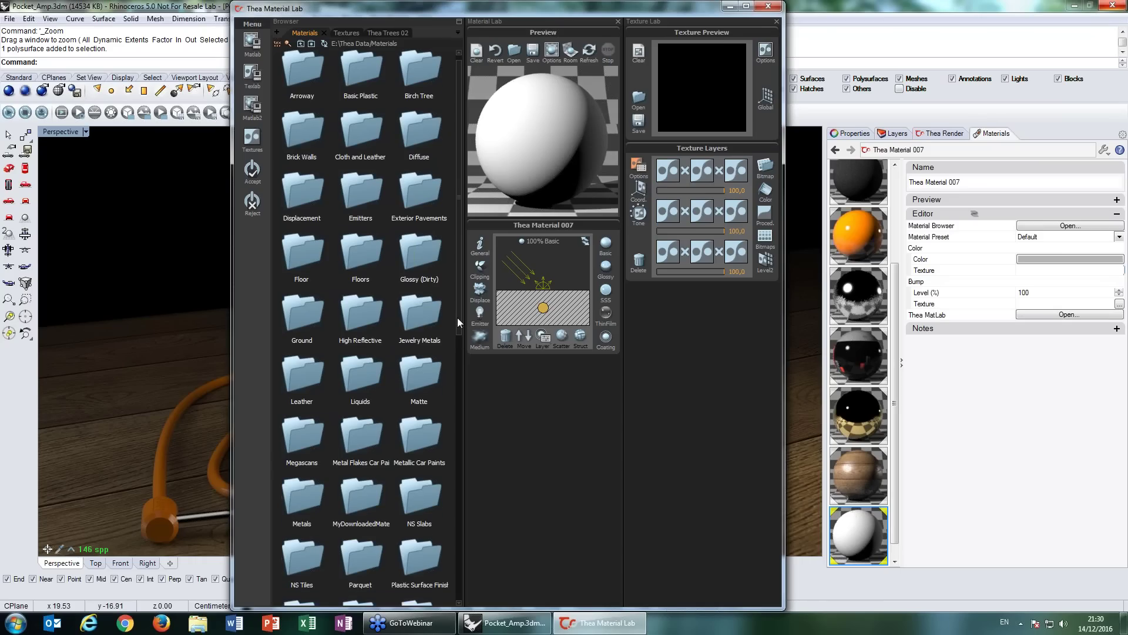
pyautogui.moveTo(457, 318); pyautogui.dragTo(454, 373)
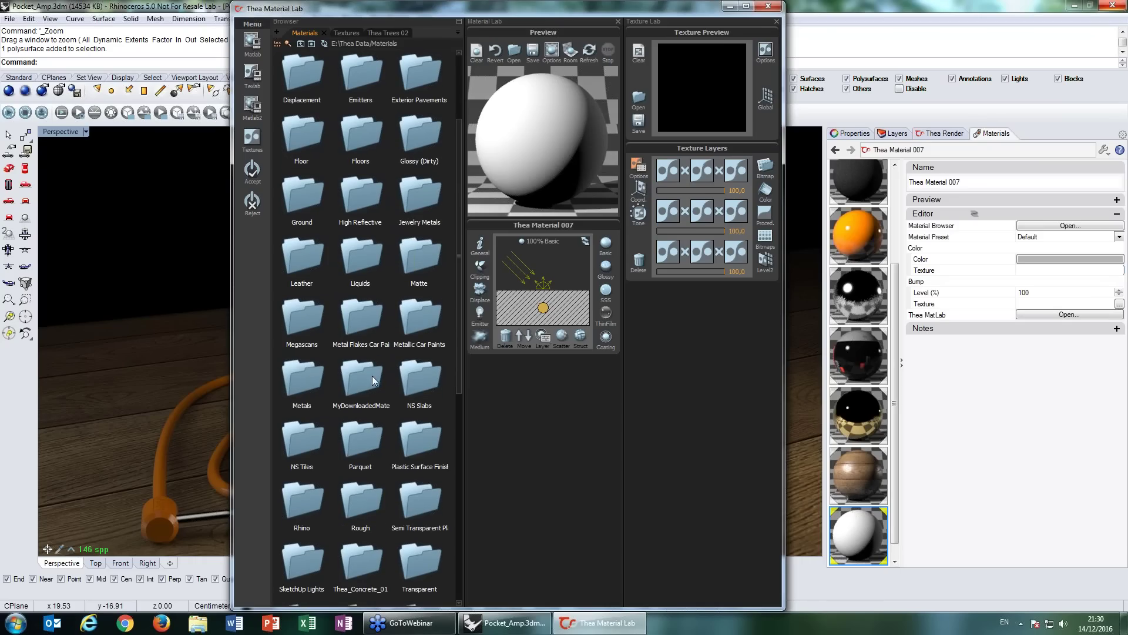
pyautogui.doubleClick(307, 375)
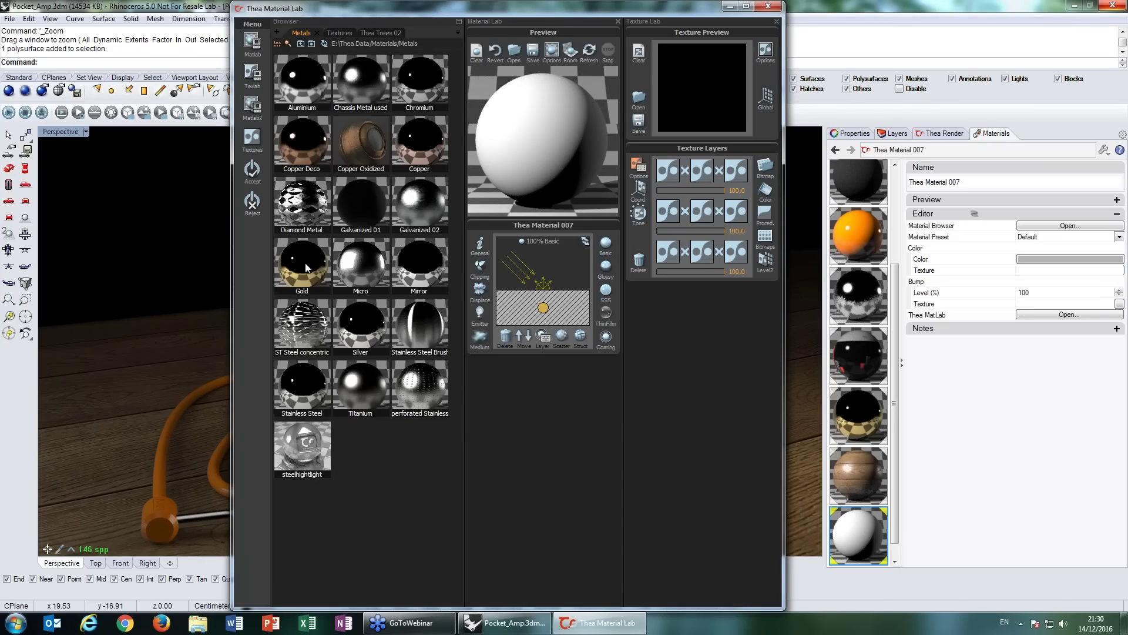
pyautogui.doubleClick(309, 262)
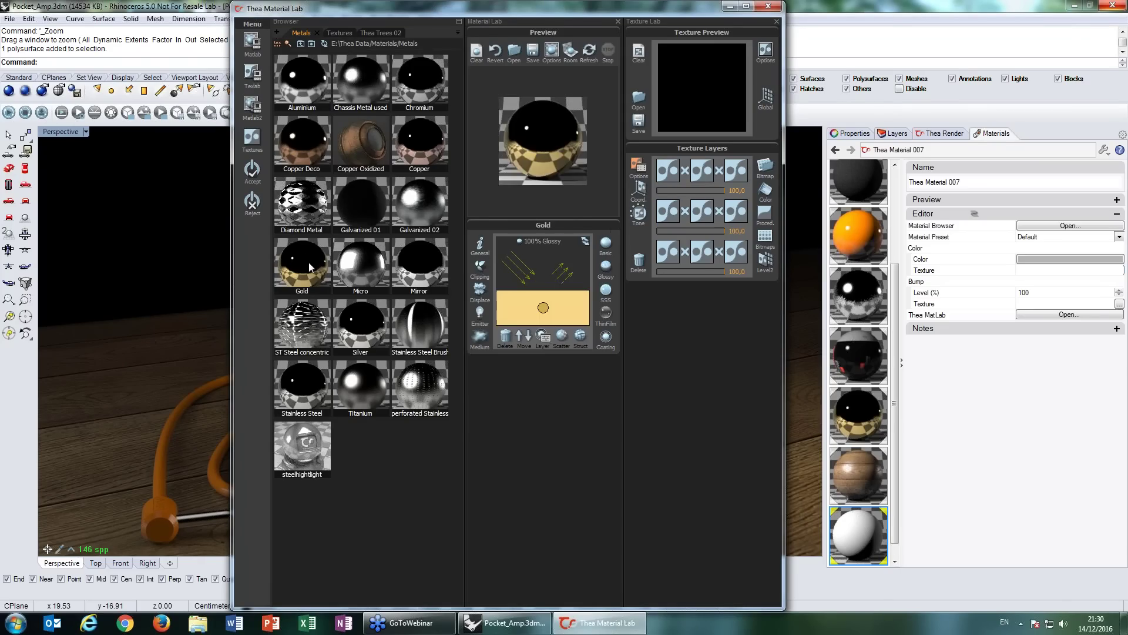
# - Add a Basic component to the Gold material and stack it as a layer above the glossy gold
pyautogui.click(572, 308)
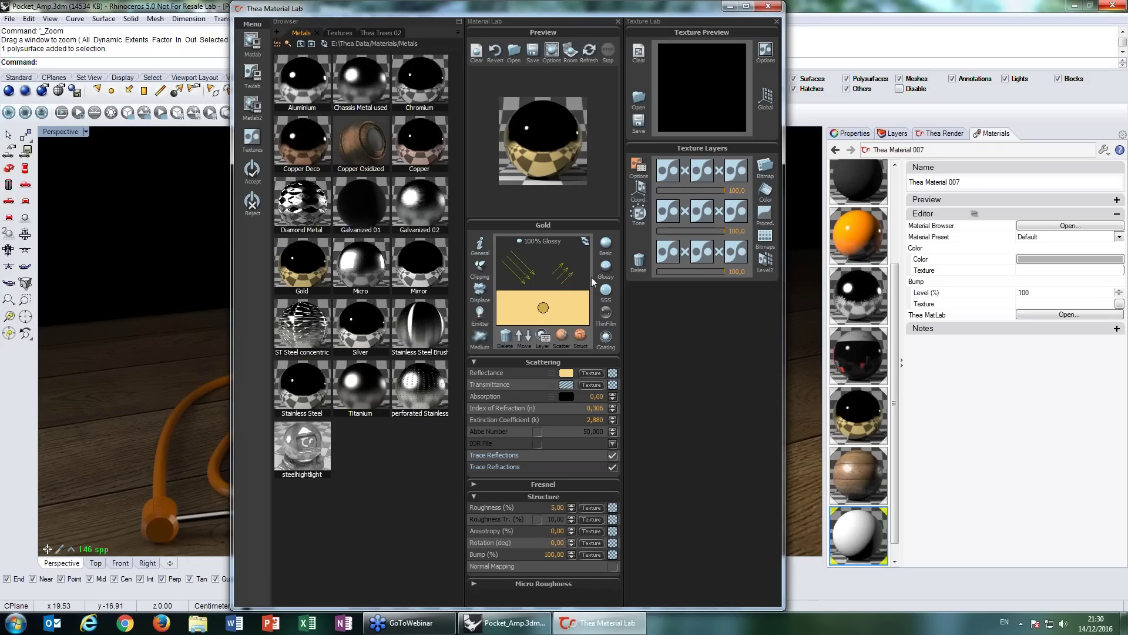
pyautogui.click(606, 243)
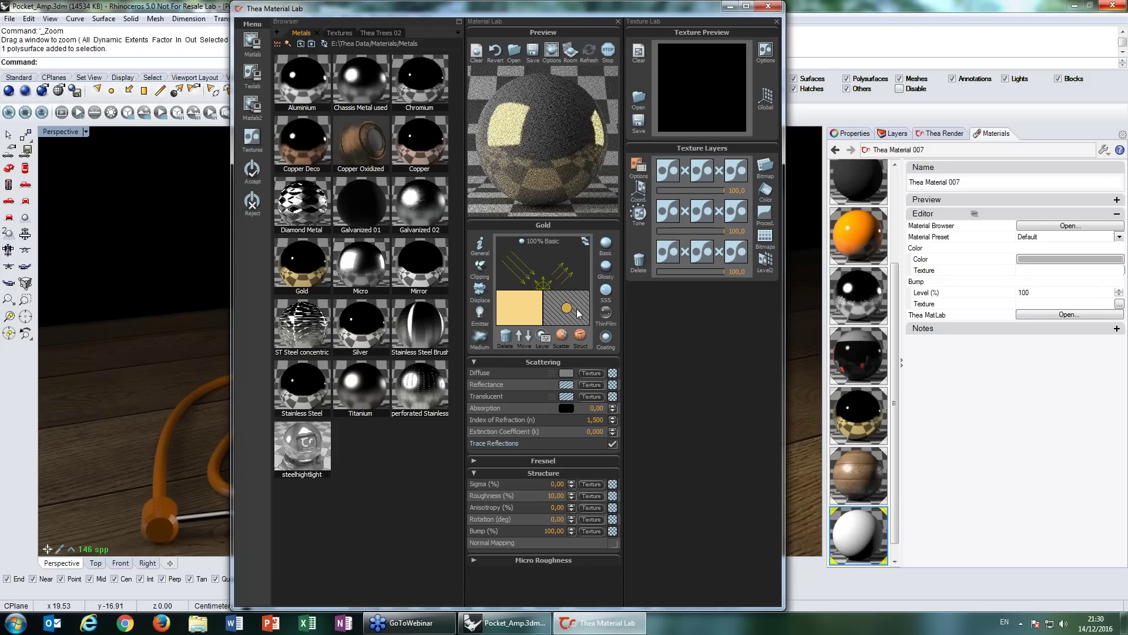
pyautogui.click(546, 338)
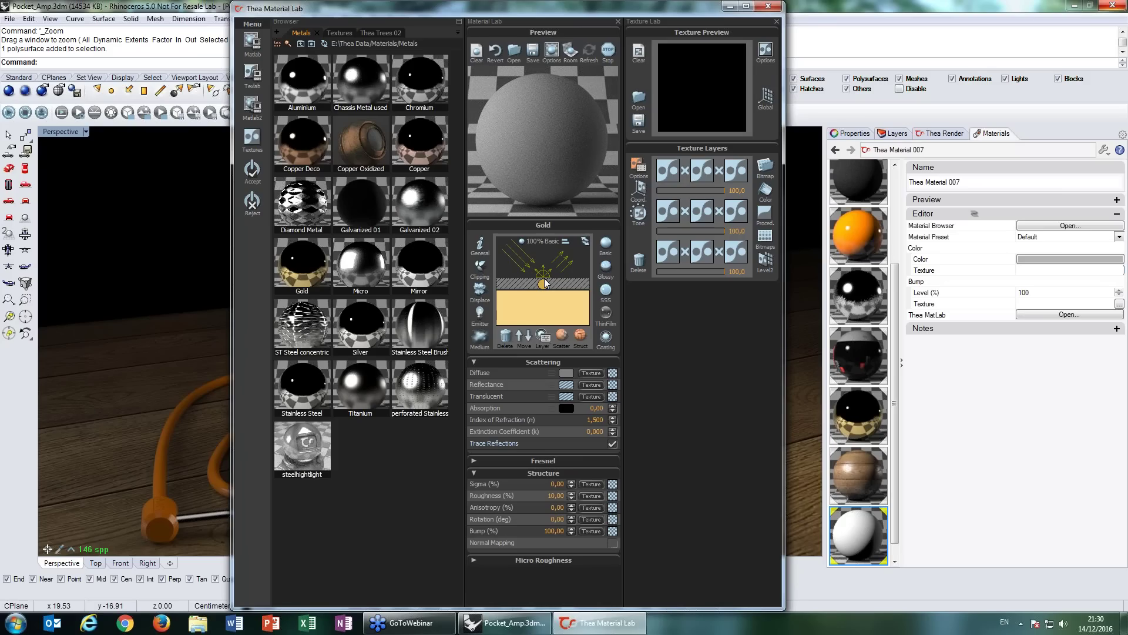
# - Use Controls_Square.jpg as the weight texture of the upper Basic layer
pyautogui.click(546, 339)
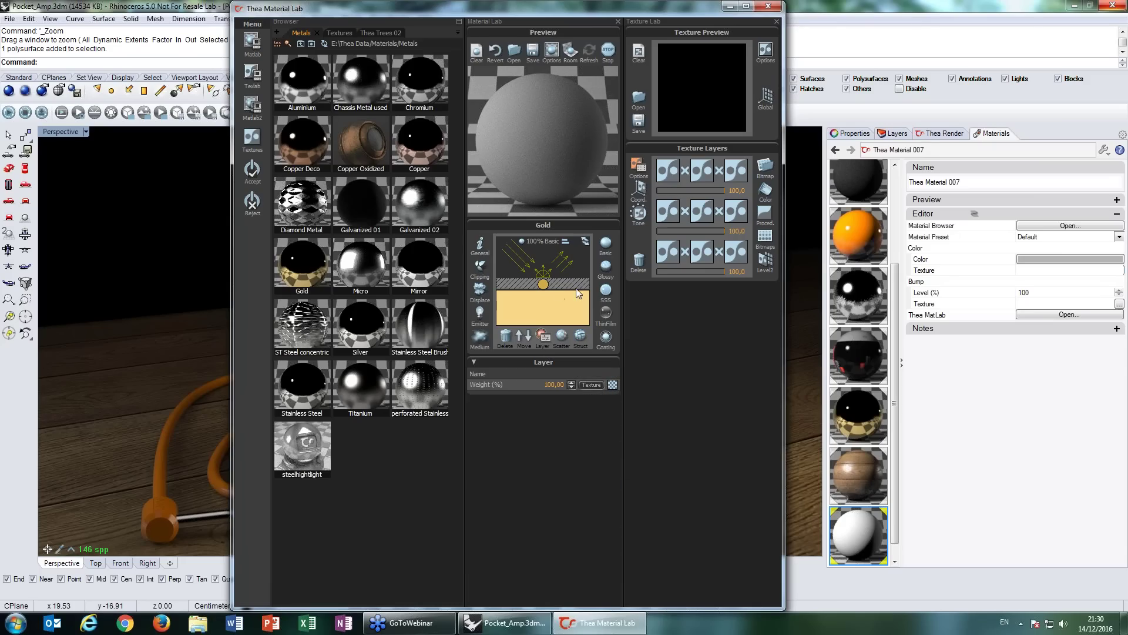
pyautogui.click(564, 374)
pyautogui.click(615, 385)
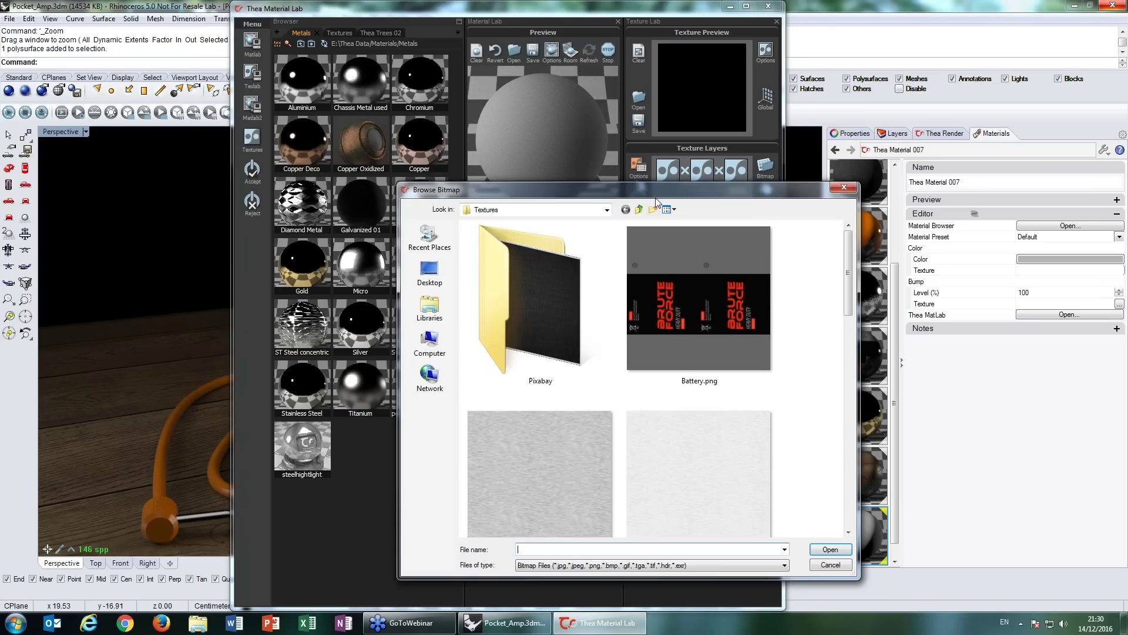
pyautogui.moveTo(655, 196); pyautogui.dragTo(295, 59)
pyautogui.scroll(-2, 487, 142)
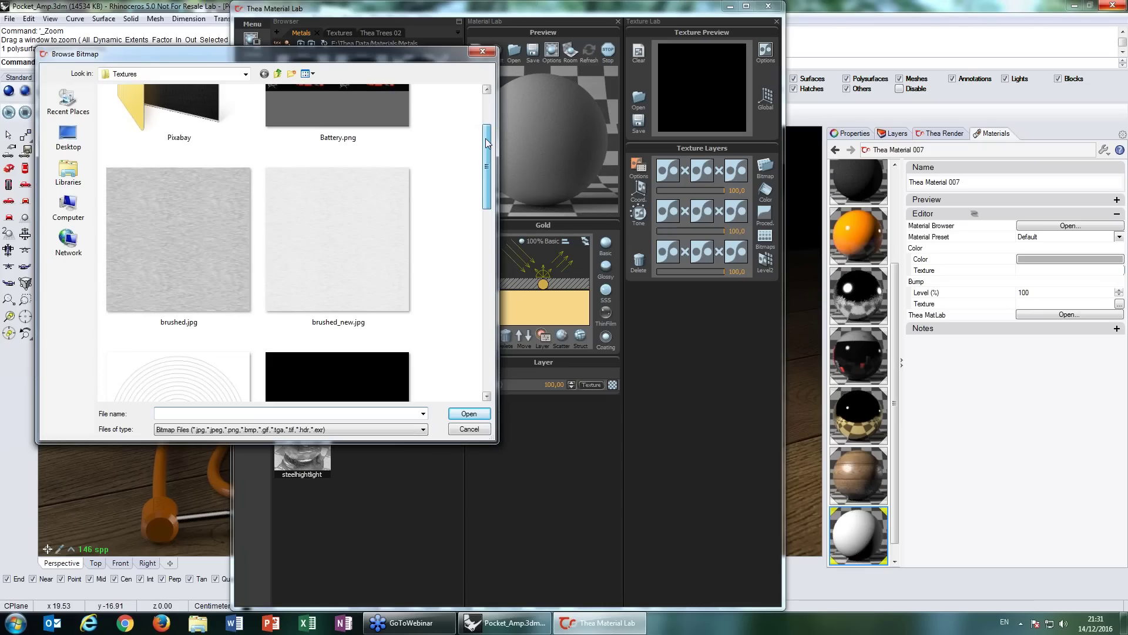
pyautogui.scroll(-2, 488, 143)
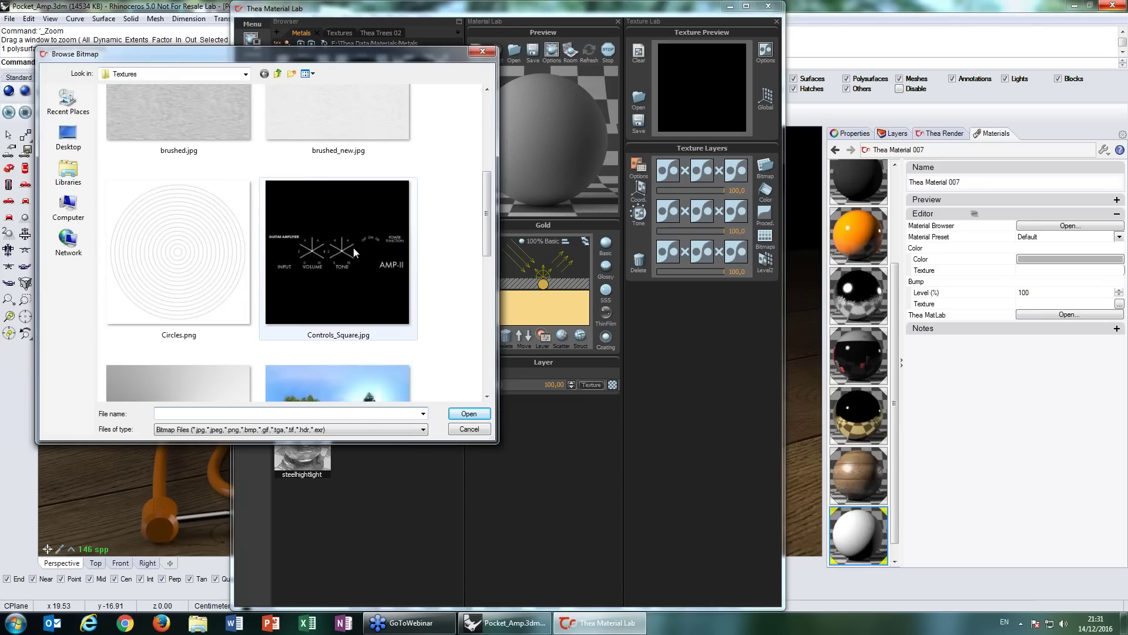
pyautogui.click(347, 252)
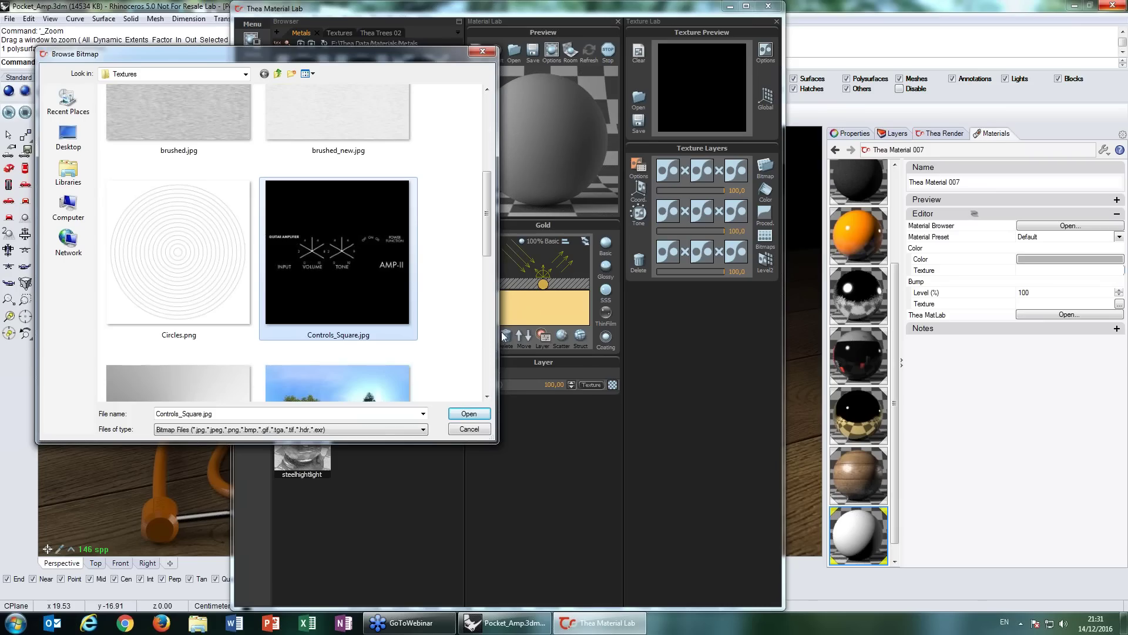
pyautogui.click(469, 414)
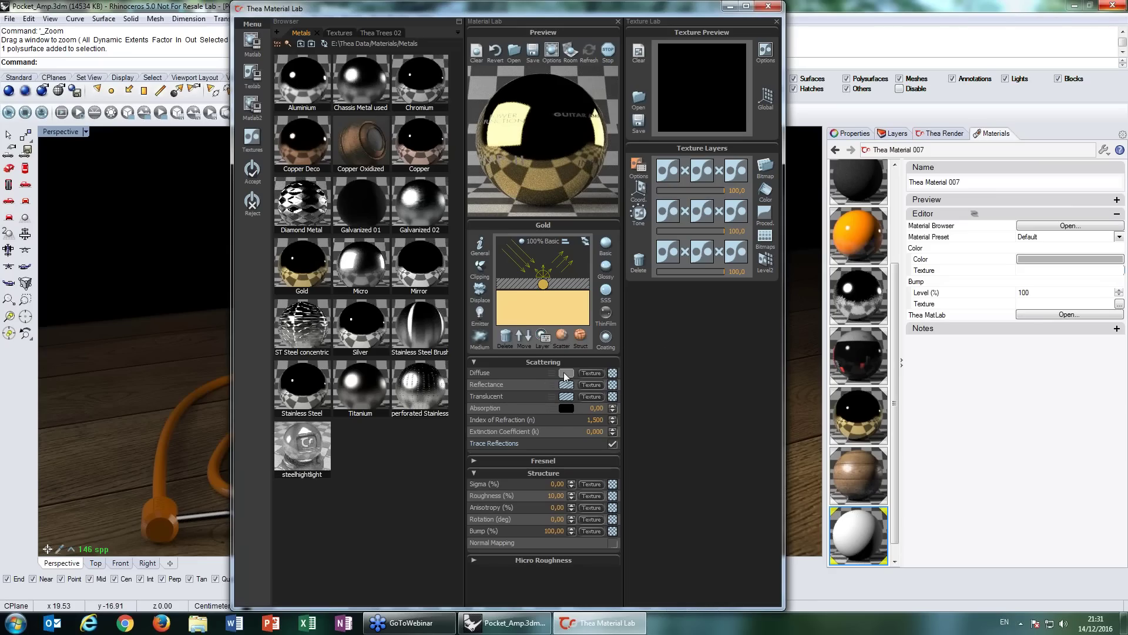
# - Set the diffuse colour of the Basic layer to black
pyautogui.click(564, 372)
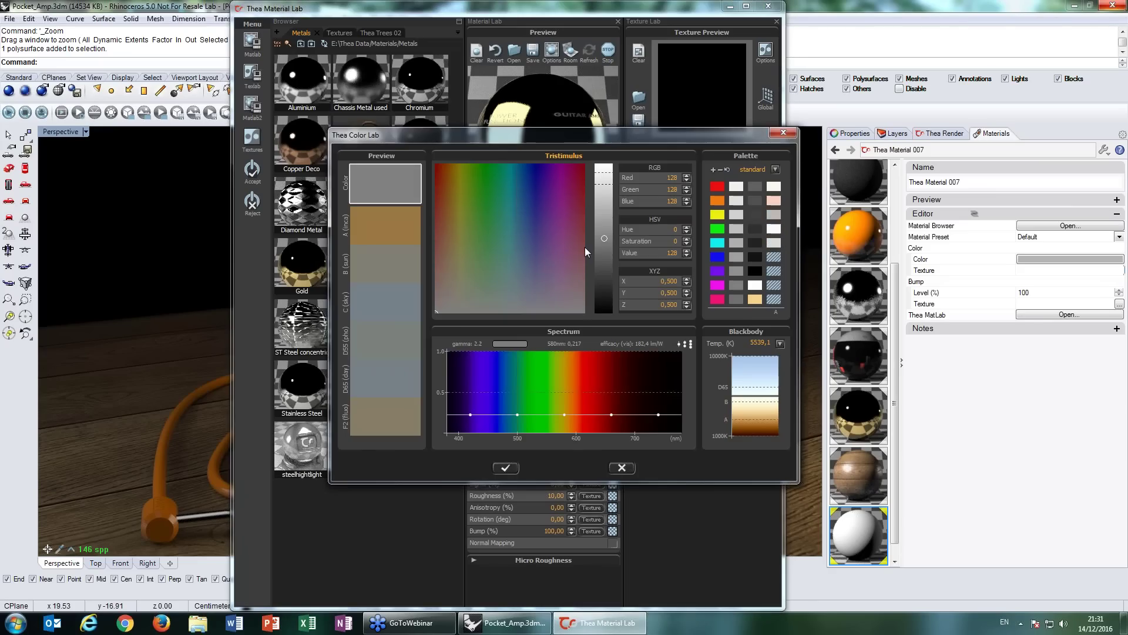
pyautogui.moveTo(584, 247); pyautogui.dragTo(585, 338)
pyautogui.click(504, 466)
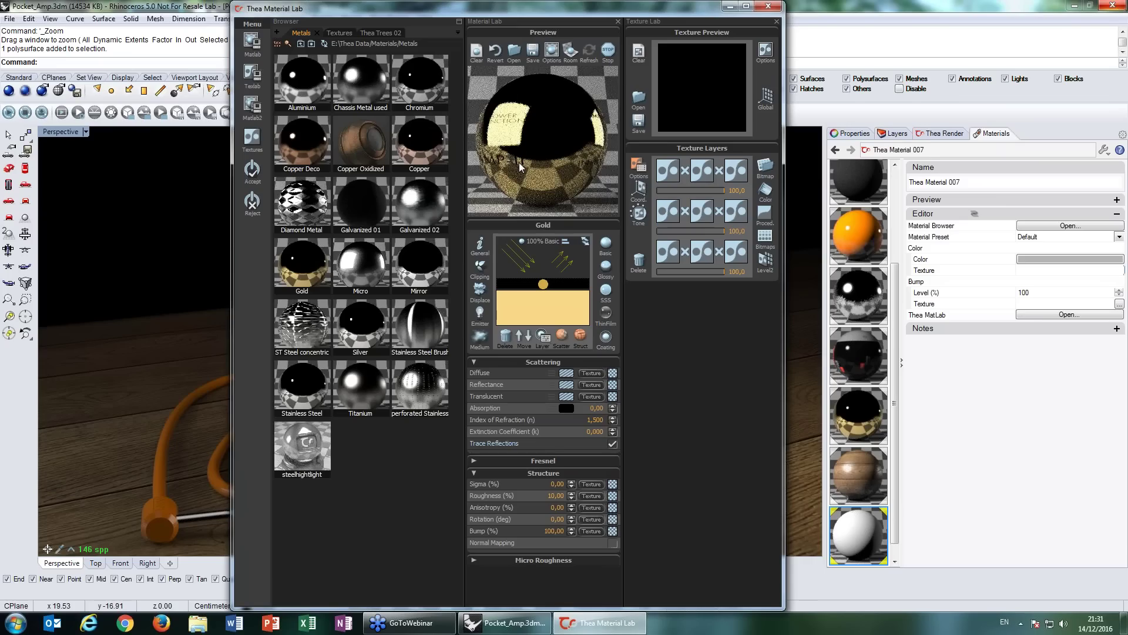
# - Give the glossy gold layer the roughness texture brushed_new.jpg and set its roughness to 30%
pyautogui.click(560, 319)
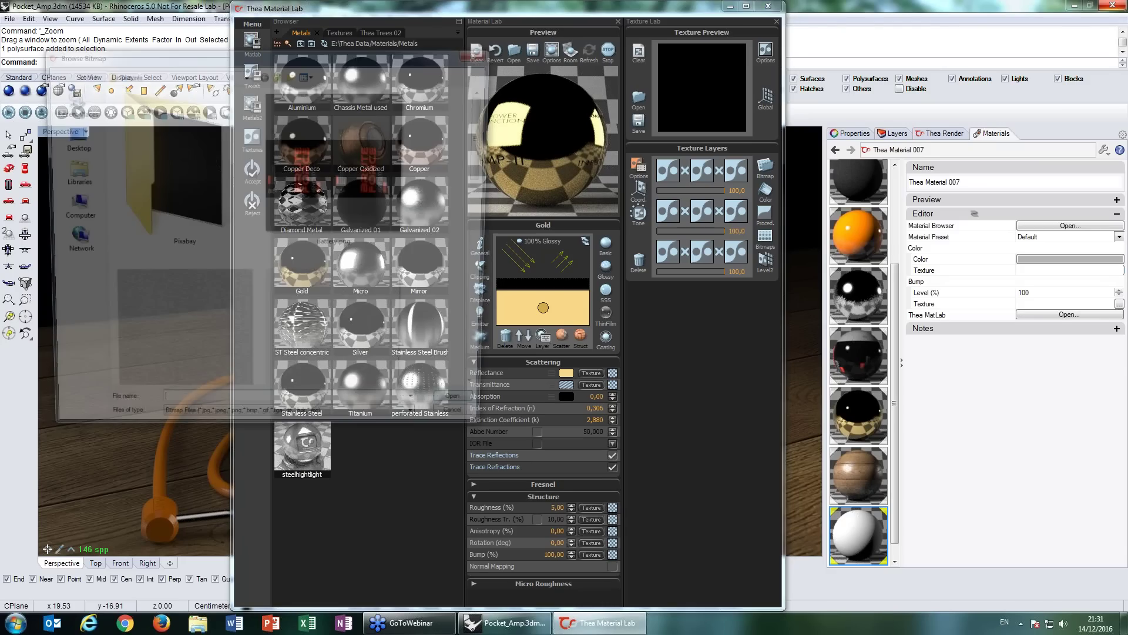
pyautogui.click(354, 313)
pyautogui.scroll(-3, 354, 308)
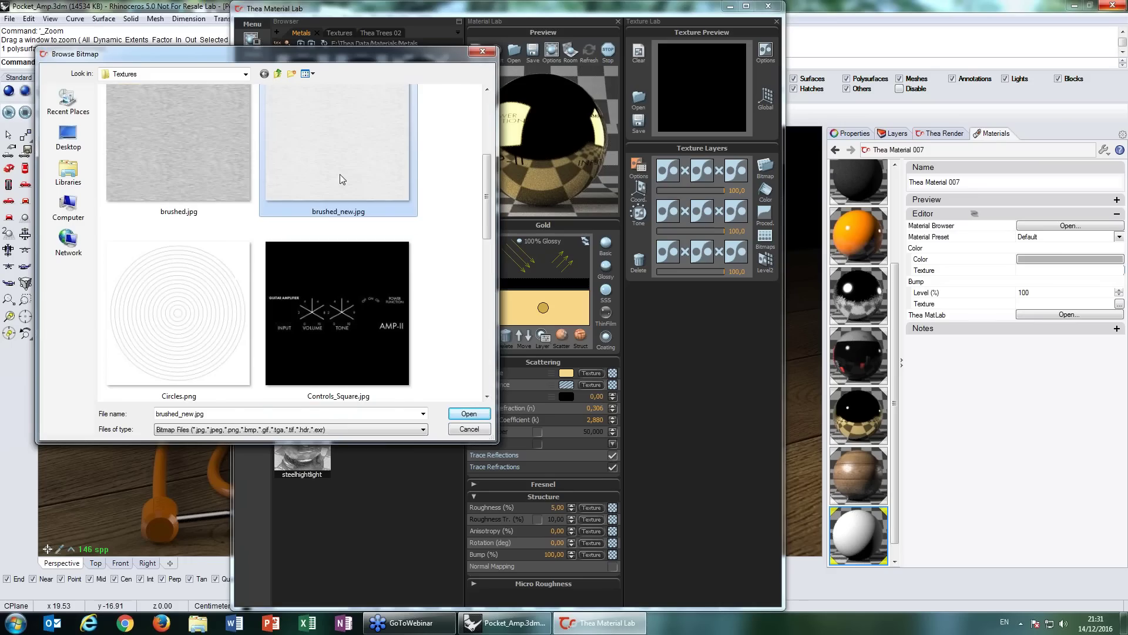
pyautogui.scroll(1, 340, 174)
pyautogui.click(470, 415)
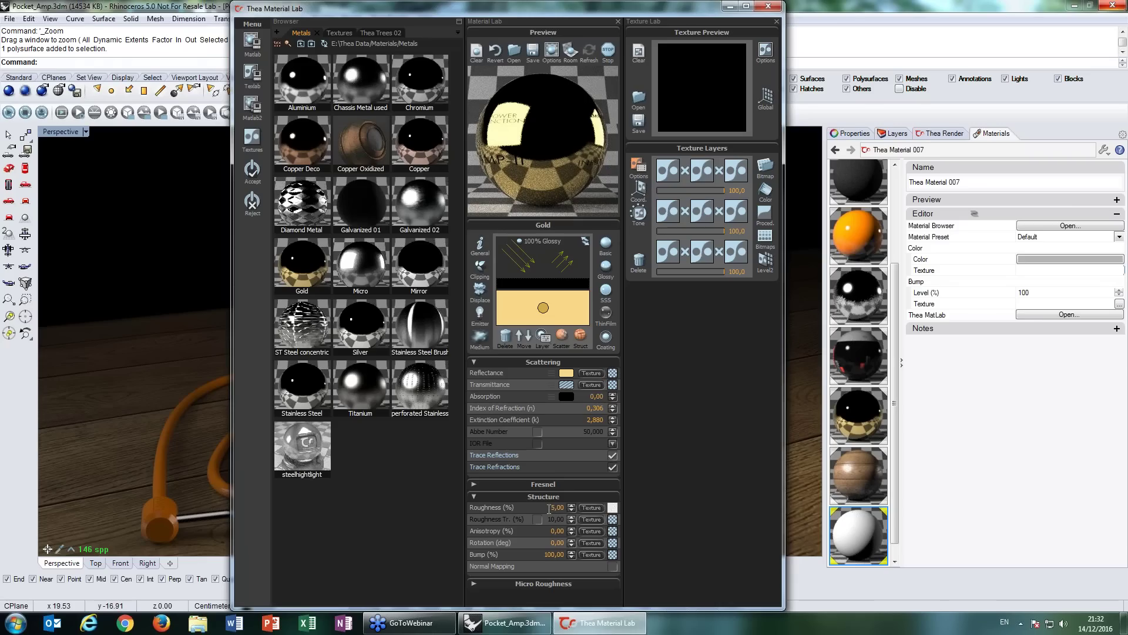
pyautogui.doubleClick(549, 509)
pyautogui.write('30')
pyautogui.press('Return')
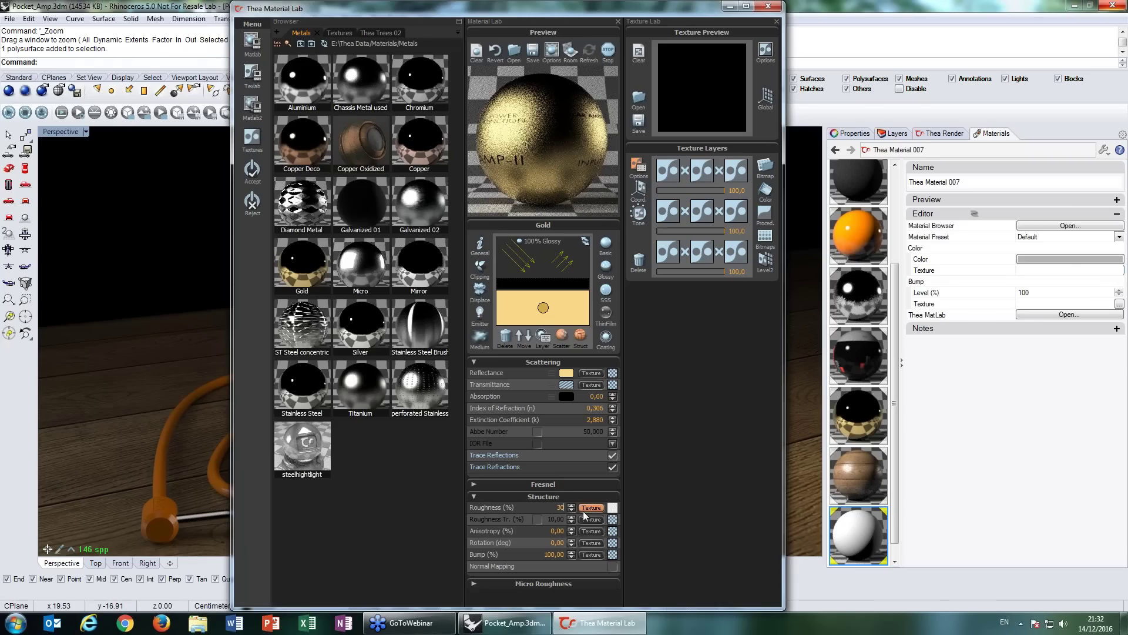
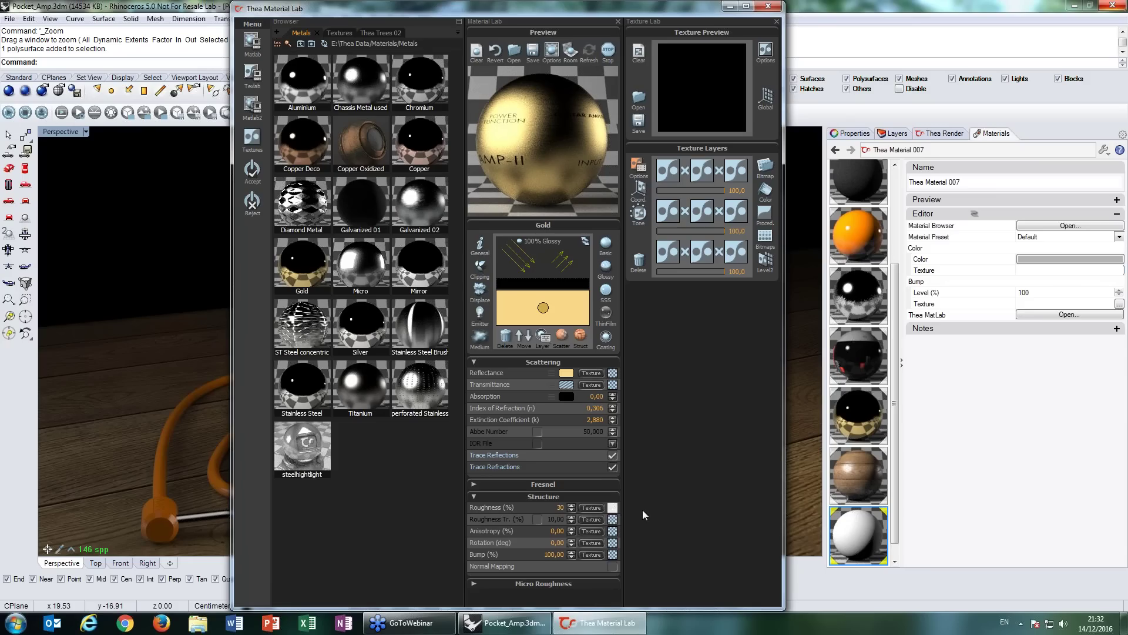
# - Accept the edited Gold material for the control panel and return to the amp render
pyautogui.click(257, 171)
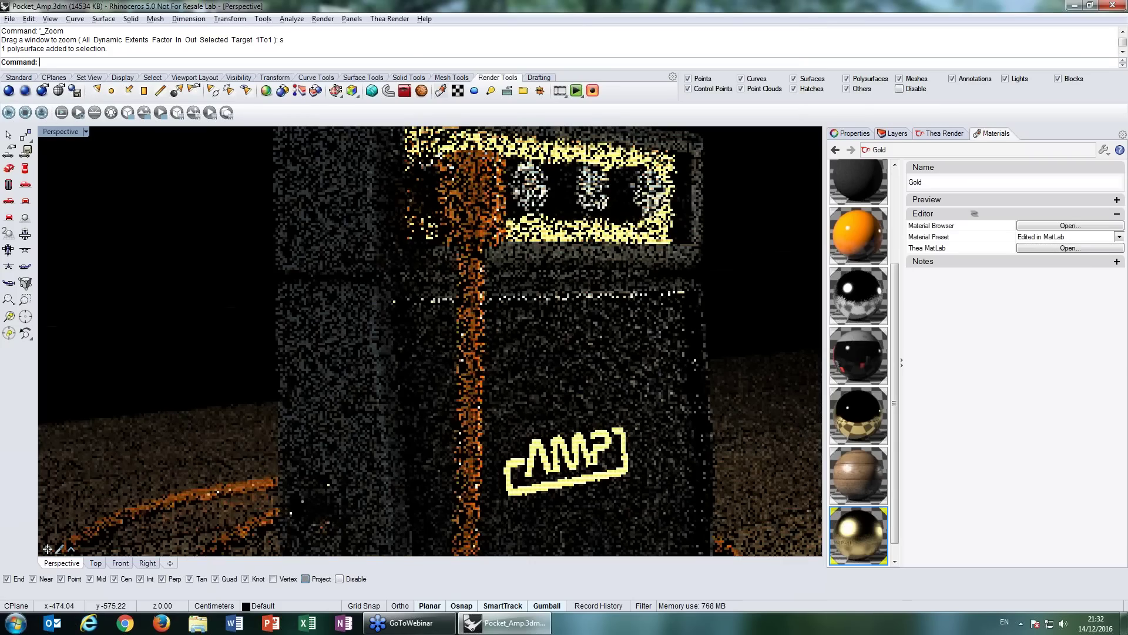
pyautogui.scroll(-2, 502, 200)
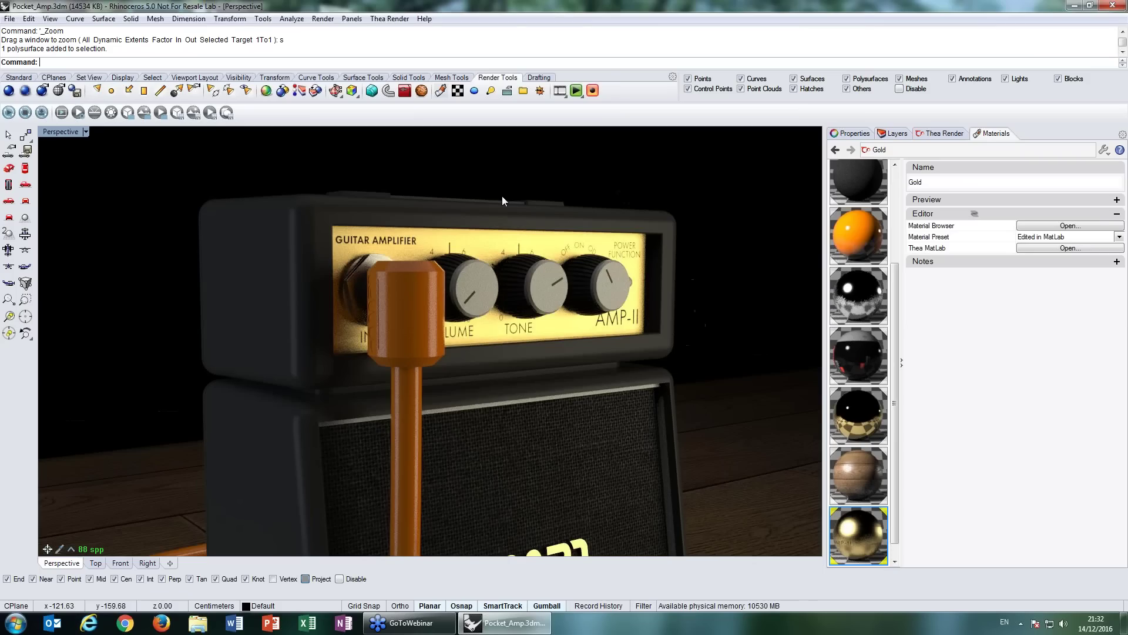
# - Give Thea Material 001 the bump texture Plastic_Bump.png and set its bump level to 10%
pyautogui.scroll(3, 876, 193)
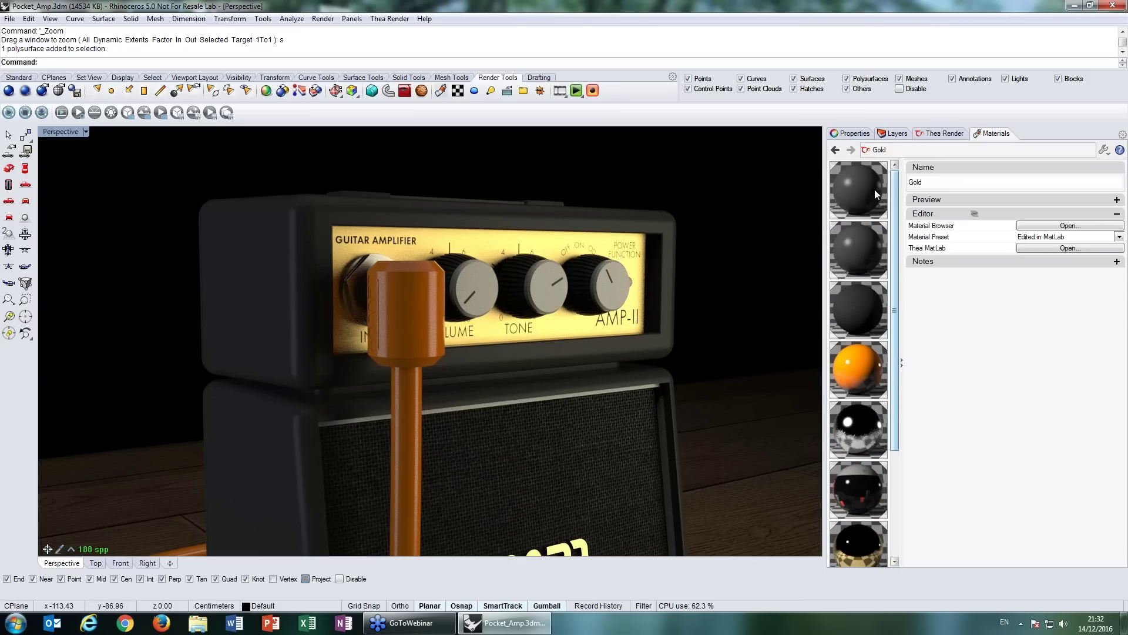
pyautogui.click(864, 188)
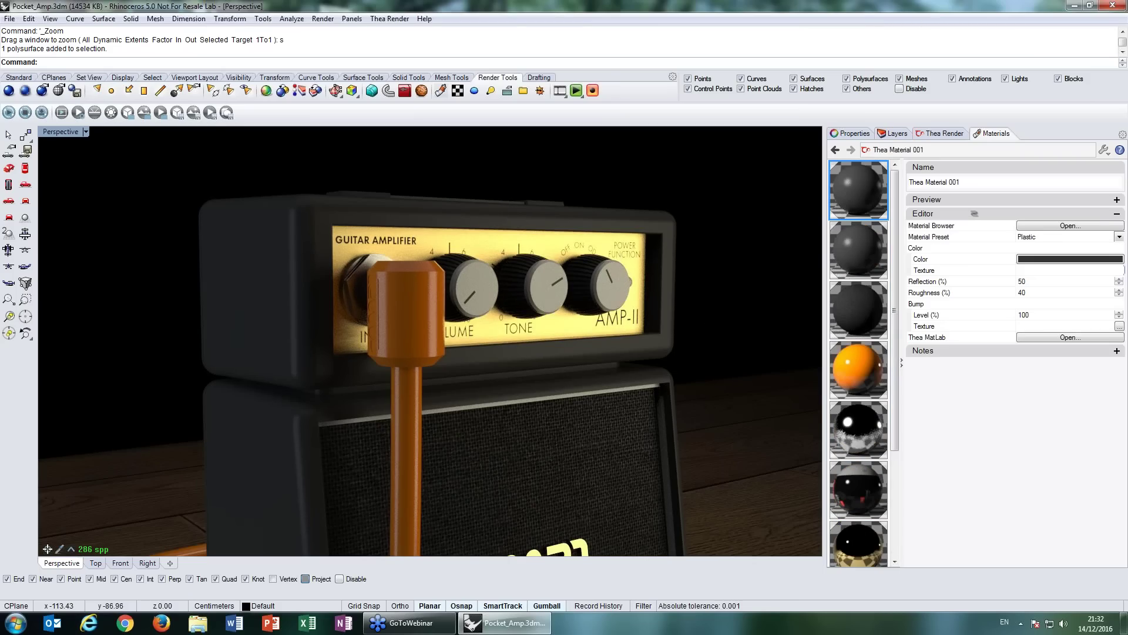
pyautogui.click(1119, 327)
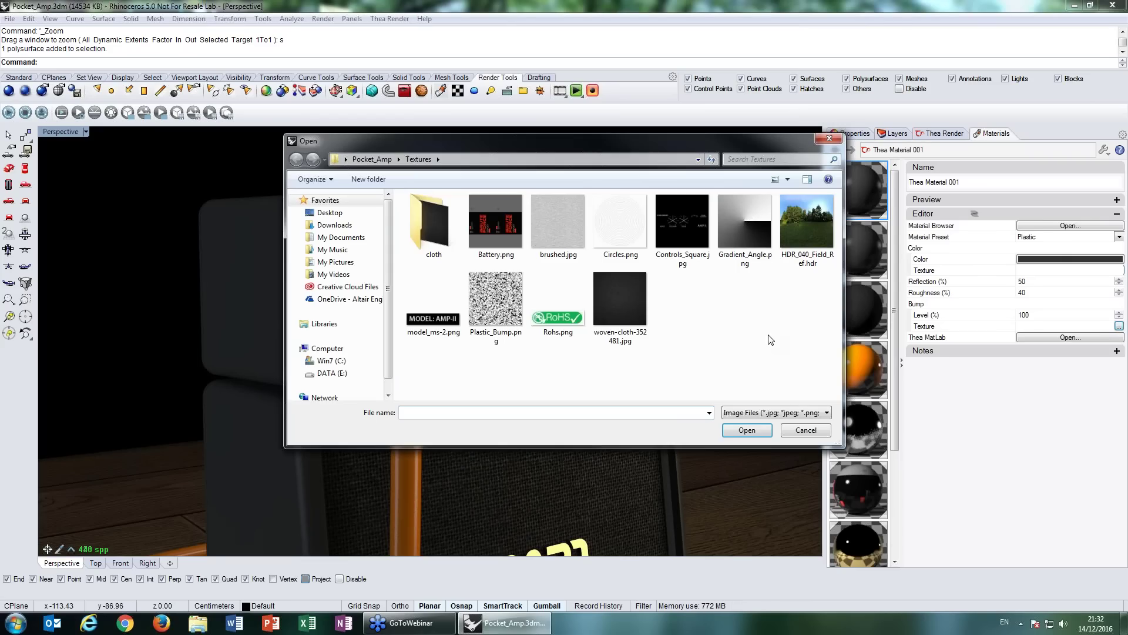
pyautogui.click(482, 302)
pyautogui.click(757, 432)
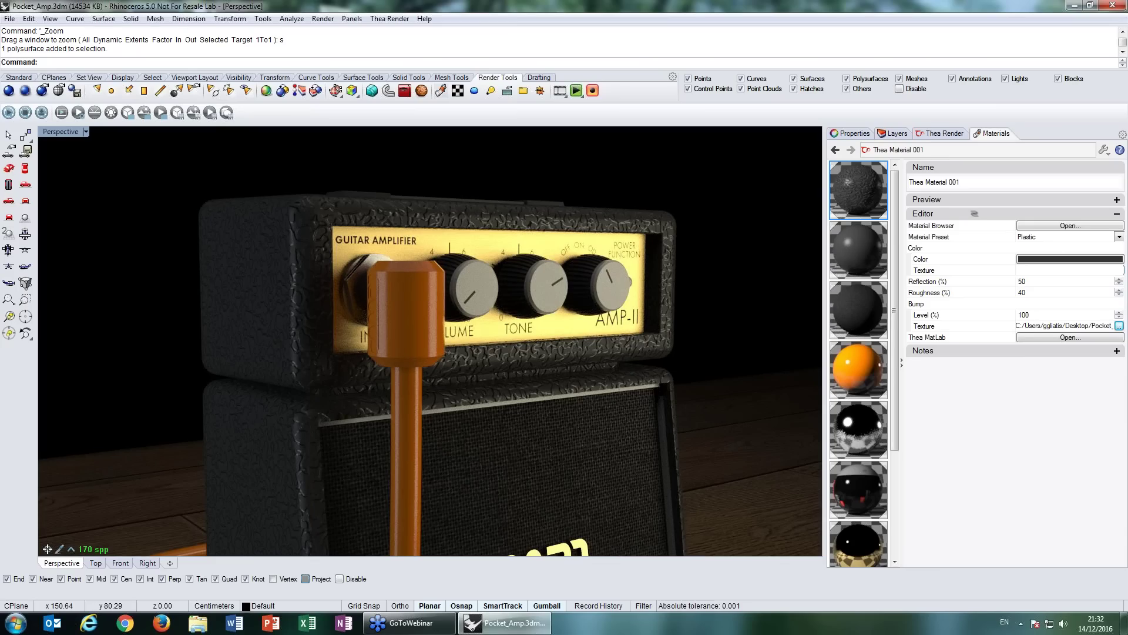
pyautogui.click(1035, 317)
pyautogui.write('10')
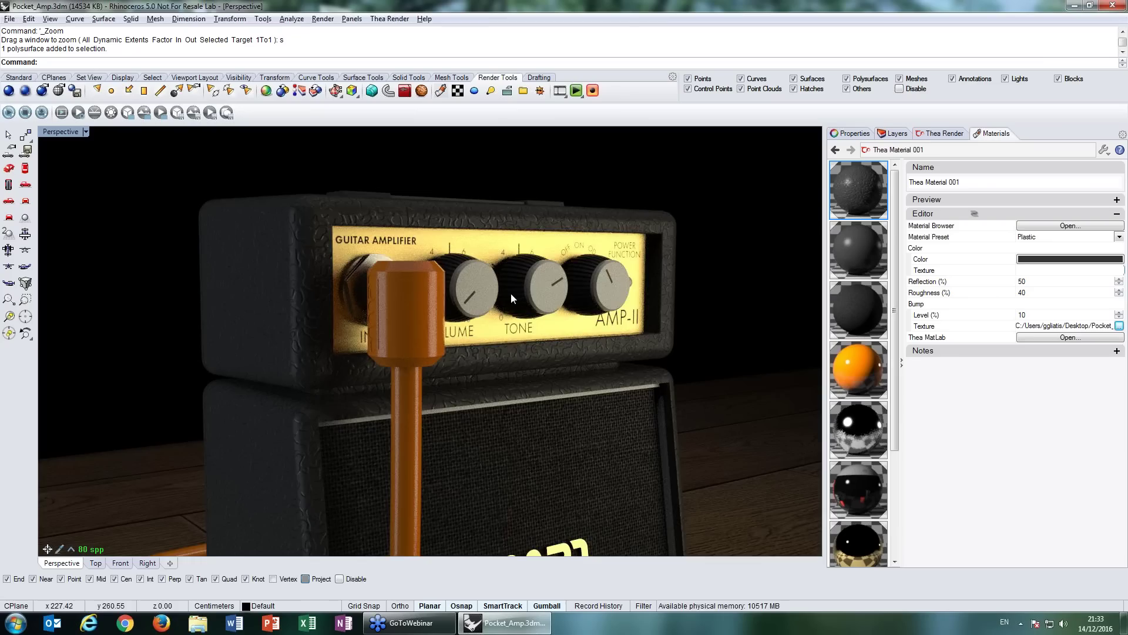
# - Select the Knobs group on the amp's control panel in the Front view
pyautogui.moveTo(510, 294); pyautogui.dragTo(537, 308, button='right')
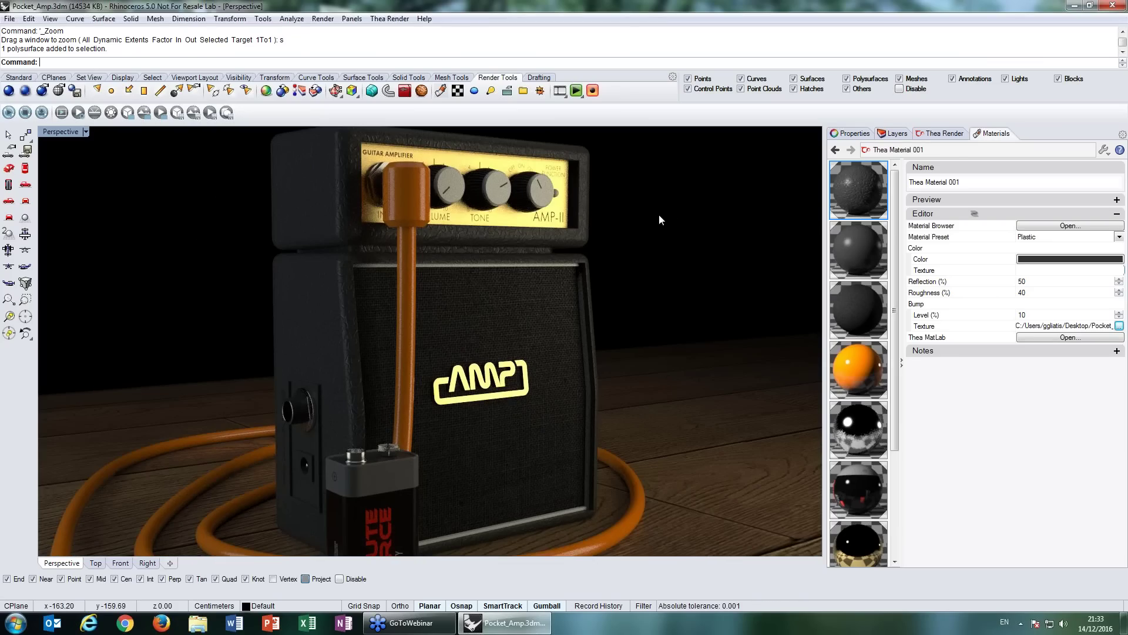
pyautogui.moveTo(660, 220); pyautogui.dragTo(431, 248, button='right')
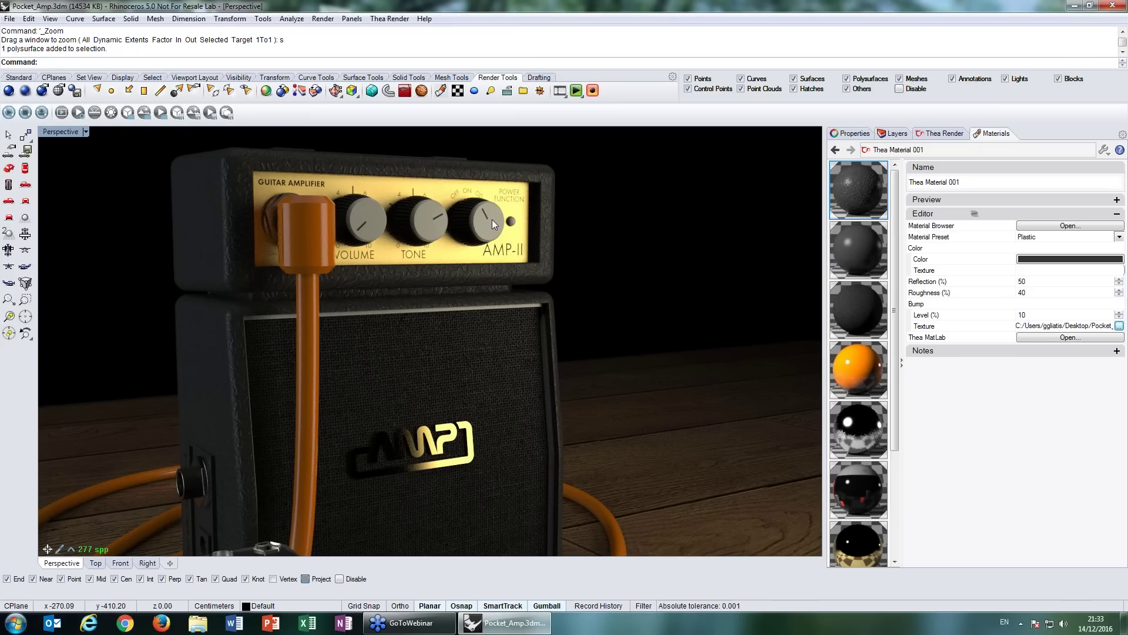
pyautogui.doubleClick(65, 131)
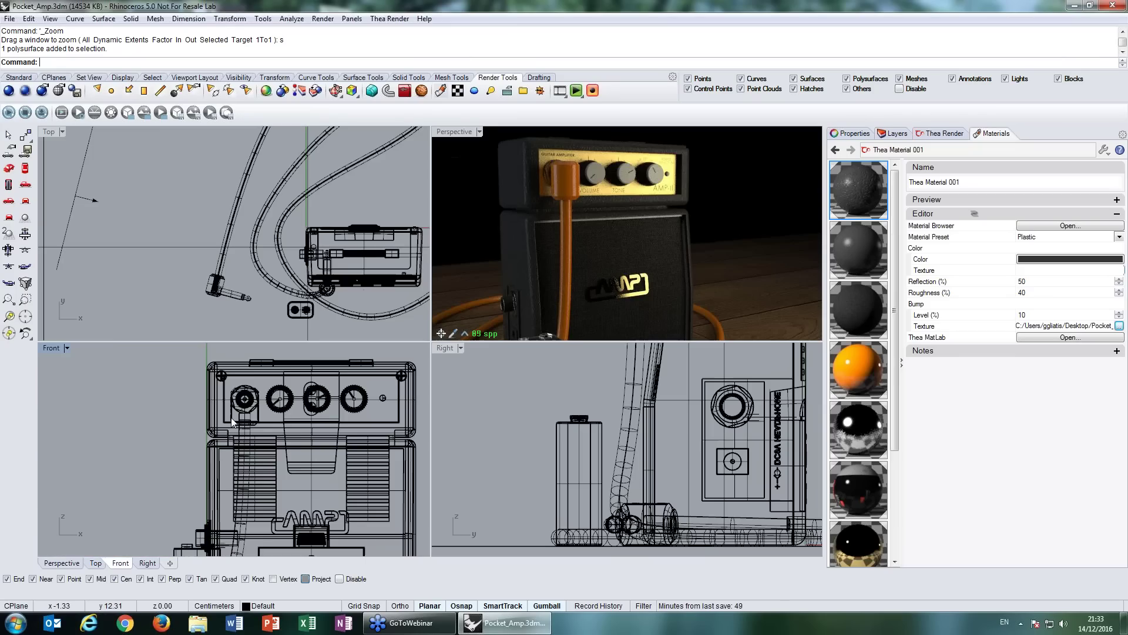
pyautogui.click(330, 412)
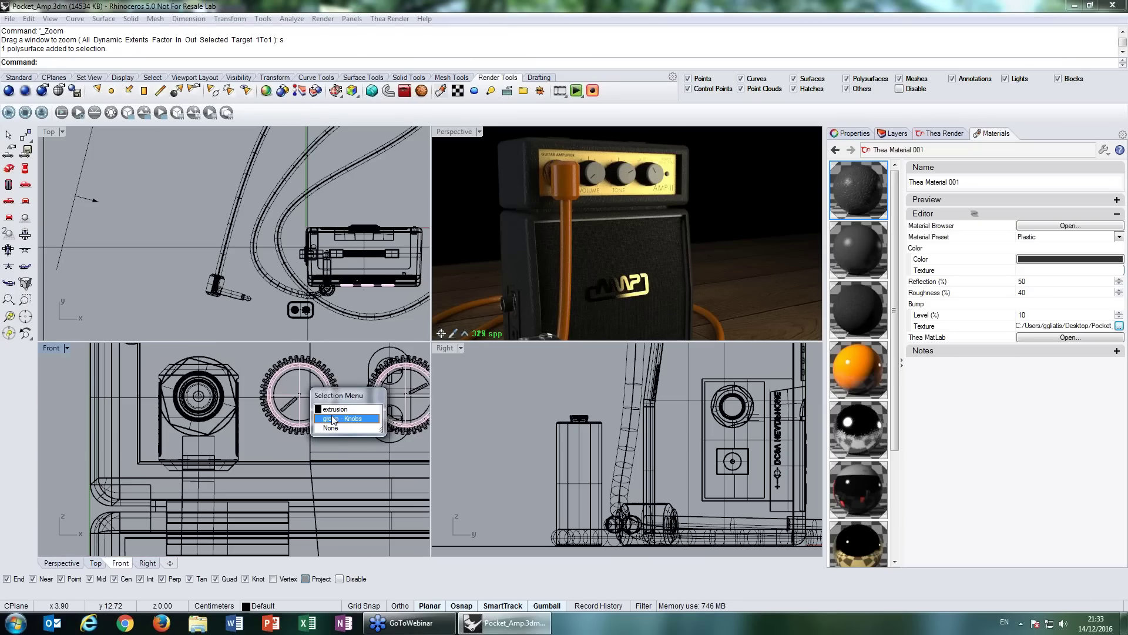
pyautogui.click(332, 419)
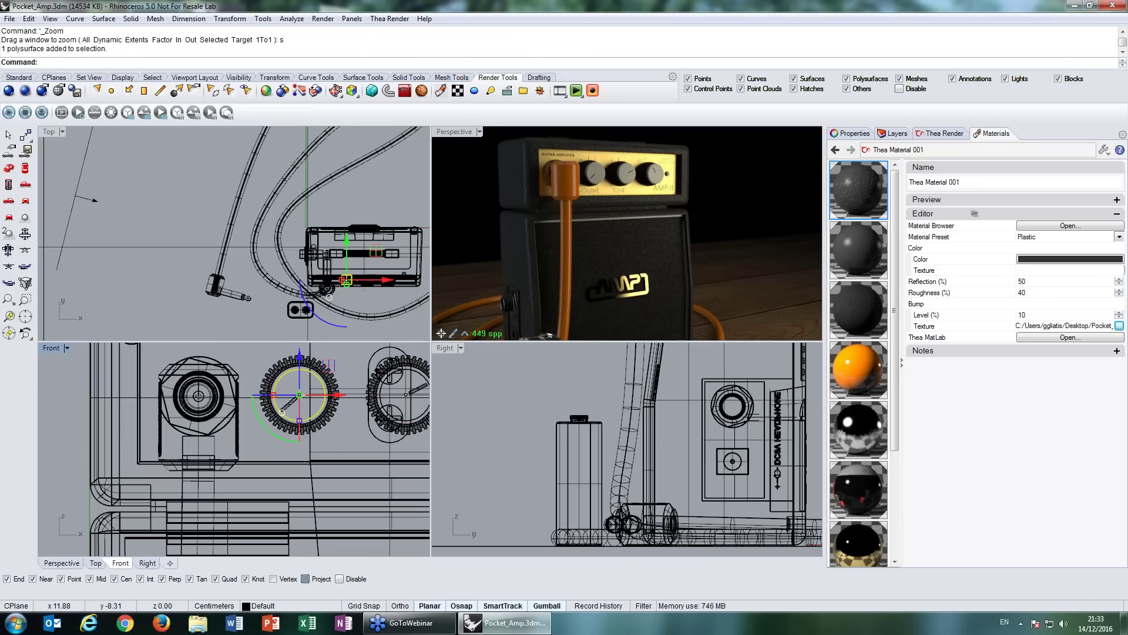
pyautogui.click(297, 379)
pyautogui.click(346, 420)
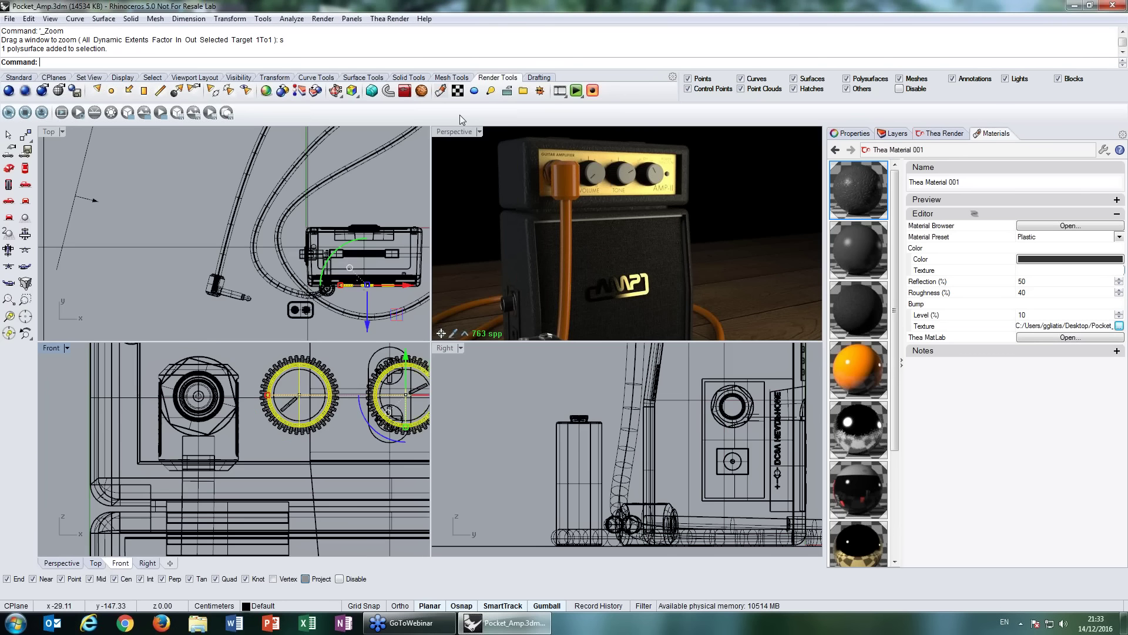
pyautogui.doubleClick(458, 131)
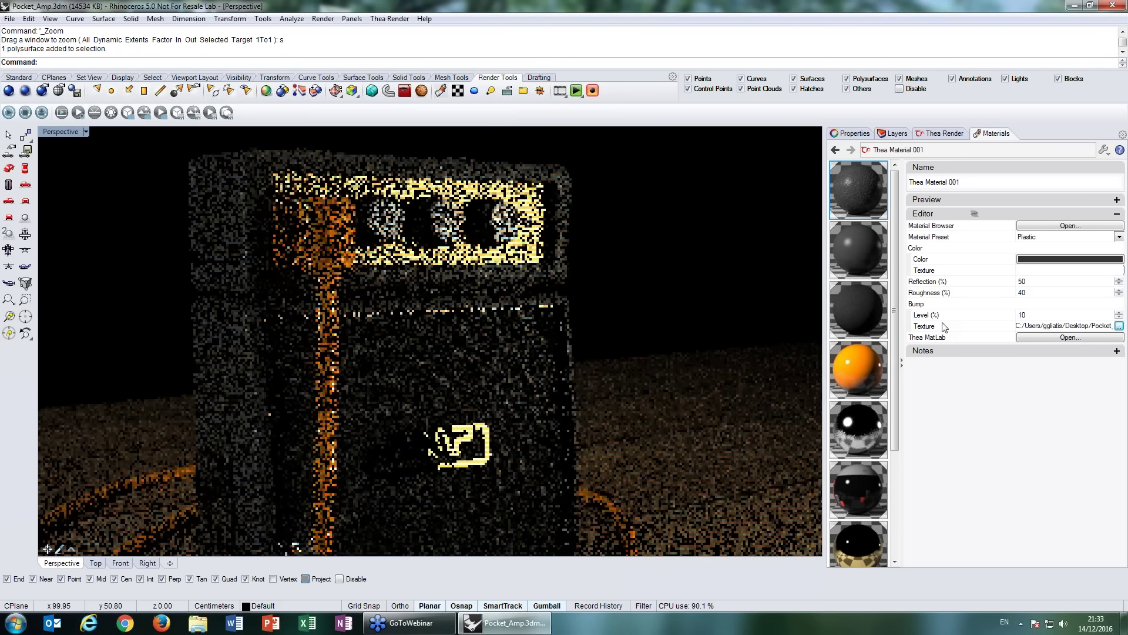
# - Create a new Thea material and load the Gold preset from the Metals library into it
pyautogui.scroll(-3, 838, 558)
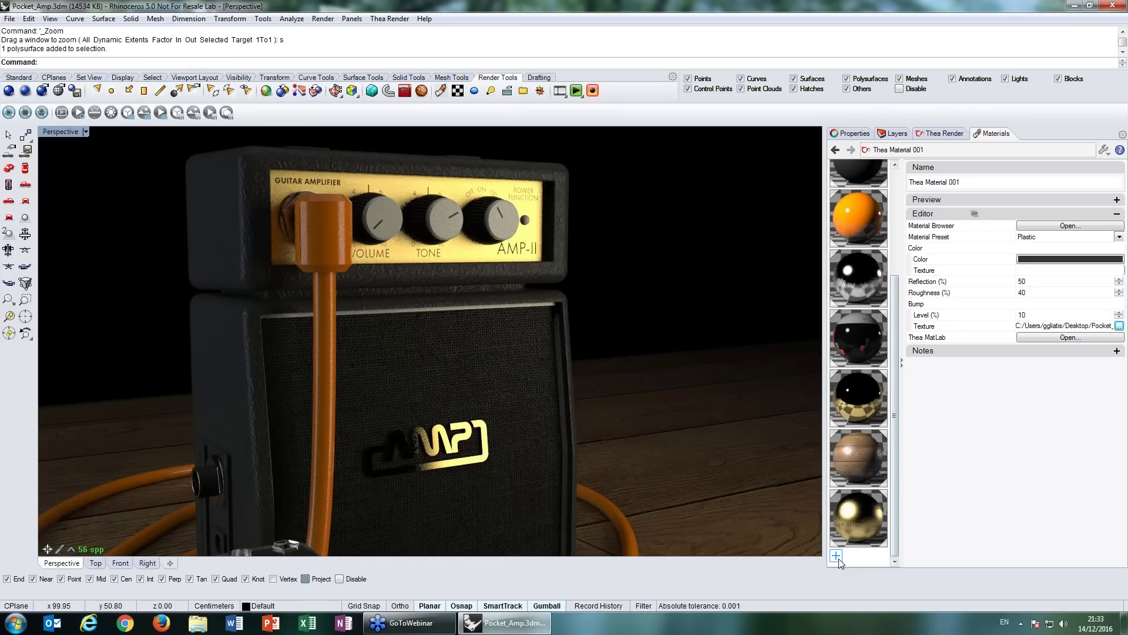
pyautogui.click(836, 556)
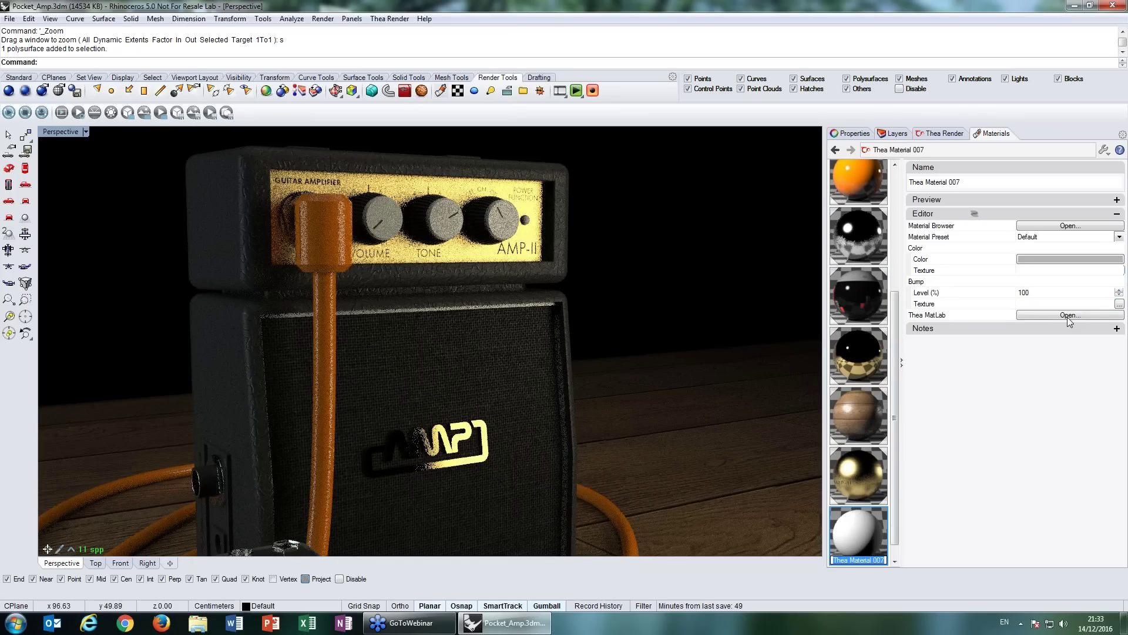
pyautogui.click(1067, 314)
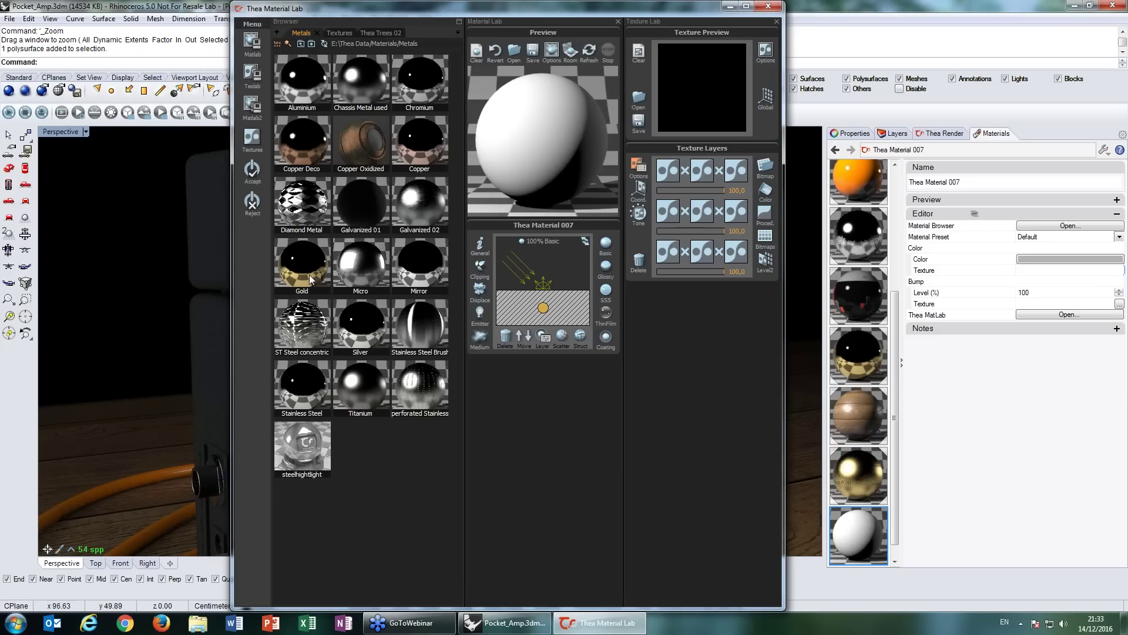
pyautogui.doubleClick(305, 265)
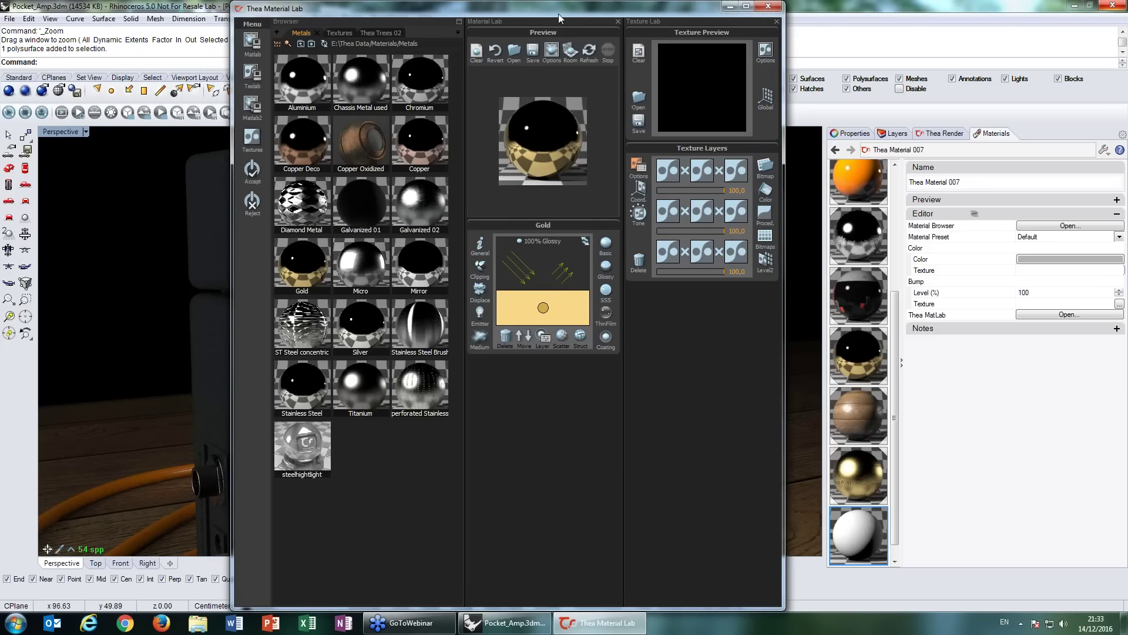
# - Set the anisotropy of the new Gold material's glossy layer to 80%
pyautogui.moveTo(560, 17); pyautogui.dragTo(356, 15)
pyautogui.click(360, 308)
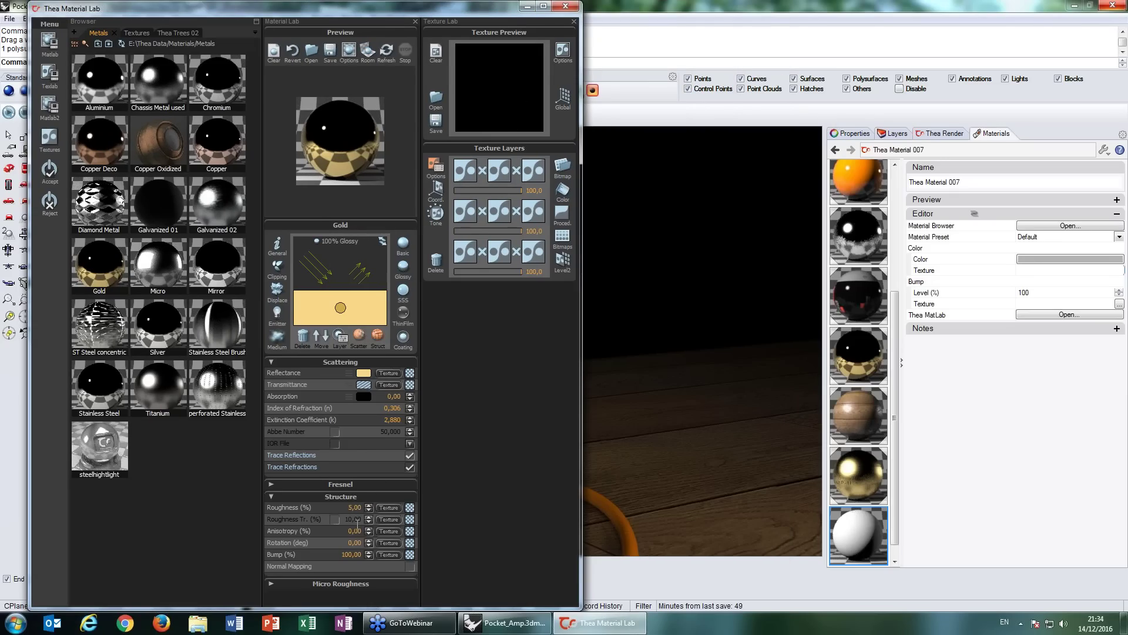
pyautogui.click(387, 51)
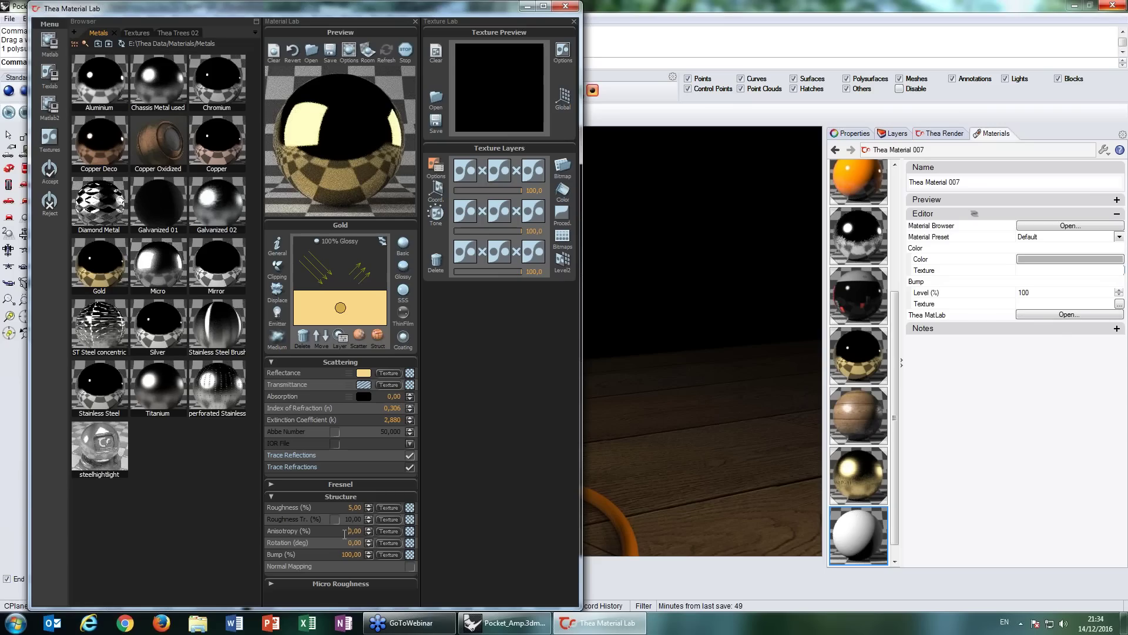
pyautogui.write('80')
pyautogui.click(350, 545)
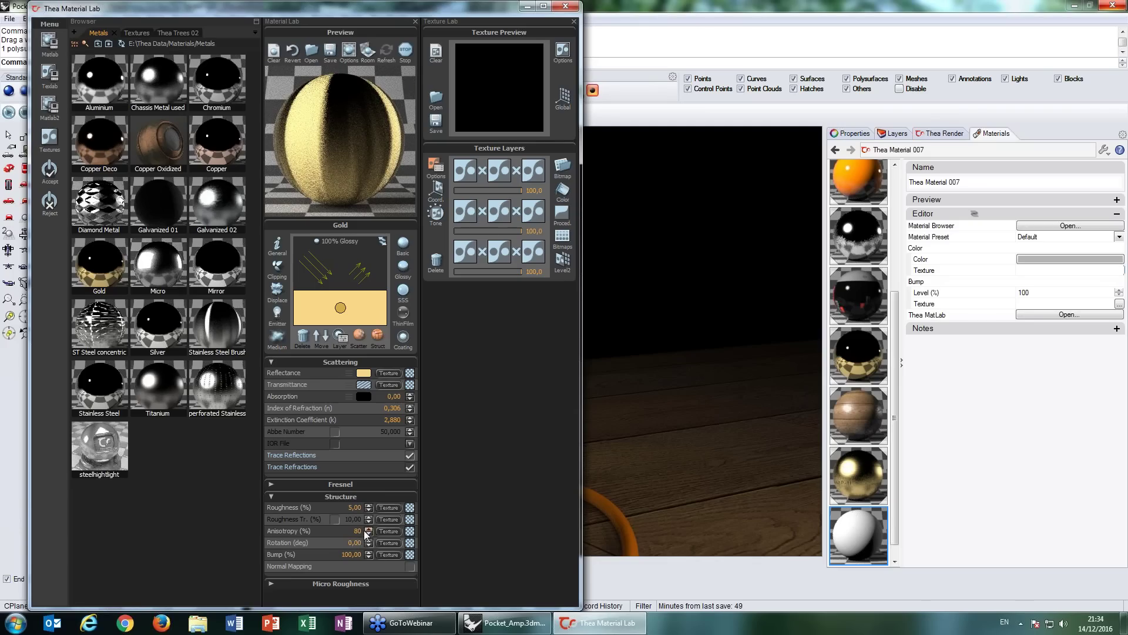
# - Use Gradient_Angle.png as the rotation texture of the glossy gold layer
pyautogui.click(410, 546)
pyautogui.scroll(-3, 724, 247)
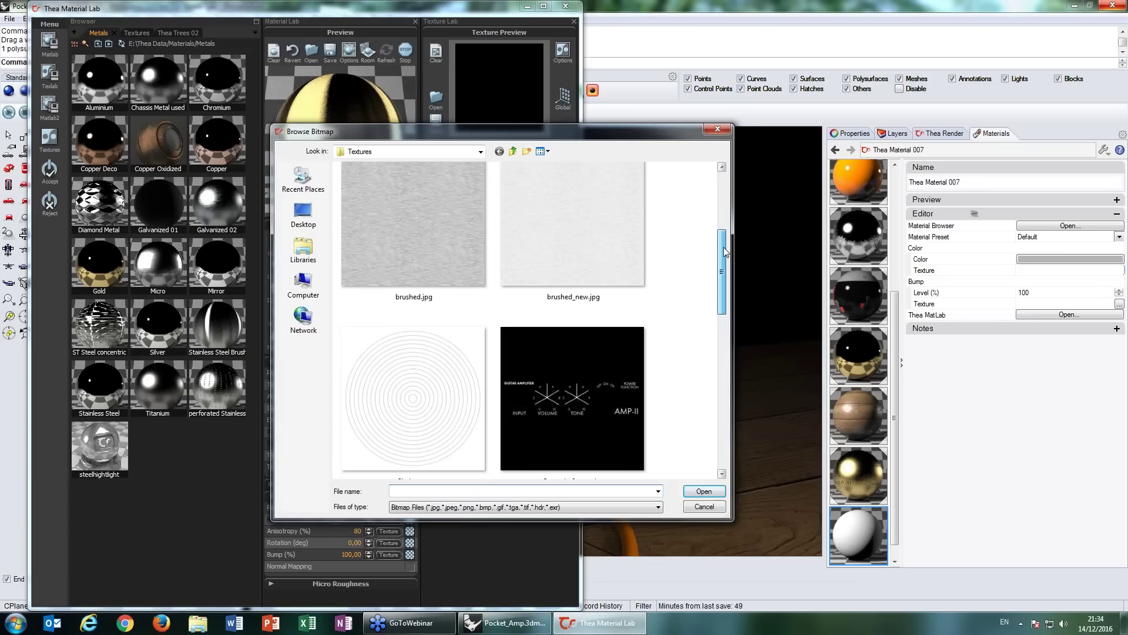
pyautogui.scroll(-3, 487, 319)
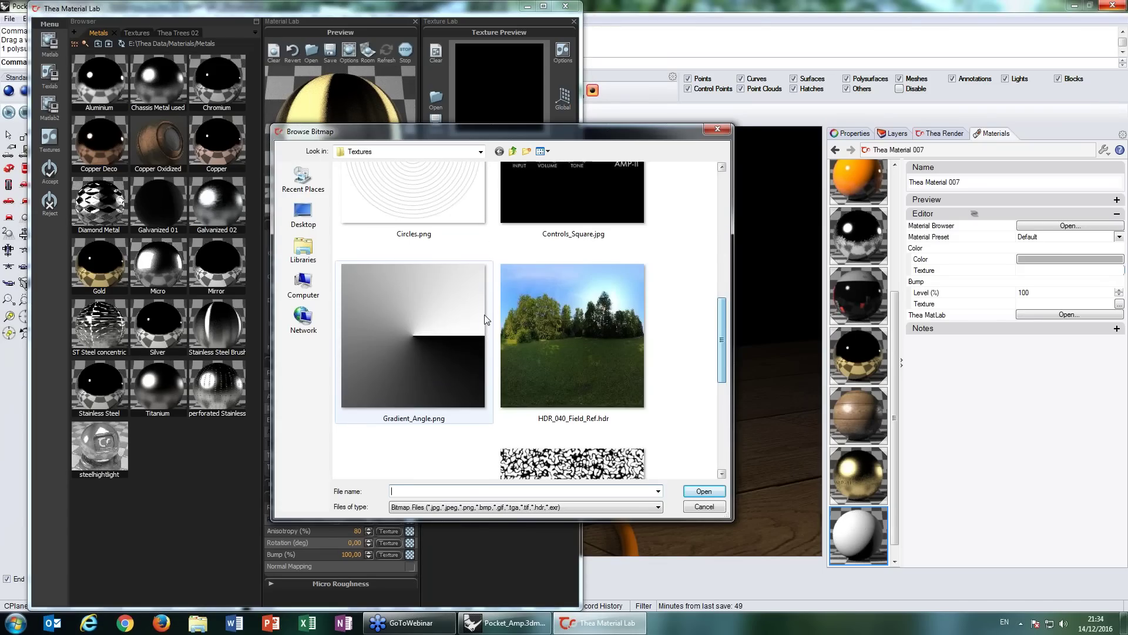
pyautogui.click(486, 319)
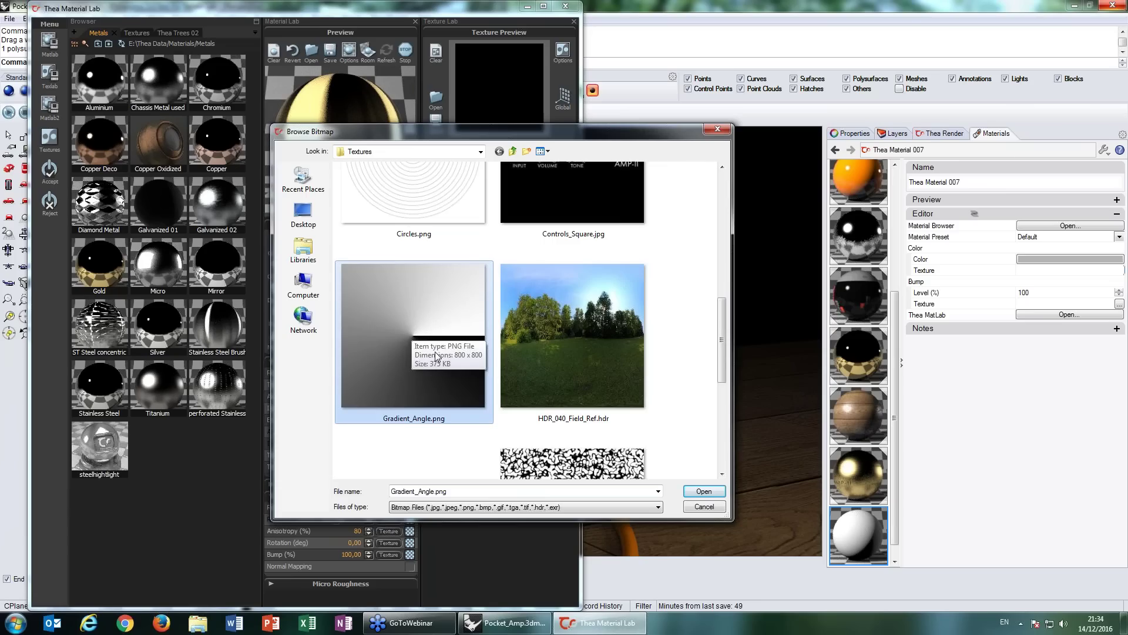
pyautogui.click(701, 493)
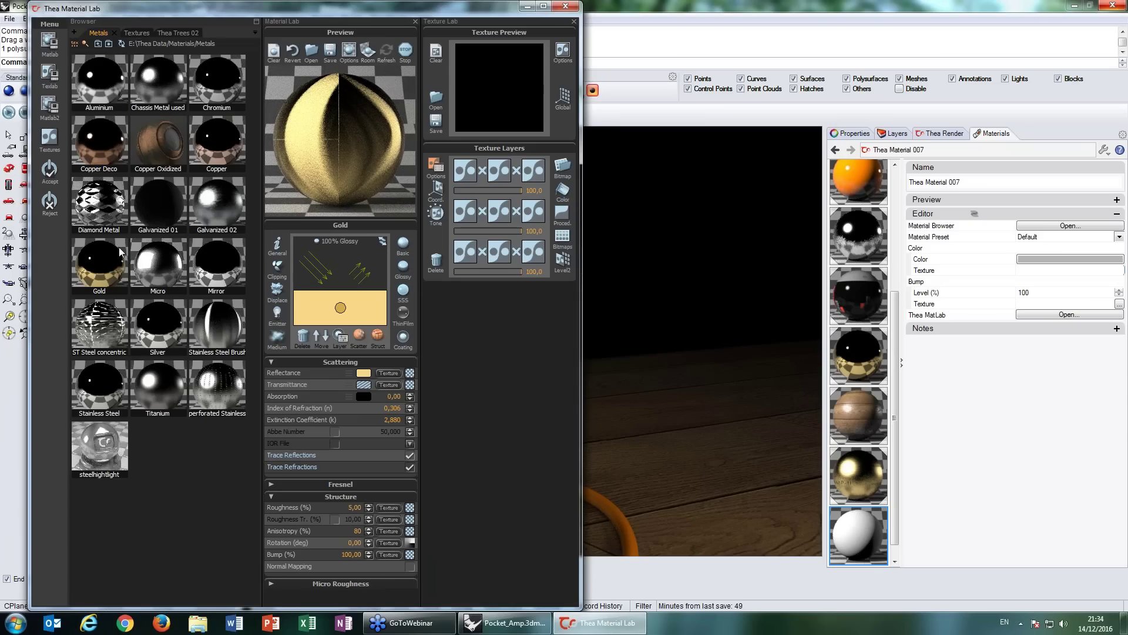
# - Use Circles.png as the bump texture of the glossy gold layer and set the bump to 10%
pyautogui.click(410, 554)
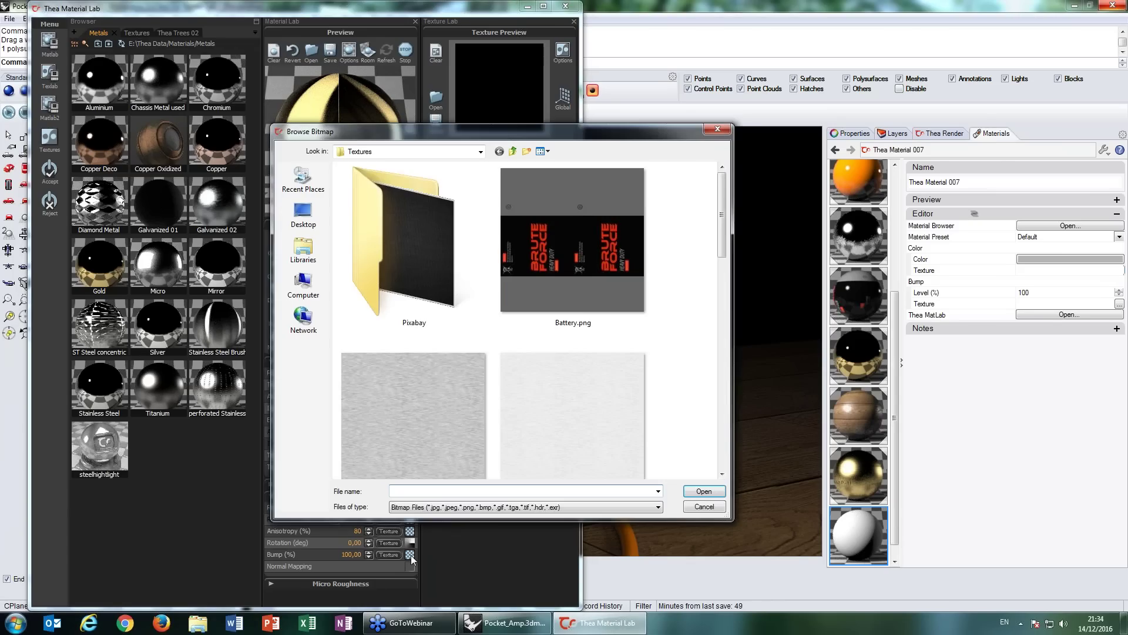
pyautogui.moveTo(722, 189); pyautogui.dragTo(723, 268)
pyautogui.click(416, 319)
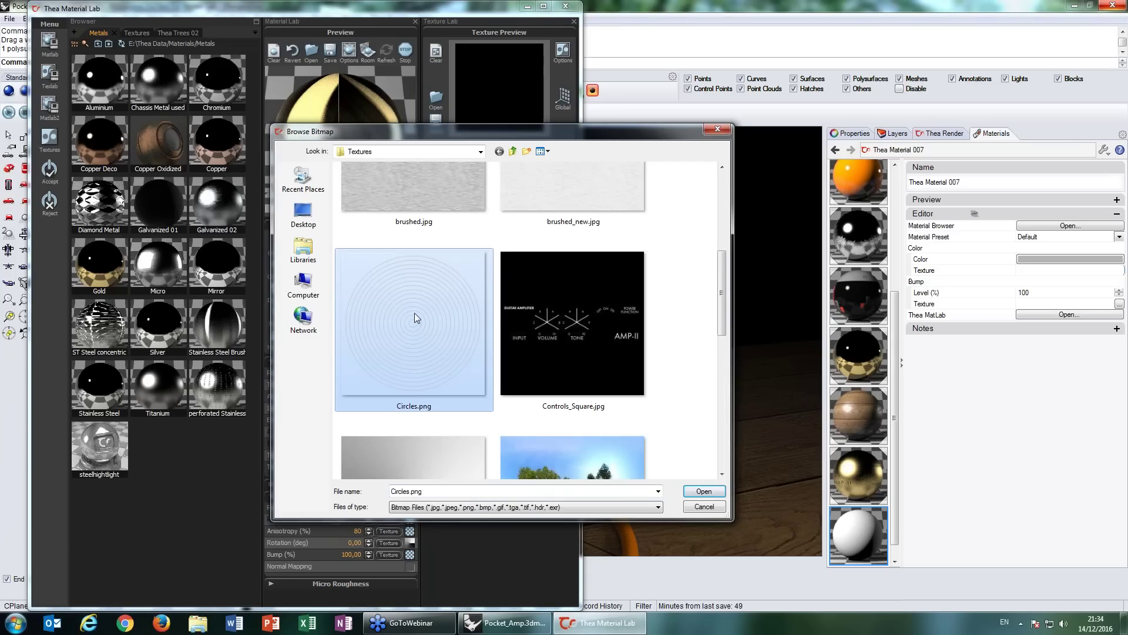
pyautogui.click(703, 491)
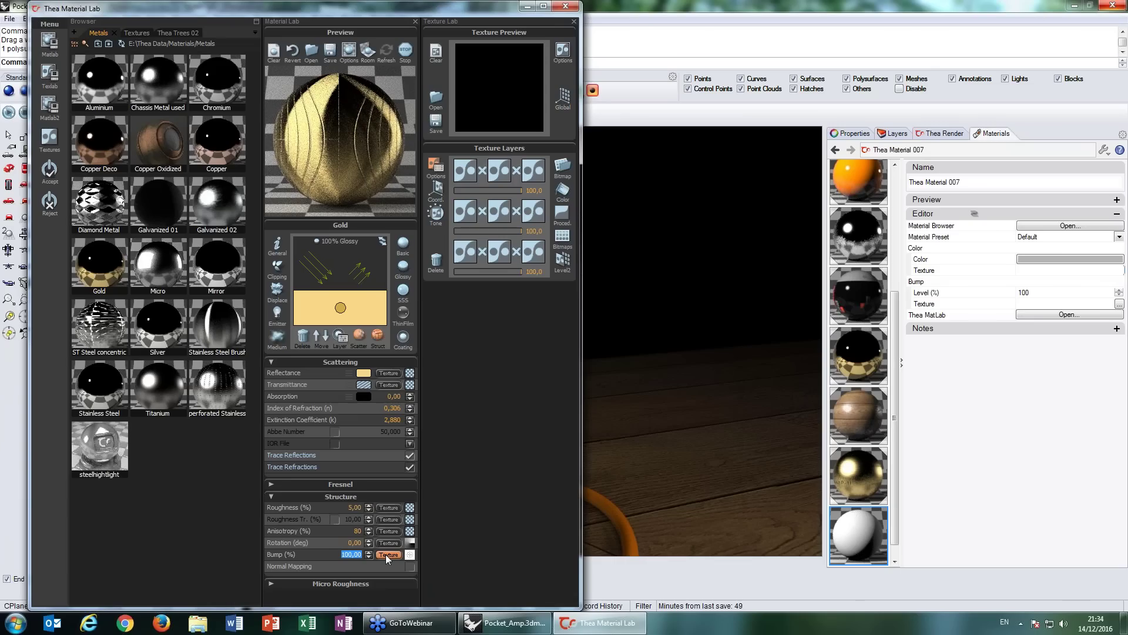
pyautogui.write('10')
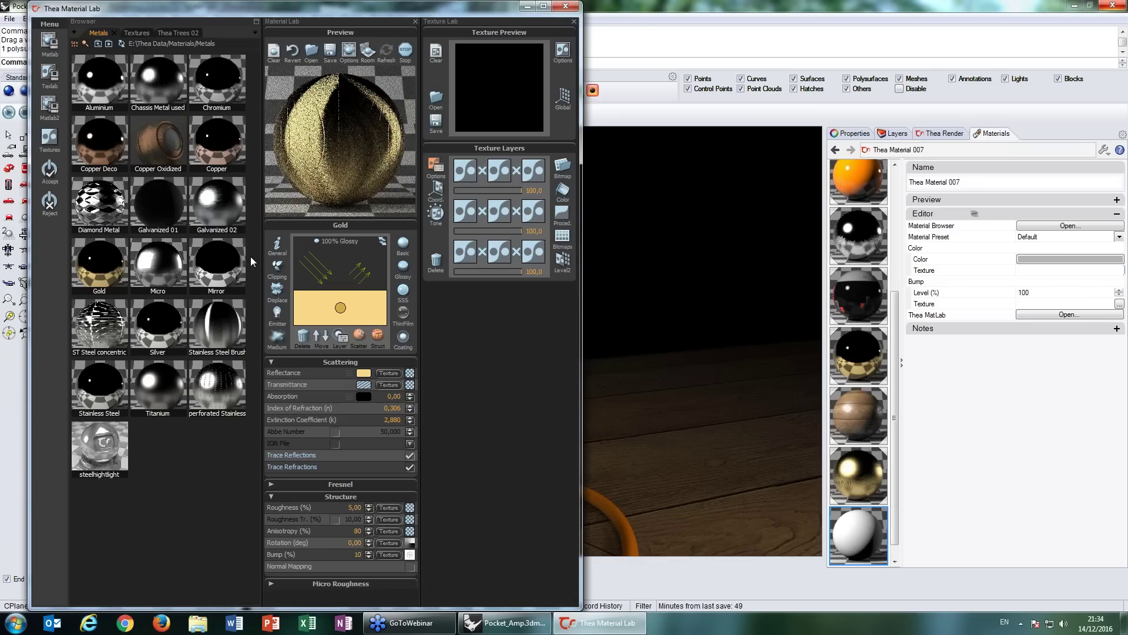
# - Accept the anisotropic Gold material and assign it to the selected knobs
pyautogui.click(47, 172)
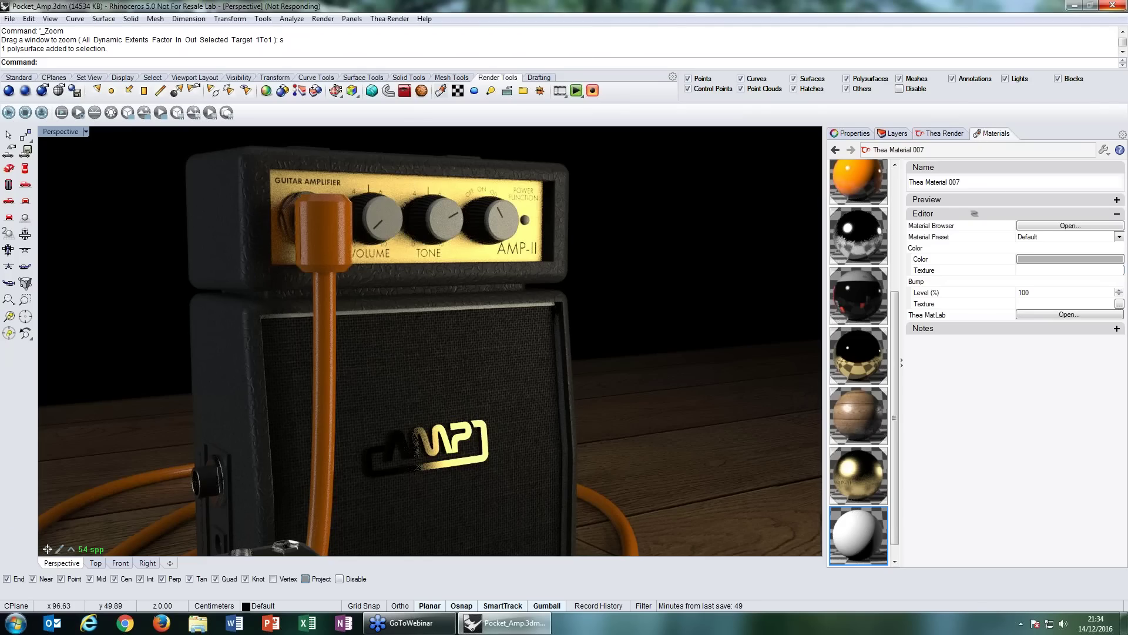
pyautogui.rightClick(856, 529)
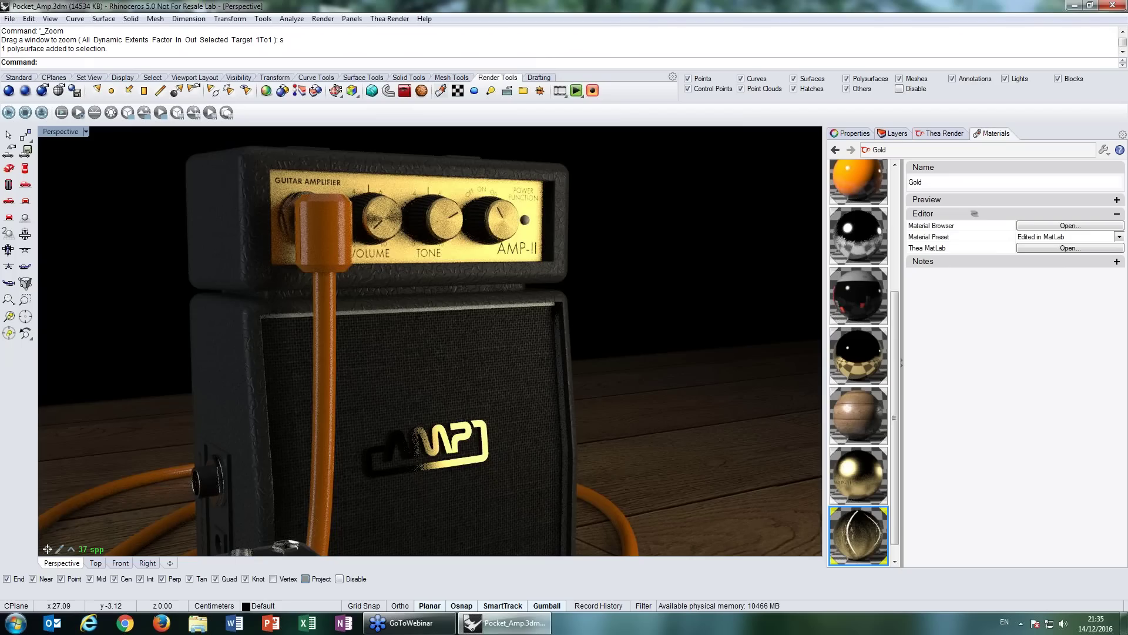
pyautogui.keyDown('shift'); pyautogui.moveTo(612, 202); pyautogui.dragTo(641, 229, button='right'); pyautogui.keyUp('shift')
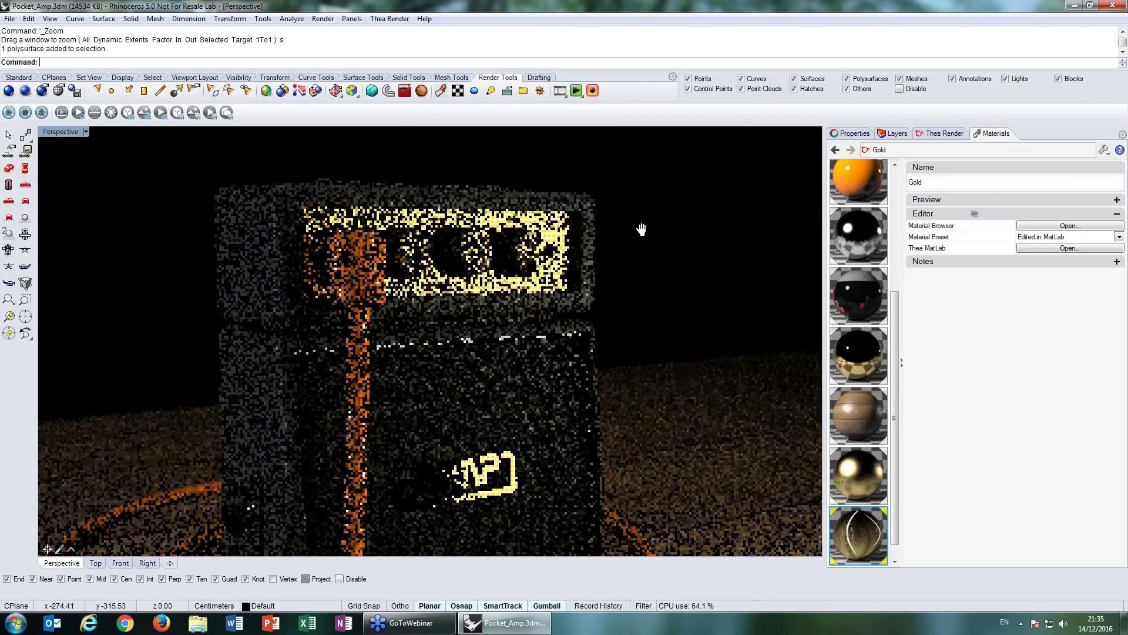
pyautogui.scroll(3, 458, 237)
pyautogui.keyDown('shift'); pyautogui.moveTo(457, 237); pyautogui.dragTo(450, 240, button='right'); pyautogui.keyUp('shift')
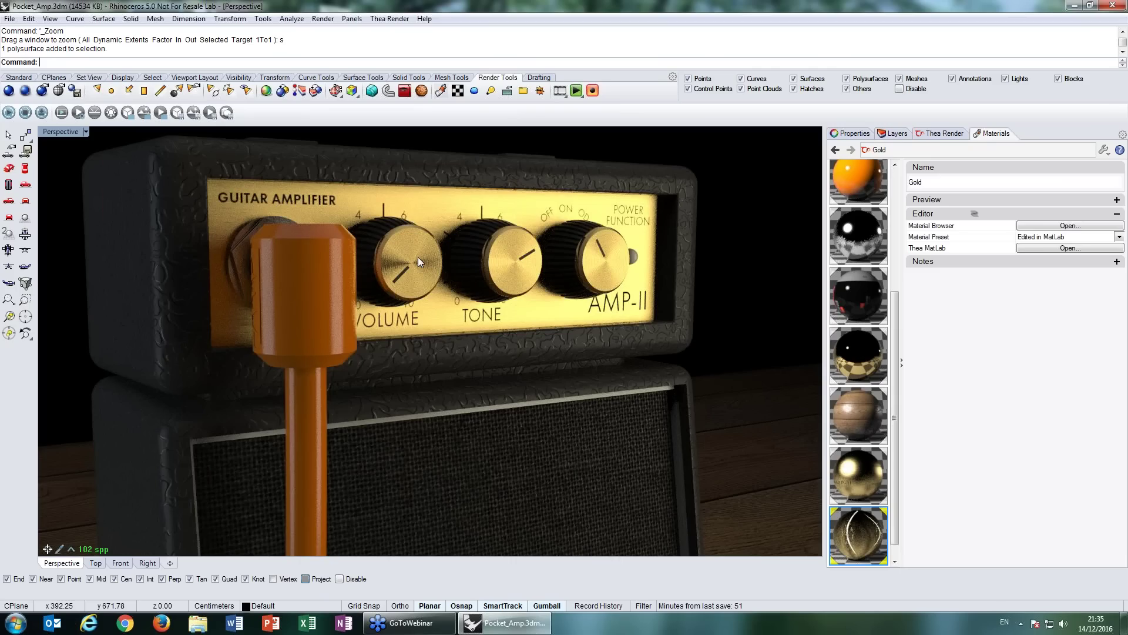
pyautogui.scroll(-5, 419, 257)
pyautogui.keyDown('shift'); pyautogui.moveTo(418, 256); pyautogui.dragTo(377, 333, button='right'); pyautogui.keyUp('shift')
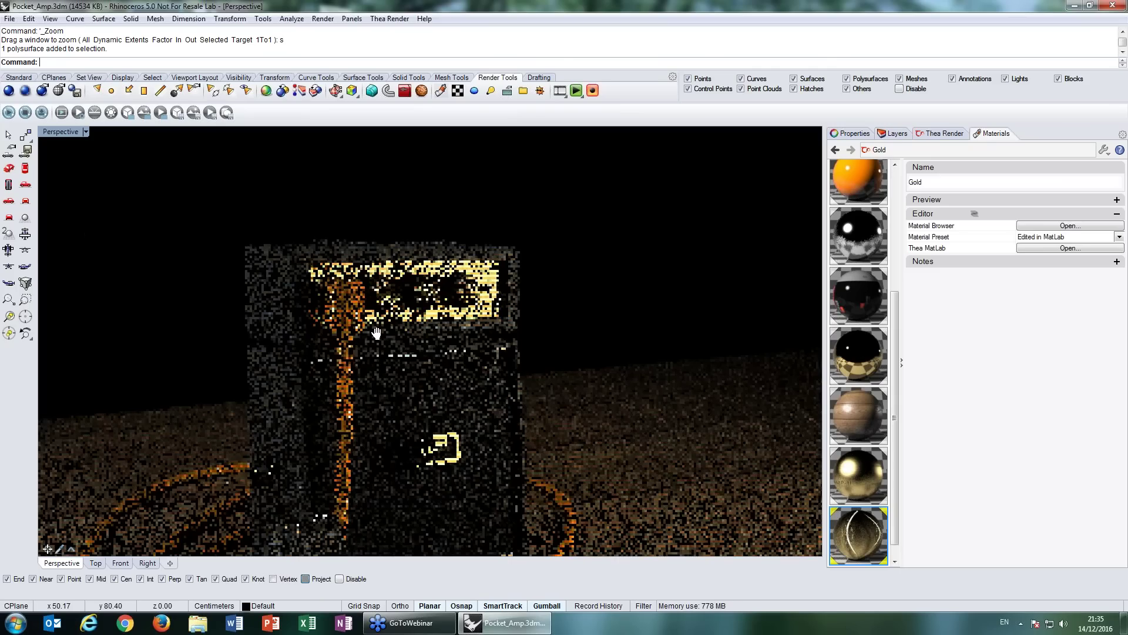
# - Select the small power LED on the amp's control panel and stop the interactive viewport render
pyautogui.keyDown('shift'); pyautogui.moveTo(376, 333); pyautogui.dragTo(343, 329, button='right'); pyautogui.keyUp('shift')
pyautogui.click(441, 223)
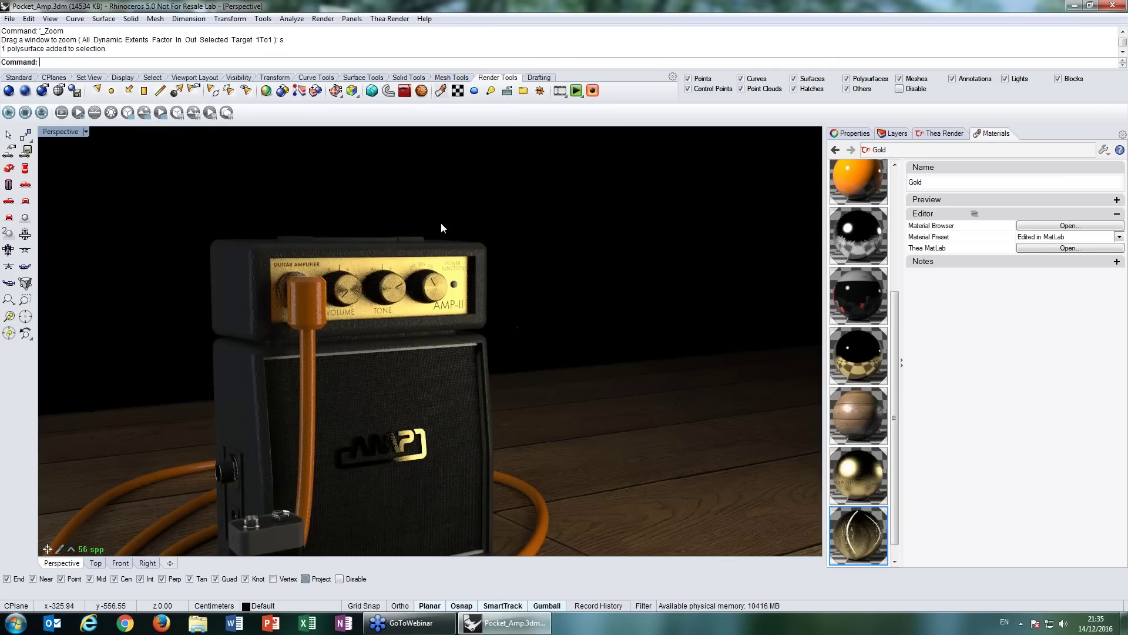
pyautogui.click(187, 422)
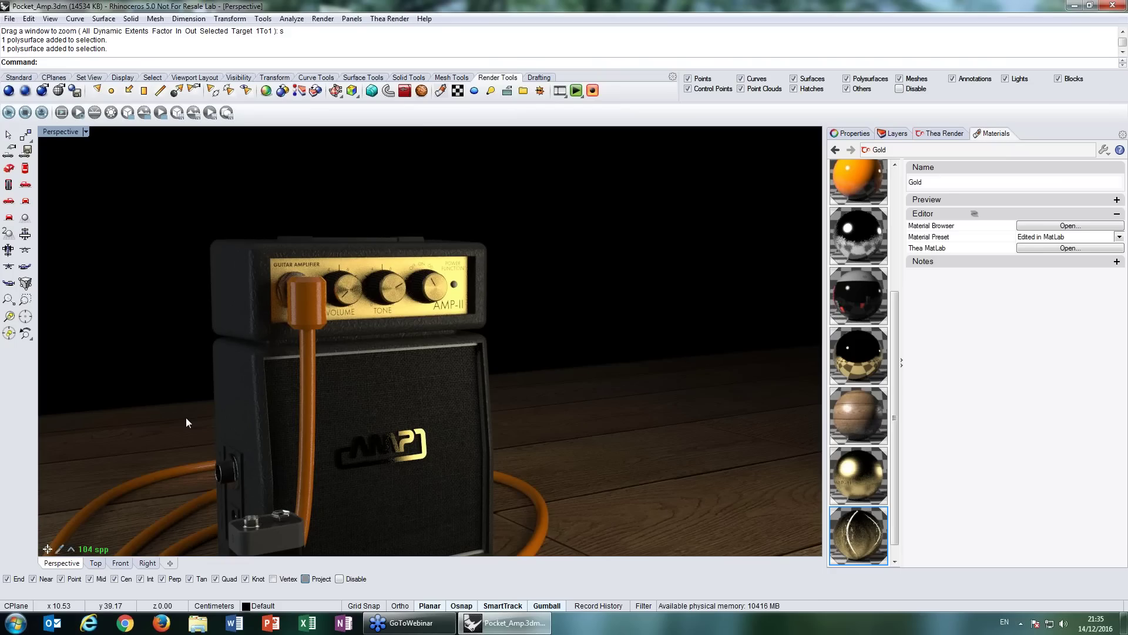
pyautogui.doubleClick(61, 132)
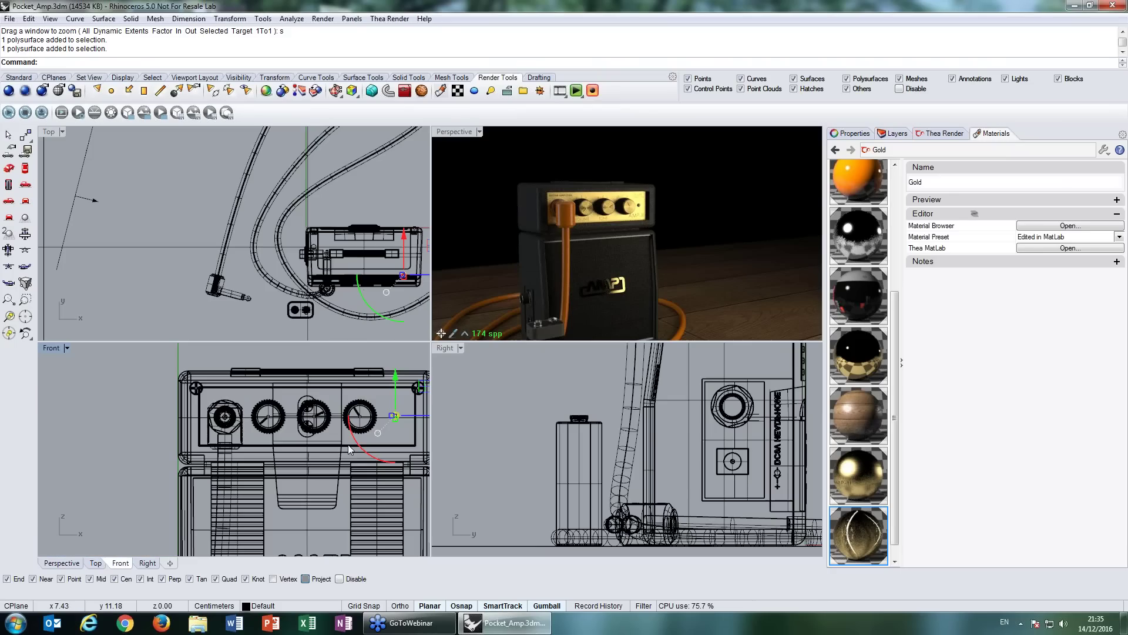
pyautogui.scroll(12, 406, 420)
pyautogui.click(454, 133)
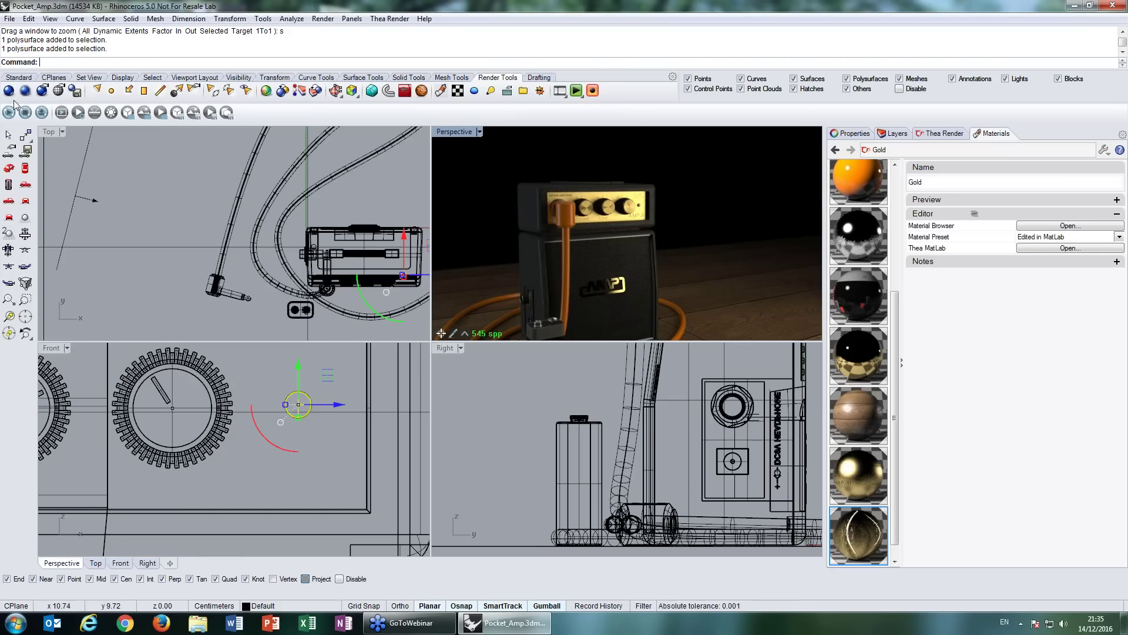
pyautogui.click(9, 112)
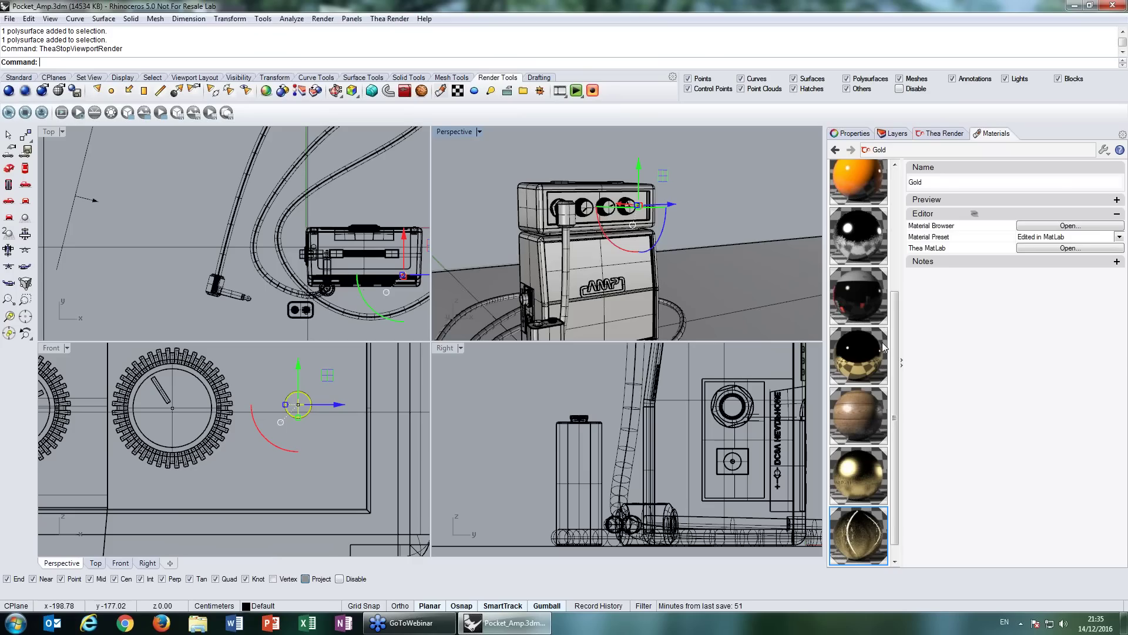
# - Create a new Thea material and assign it to the selected power LED
pyautogui.moveTo(895, 309); pyautogui.dragTo(897, 320)
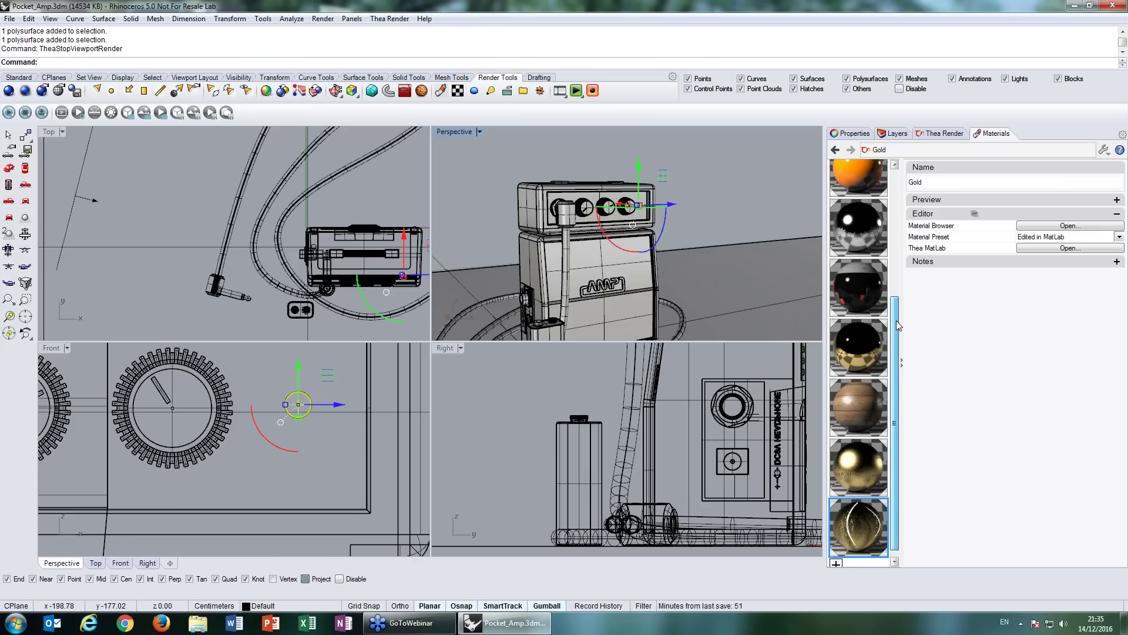
pyautogui.click(836, 562)
pyautogui.click(389, 240)
pyautogui.click(521, 385)
pyautogui.rightClick(867, 534)
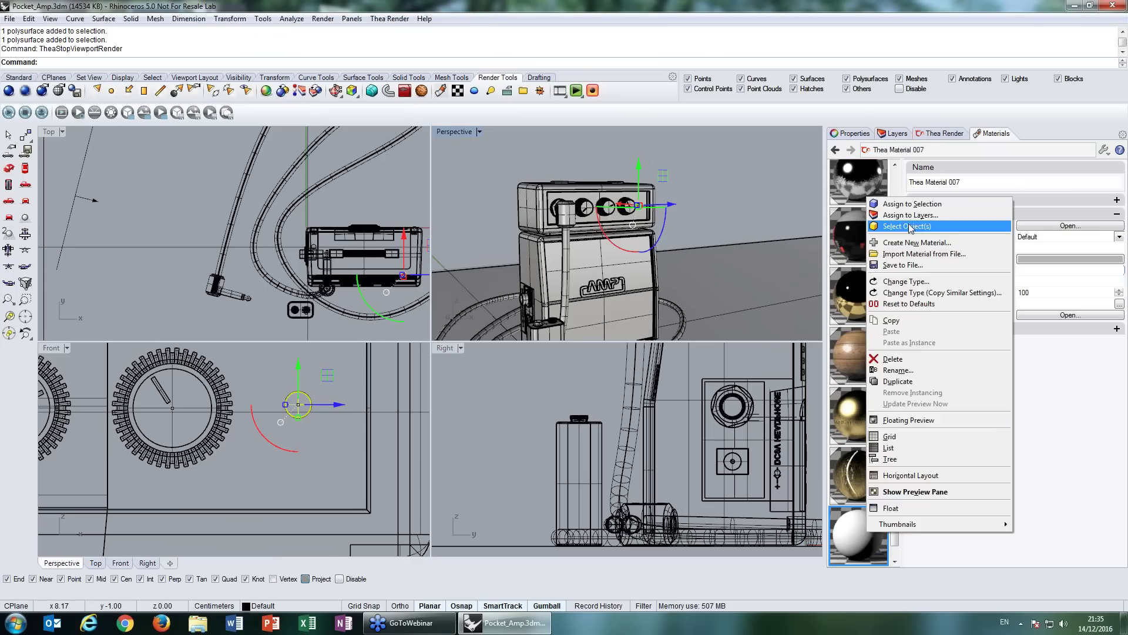
pyautogui.click(918, 200)
# - Give the new LED material the Emitter preset and a red color of RGB 217, 0, 0
pyautogui.click(1045, 237)
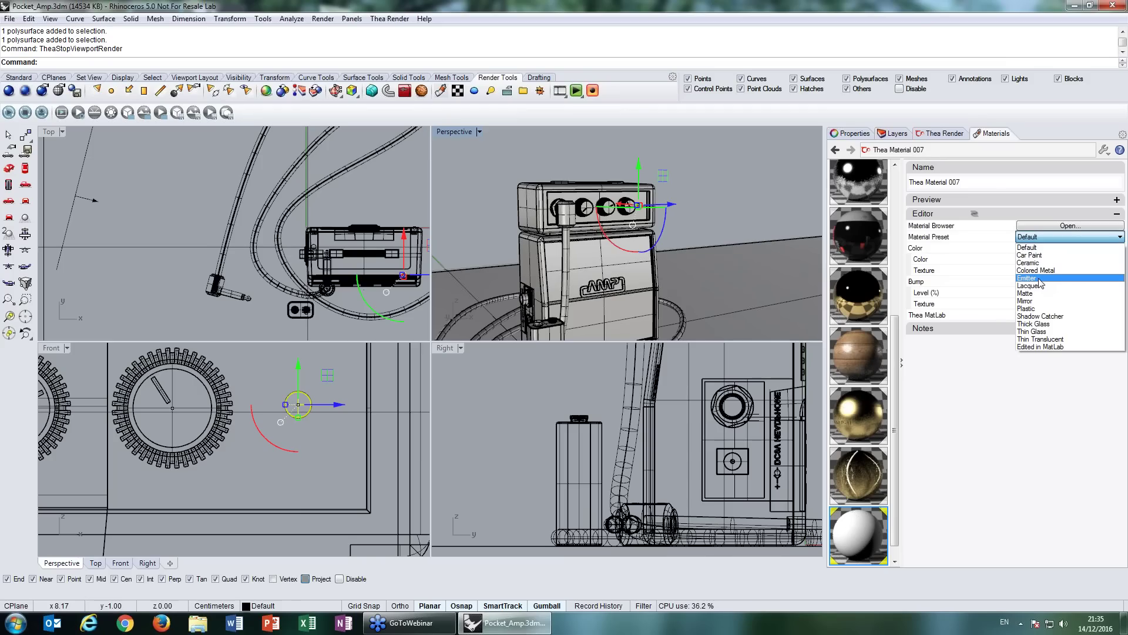
pyautogui.click(1039, 279)
pyautogui.click(1036, 260)
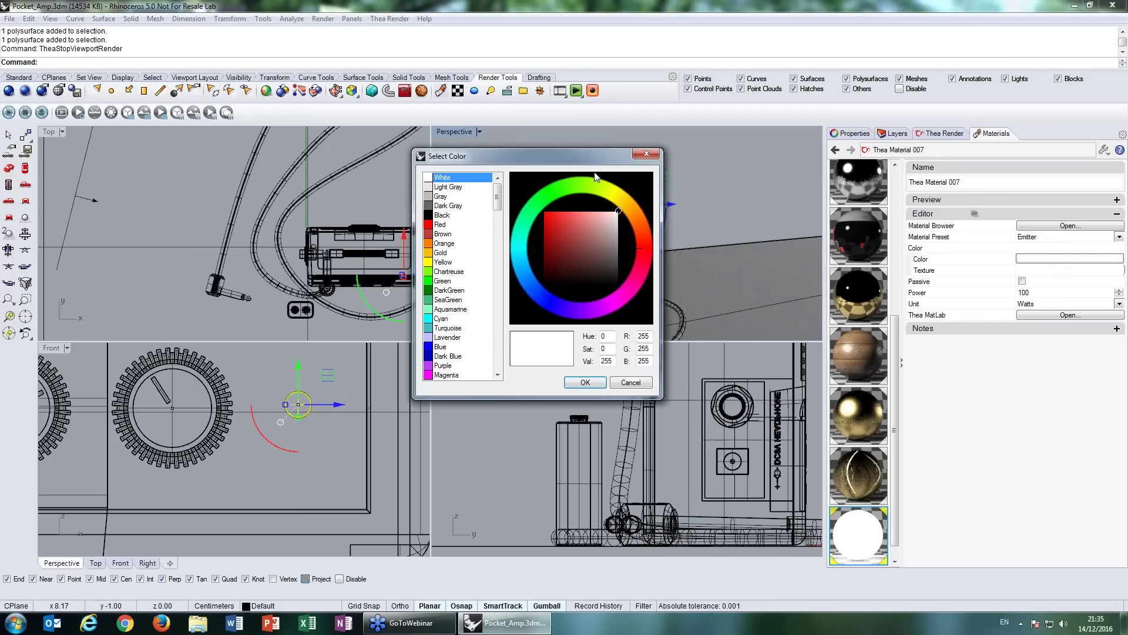
pyautogui.click(554, 211)
pyautogui.moveTo(553, 211); pyautogui.dragTo(553, 214)
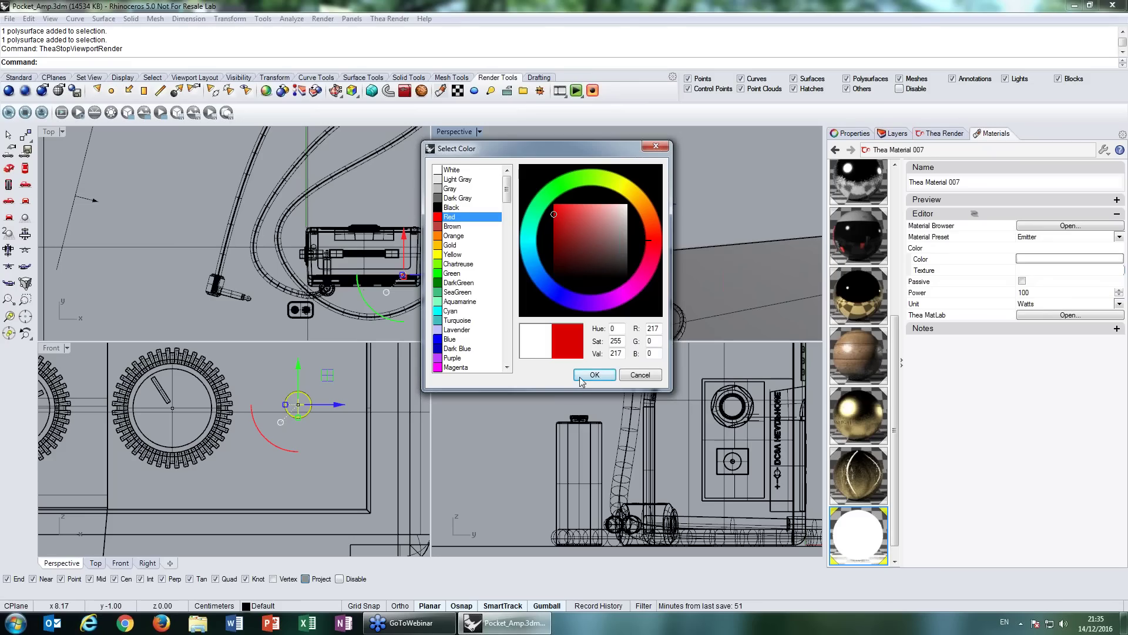
pyautogui.click(594, 375)
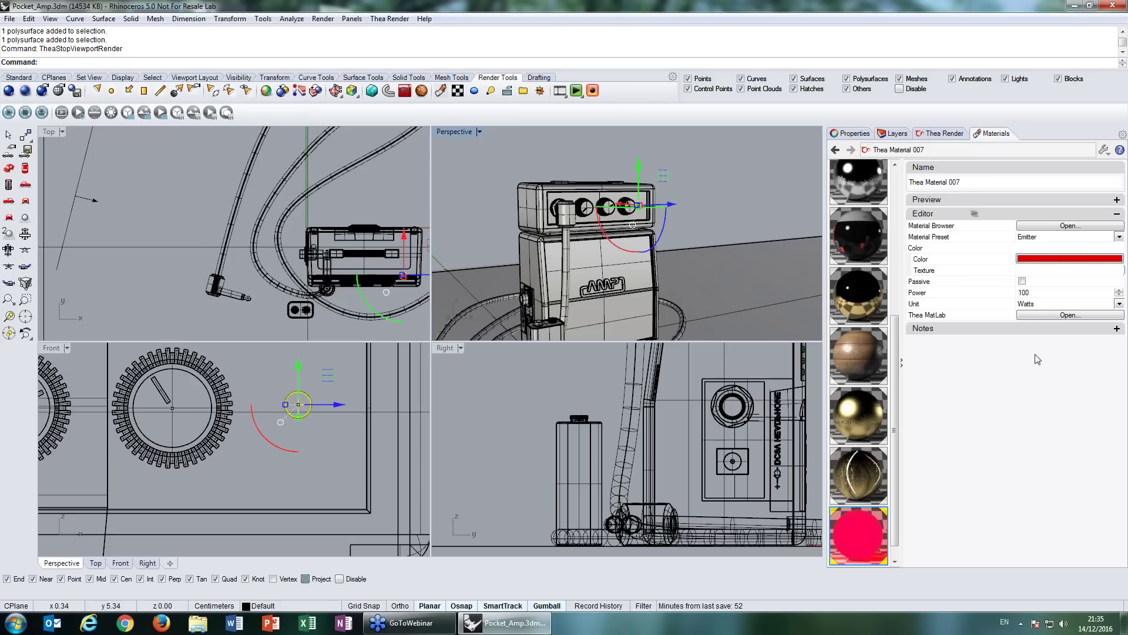
# - Make the red LED emitter passive, set its power to 2 Watts, and deselect the LED
pyautogui.click(1022, 281)
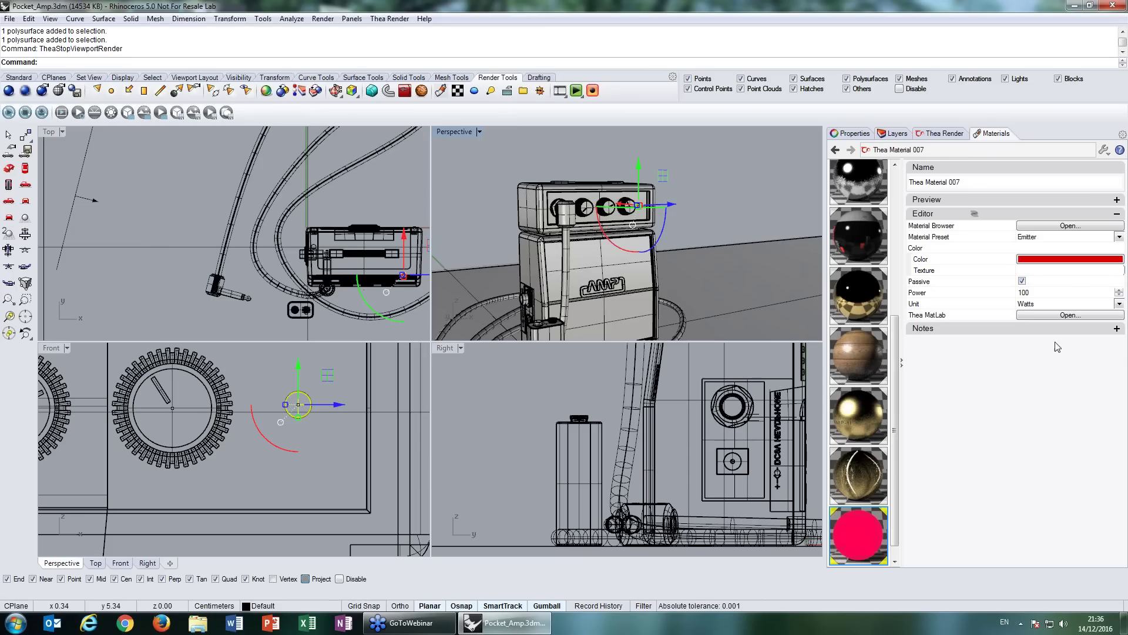
pyautogui.doubleClick(1038, 293)
pyautogui.write('2')
pyautogui.rightClick(841, 524)
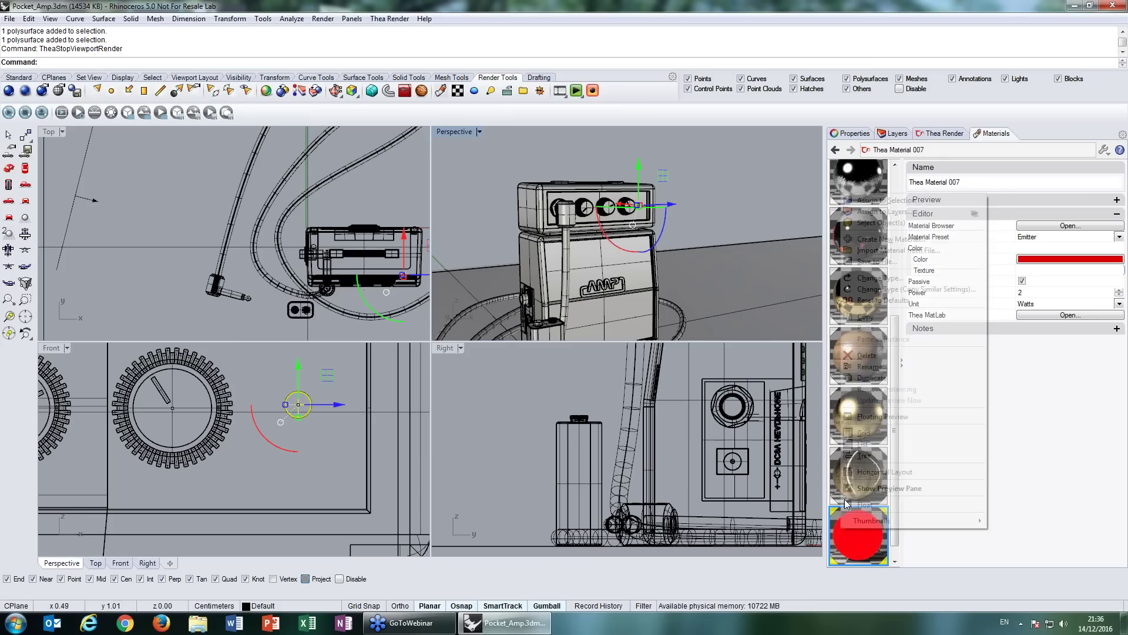
pyautogui.click(125, 160)
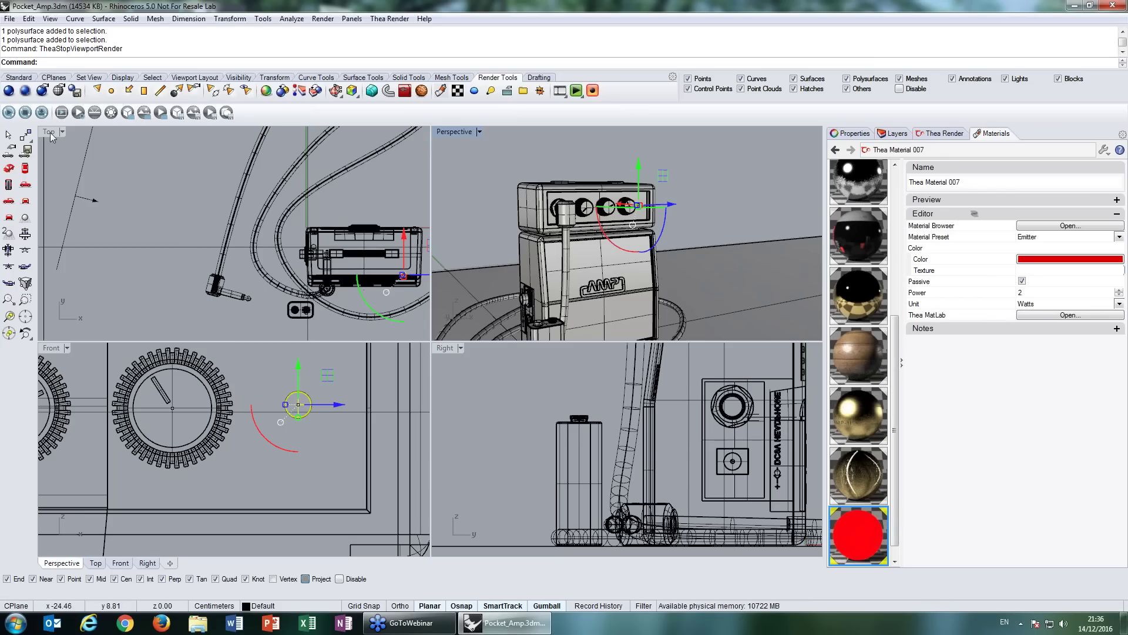
# - Restart the interactive Thea render and maximize the Perspective view to frame the whole amp, cable and battery
pyautogui.click(9, 112)
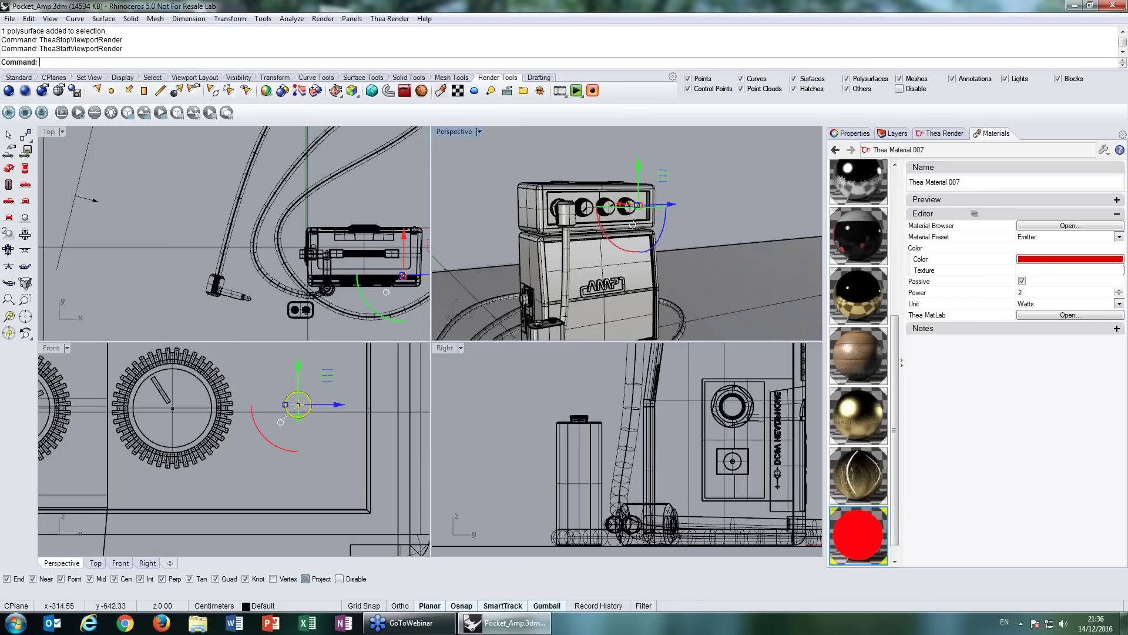
pyautogui.doubleClick(457, 132)
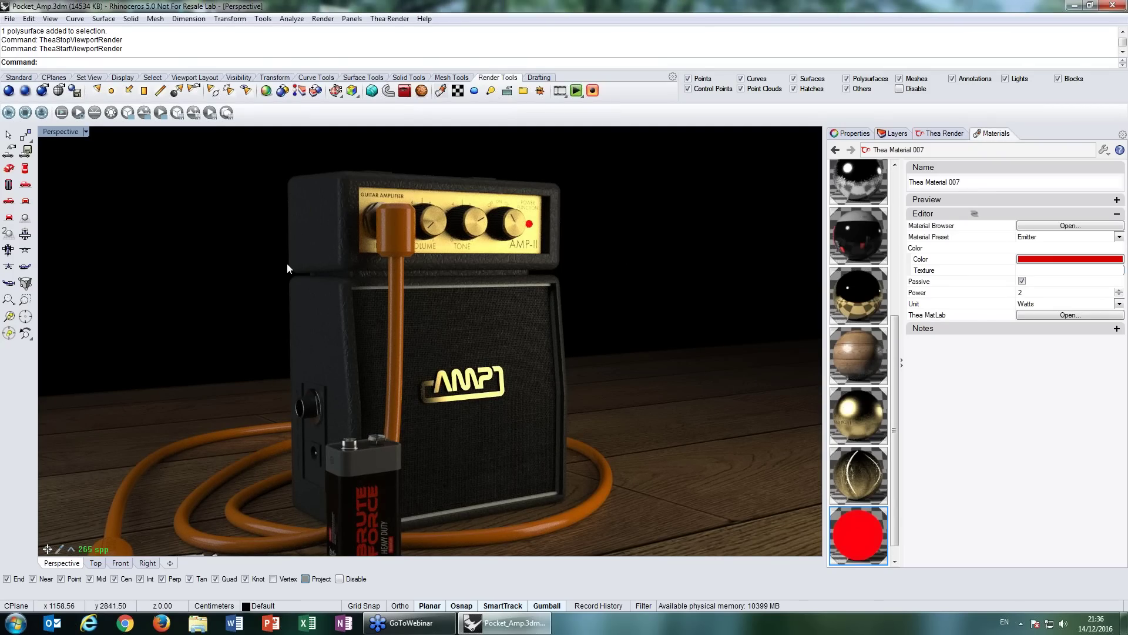
pyautogui.scroll(-3, 271, 283)
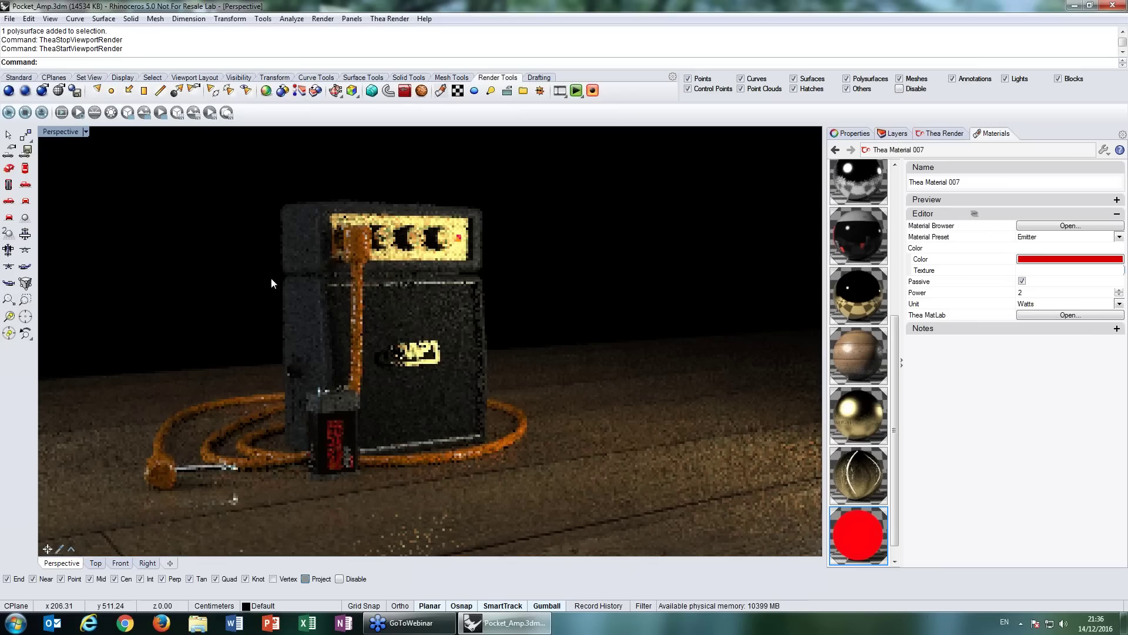
pyautogui.keyDown('shift'); pyautogui.moveTo(271, 284); pyautogui.dragTo(351, 282, button='right'); pyautogui.keyUp('shift')
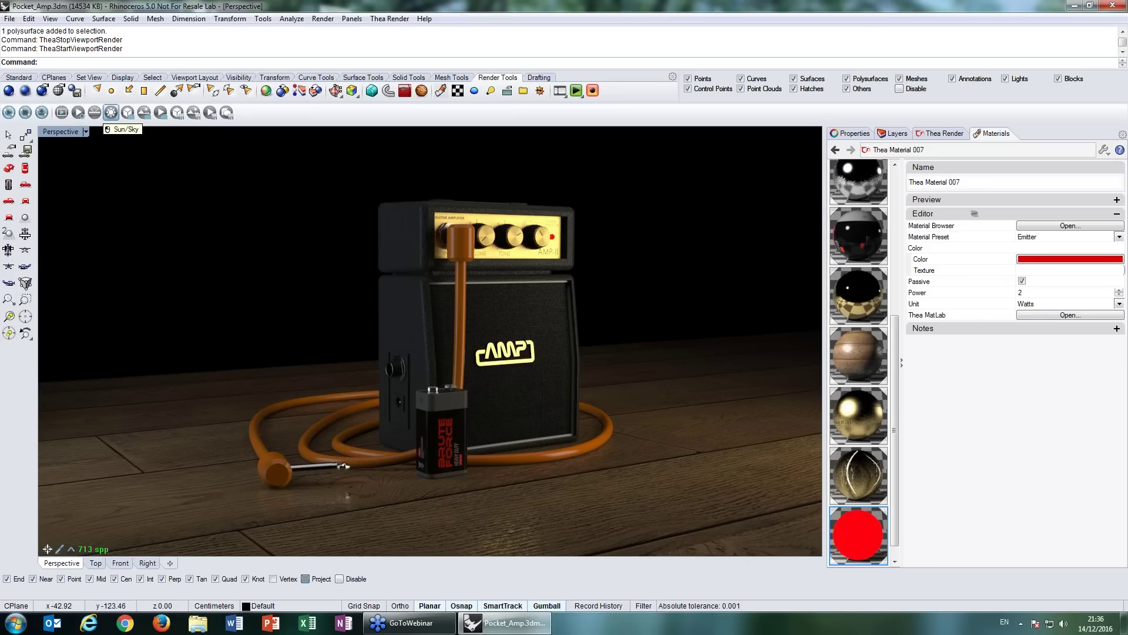
# - Turn on the sun with manual control and the skylight for the scene
pyautogui.click(111, 113)
pyautogui.moveTo(719, 125); pyautogui.dragTo(191, 148)
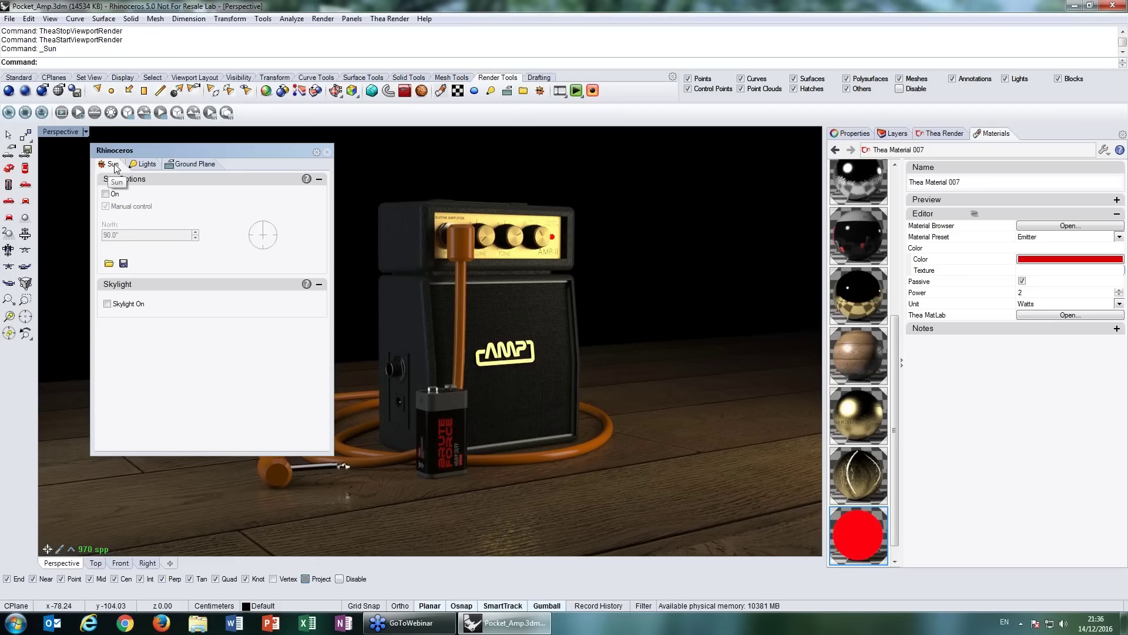
pyautogui.click(114, 194)
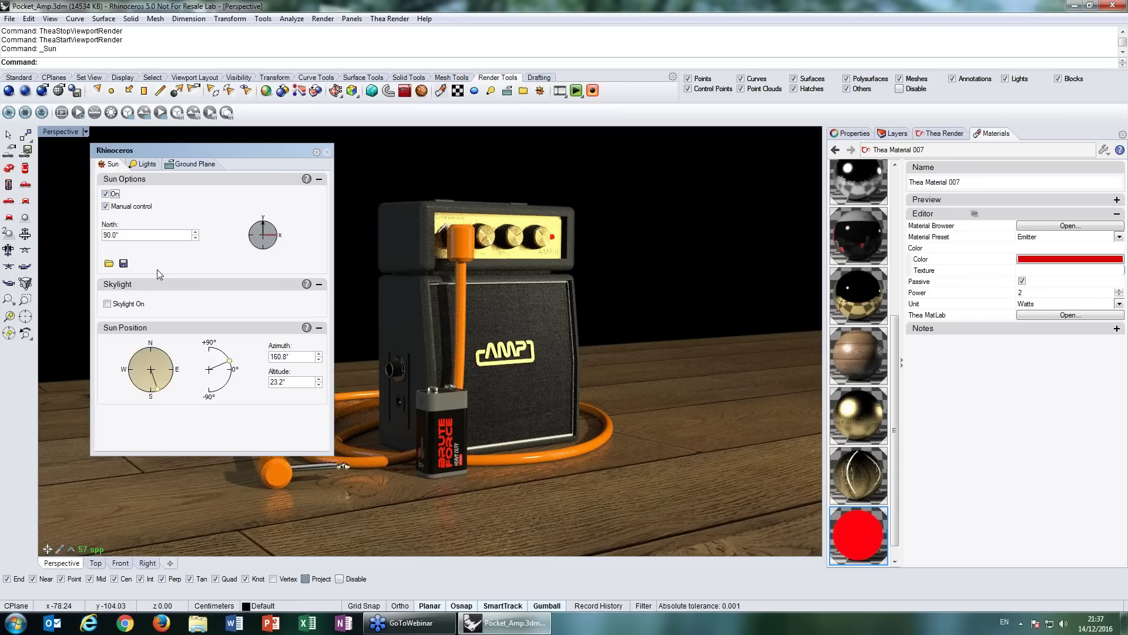
pyautogui.click(133, 304)
pyautogui.click(134, 305)
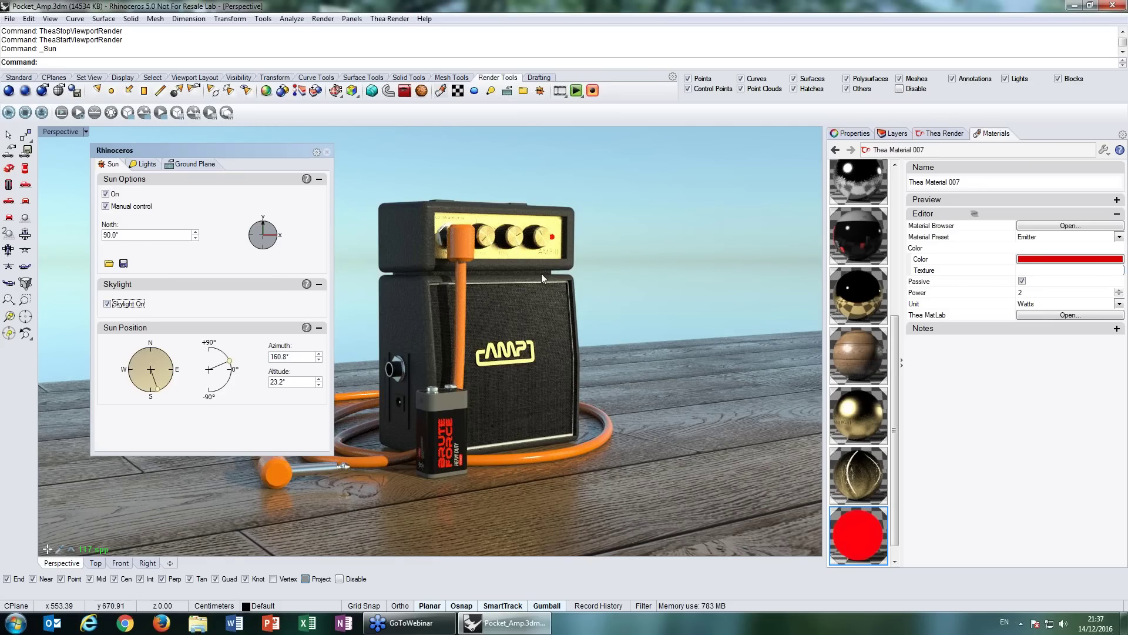
# - Try several sun positions, ending with an azimuth of 124.2° and an altitude of 13.1°
pyautogui.moveTo(541, 273); pyautogui.dragTo(518, 277, button='right')
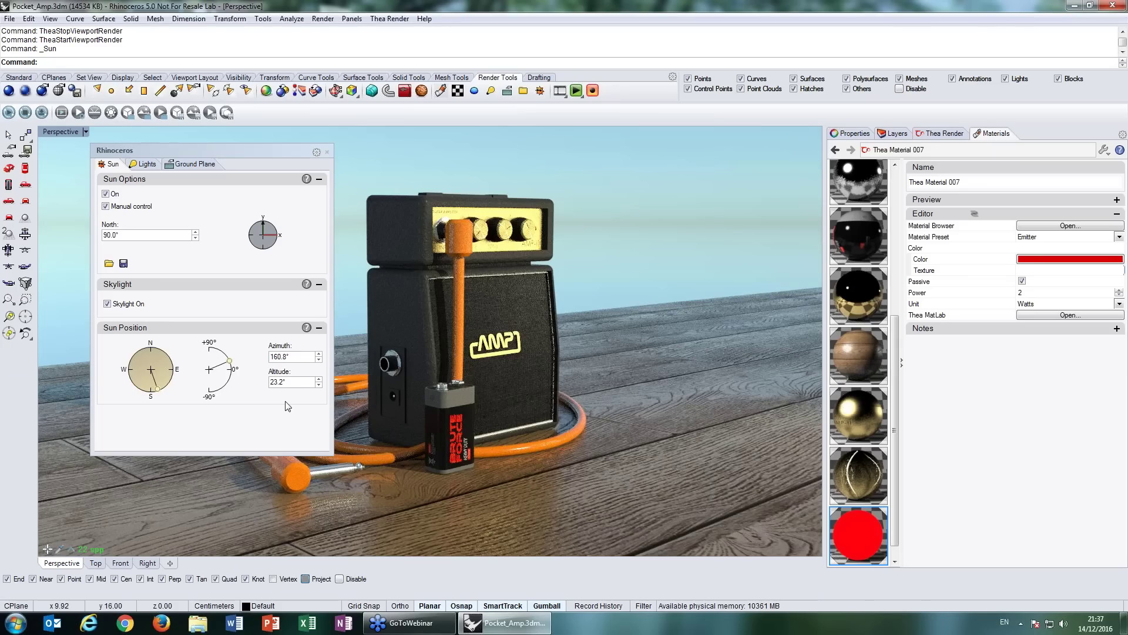
pyautogui.click(142, 392)
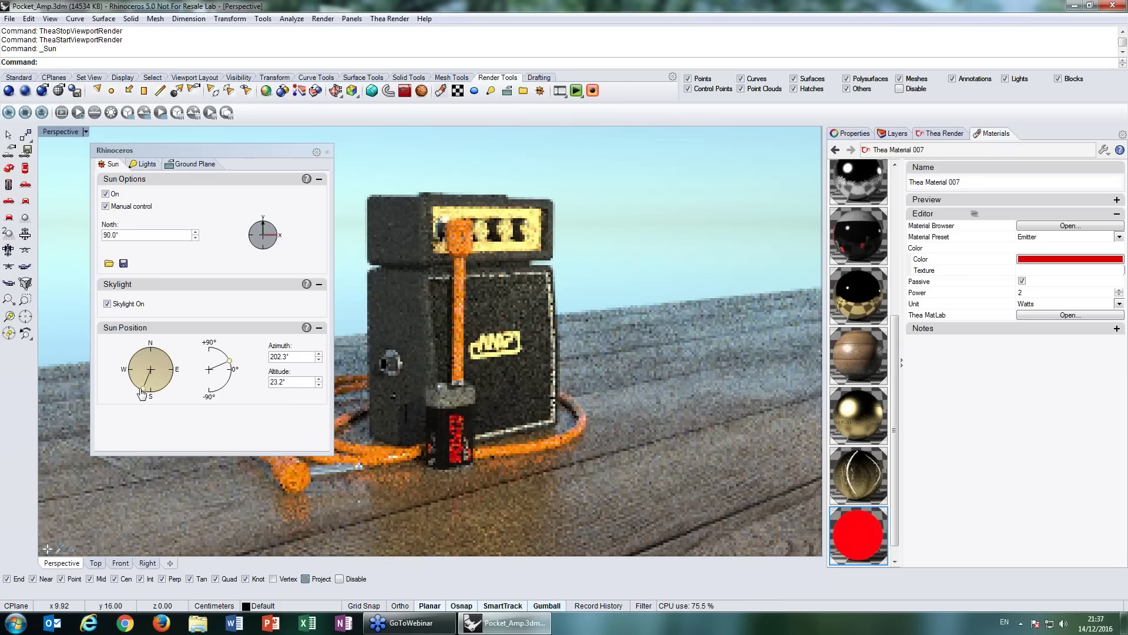
pyautogui.click(131, 369)
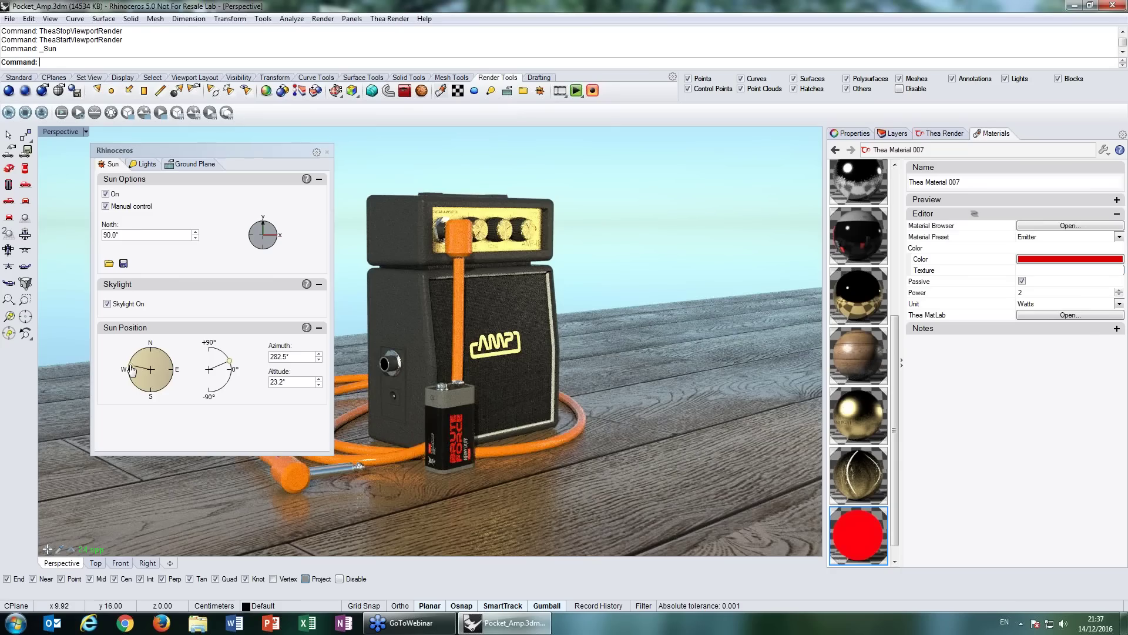
pyautogui.click(132, 379)
pyautogui.click(232, 364)
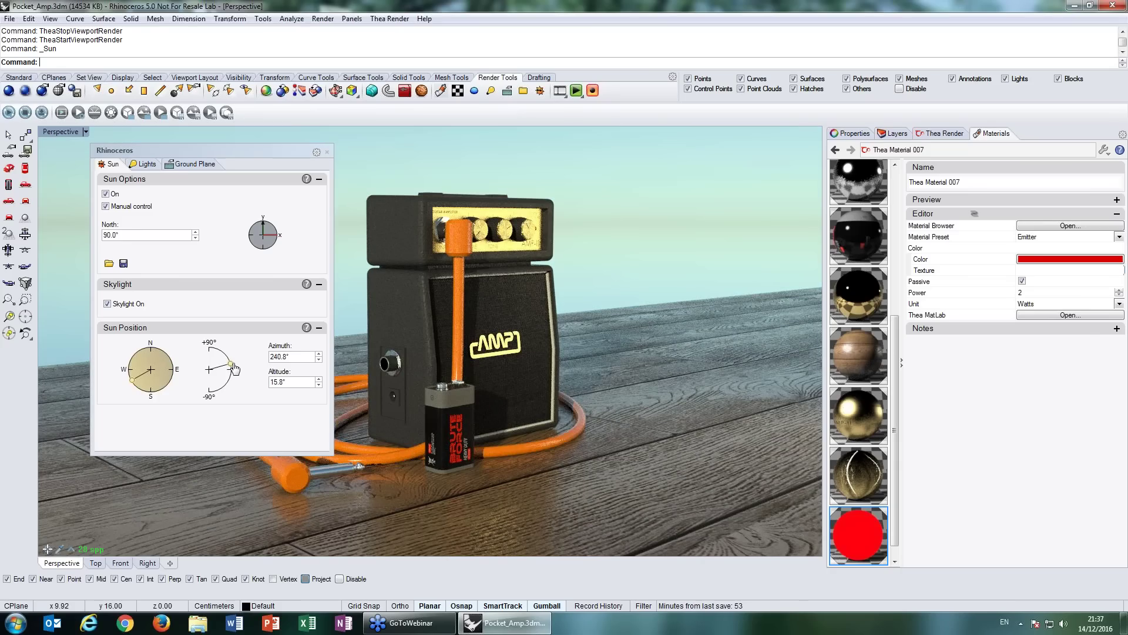
pyautogui.click(233, 364)
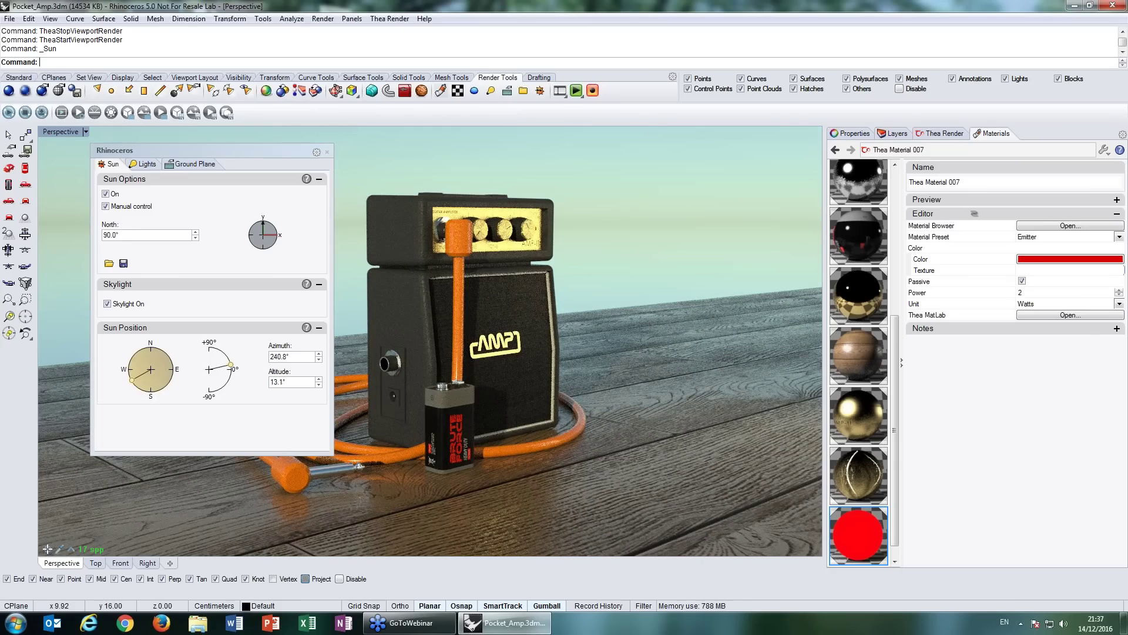
pyautogui.click(163, 387)
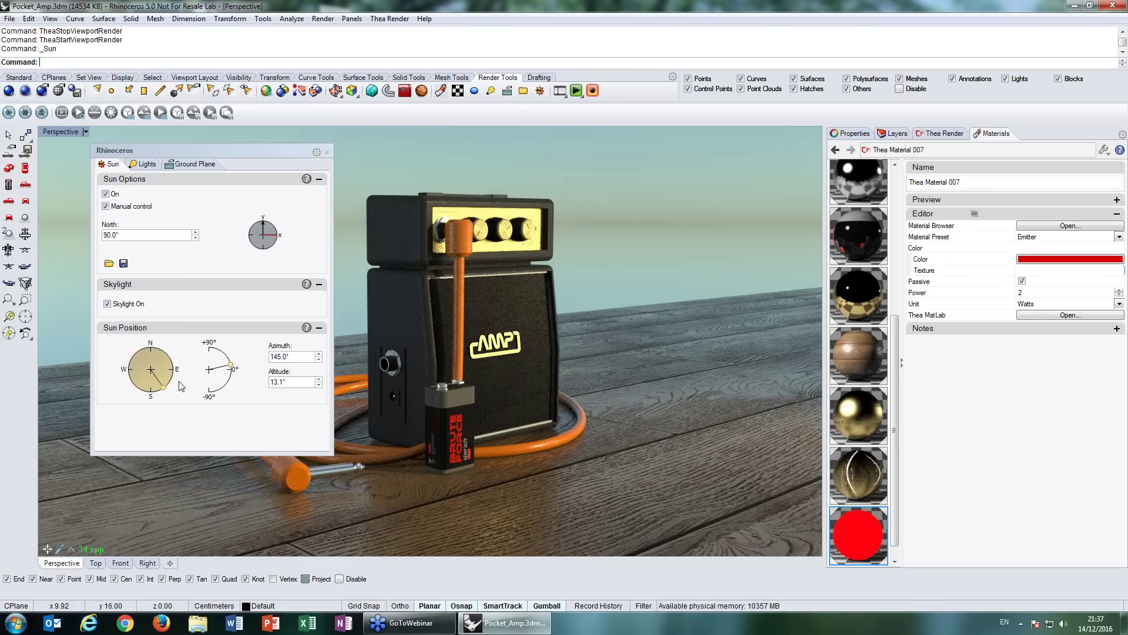
pyautogui.click(171, 384)
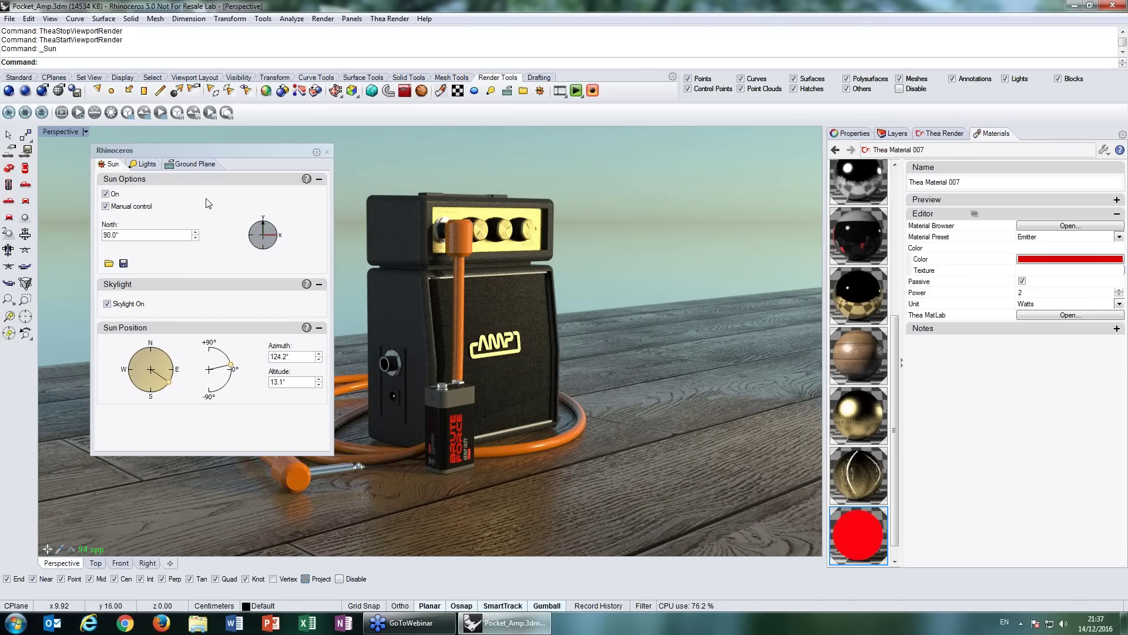
# - Turn off the sun and the skylight and close the sun settings
pyautogui.moveTo(222, 151); pyautogui.dragTo(198, 149)
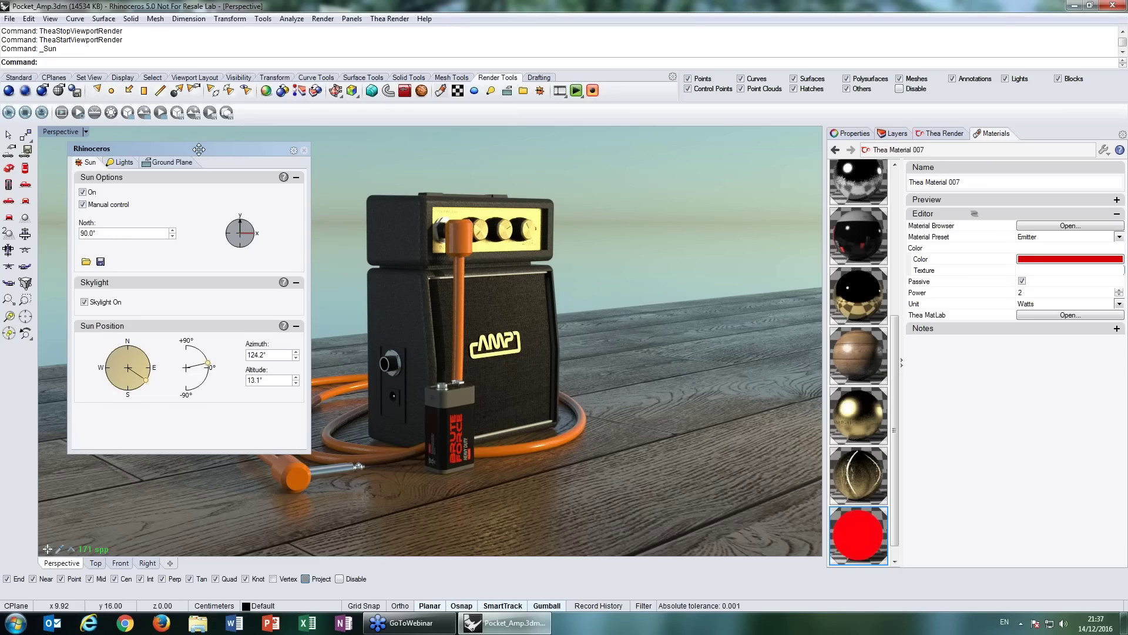
pyautogui.click(83, 192)
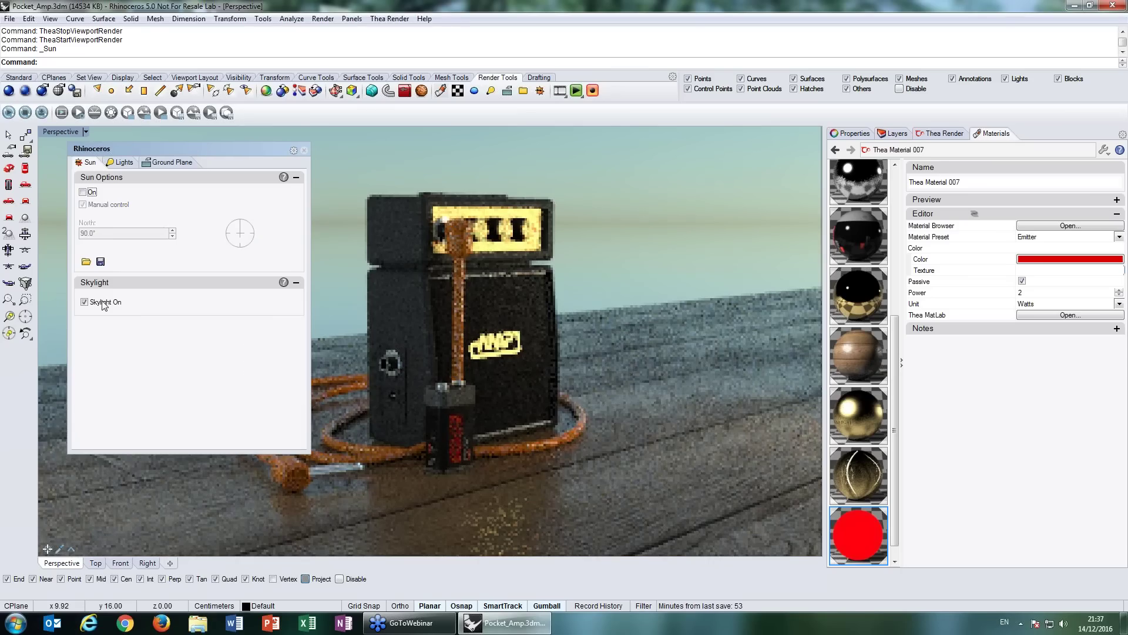
pyautogui.click(103, 304)
pyautogui.click(304, 150)
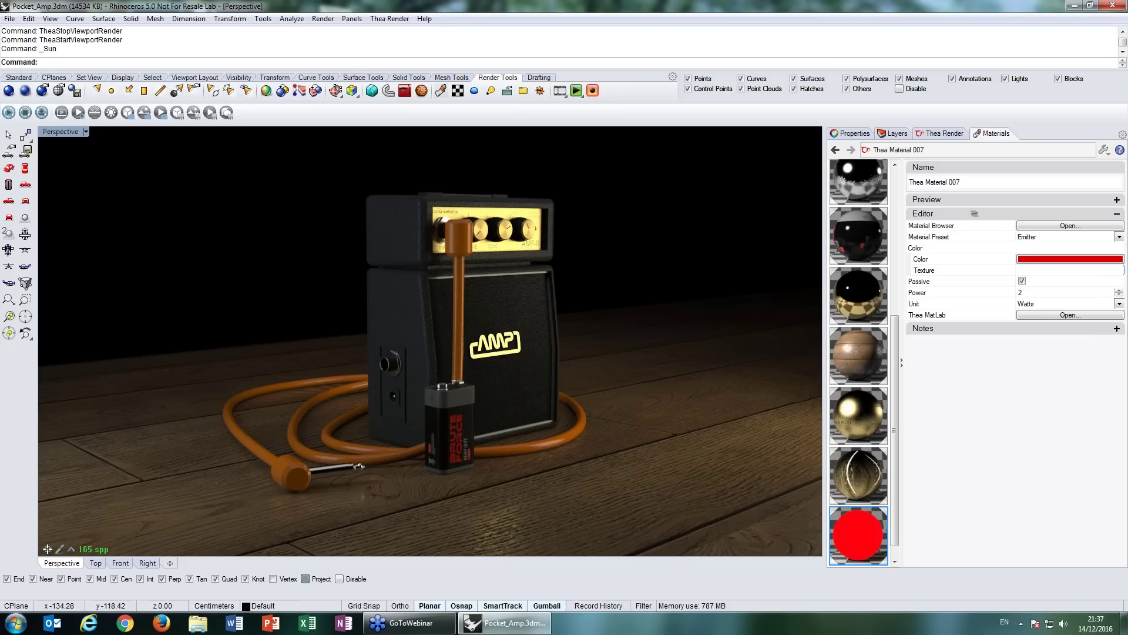
# - Load HDR_040_Field_Ref.hdr as the image-based lighting texture in the Thea environment settings and enable image-based lighting
pyautogui.click(941, 134)
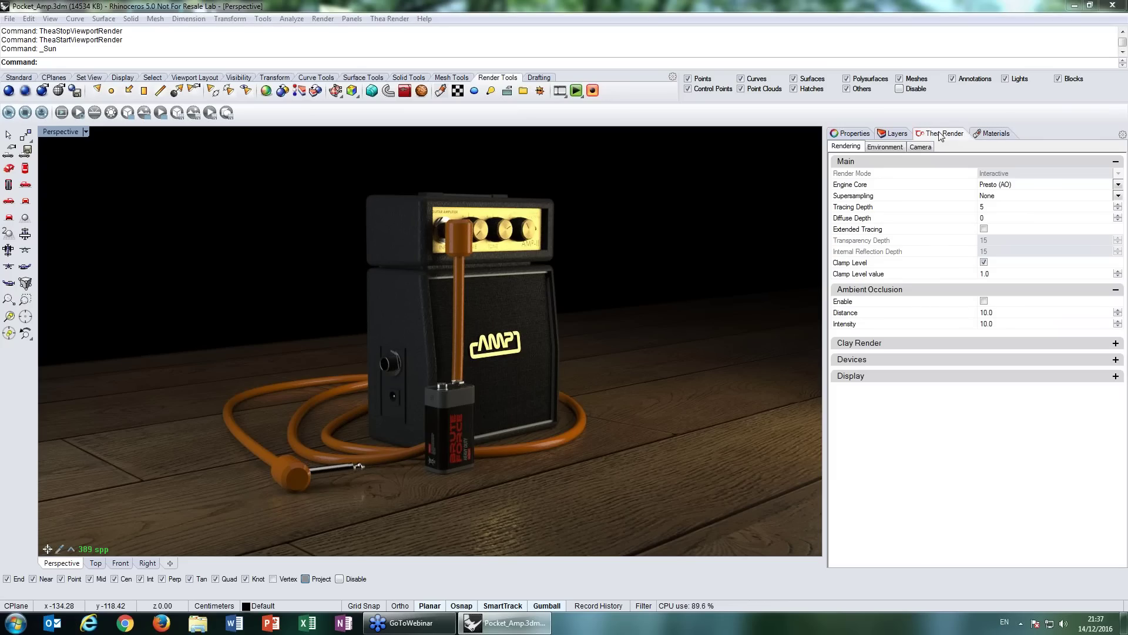
pyautogui.click(885, 148)
pyautogui.click(875, 165)
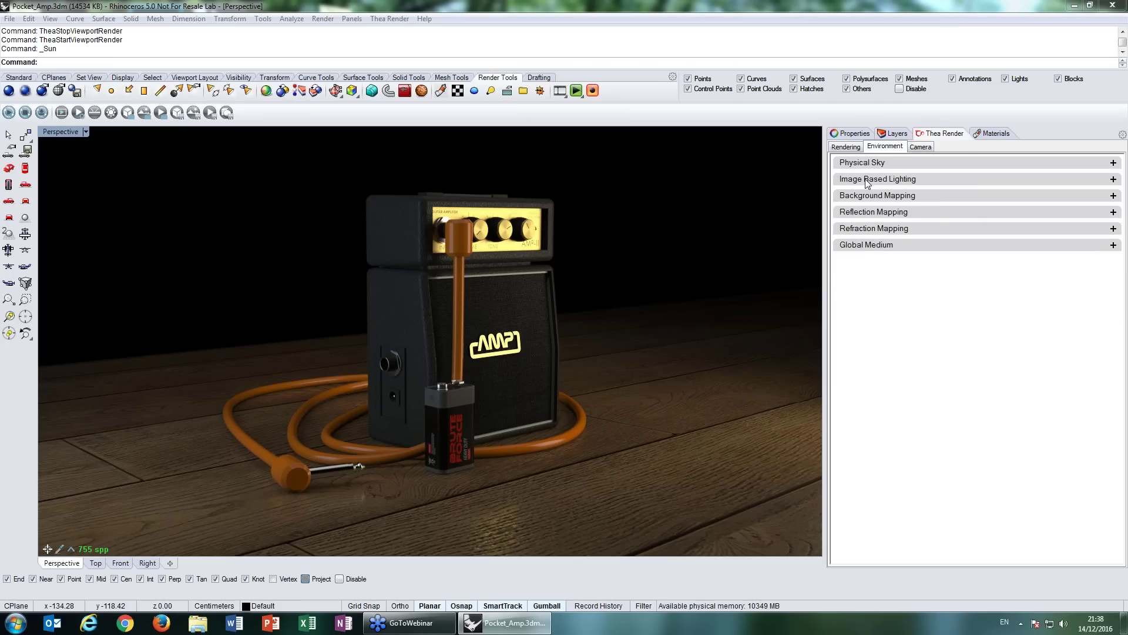
pyautogui.click(870, 181)
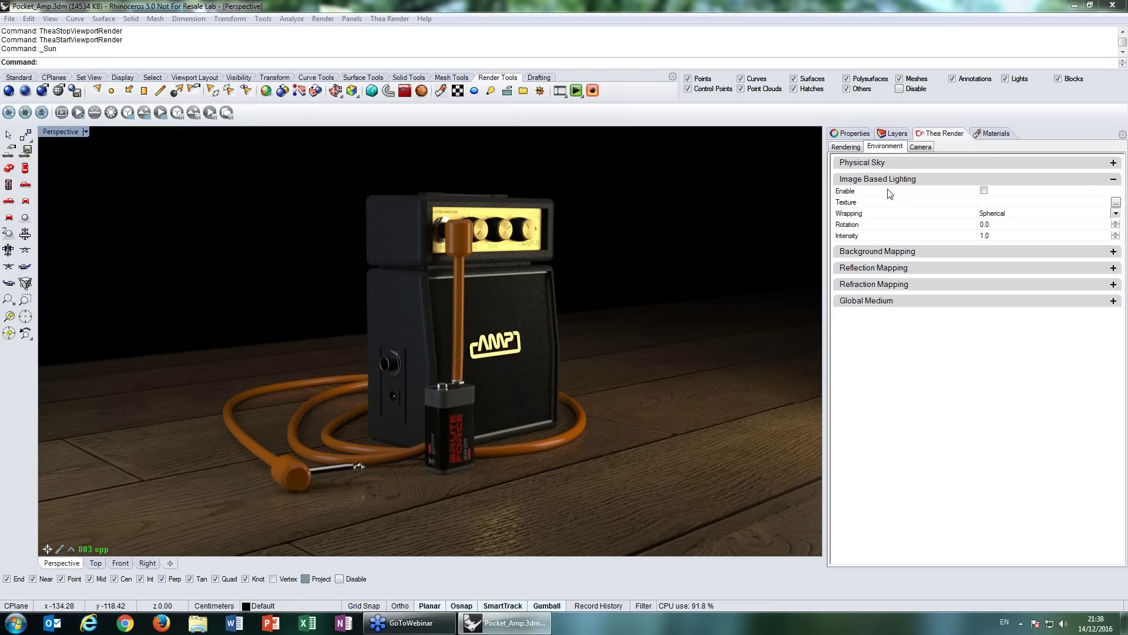
pyautogui.click(1116, 203)
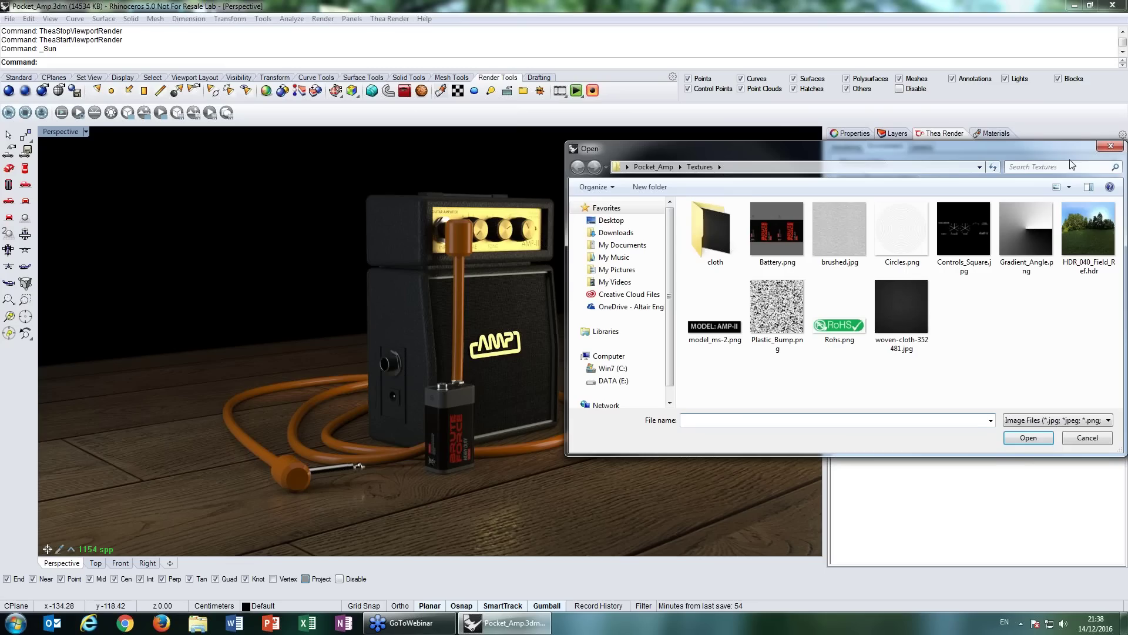
pyautogui.click(1088, 229)
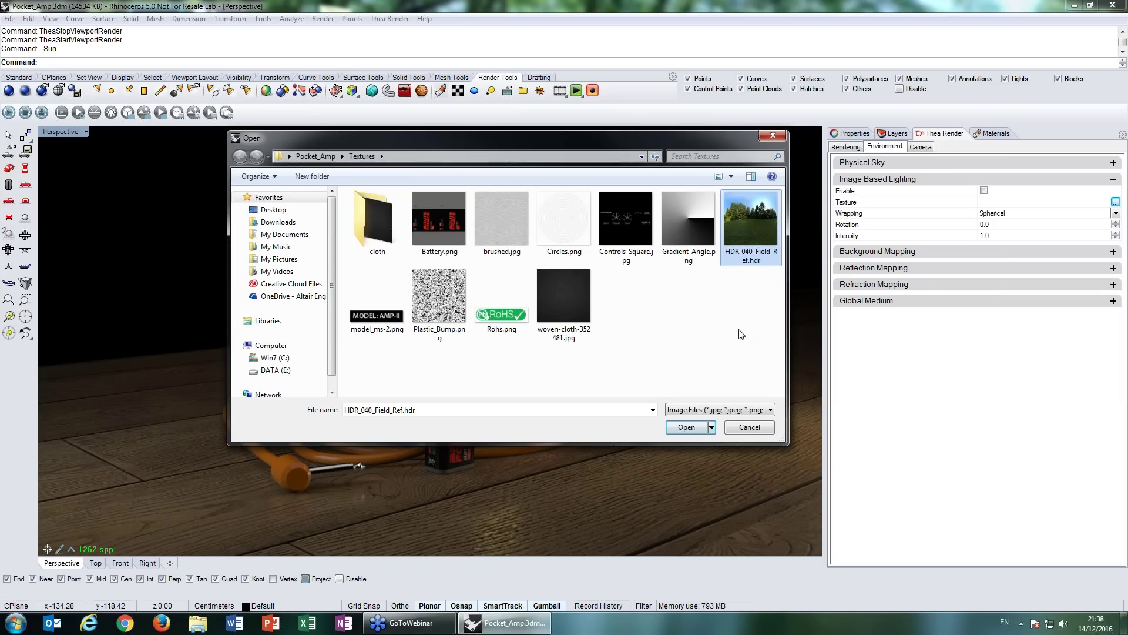
pyautogui.press('Return')
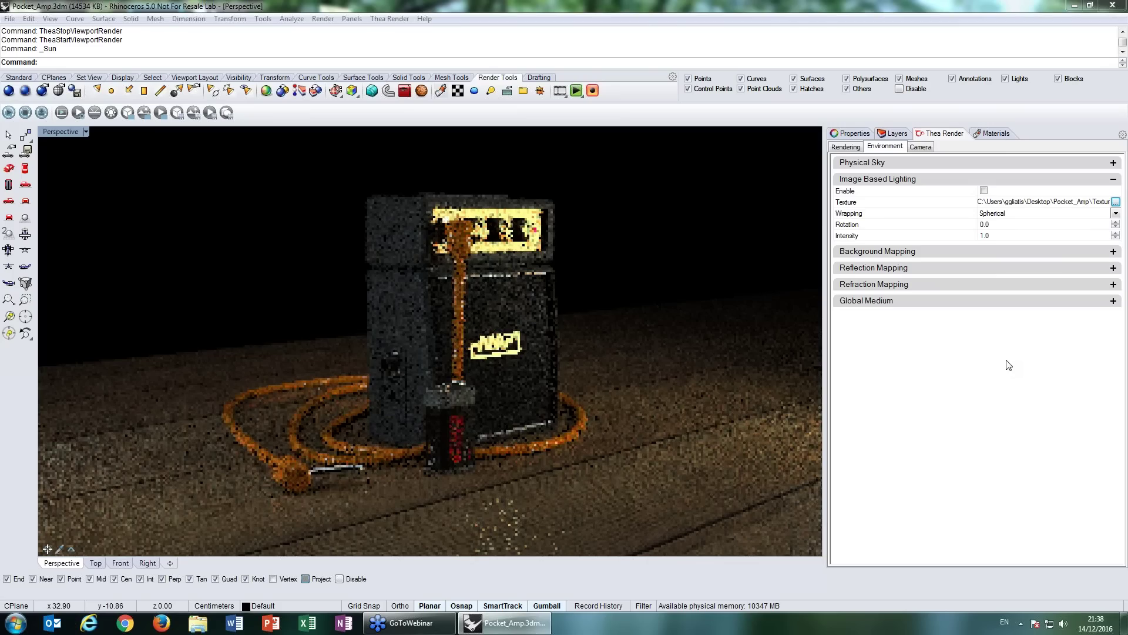
pyautogui.click(984, 191)
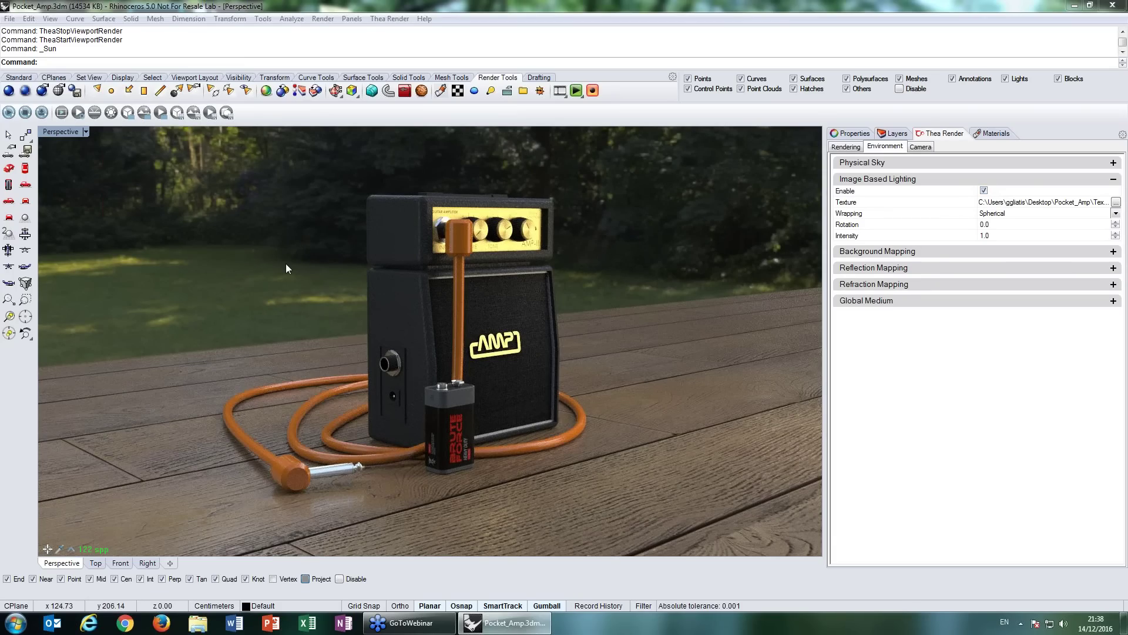
# - Reframe the amp in the Perspective view and set the image-based lighting rotation to 160
pyautogui.moveTo(285, 263); pyautogui.dragTo(444, 376, button='right')
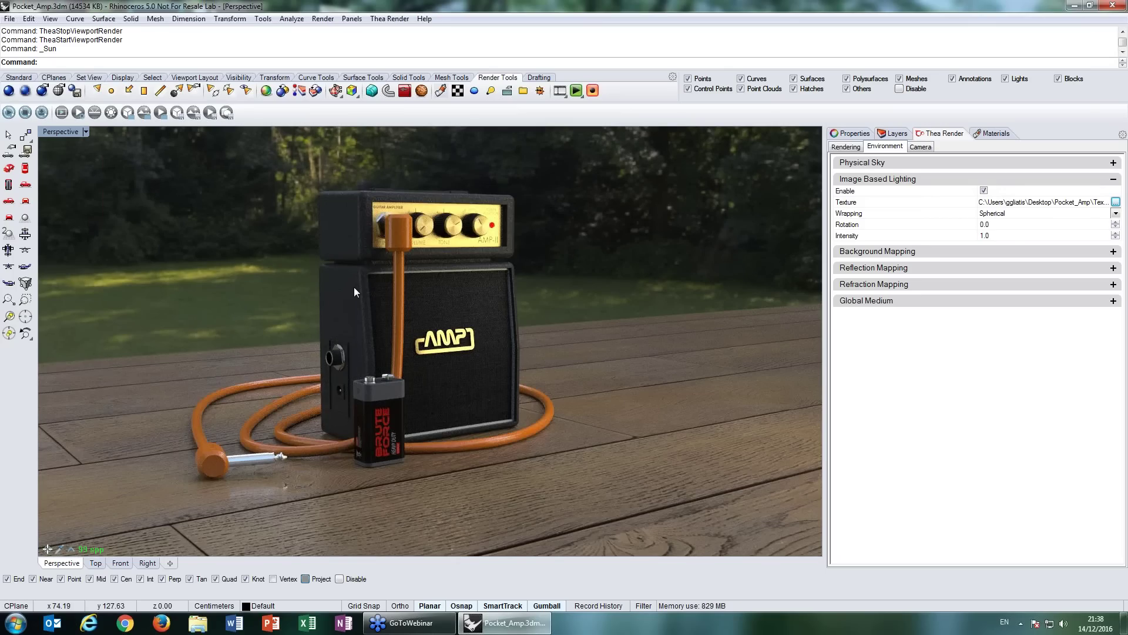
pyautogui.click(1000, 228)
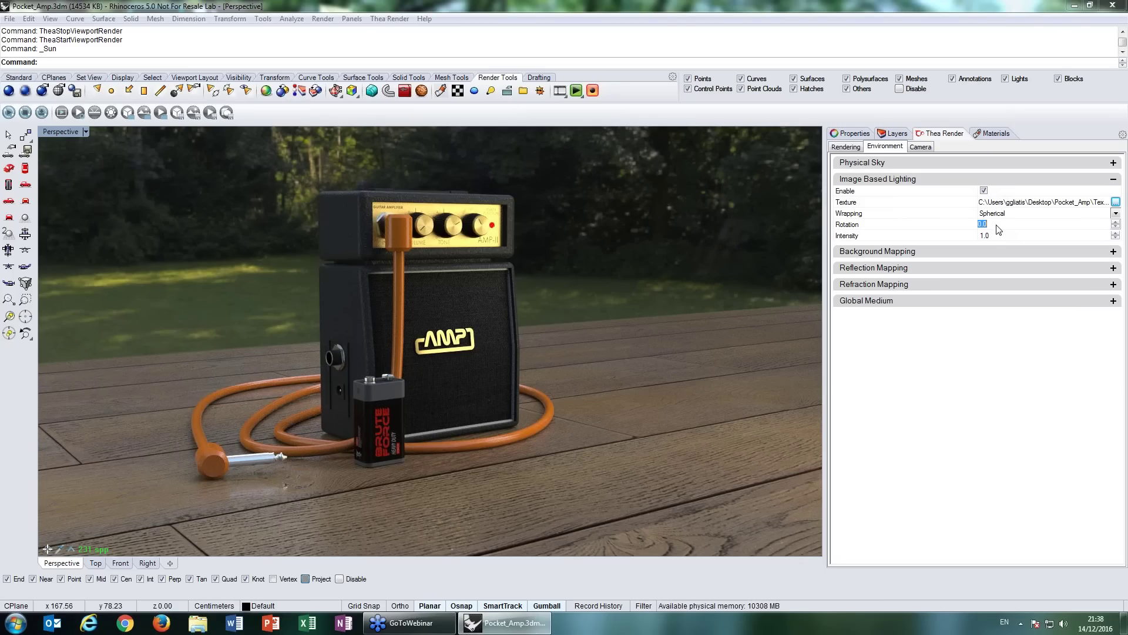
pyautogui.write('160')
pyautogui.press('Tab')
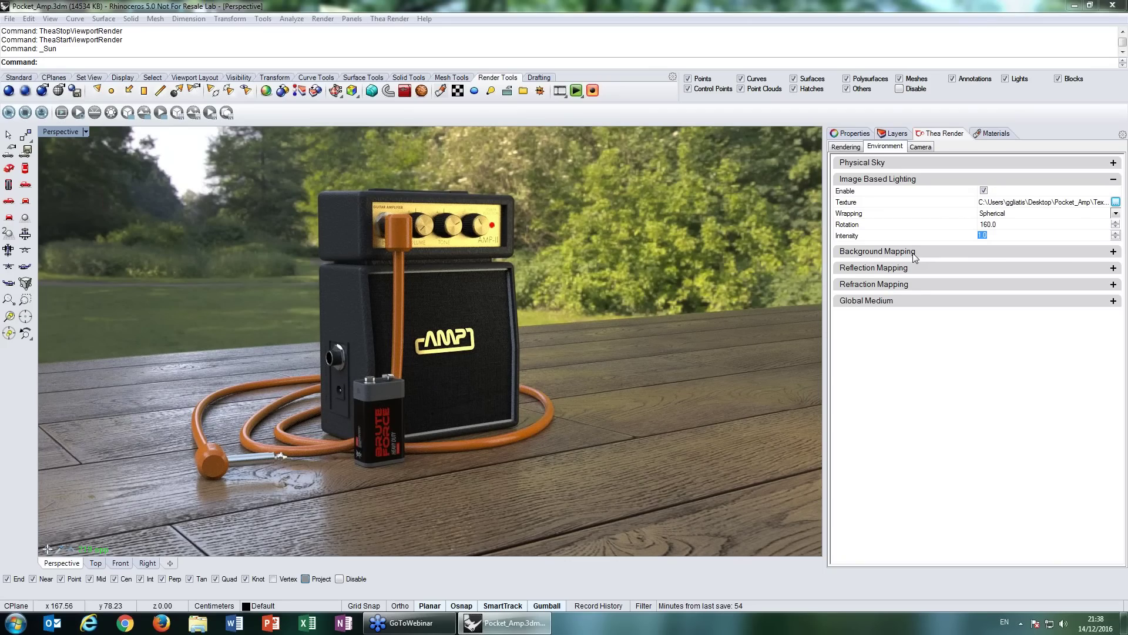
# - Review the background mapping options, then collapse them and the image-based lighting settings
pyautogui.click(882, 252)
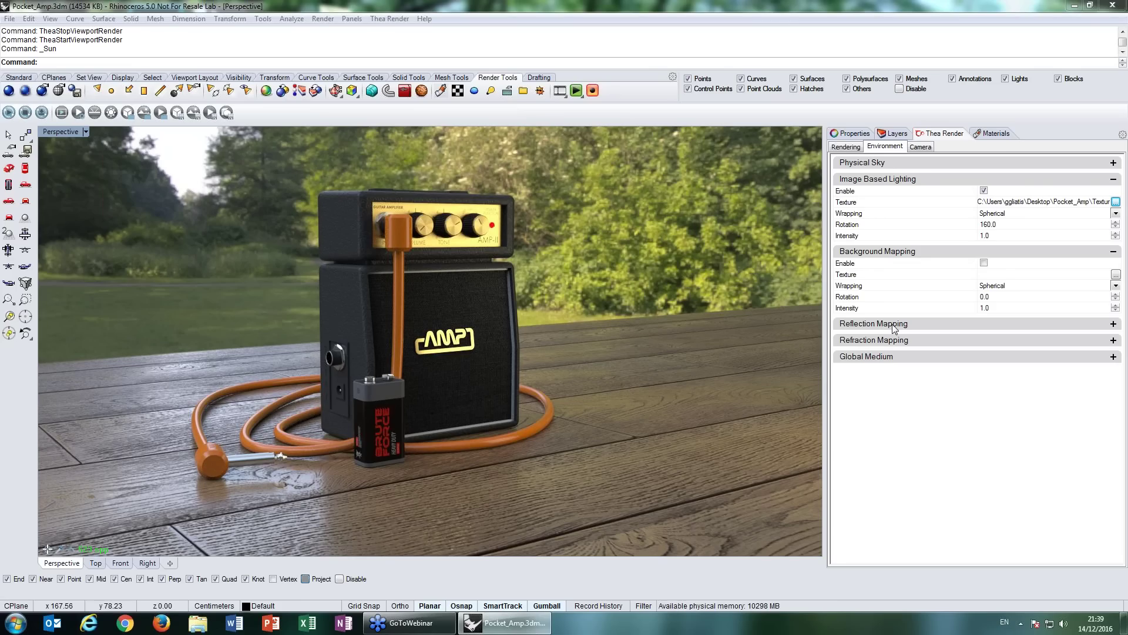
pyautogui.click(905, 251)
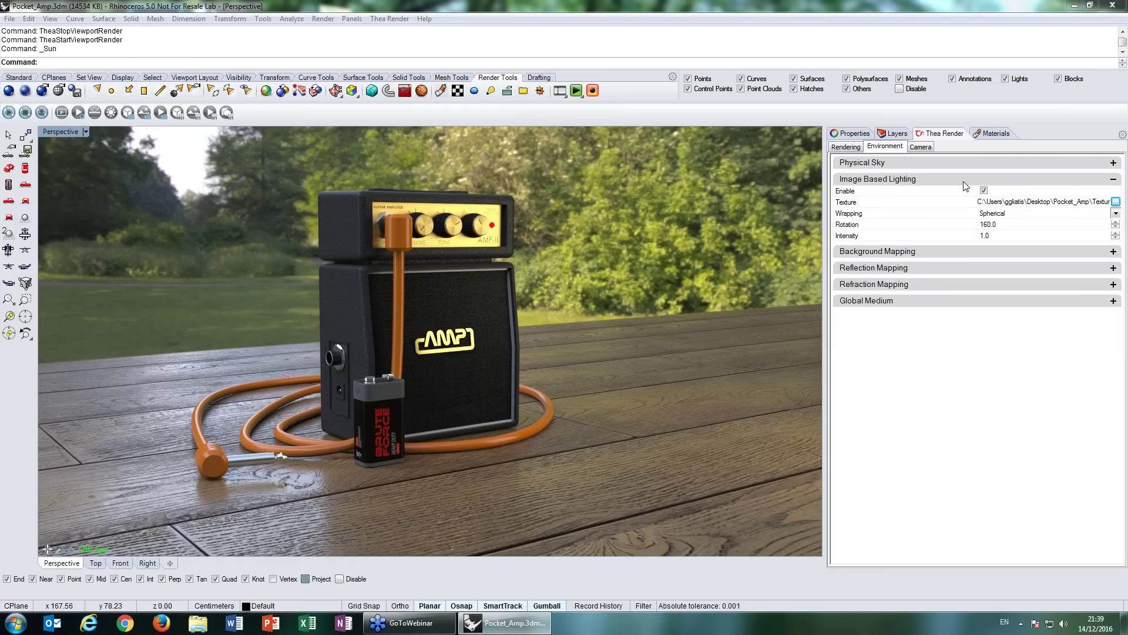
pyautogui.click(879, 179)
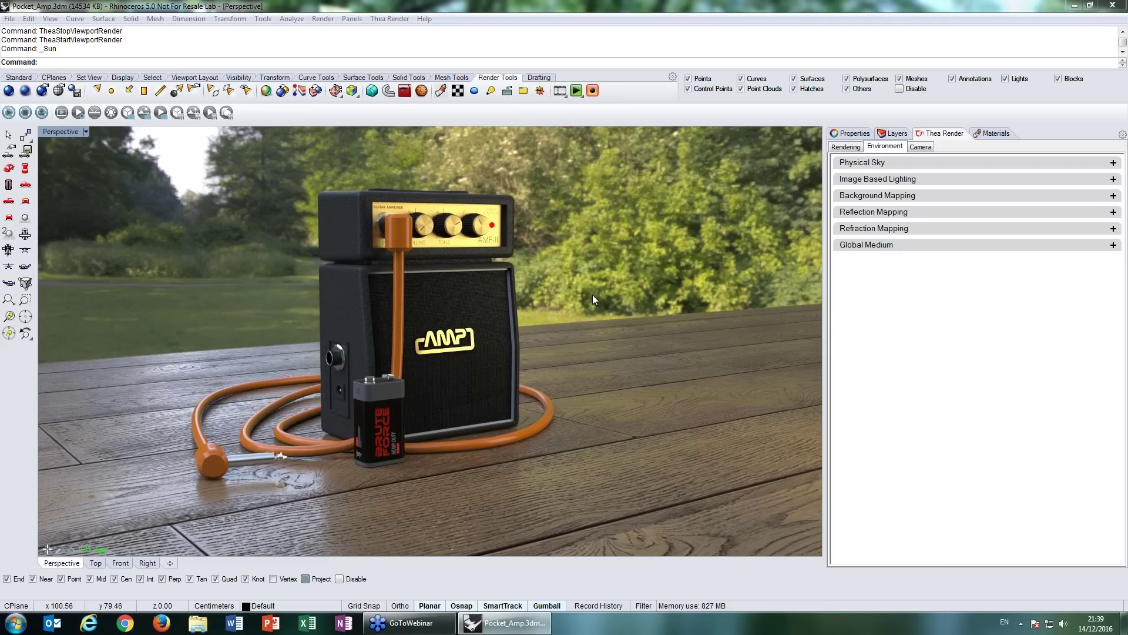
# - Hide the wooden floor beneath the amp
pyautogui.click(613, 382)
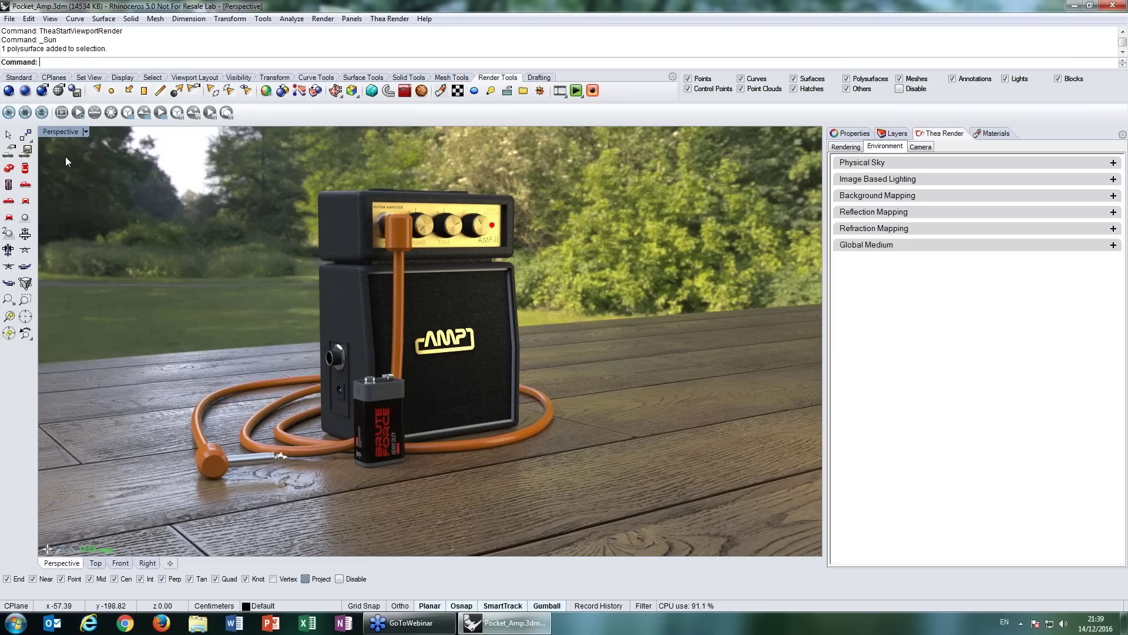
pyautogui.click(239, 77)
pyautogui.click(8, 90)
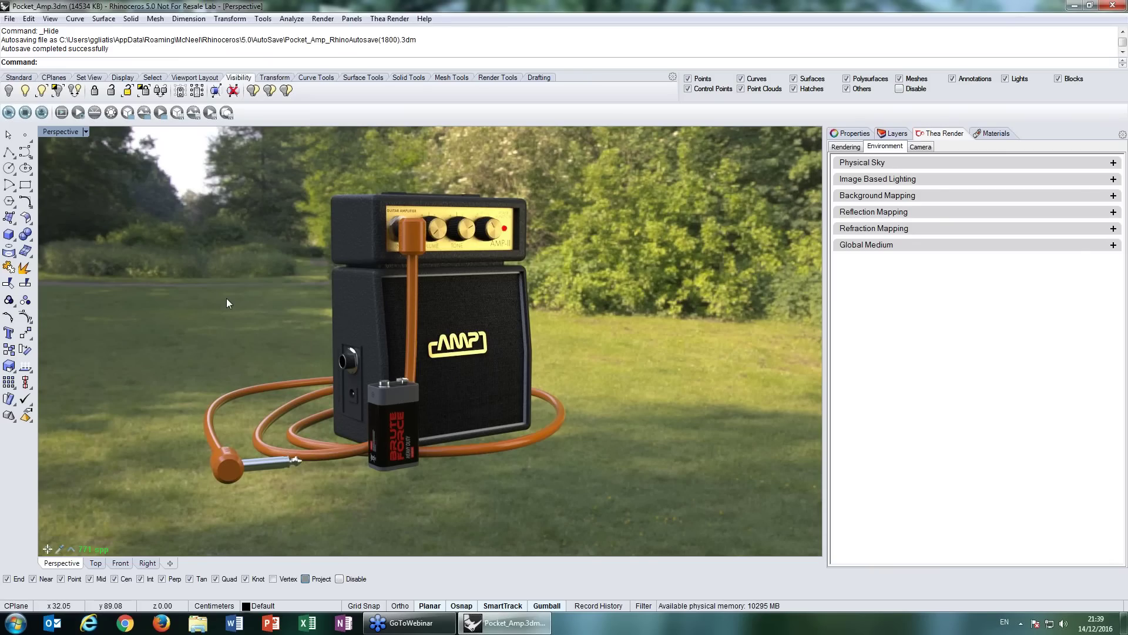
# - Turn on the ground plane in the scene's sun, lights and ground plane settings
pyautogui.click(111, 113)
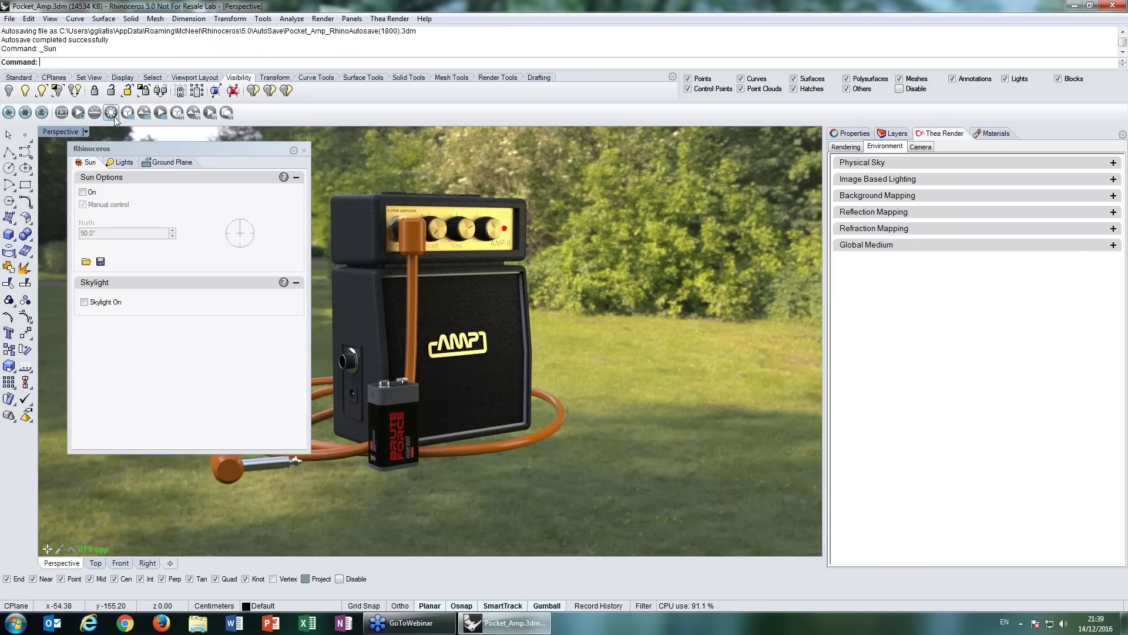
pyautogui.click(156, 164)
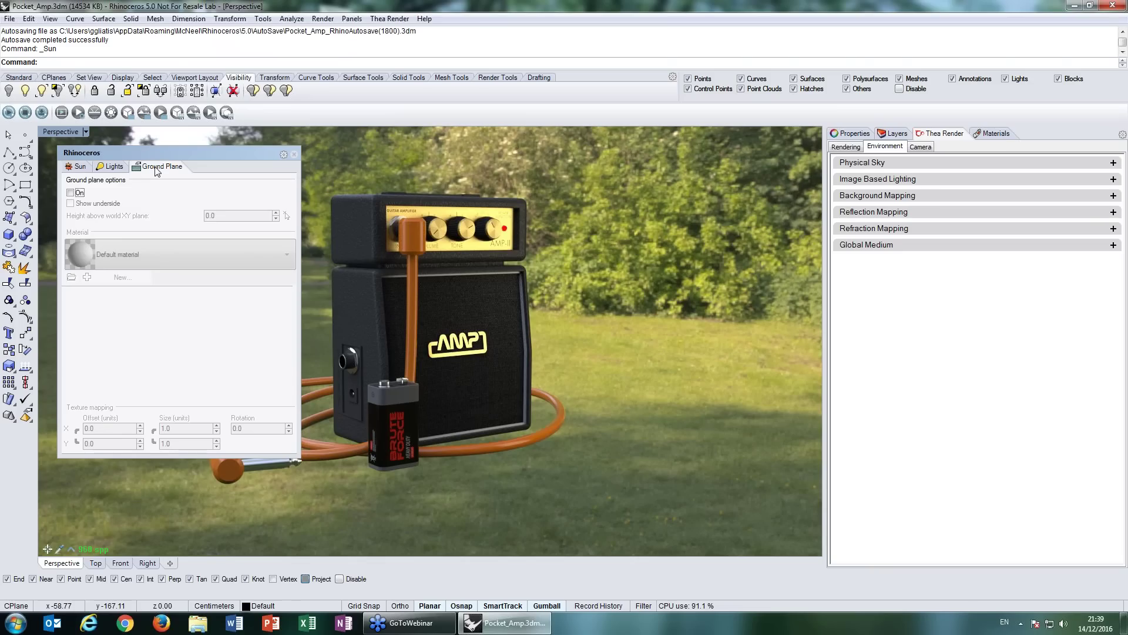
pyautogui.click(71, 193)
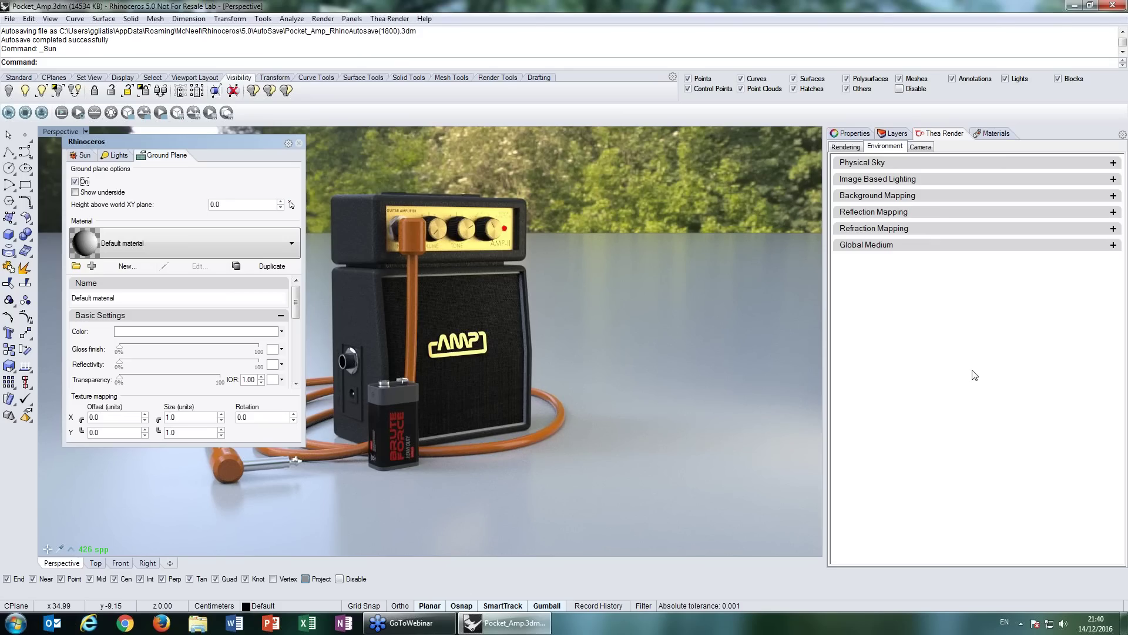
# - Create a new Thea material and name it ShadowCatcher
pyautogui.click(1001, 139)
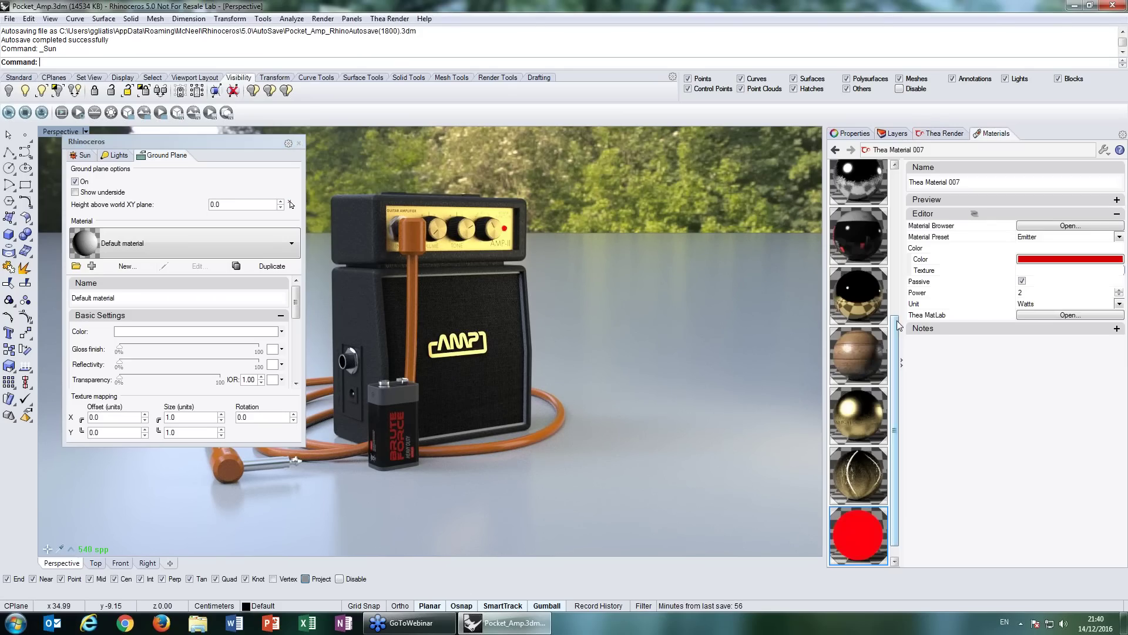
pyautogui.scroll(-1, 898, 325)
pyautogui.click(836, 555)
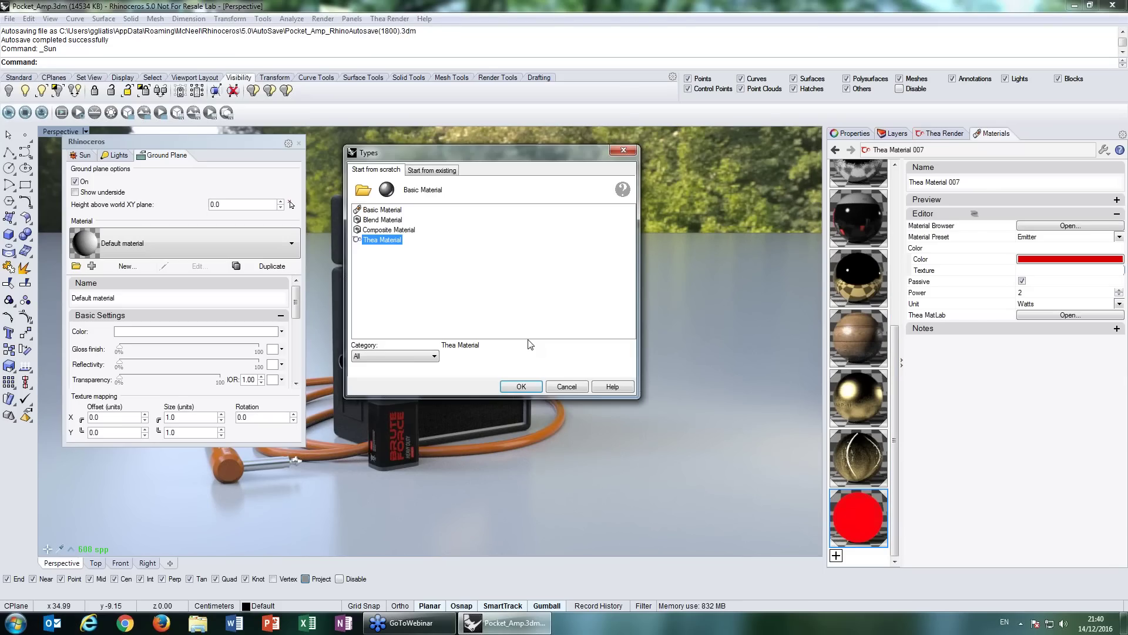
pyautogui.press('Return')
pyautogui.write('S')
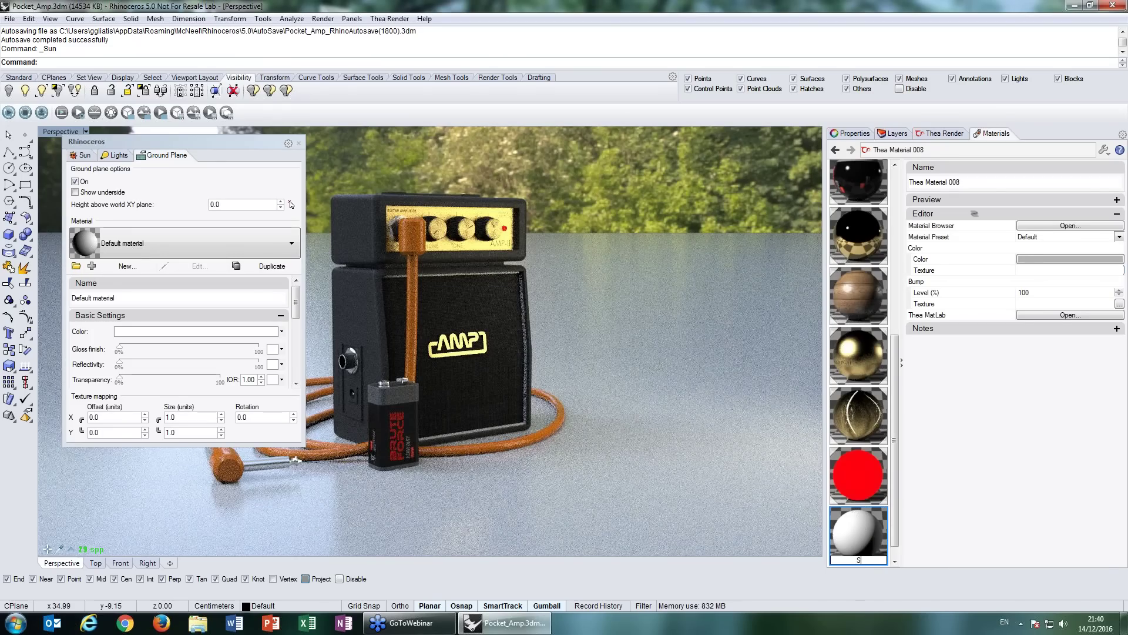
pyautogui.write('hadowCatcher')
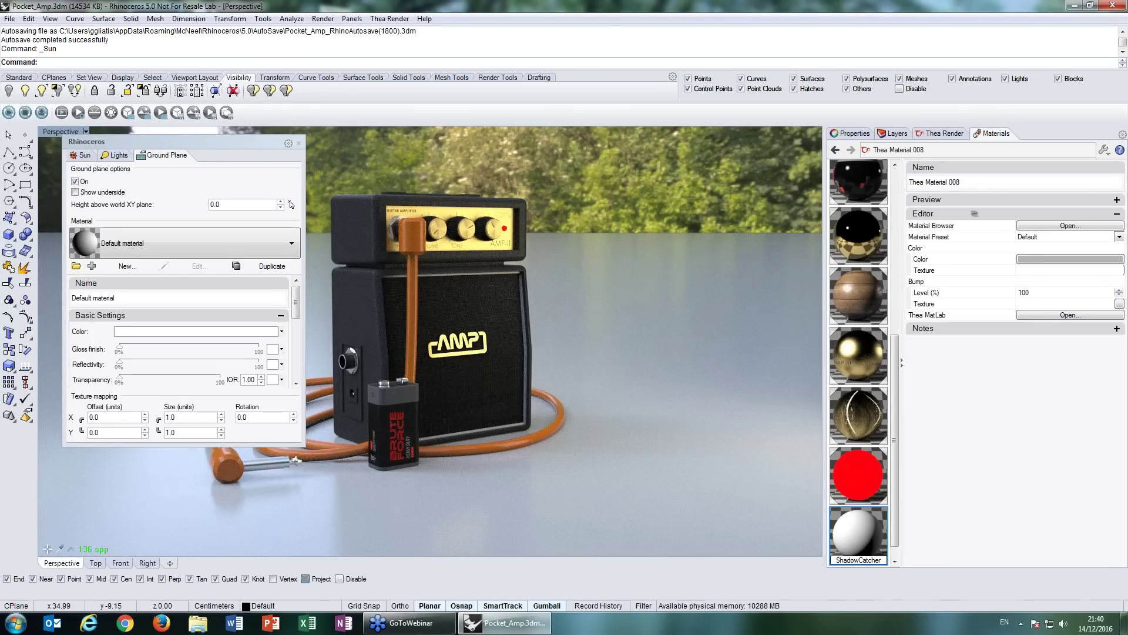
pyautogui.press('Return')
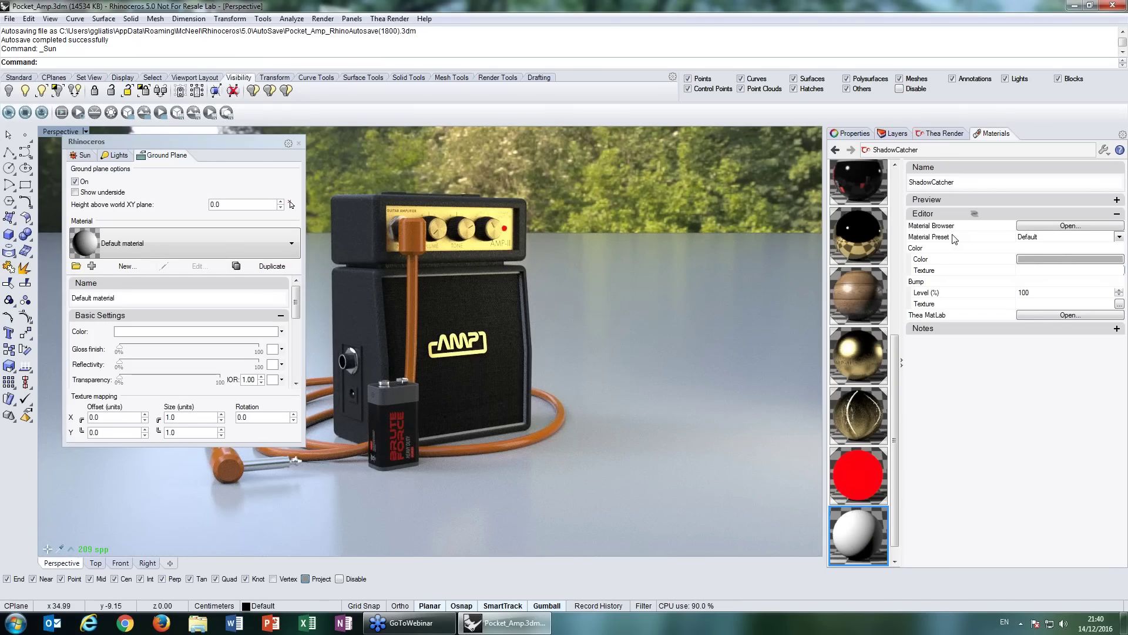
# - Apply the Shadow Catcher preset to the ShadowCatcher material and set its strength to 0%
pyautogui.click(1060, 237)
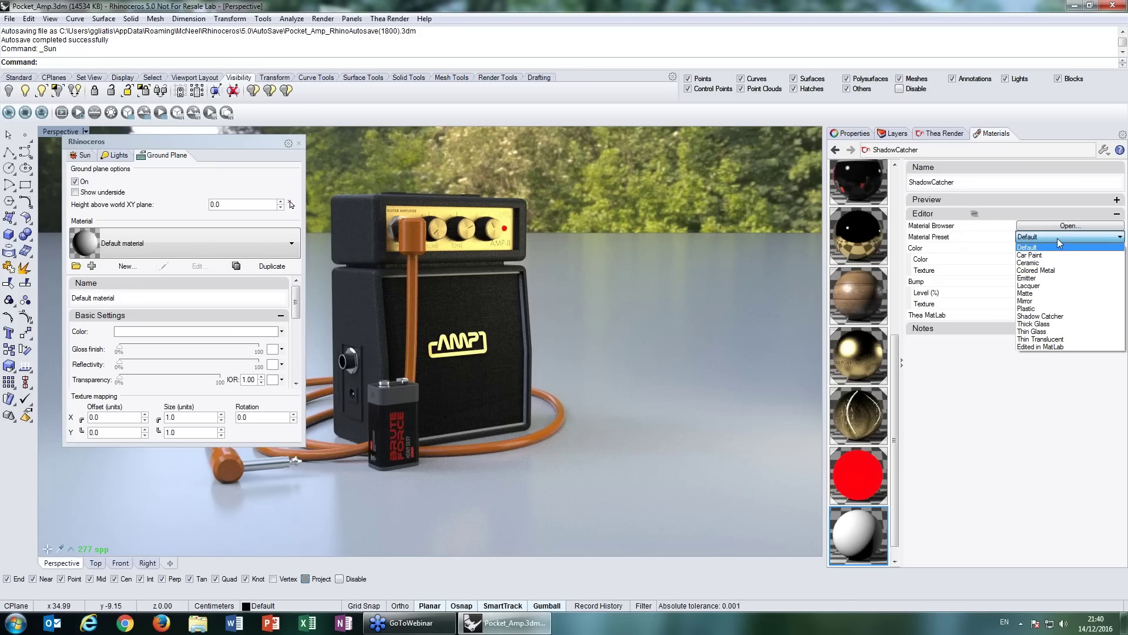
pyautogui.click(1058, 317)
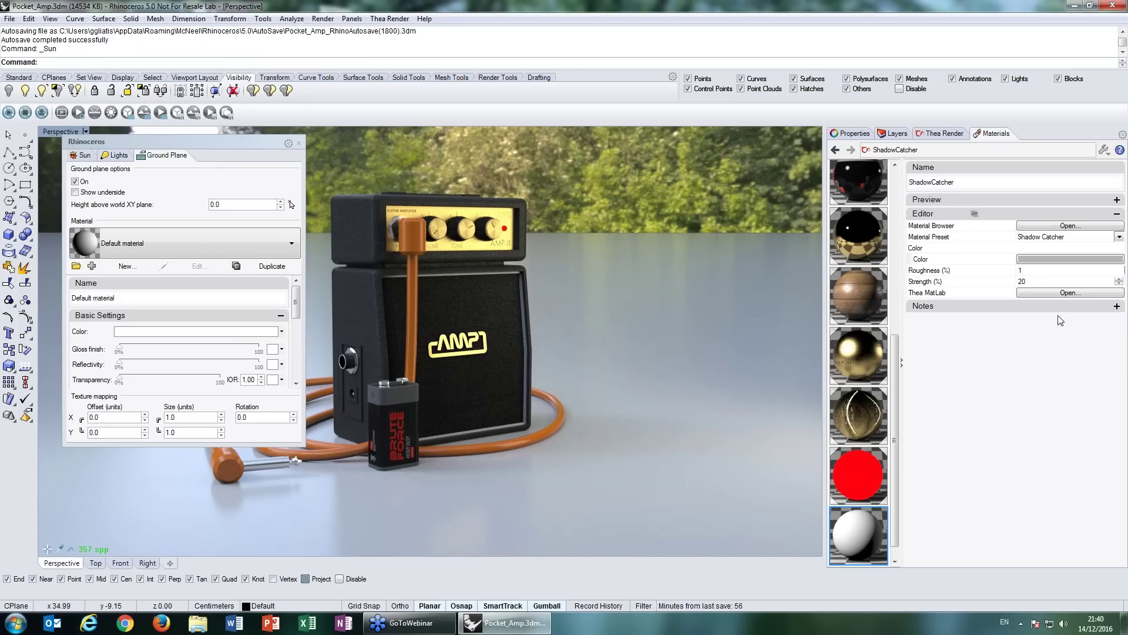
pyautogui.doubleClick(1051, 283)
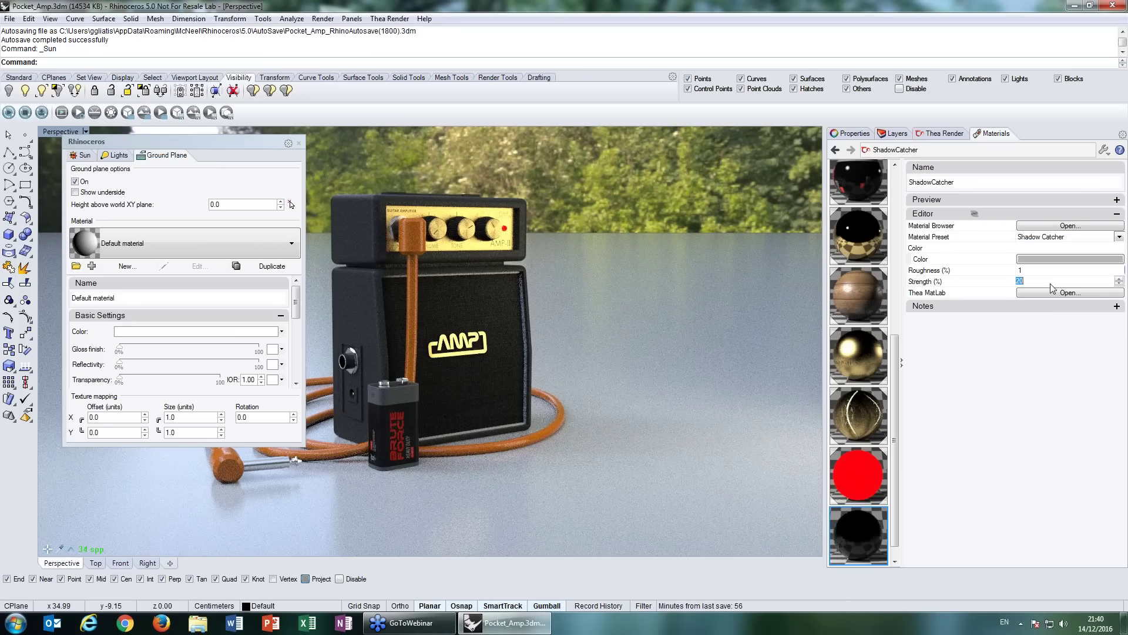
pyautogui.write('0')
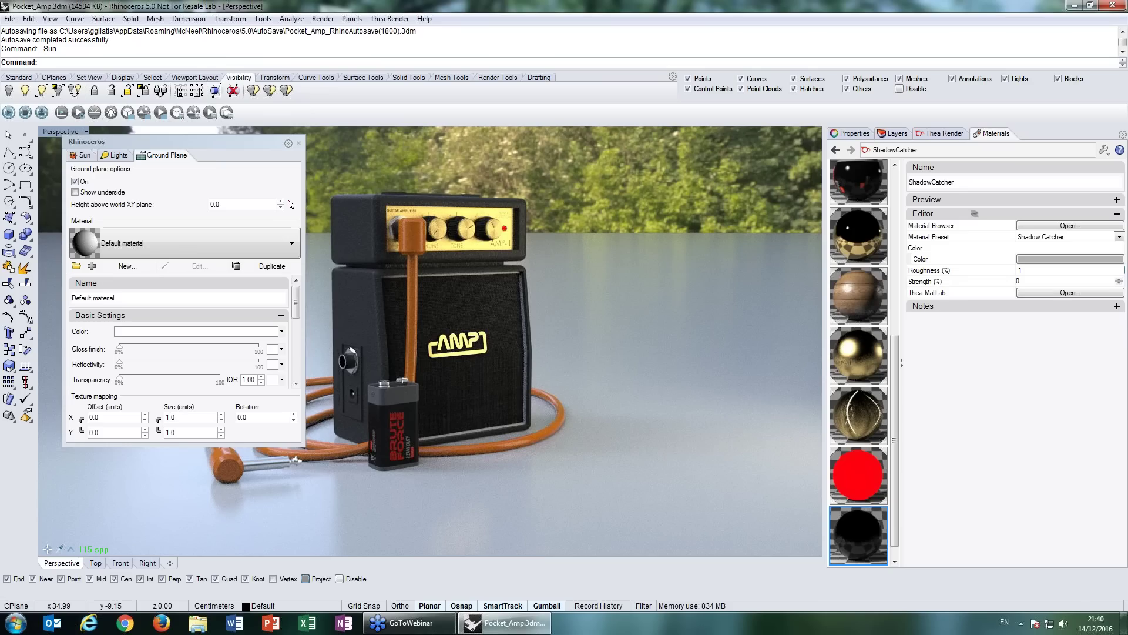
pyautogui.press('Return')
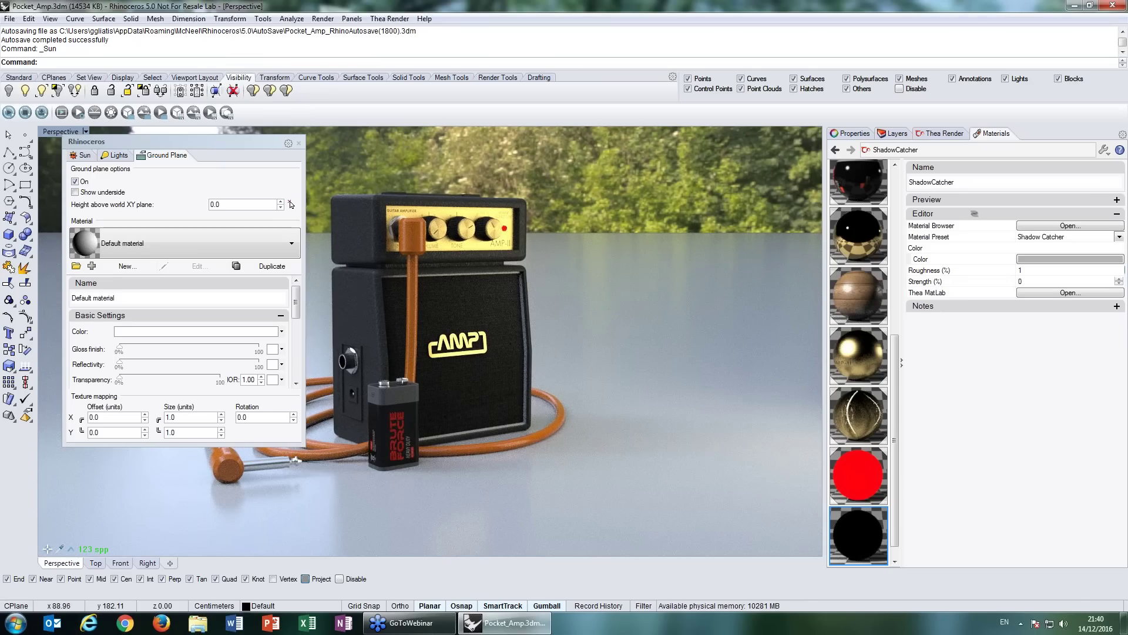
# - Assign the ShadowCatcher material to the ground plane and uncover the amp to check the render
pyautogui.moveTo(158, 142); pyautogui.dragTo(150, 160)
pyautogui.click(139, 268)
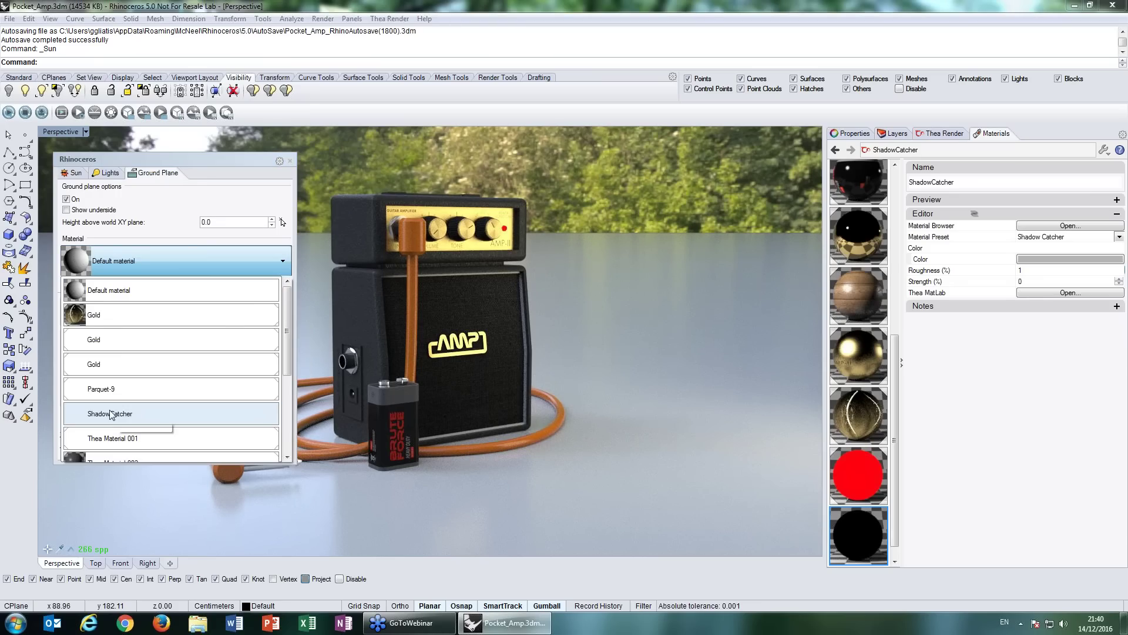
pyautogui.click(111, 414)
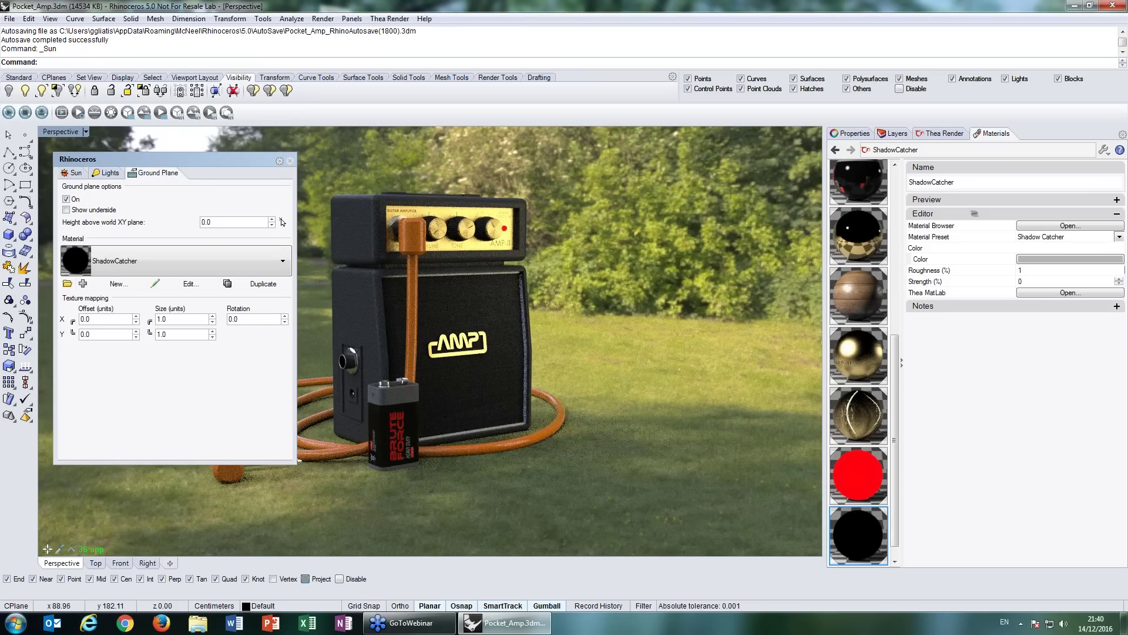
pyautogui.moveTo(154, 159); pyautogui.dragTo(713, 224)
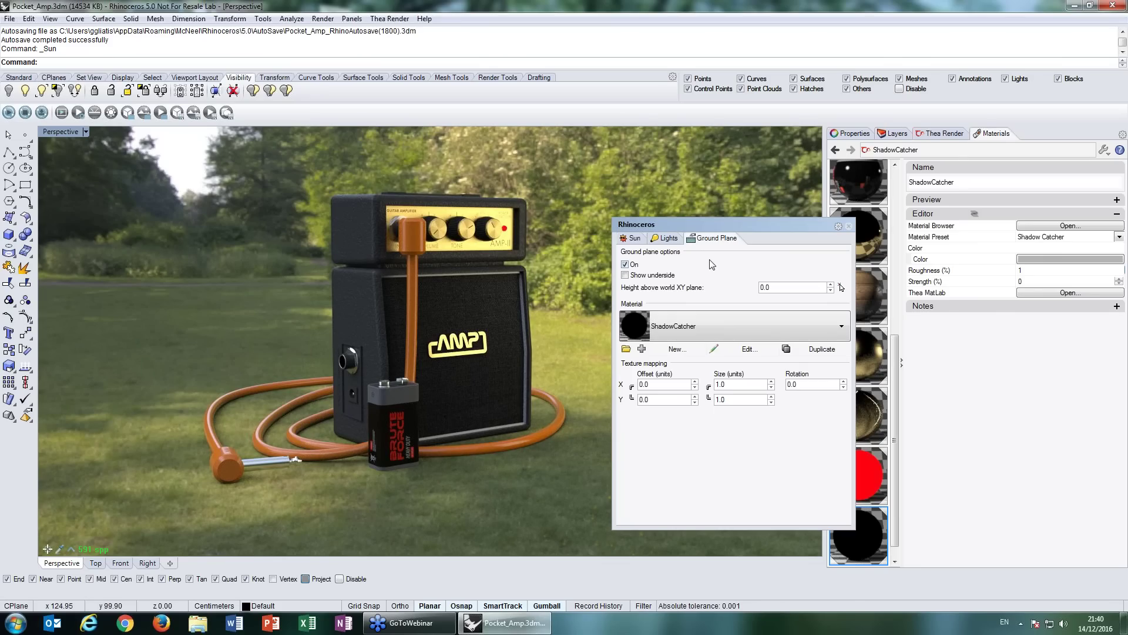
pyautogui.moveTo(711, 224); pyautogui.dragTo(219, 156)
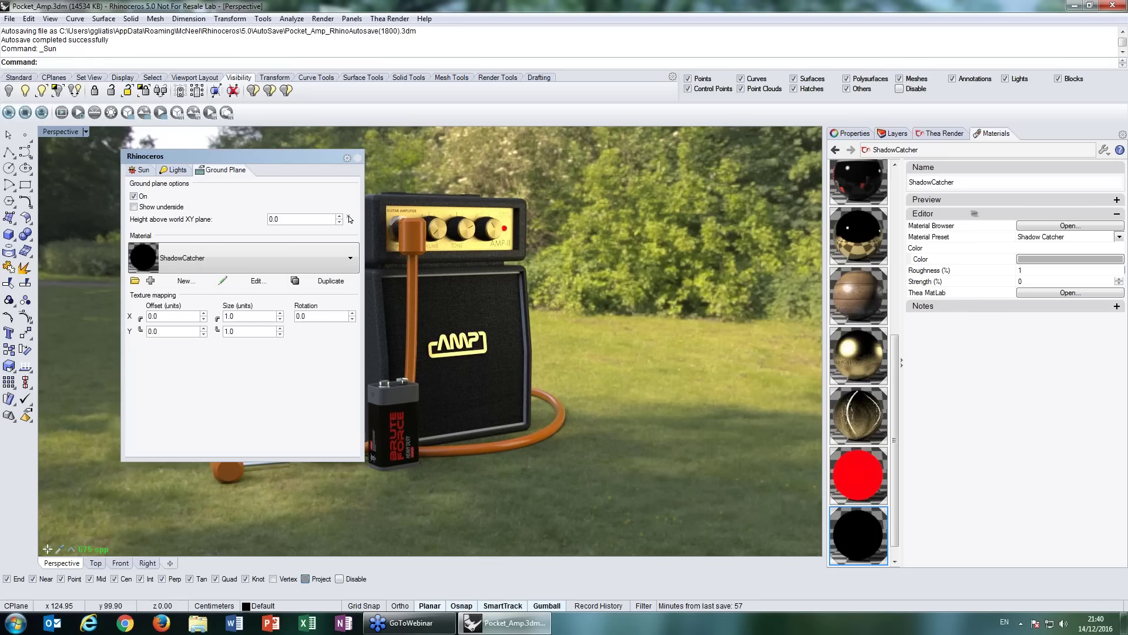
# - Turn off the ground plane, close its settings and show the hidden wooden floor again
pyautogui.click(142, 198)
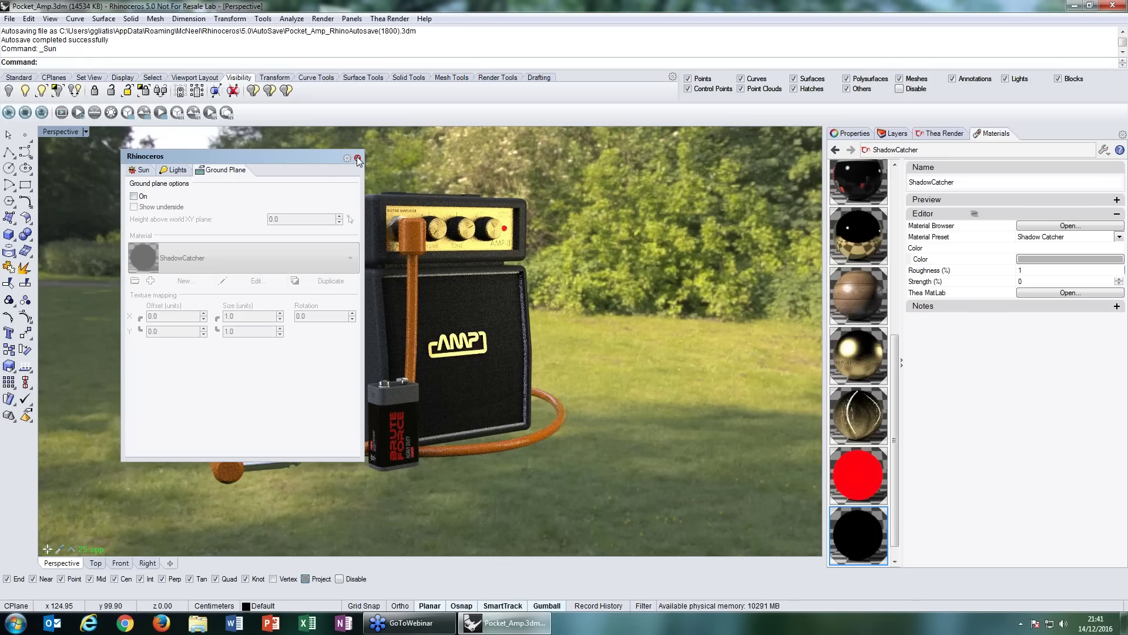
pyautogui.click(357, 157)
pyautogui.click(24, 90)
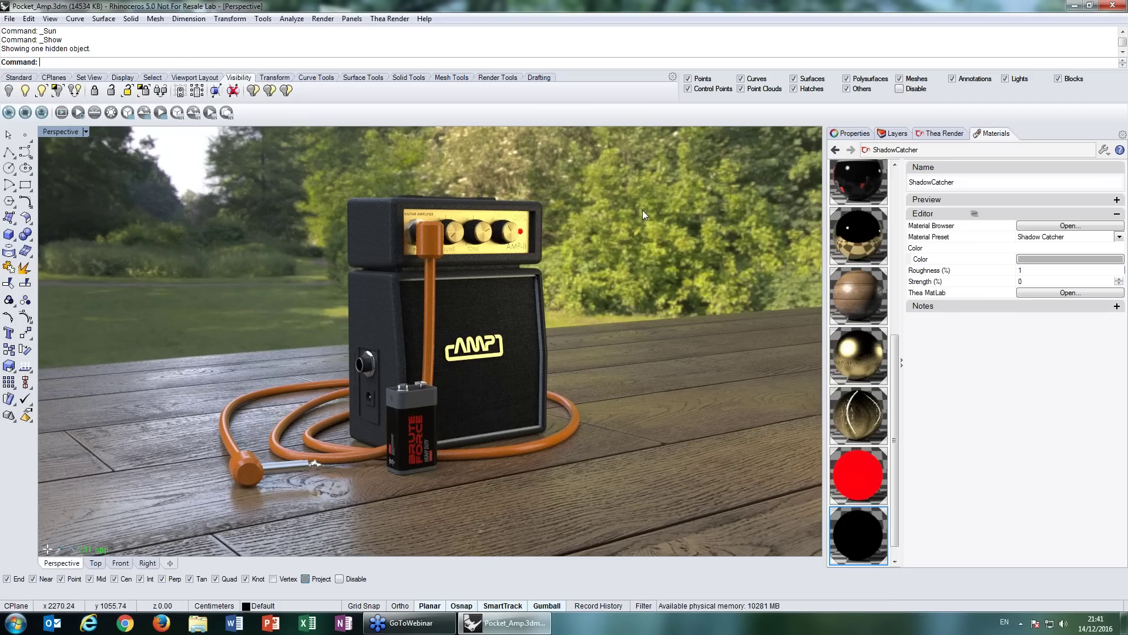
# - Sync the Thea camera's film resolution with the Rhino viewport and collapse the Film settings
pyautogui.click(942, 134)
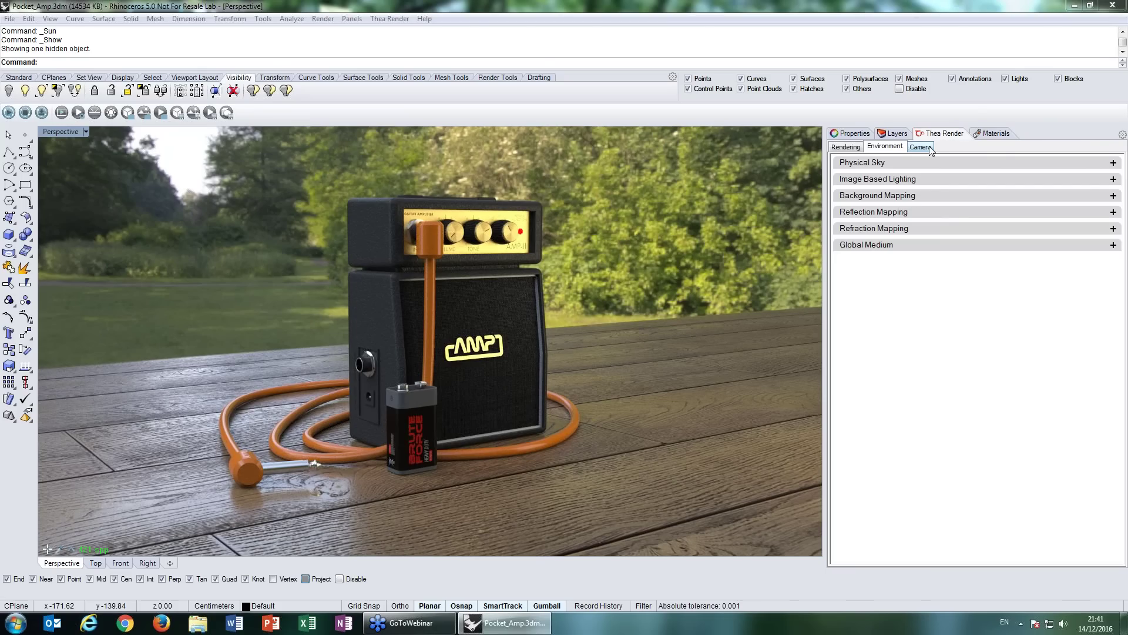
pyautogui.click(930, 148)
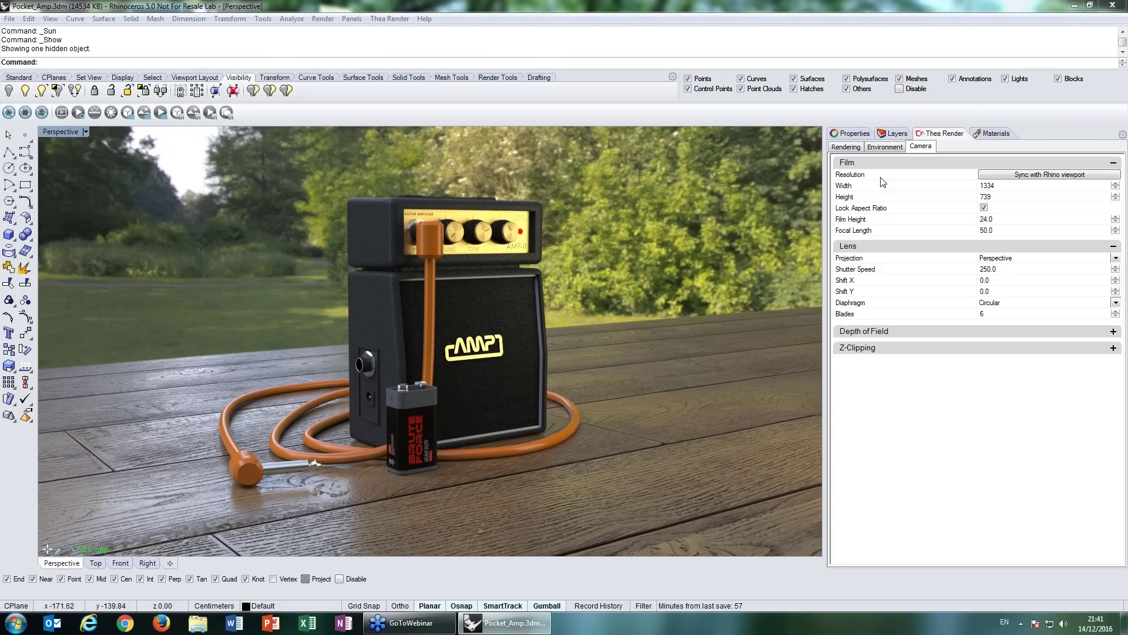
pyautogui.click(1038, 176)
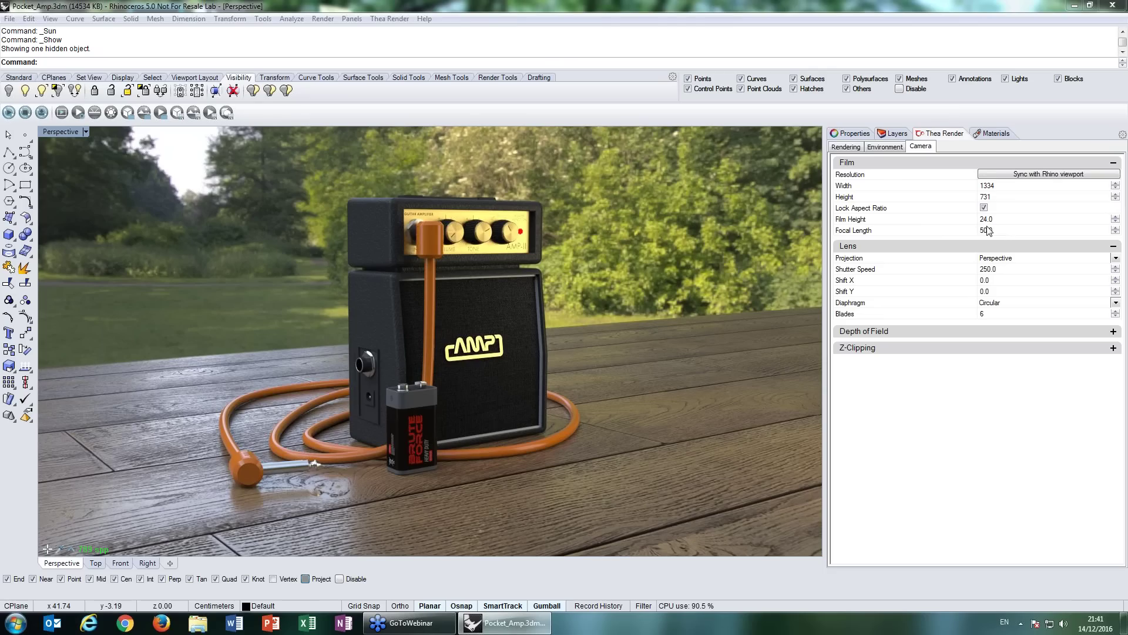
pyautogui.click(987, 186)
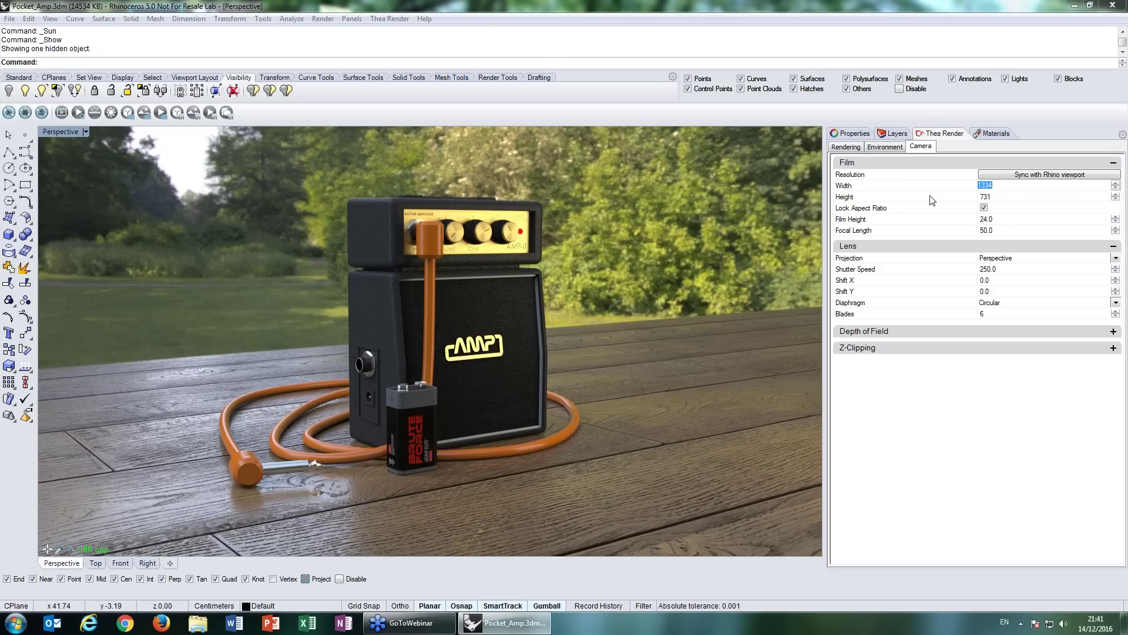
pyautogui.click(896, 163)
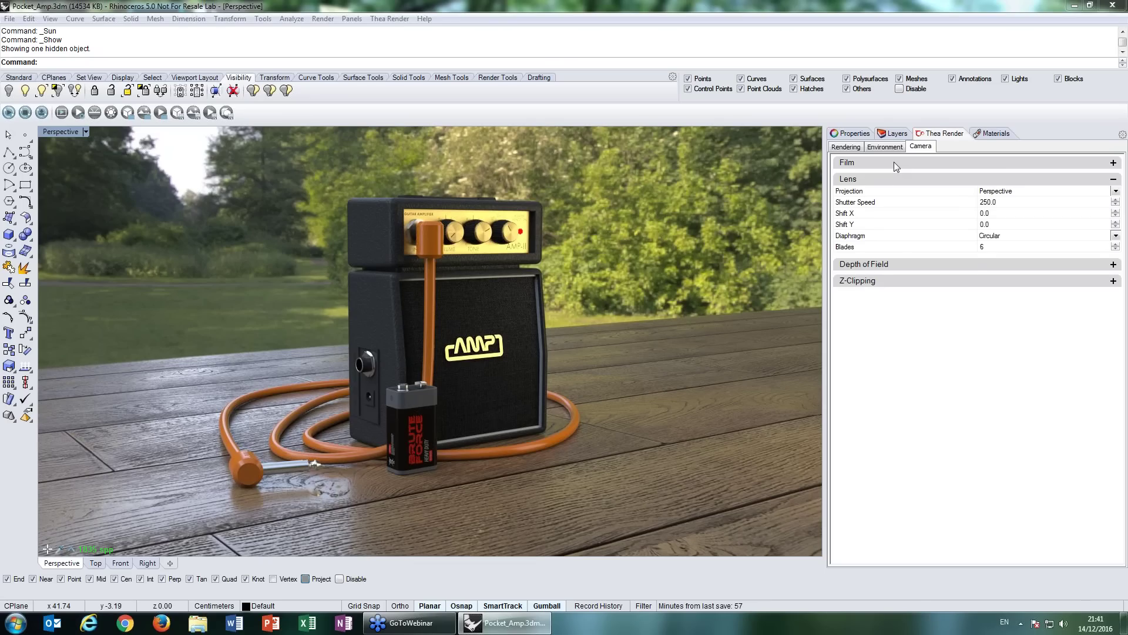
# - Set the camera's depth-of-field f-number to 5.6 and view the amp slightly closer
pyautogui.click(951, 264)
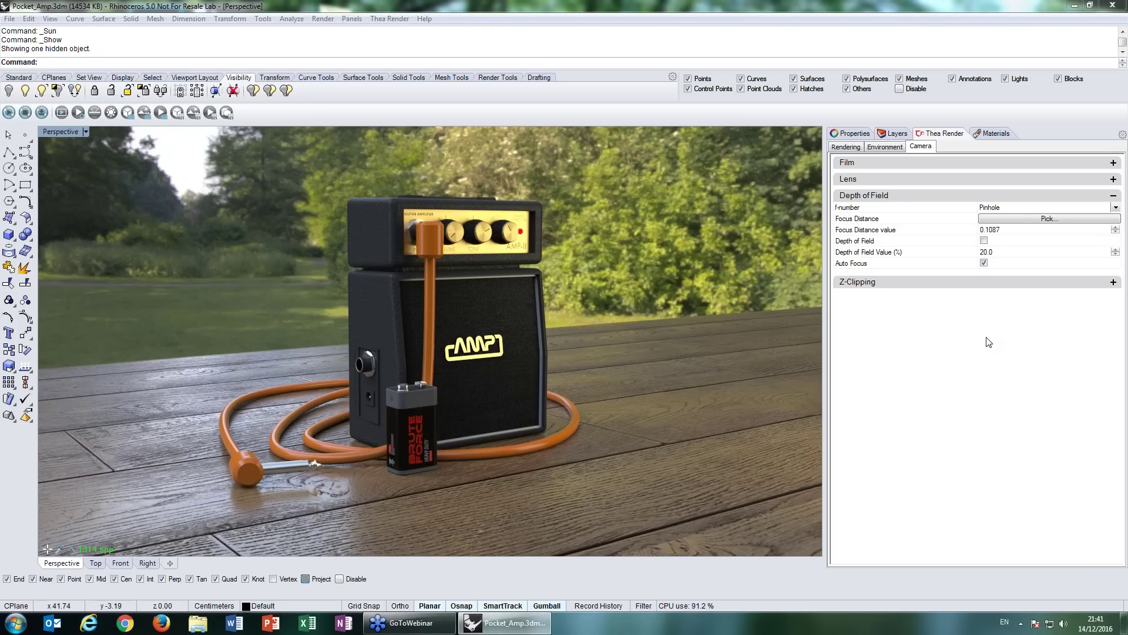
pyautogui.click(1019, 208)
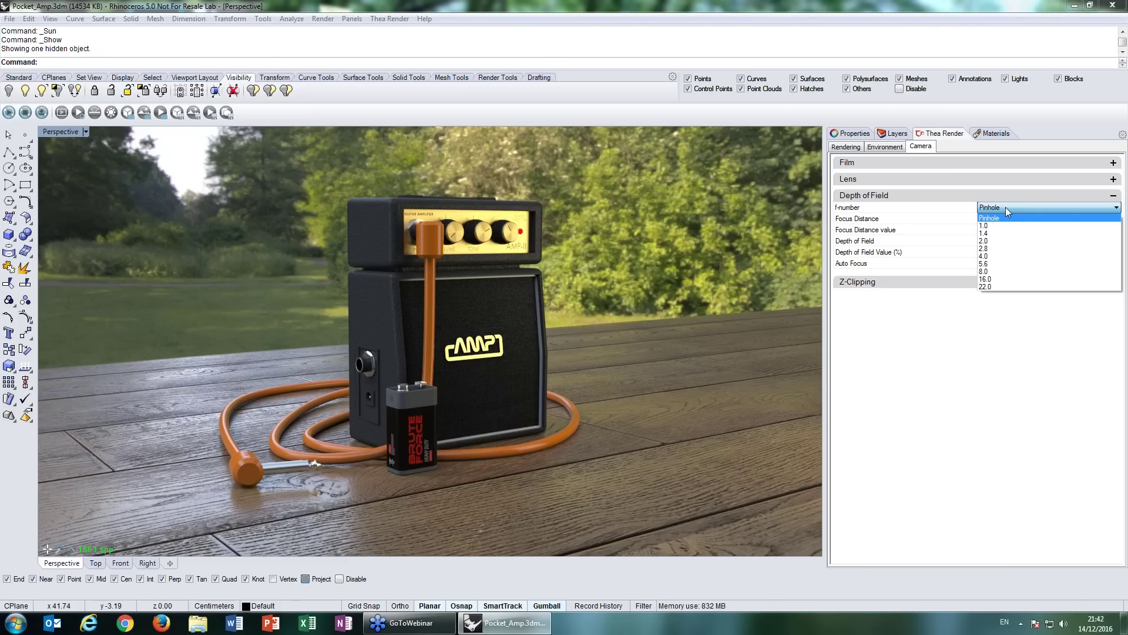
pyautogui.click(1011, 264)
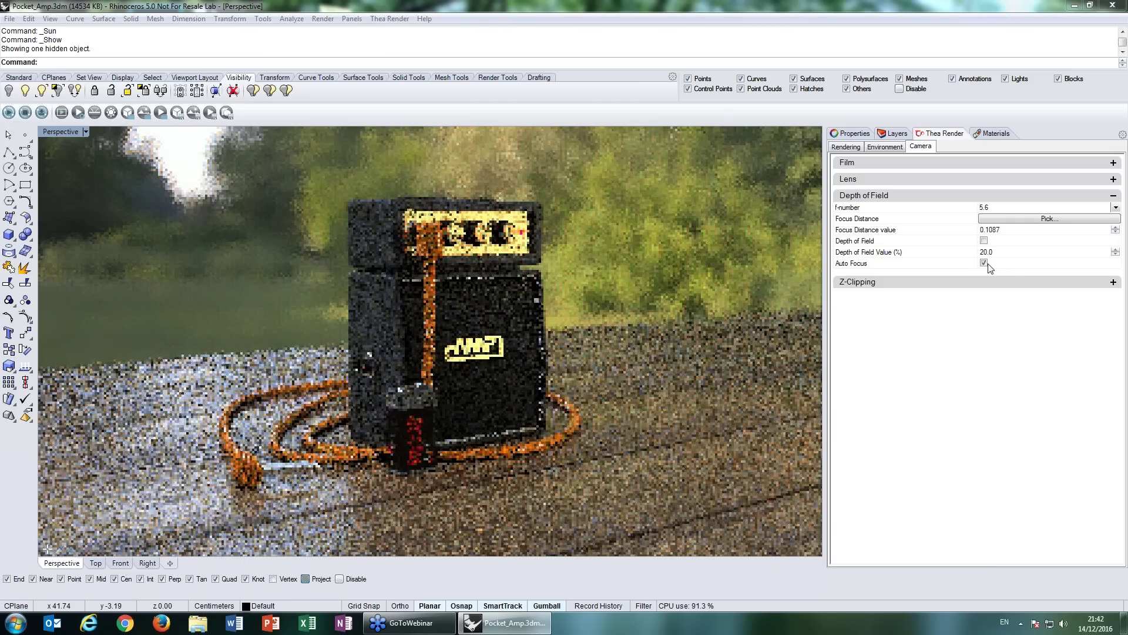
pyautogui.scroll(2, 515, 324)
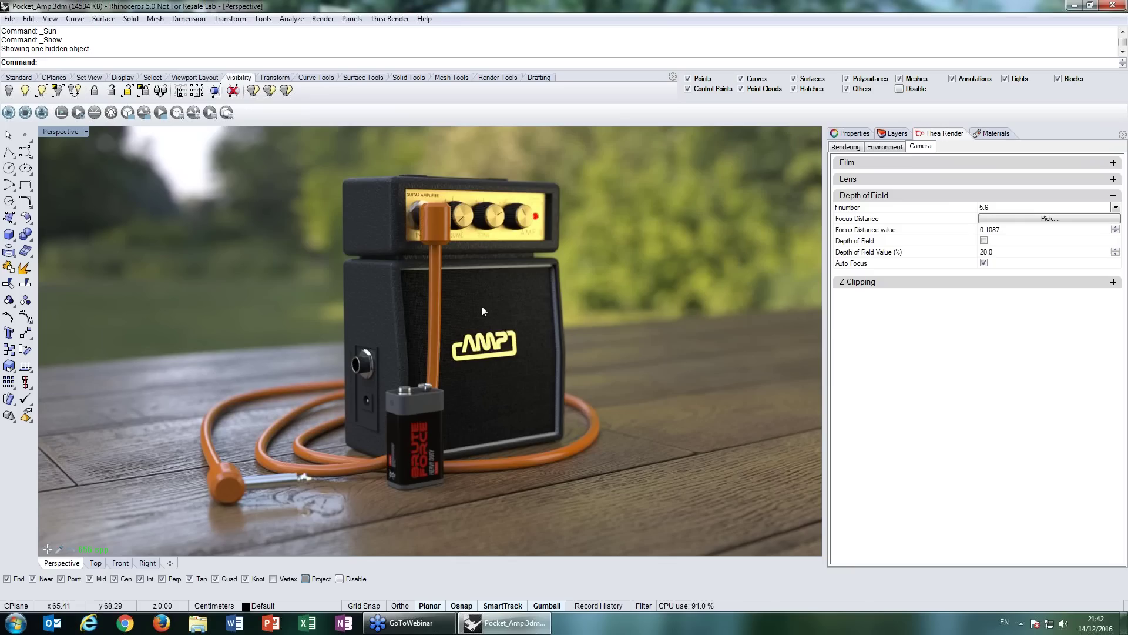
# - Turn off Auto Focus and pick the AMP logo on the speaker grille as the focus distance
pyautogui.click(984, 264)
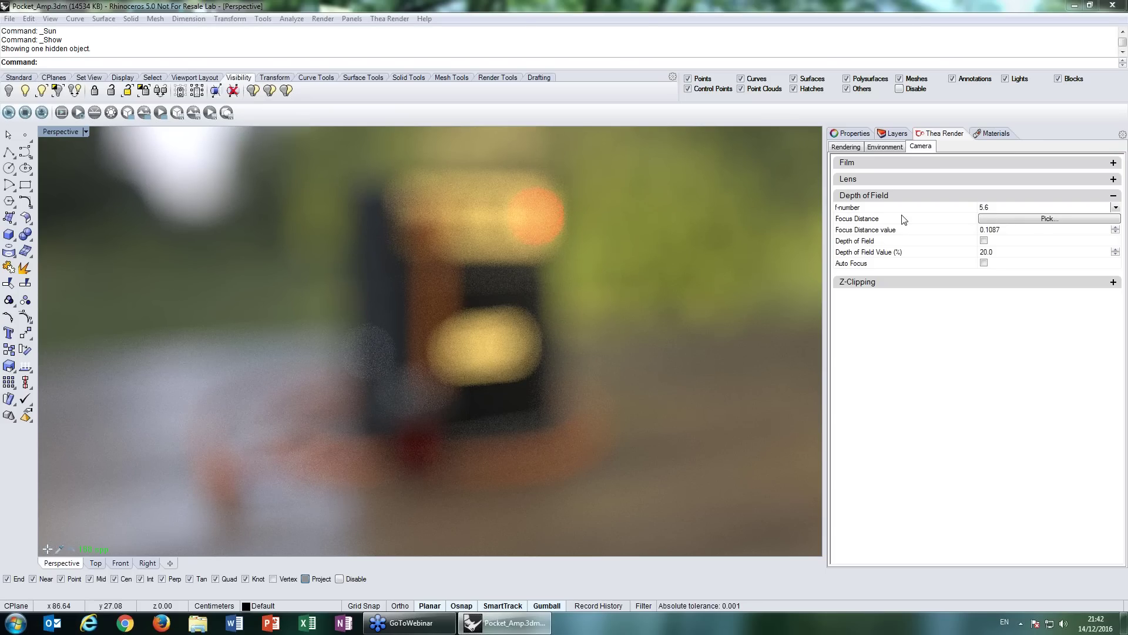
pyautogui.click(1048, 220)
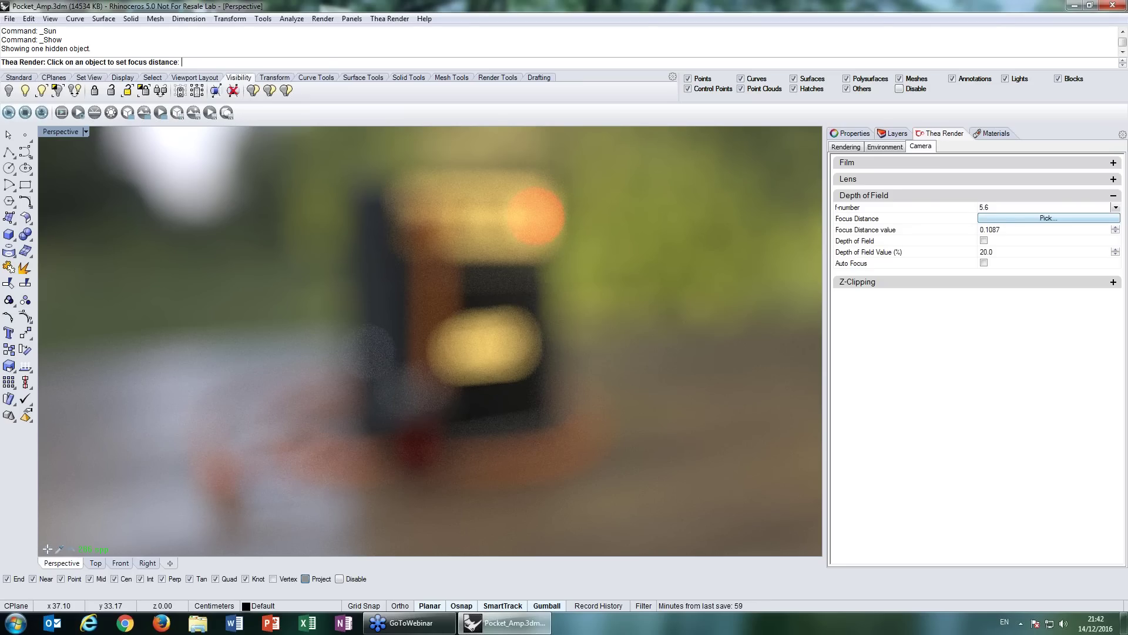
pyautogui.click(482, 347)
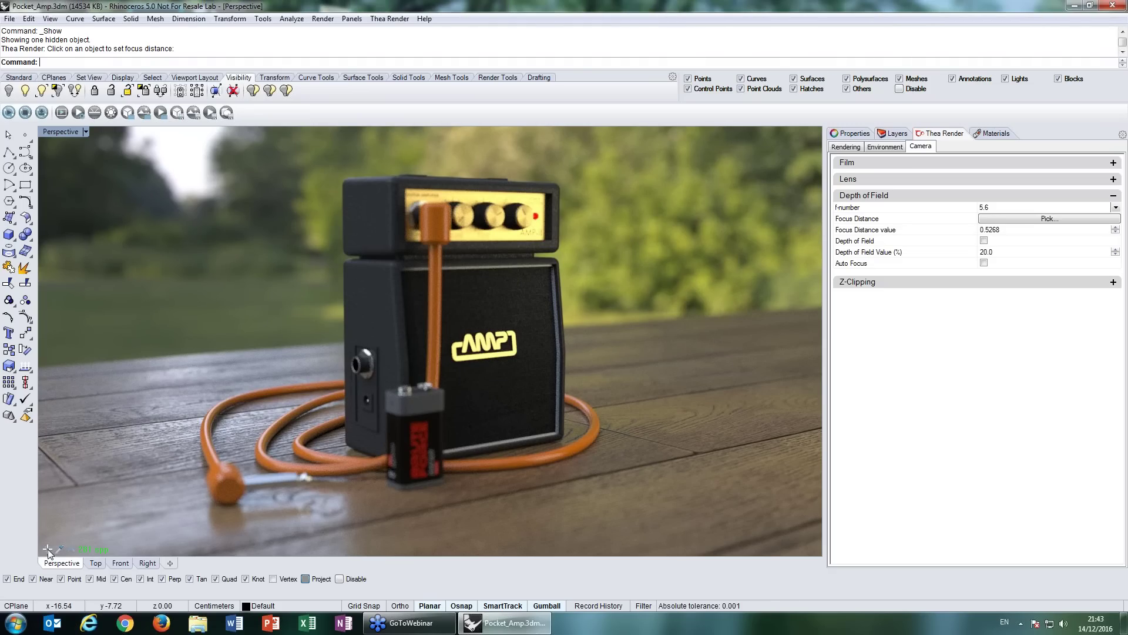
# - Try the focus on the jack socket, the battery and the foreground floor, and finish with it on the AMP logo
pyautogui.click(384, 365)
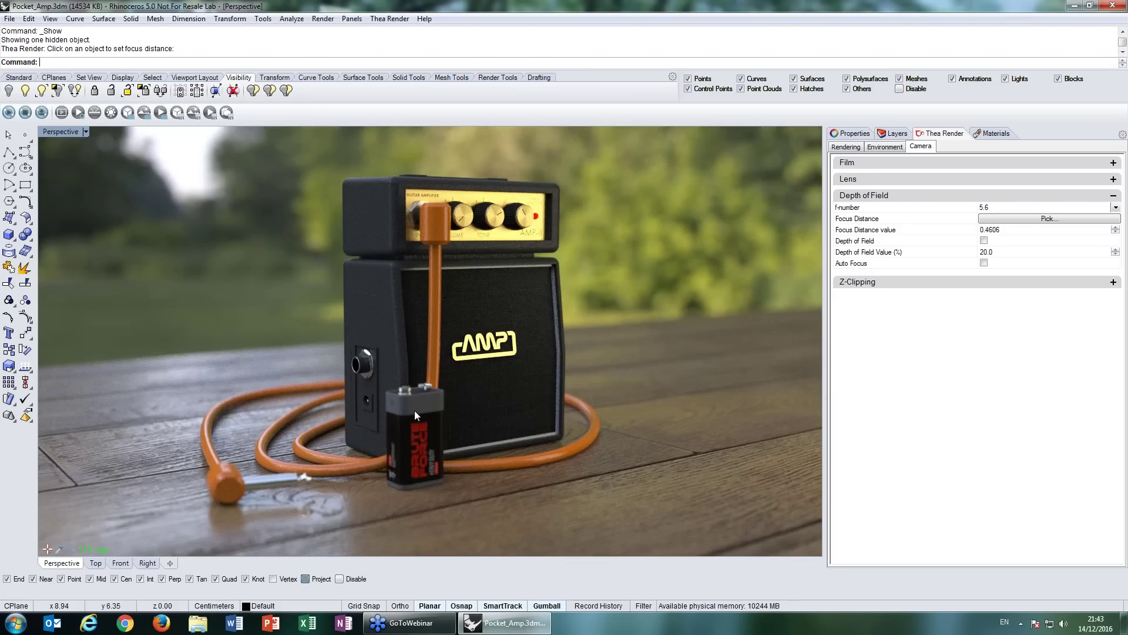
pyautogui.click(400, 400)
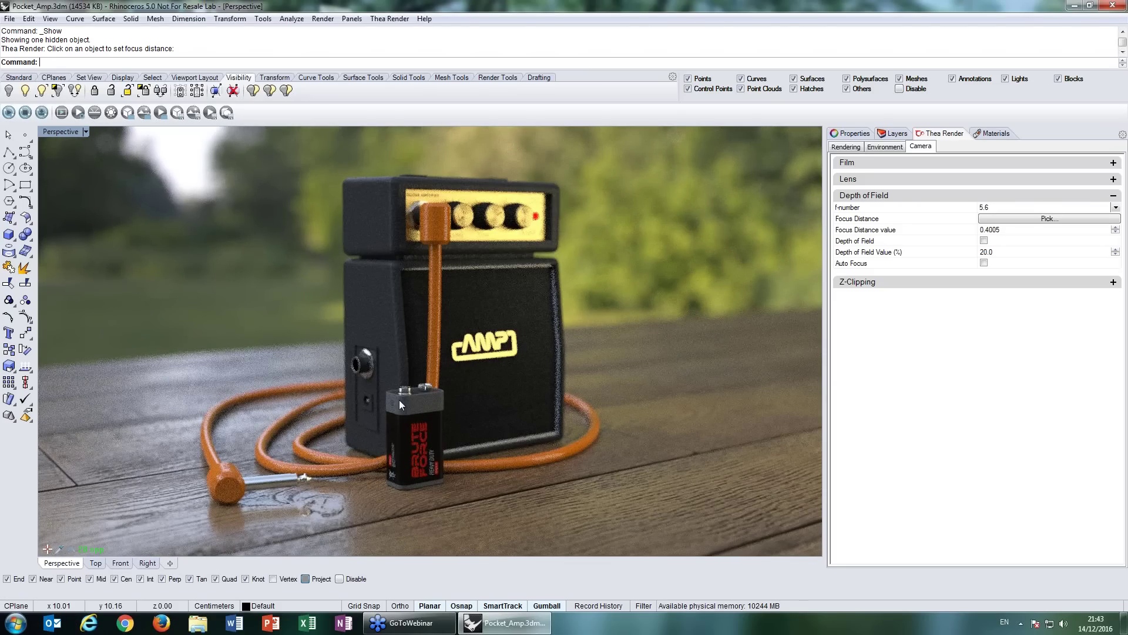
pyautogui.click(462, 544)
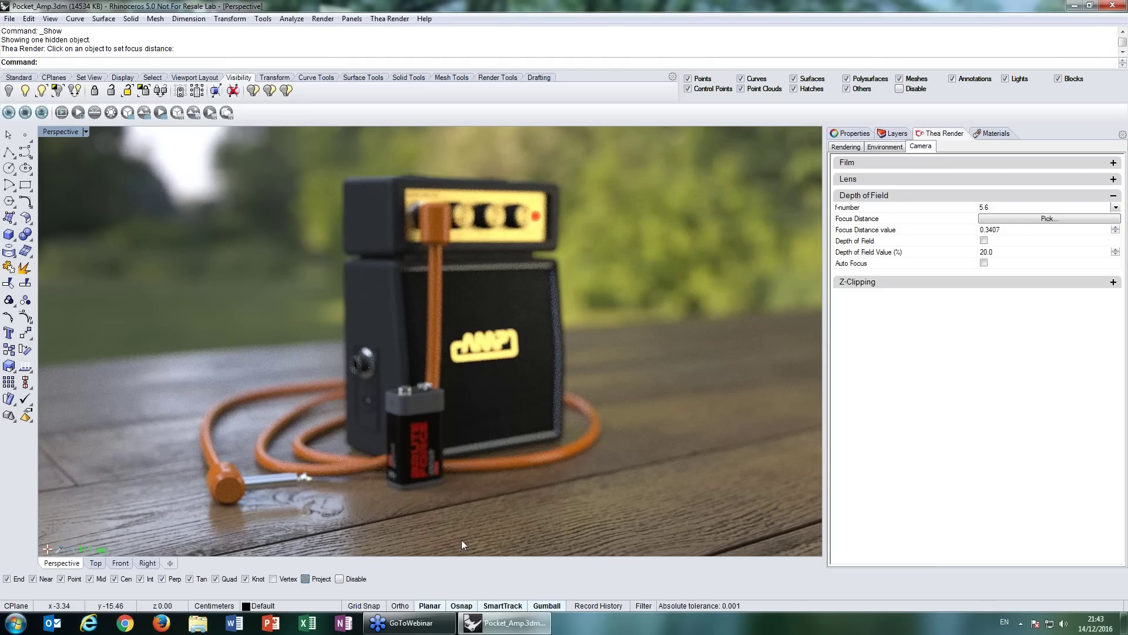
pyautogui.click(485, 339)
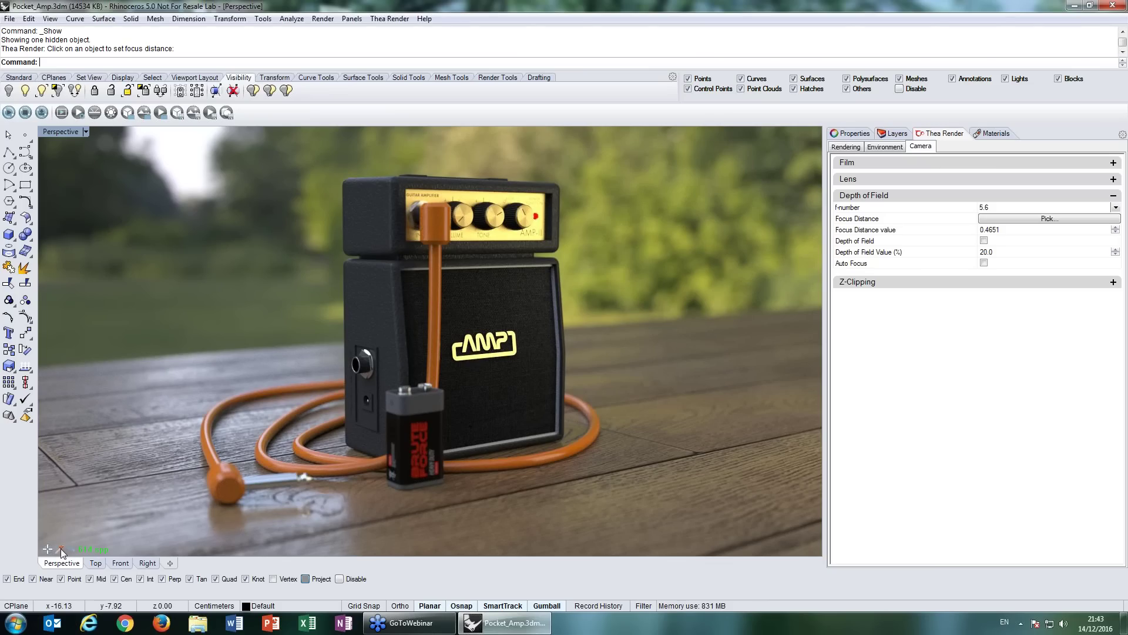
# - Pick the cabinet, orange cable and jack socket in the render to inspect their Thea materials
pyautogui.doubleClick(369, 321)
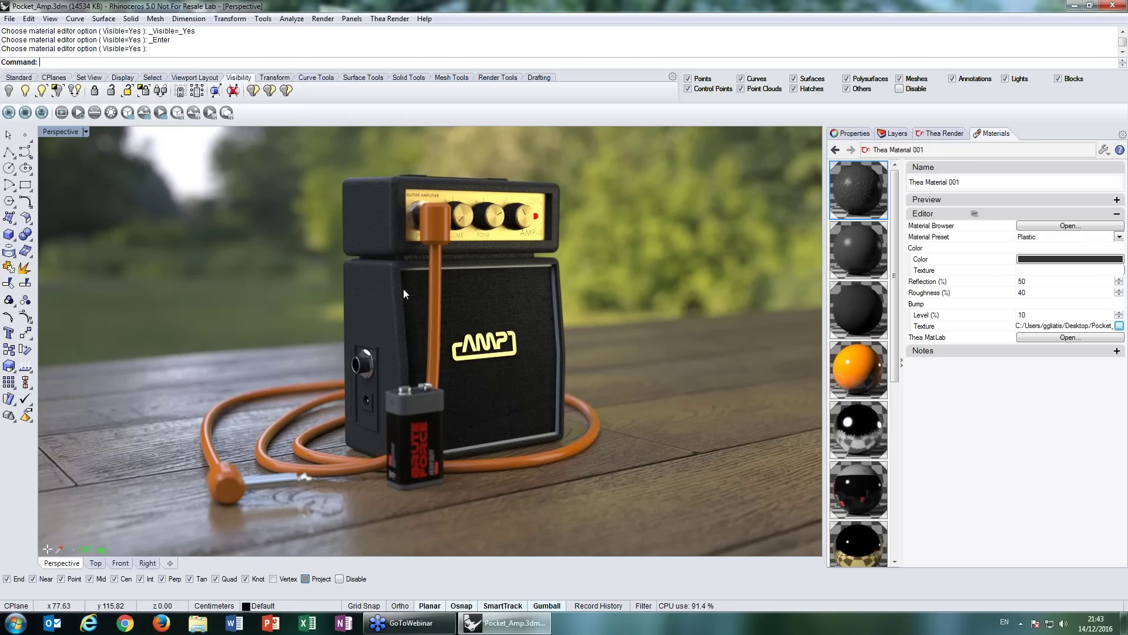
pyautogui.click(435, 282)
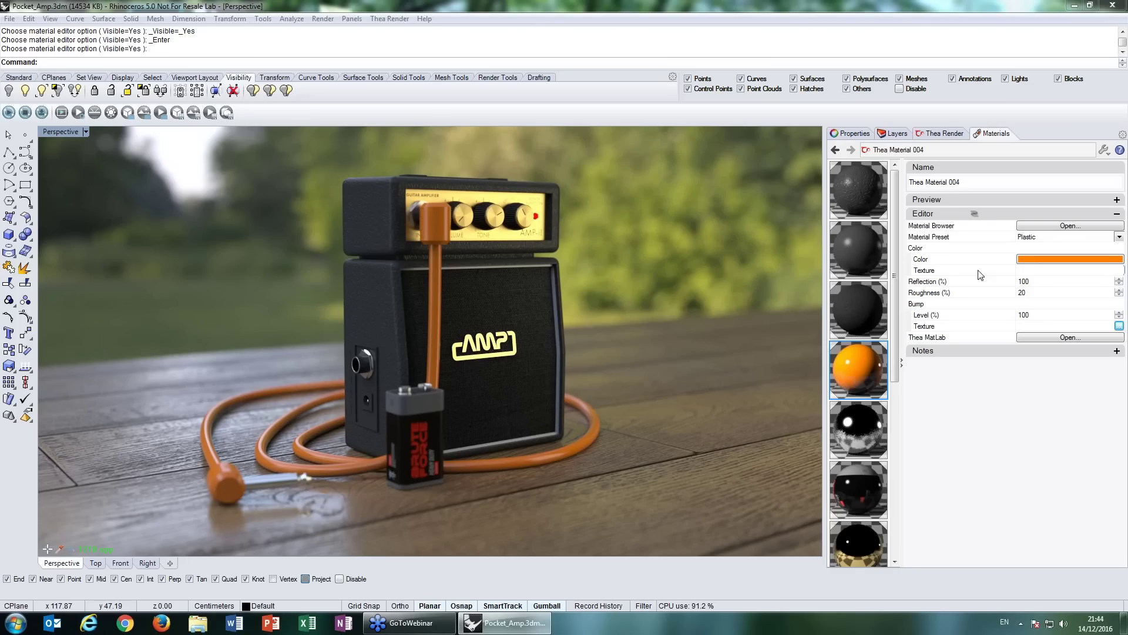
pyautogui.click(366, 353)
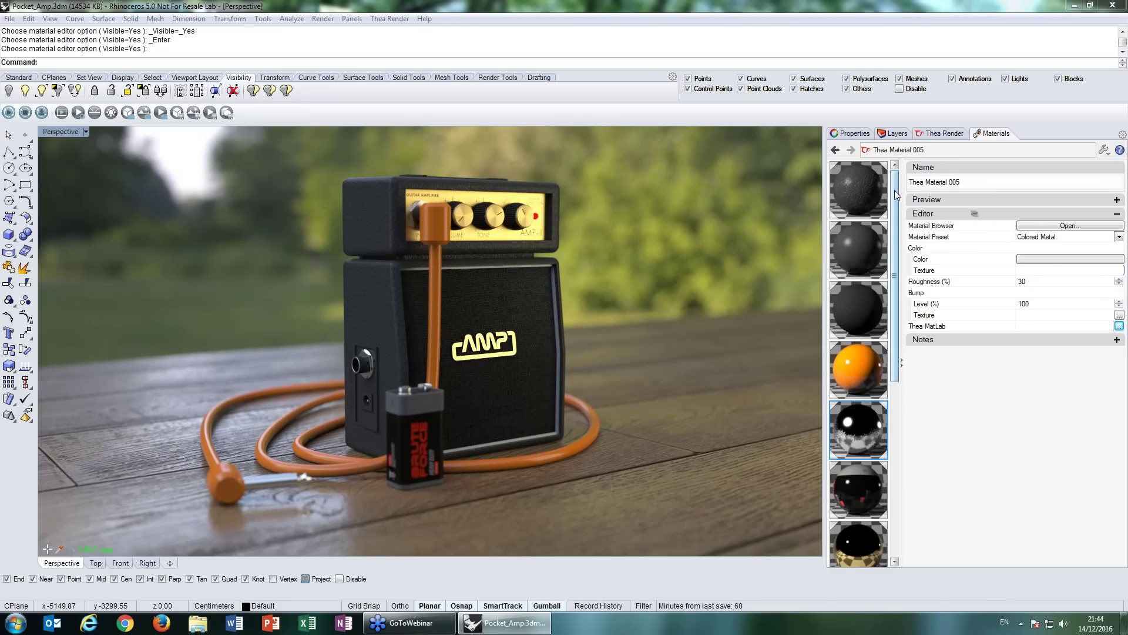
pyautogui.scroll(-1, 893, 191)
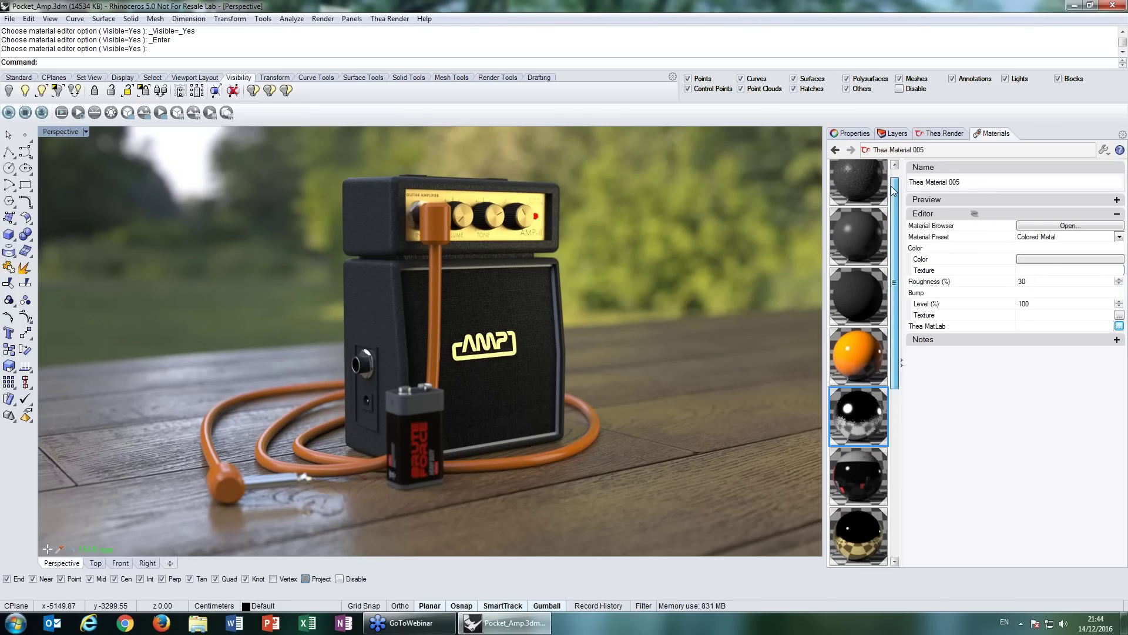
pyautogui.moveTo(891, 186); pyautogui.dragTo(891, 182)
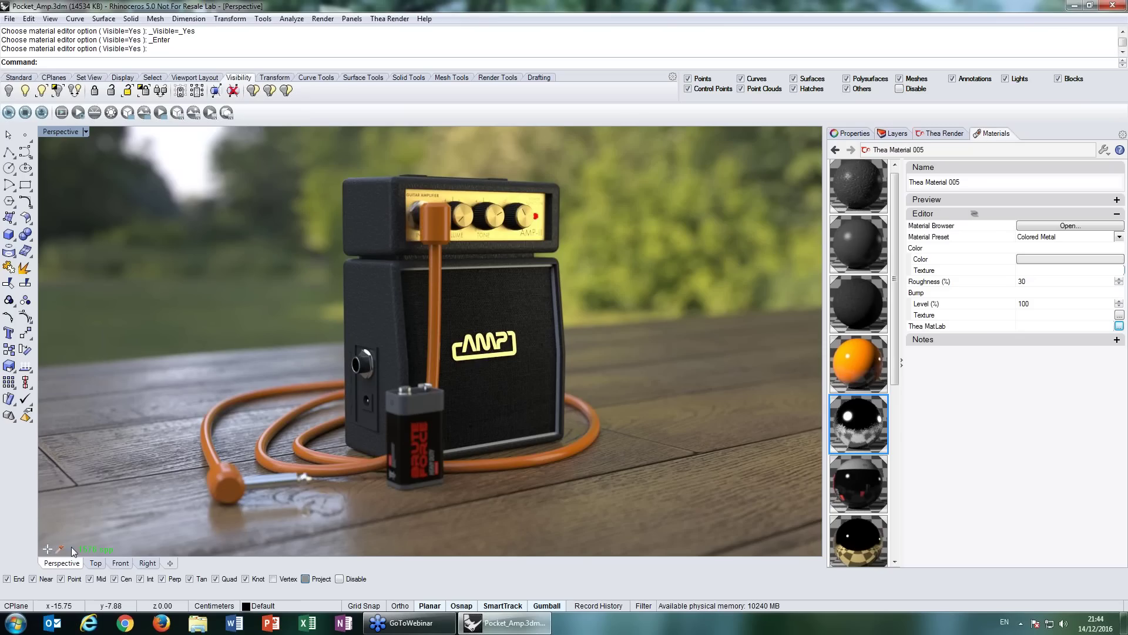
pyautogui.moveTo(94, 531)
# - Open the Display section of the Thea rendering settings and collapse the Main and Ambient Occlusion sections
pyautogui.click(942, 134)
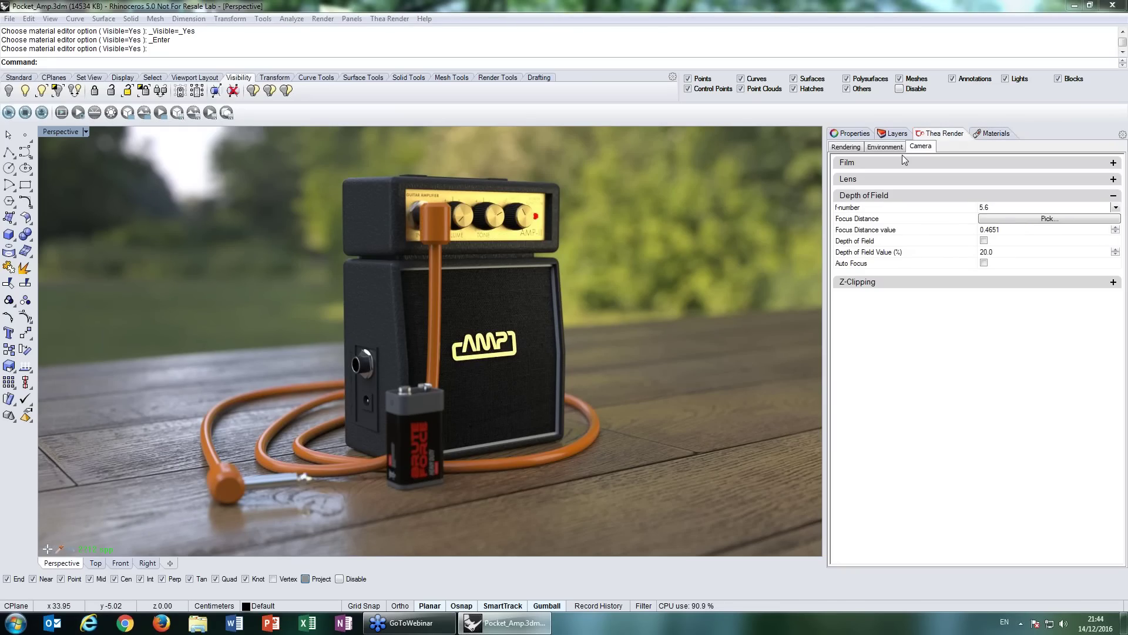
pyautogui.click(852, 147)
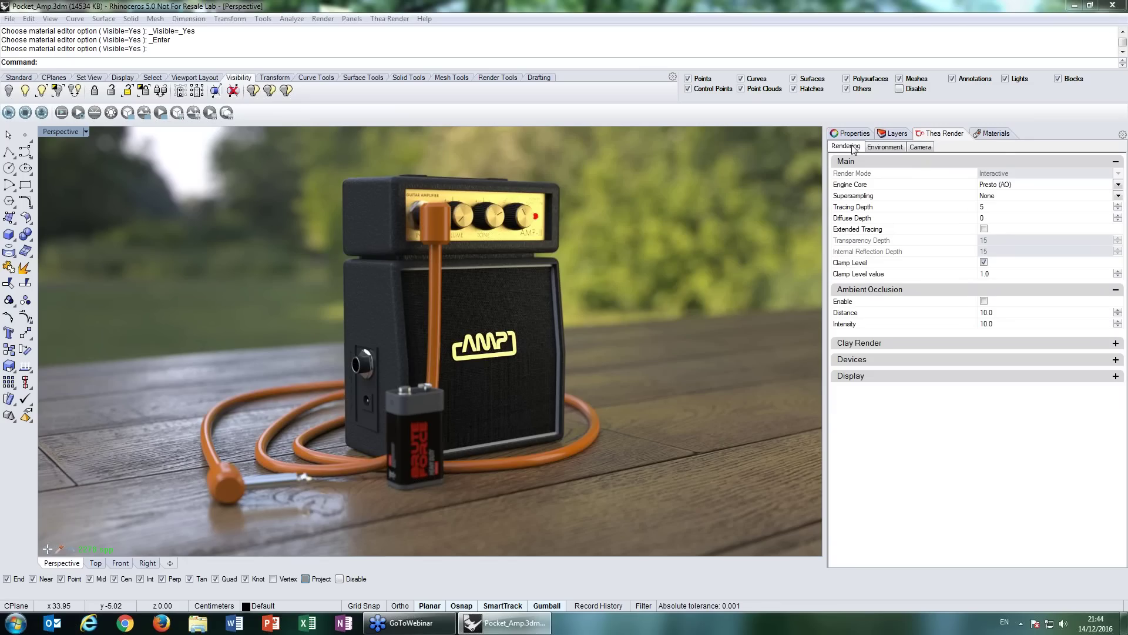
pyautogui.click(856, 161)
pyautogui.click(860, 178)
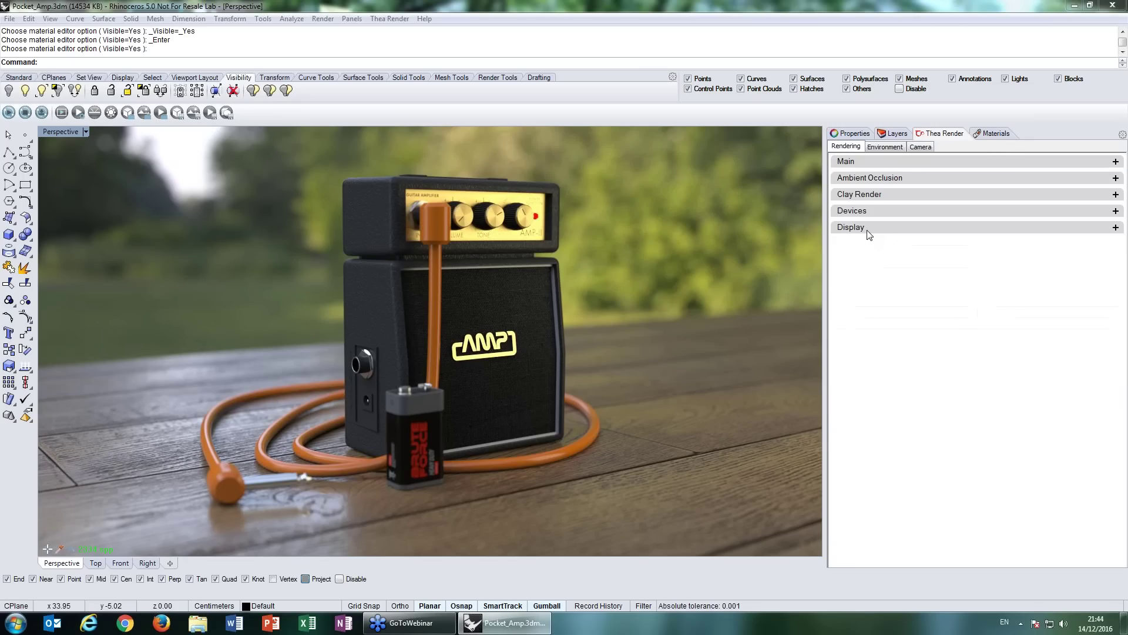
pyautogui.click(869, 230)
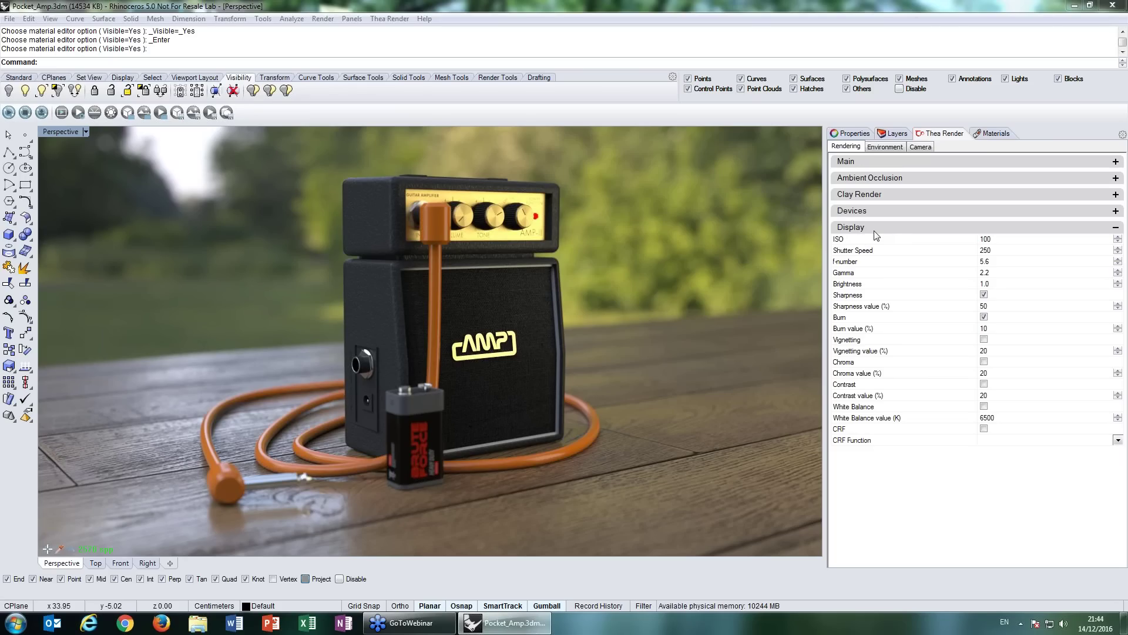
# - Try a brighter exposure with ISO 200 and a shutter speed of 125
pyautogui.doubleClick(997, 240)
pyautogui.write('20')
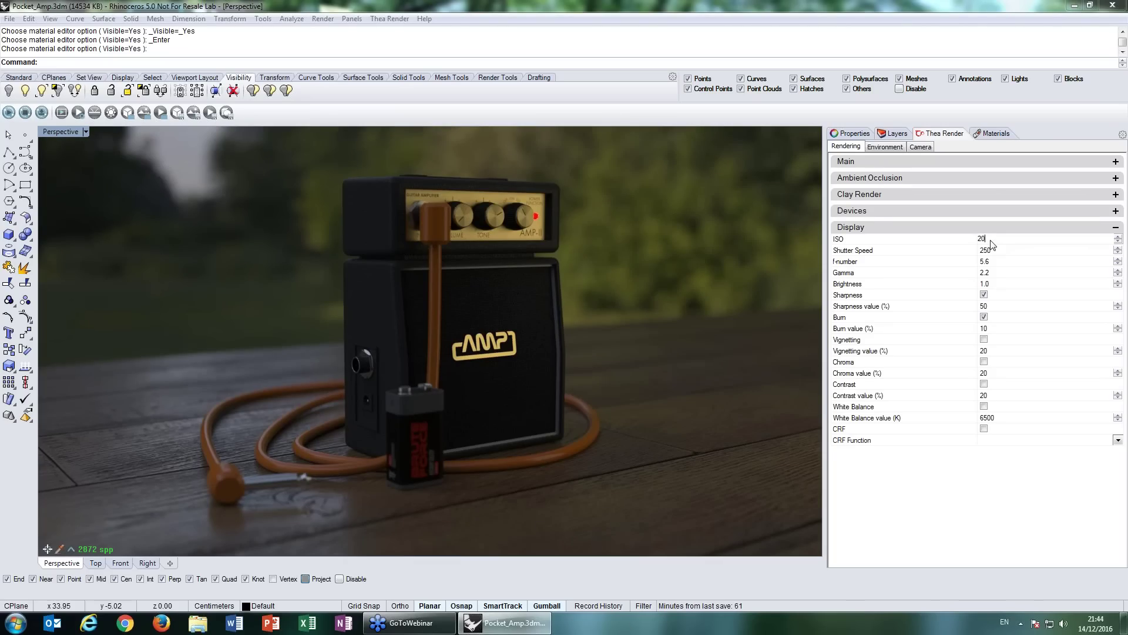
pyautogui.write('0')
pyautogui.doubleClick(993, 250)
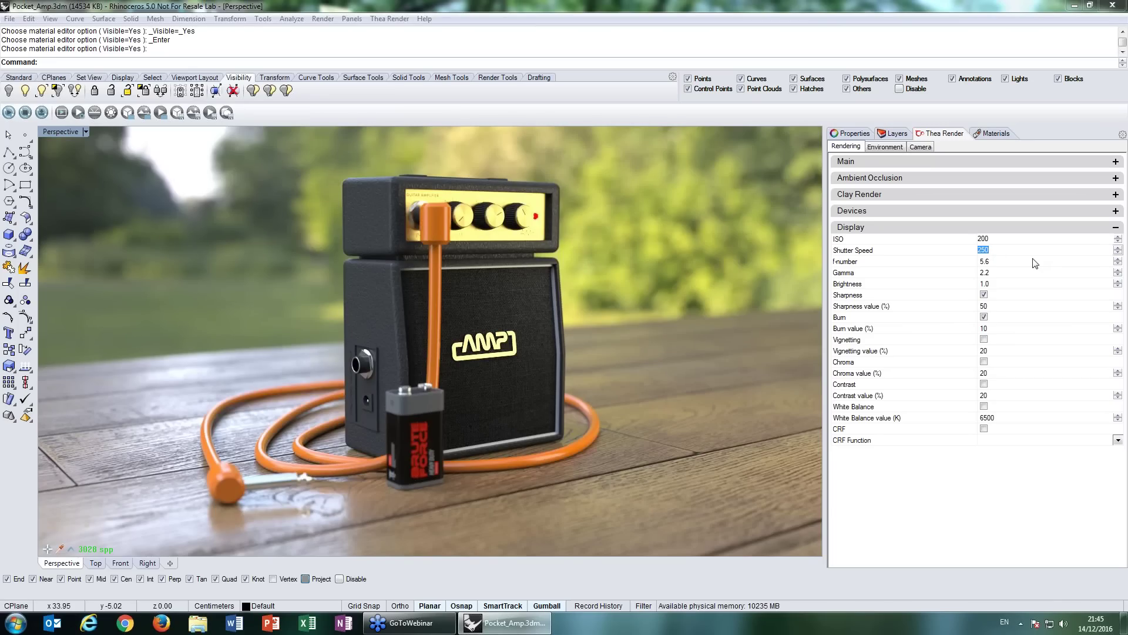
pyautogui.write('125')
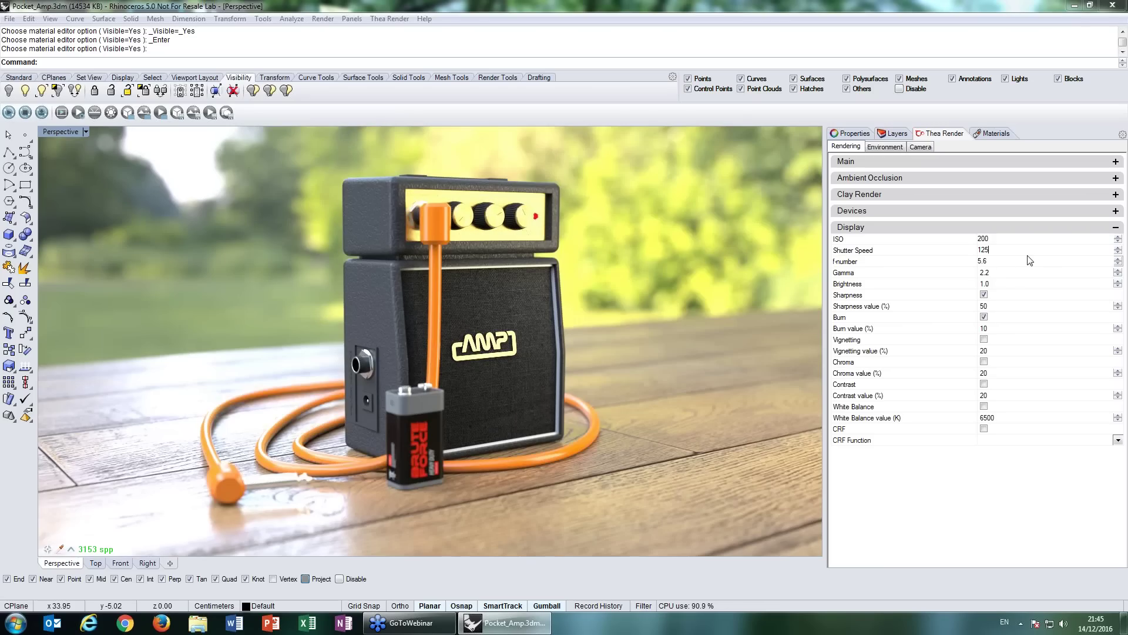
# - Restore the exposure by setting the shutter speed to 250 and the ISO to 100
pyautogui.press('BackSpace')
pyautogui.press('BackSpace')
pyautogui.press('BackSpace')
pyautogui.write('250')
pyautogui.doubleClick(983, 238)
pyautogui.write('100')
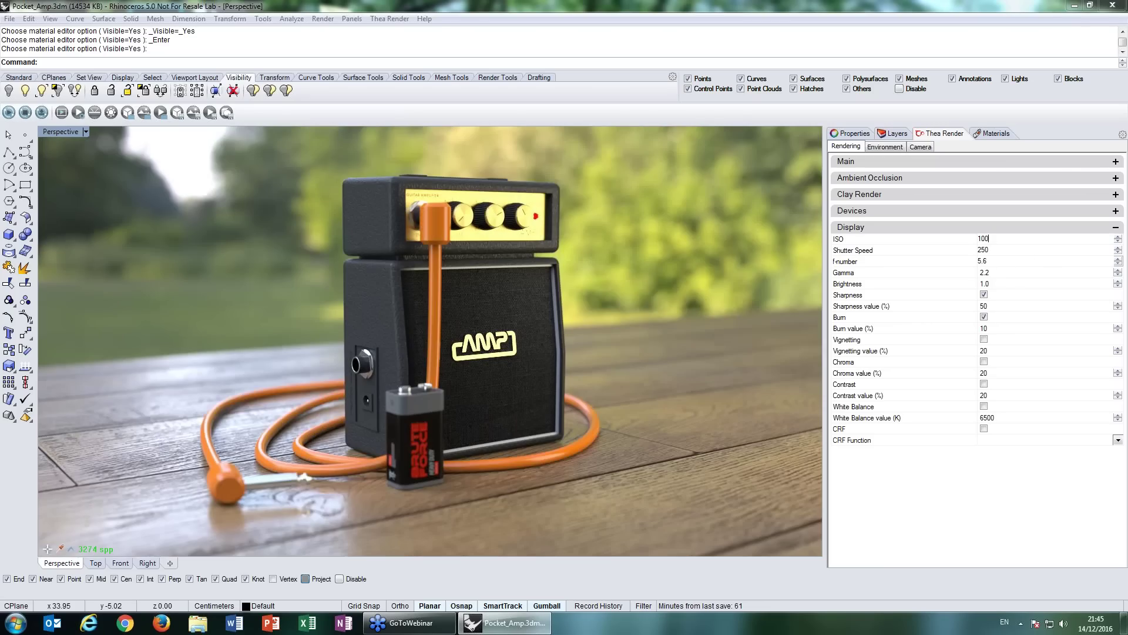
pyautogui.click(989, 250)
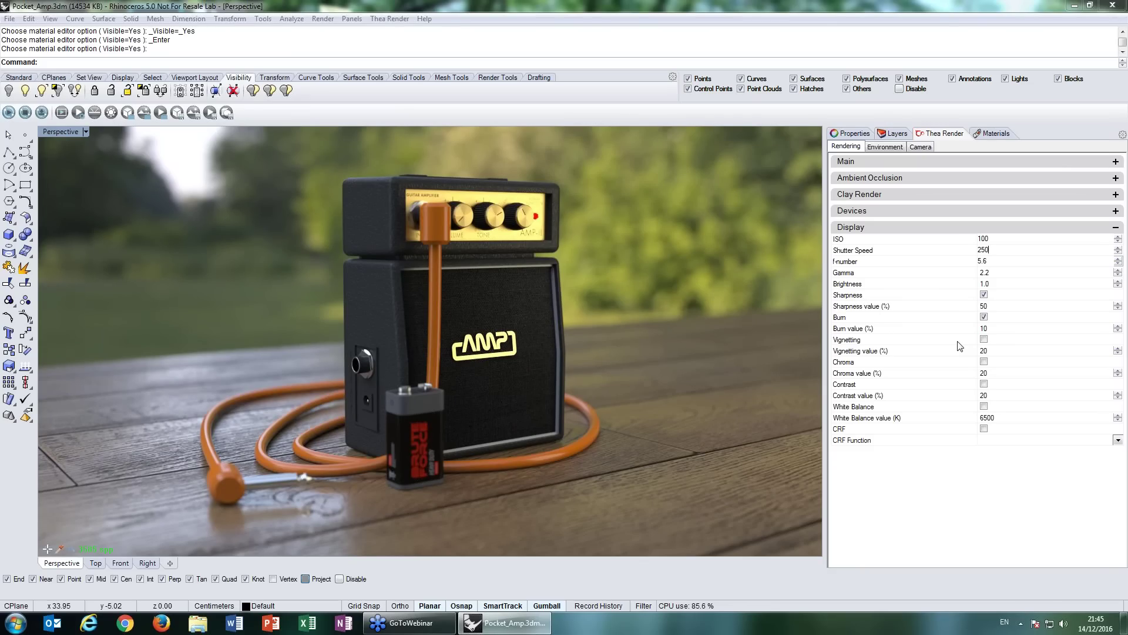
# - Try vignetting on the render and switch it off again
pyautogui.click(983, 339)
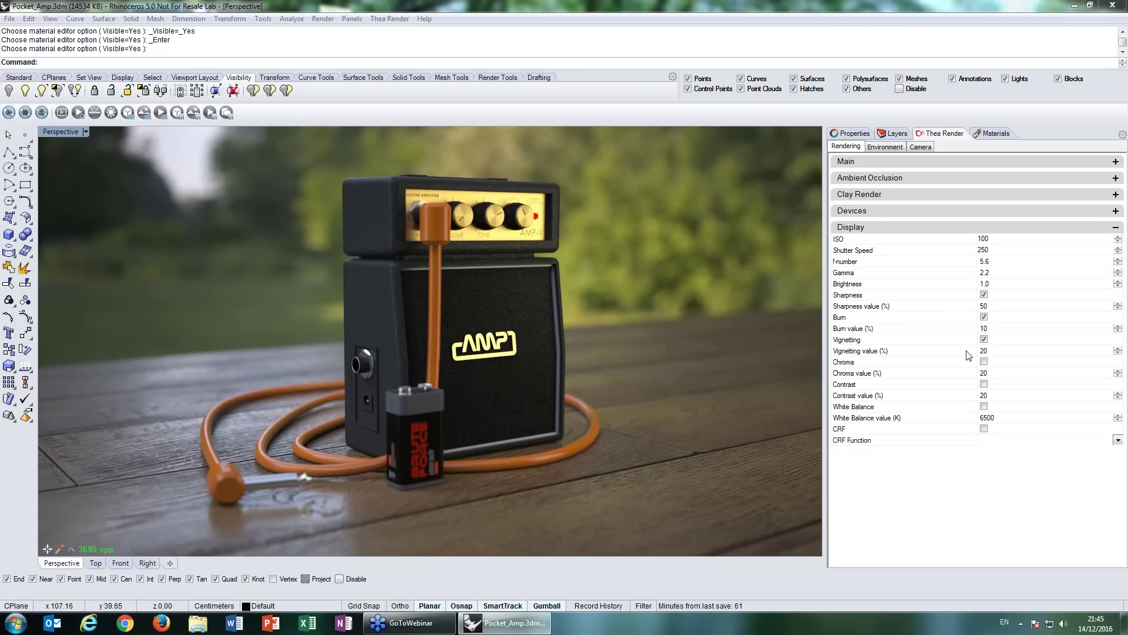
pyautogui.click(984, 339)
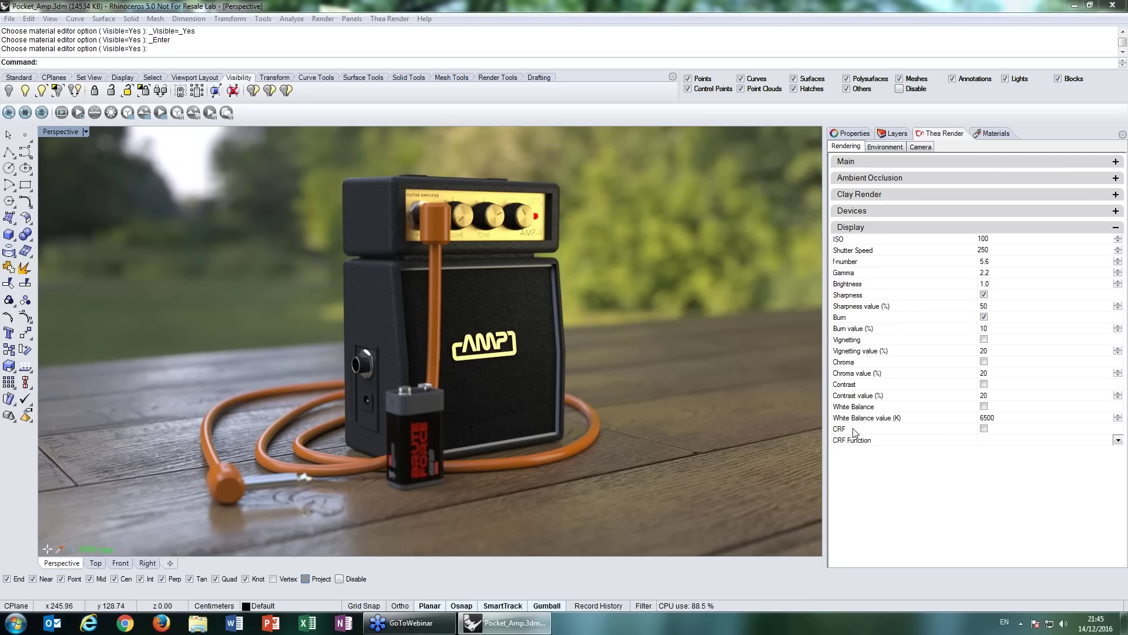
# - Enable CRF with the Advantix-100CD.crf function and check the amp render from a slightly different view
pyautogui.click(984, 429)
pyautogui.click(1118, 440)
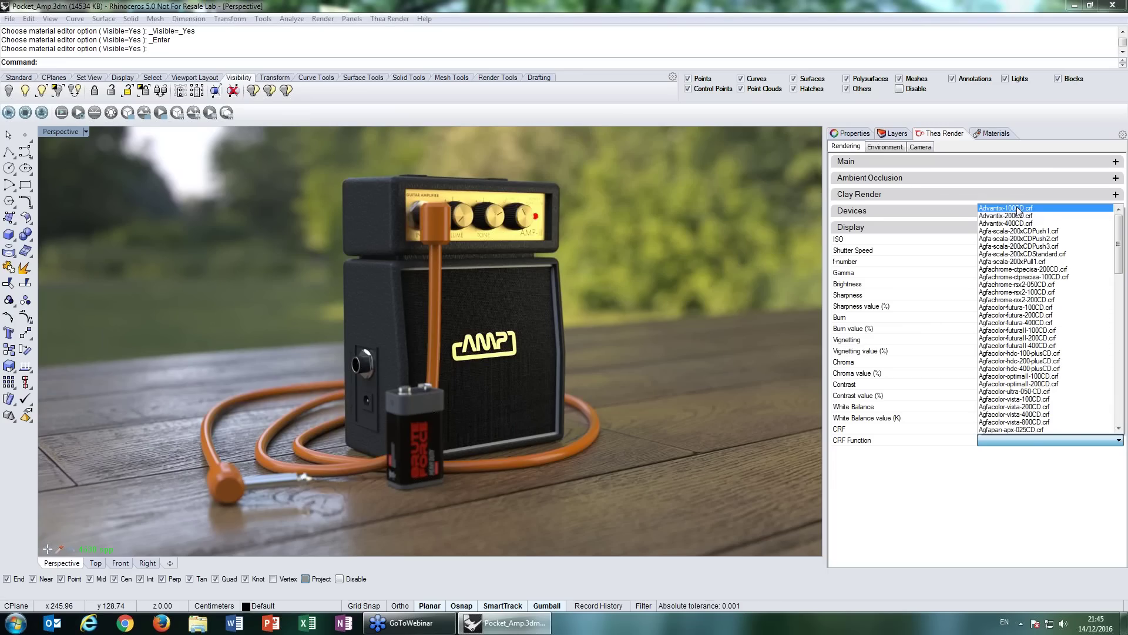
pyautogui.click(1017, 209)
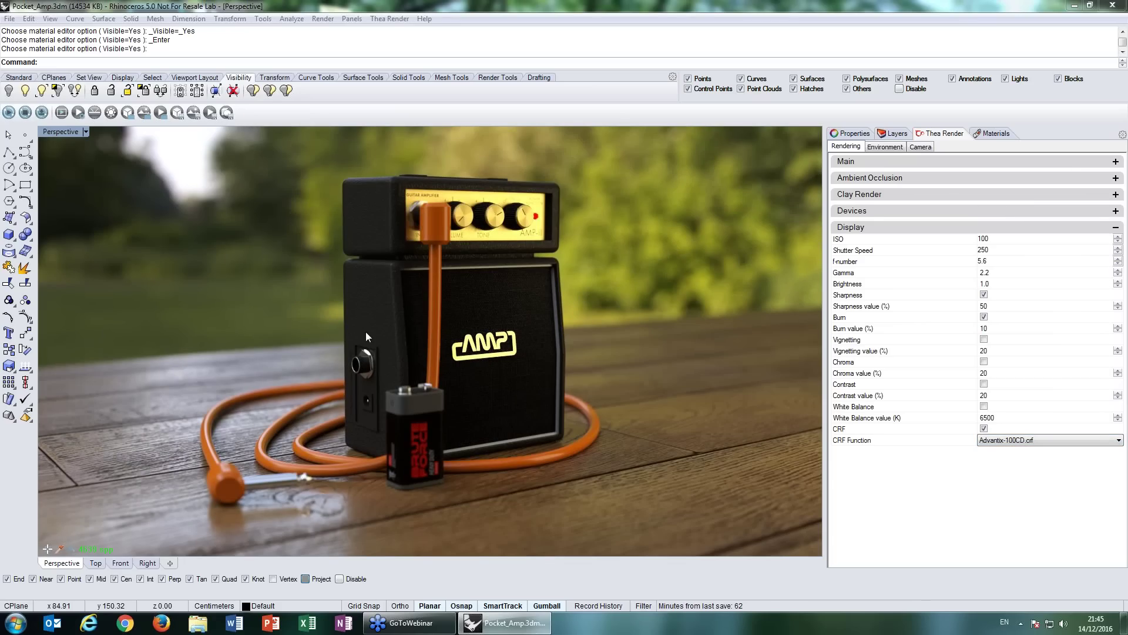
pyautogui.moveTo(366, 331); pyautogui.dragTo(422, 332, button='right')
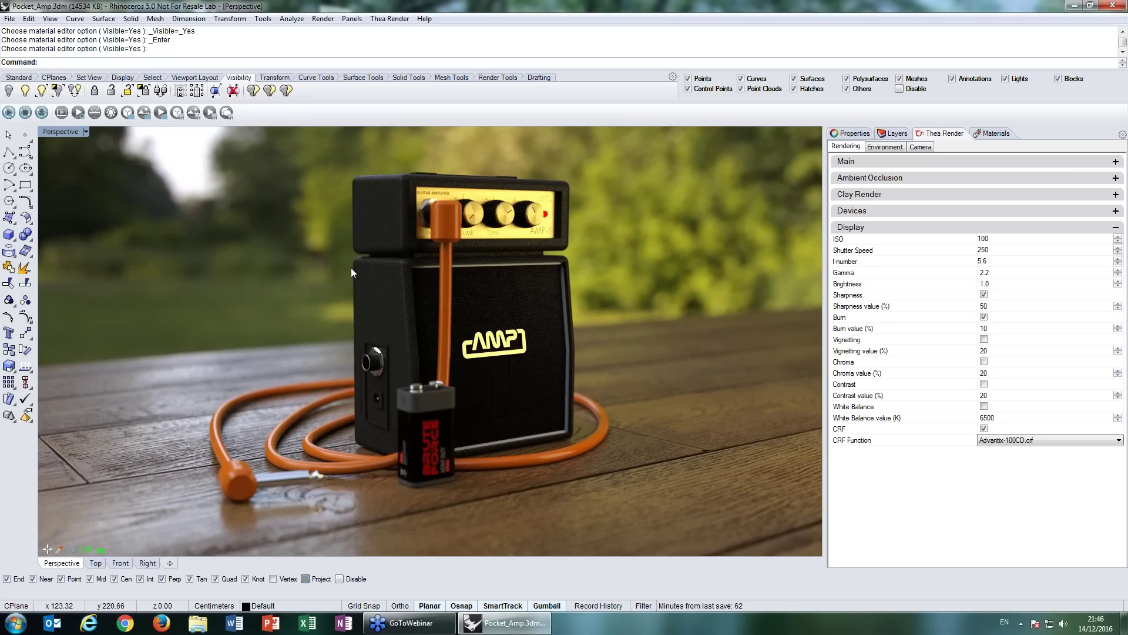
# - Stop the viewport render and open the Thea Render Darkroom in an enlarged window
pyautogui.click(25, 113)
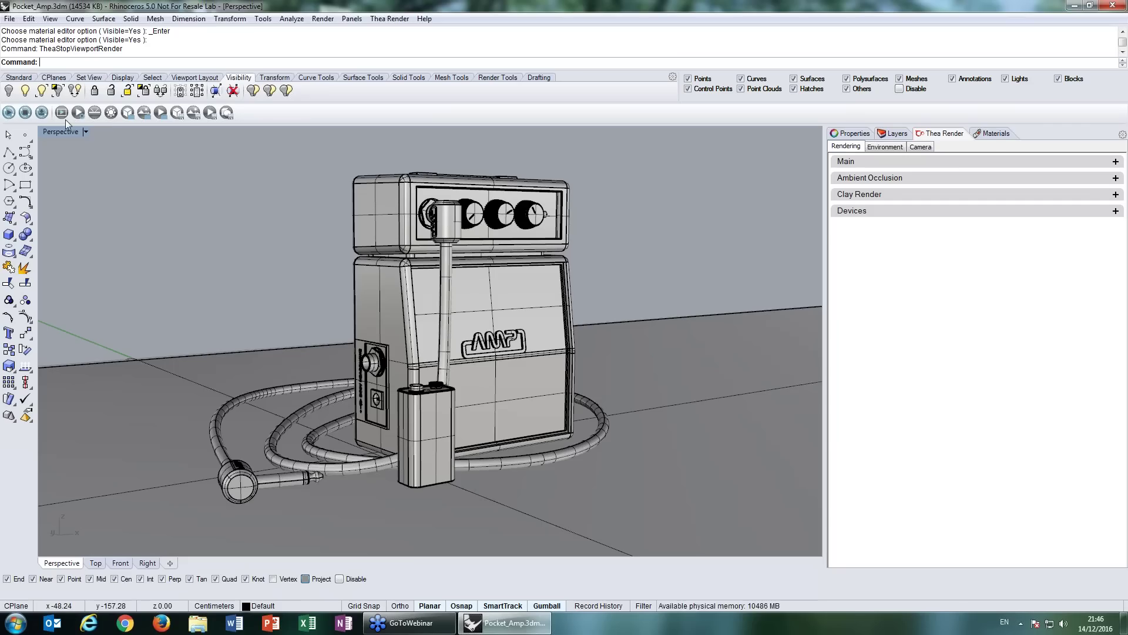
pyautogui.click(64, 116)
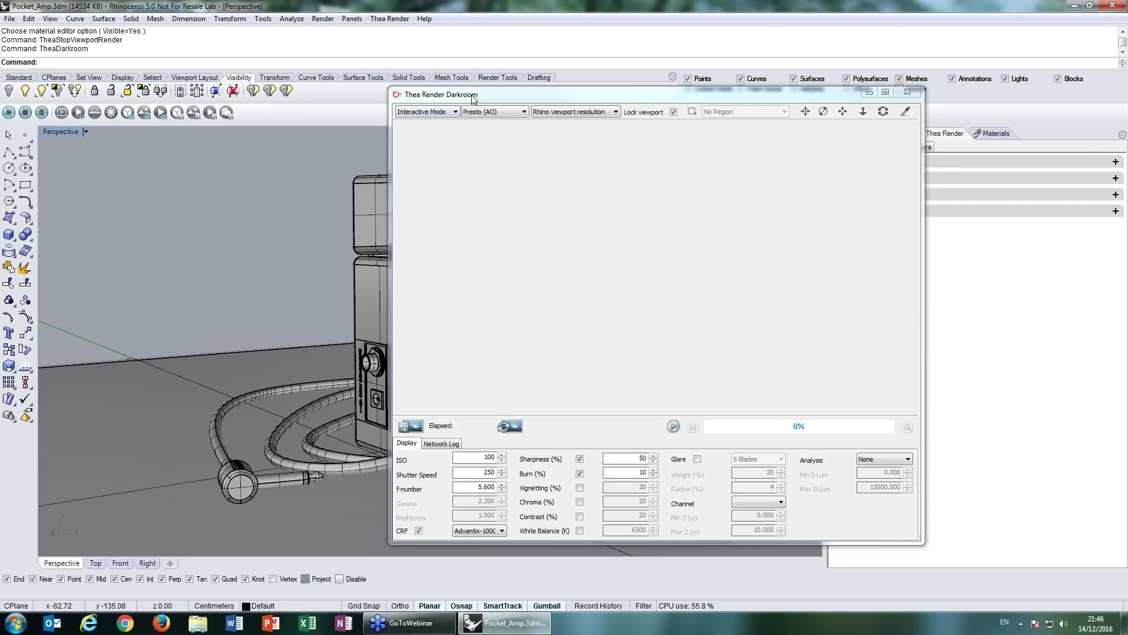
pyautogui.moveTo(473, 98); pyautogui.dragTo(147, 55)
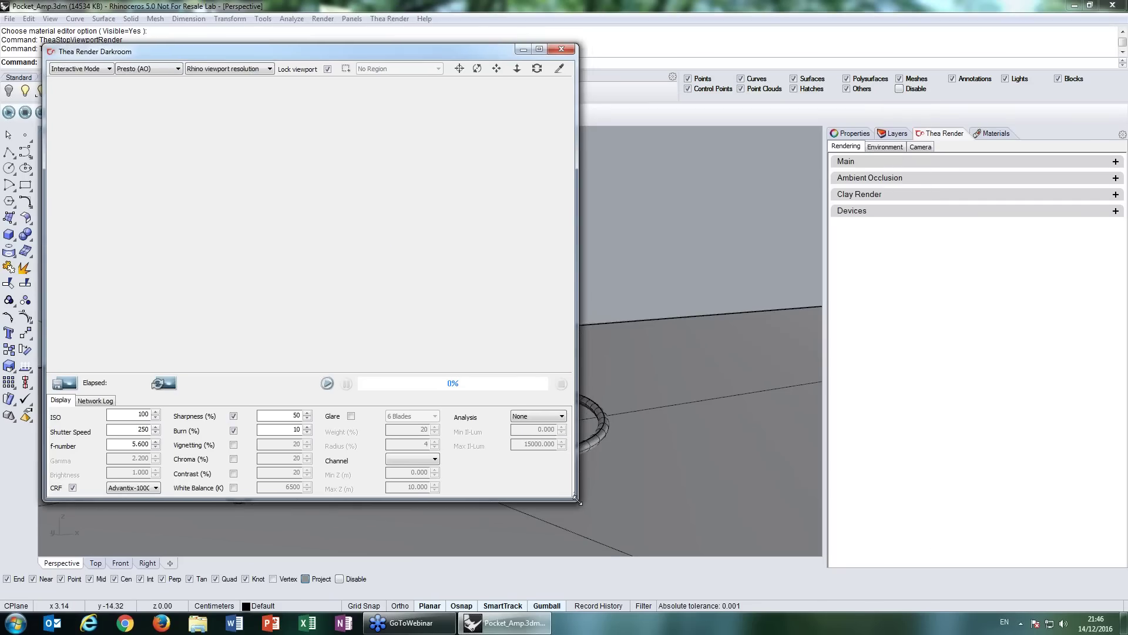
pyautogui.moveTo(577, 501); pyautogui.dragTo(723, 563)
pyautogui.moveTo(87, 57); pyautogui.dragTo(105, 54)
# - Set the Darkroom to Production Mode with the Presto (AO) engine and make more room for the render image
pyautogui.click(103, 66)
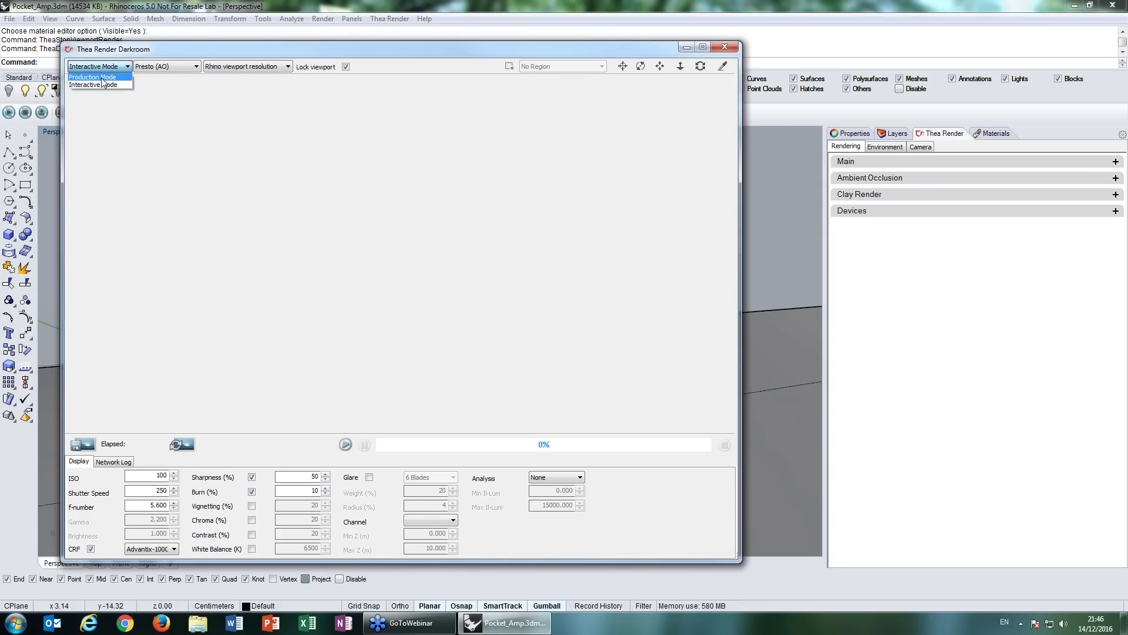
pyautogui.click(103, 83)
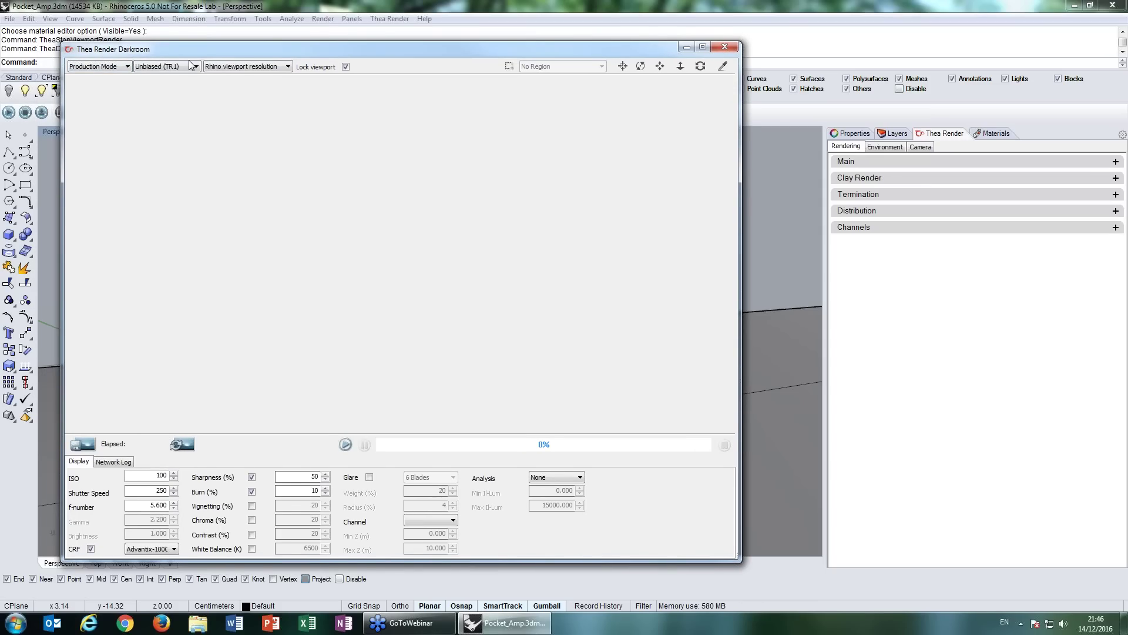
pyautogui.click(190, 80)
pyautogui.click(164, 131)
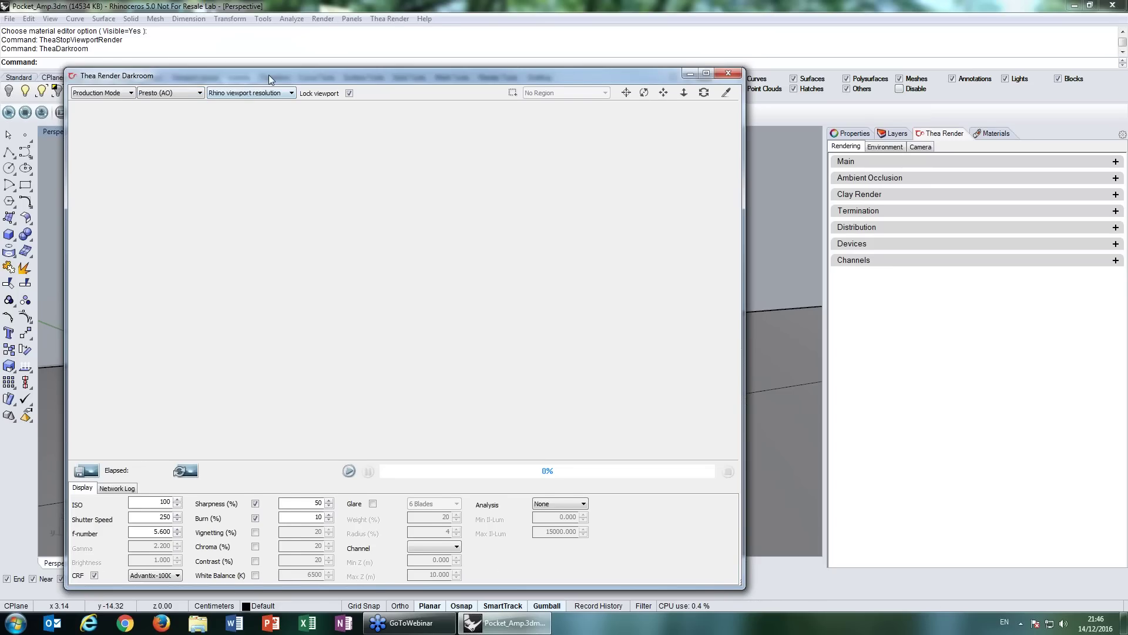
pyautogui.moveTo(270, 75); pyautogui.dragTo(227, 22)
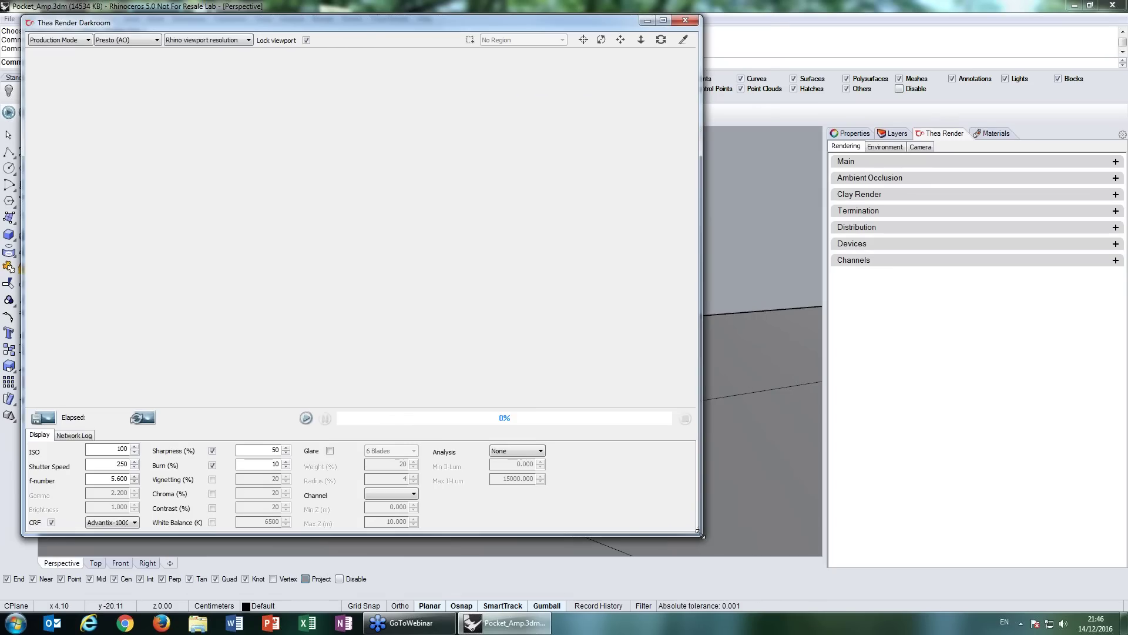
pyautogui.moveTo(700, 533); pyautogui.dragTo(758, 573)
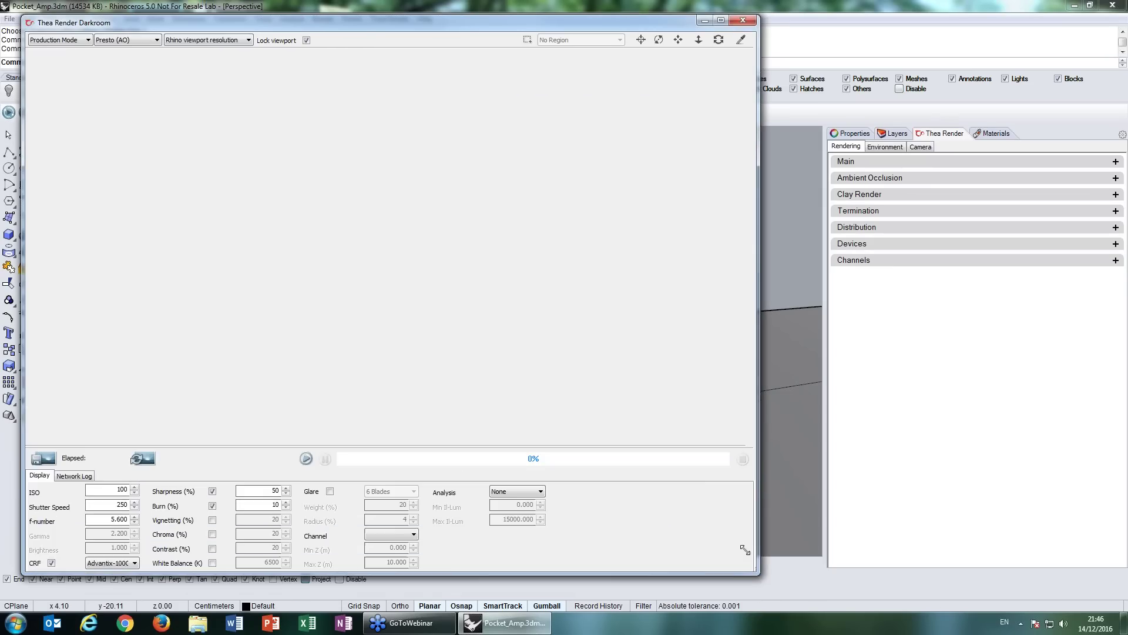
# - Examine the Darkroom's resolution choices and the film width and height in the camera settings
pyautogui.click(210, 41)
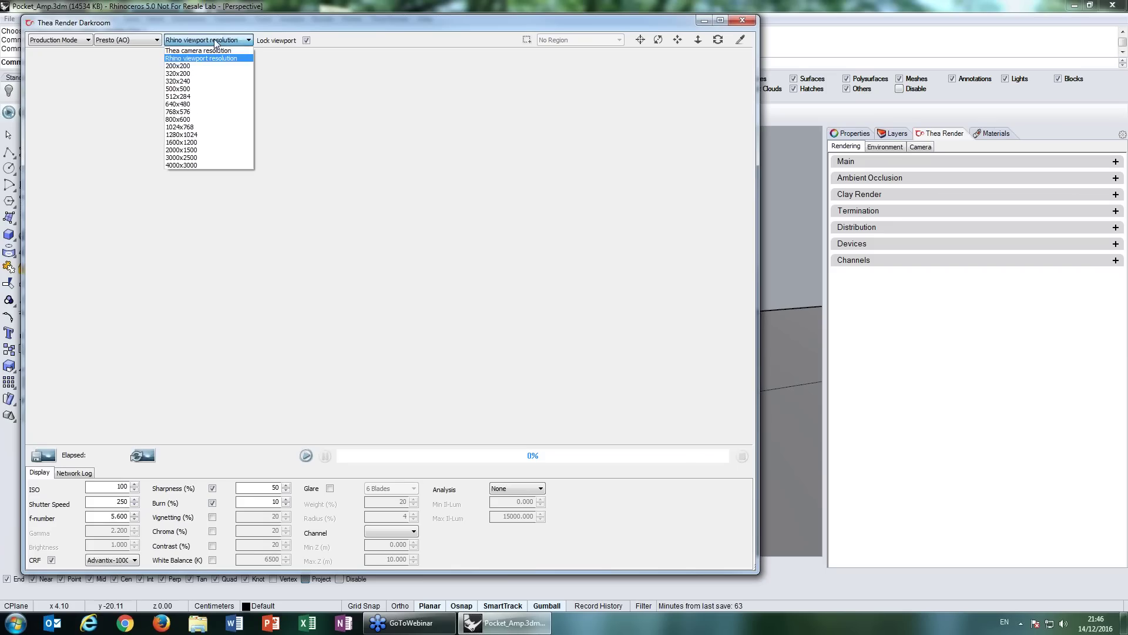
pyautogui.click(215, 41)
pyautogui.click(212, 42)
pyautogui.click(412, 112)
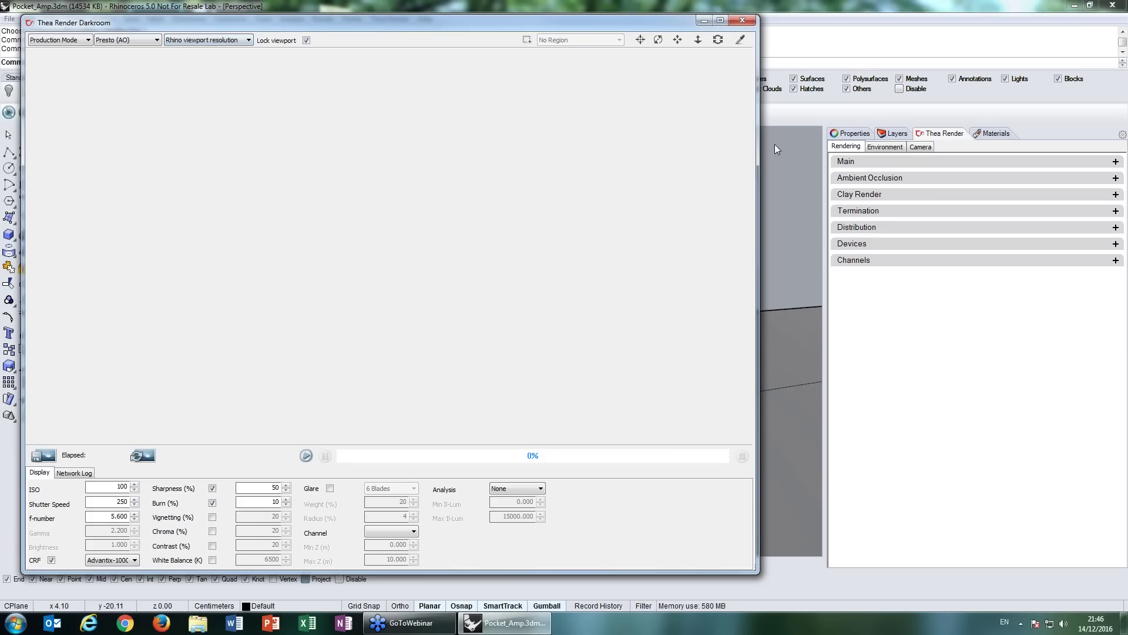
pyautogui.click(920, 148)
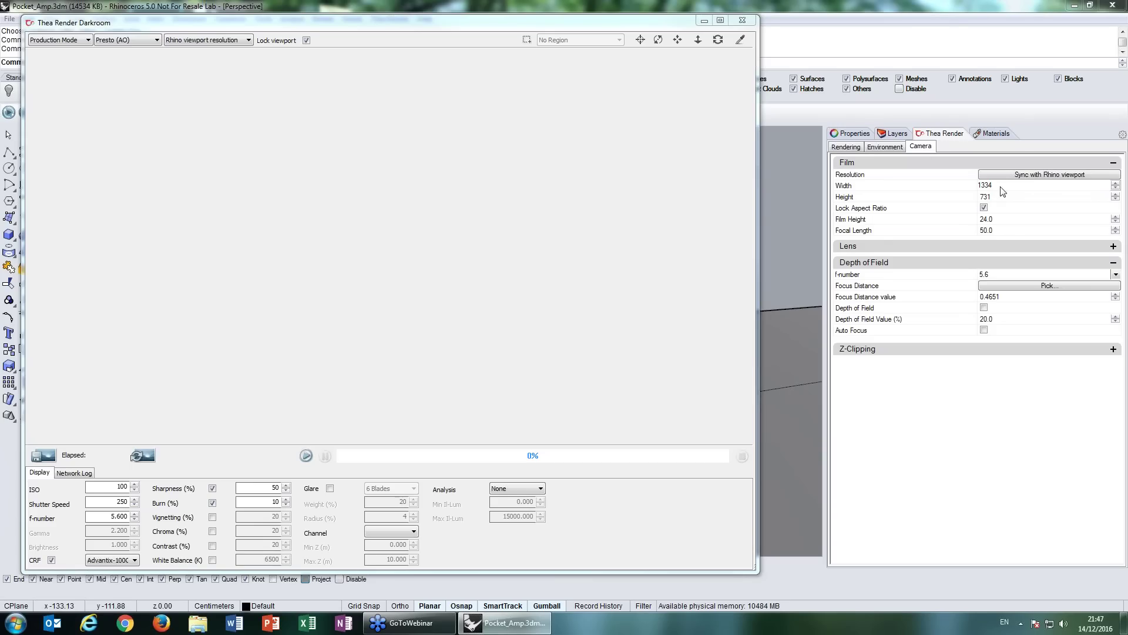
pyautogui.click(335, 85)
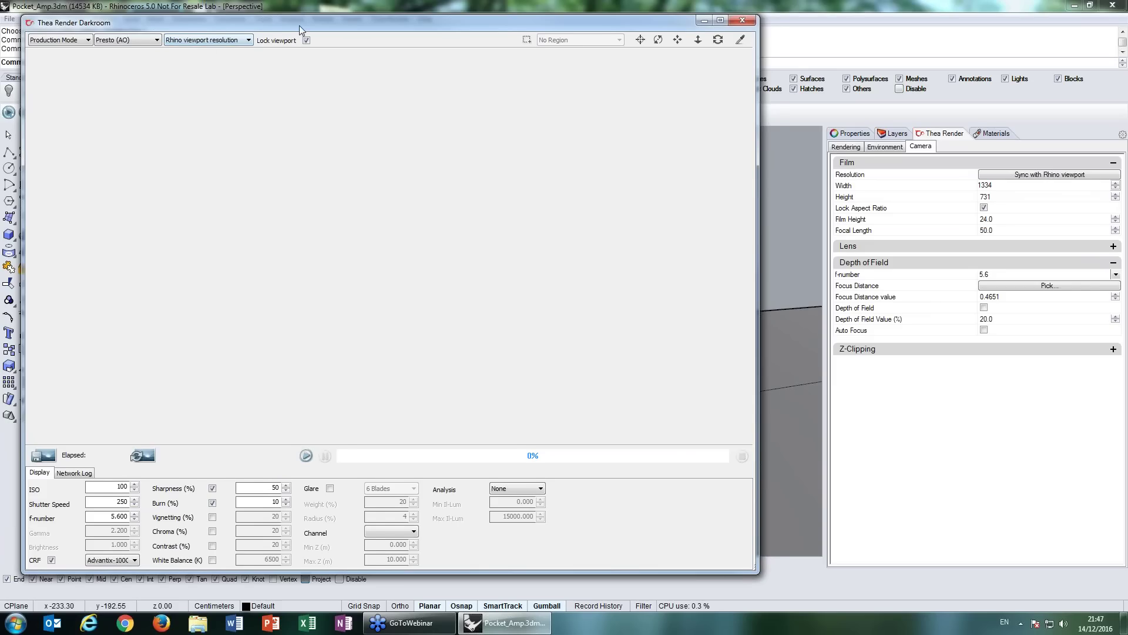
pyautogui.moveTo(299, 25); pyautogui.dragTo(334, 29)
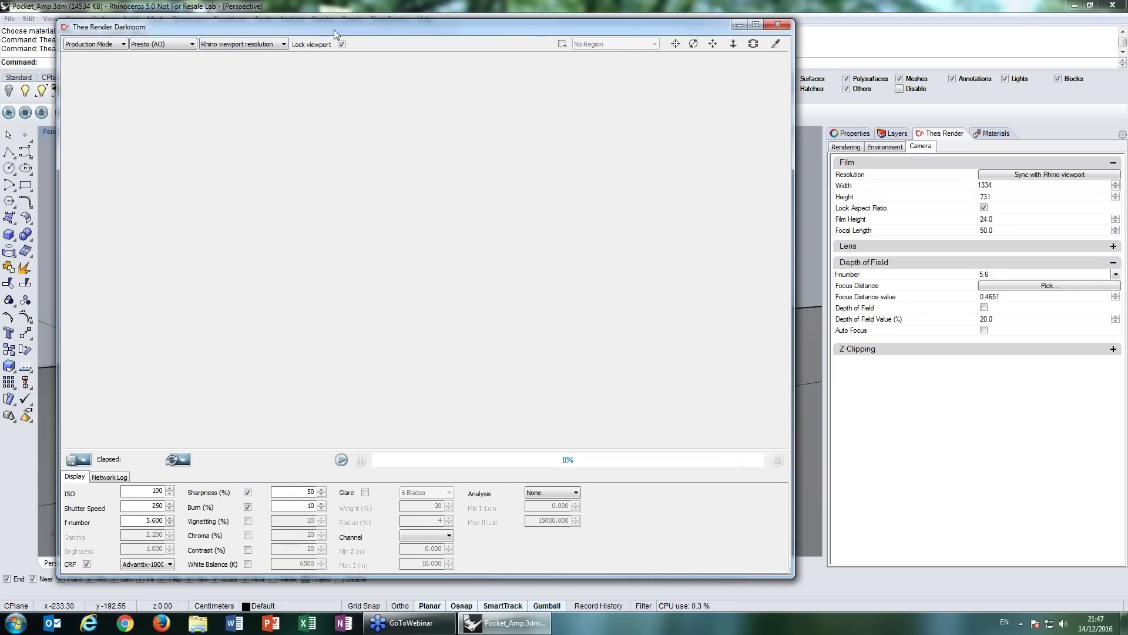
pyautogui.doubleClick(334, 29)
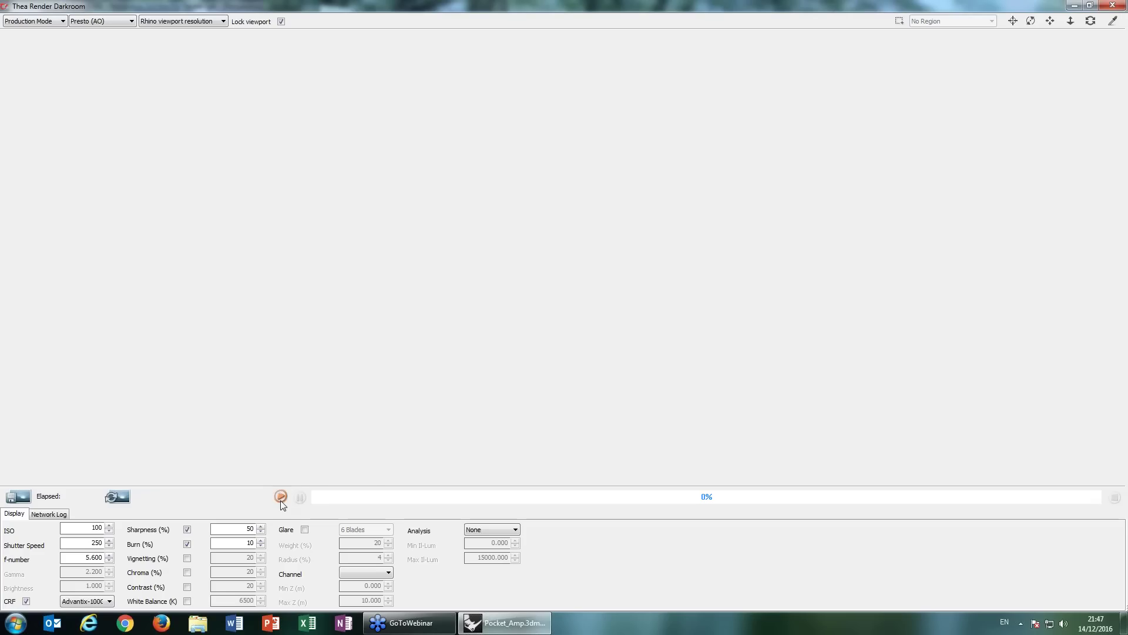
pyautogui.doubleClick(365, 5)
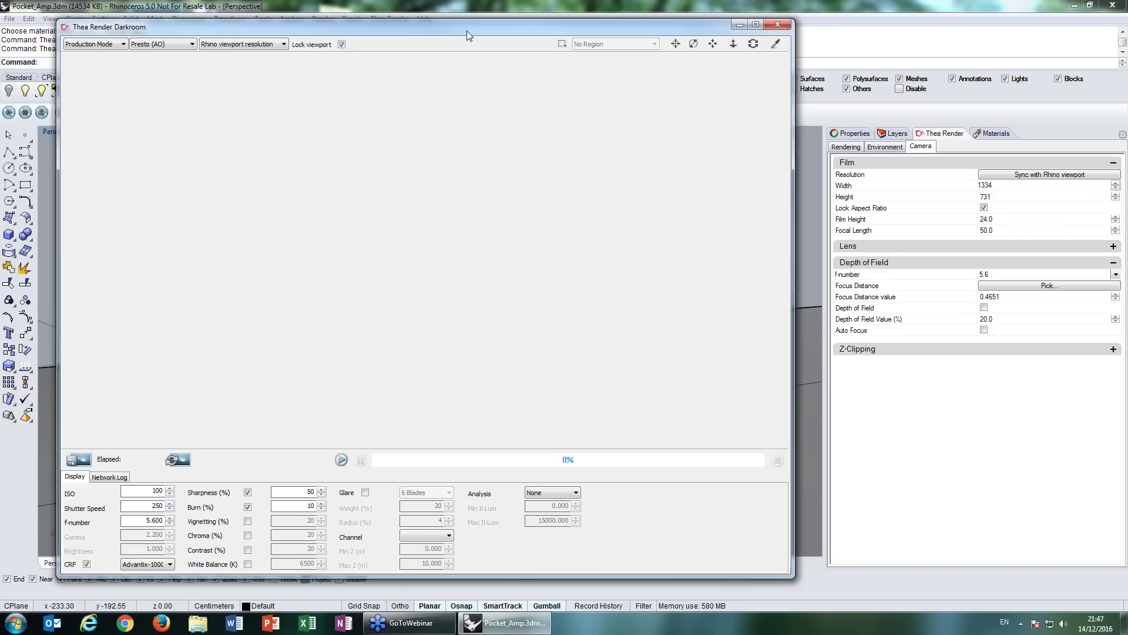
# - Set supersampling to Auto in the main rendering settings
pyautogui.moveTo(466, 30); pyautogui.dragTo(429, 31)
pyautogui.click(846, 146)
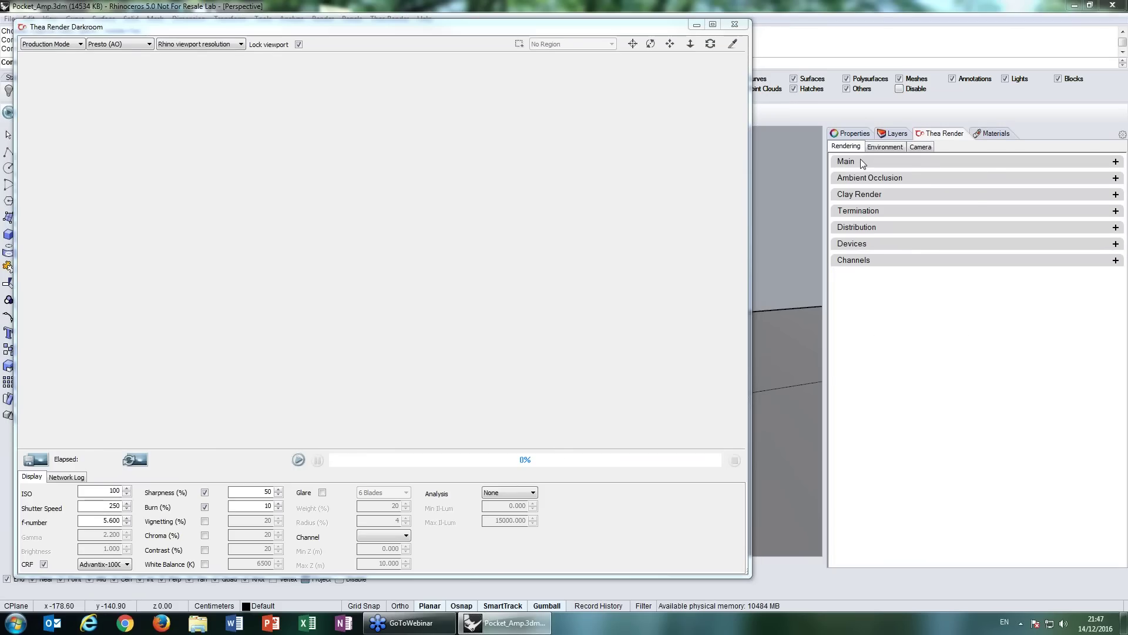
pyautogui.click(860, 161)
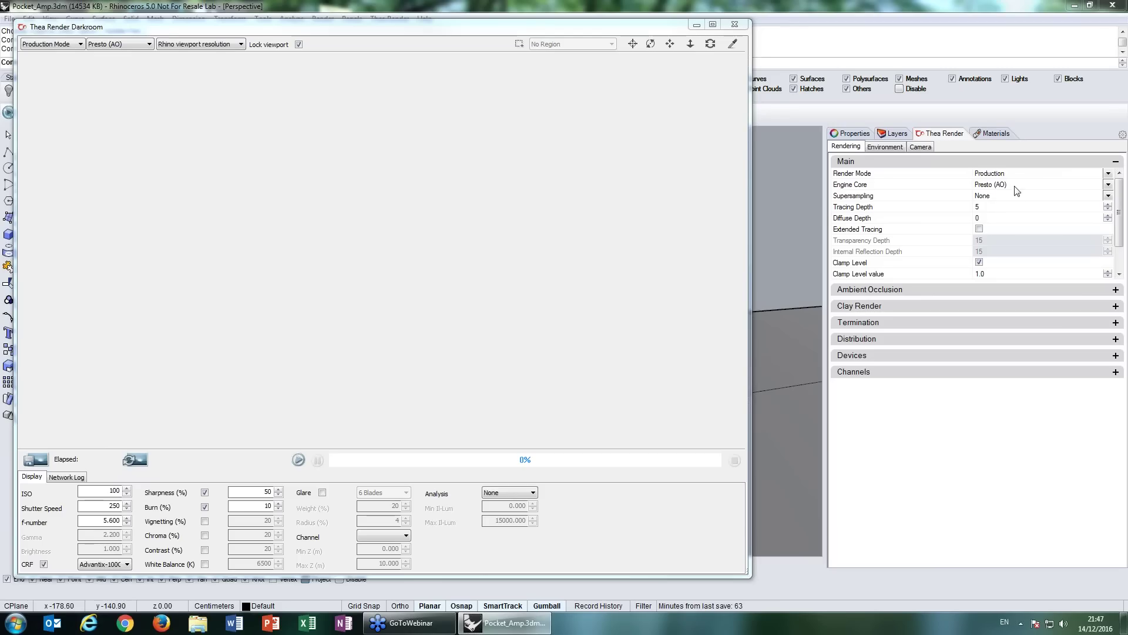
pyautogui.click(997, 195)
pyautogui.click(1000, 207)
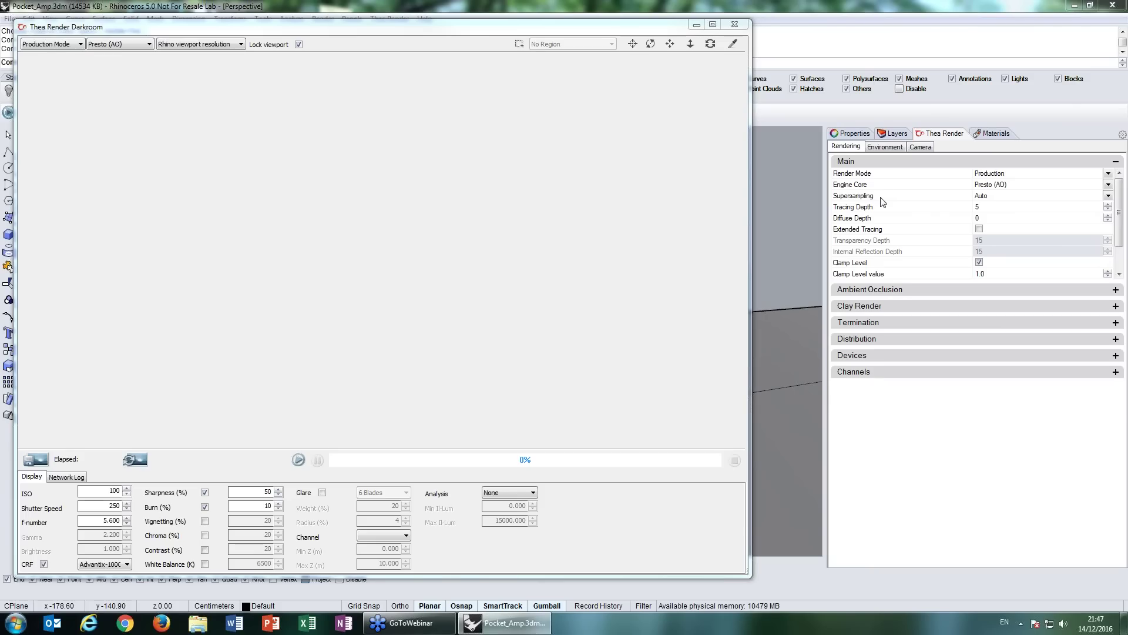
# - Check the ambient occlusion settings, close them, and display the termination limits beside the Darkroom
pyautogui.click(899, 290)
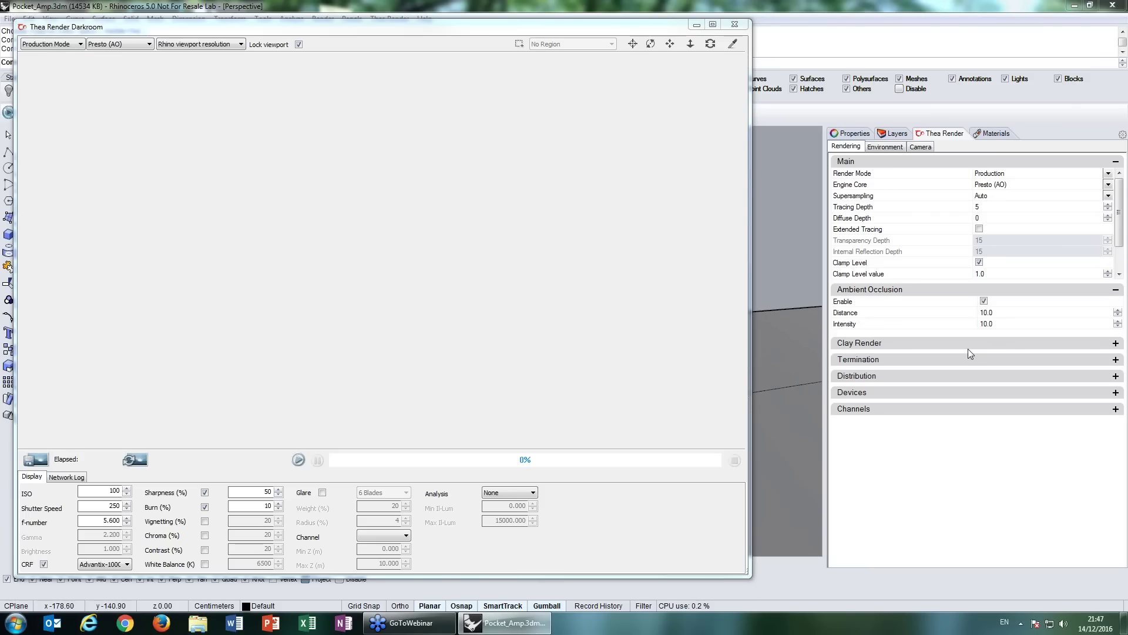
pyautogui.click(915, 291)
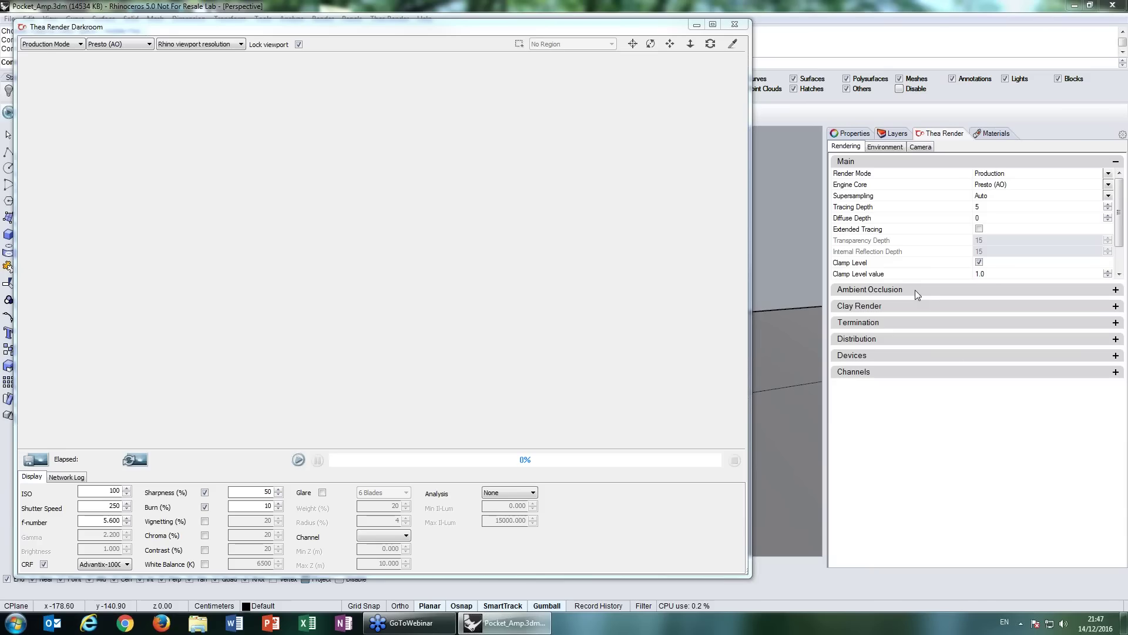
pyautogui.click(869, 323)
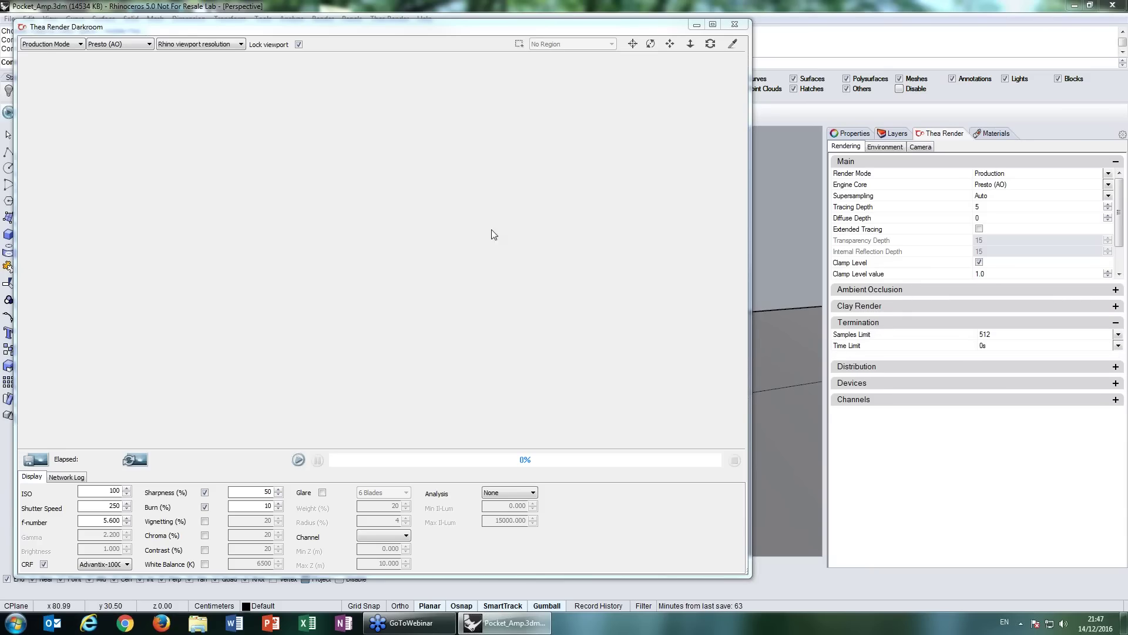
pyautogui.click(185, 31)
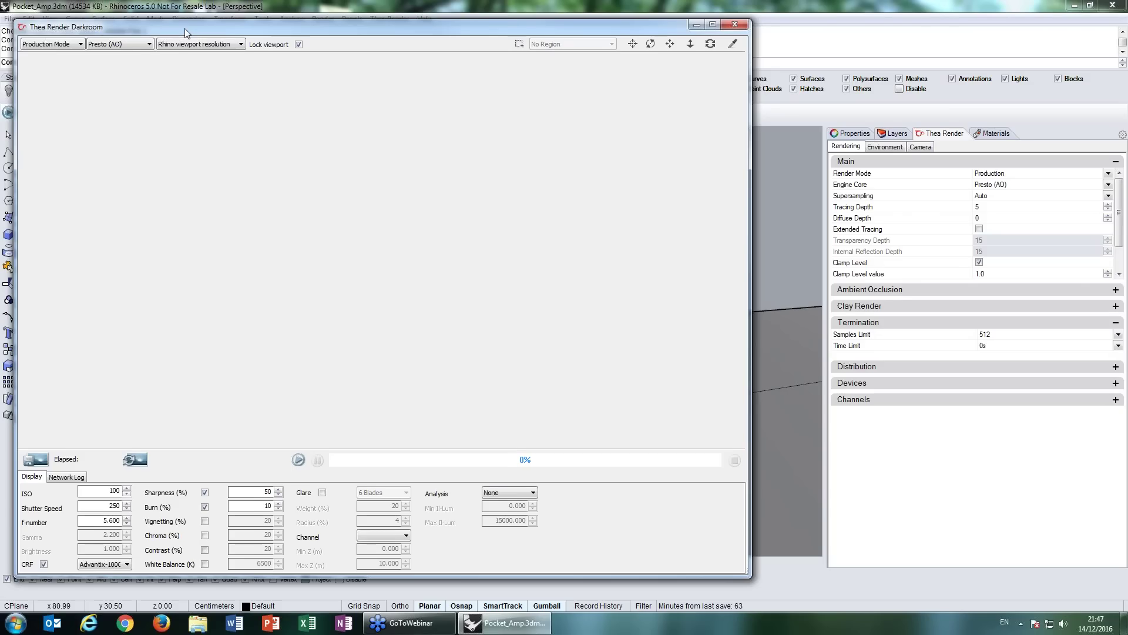
pyautogui.moveTo(185, 33); pyautogui.dragTo(190, 28)
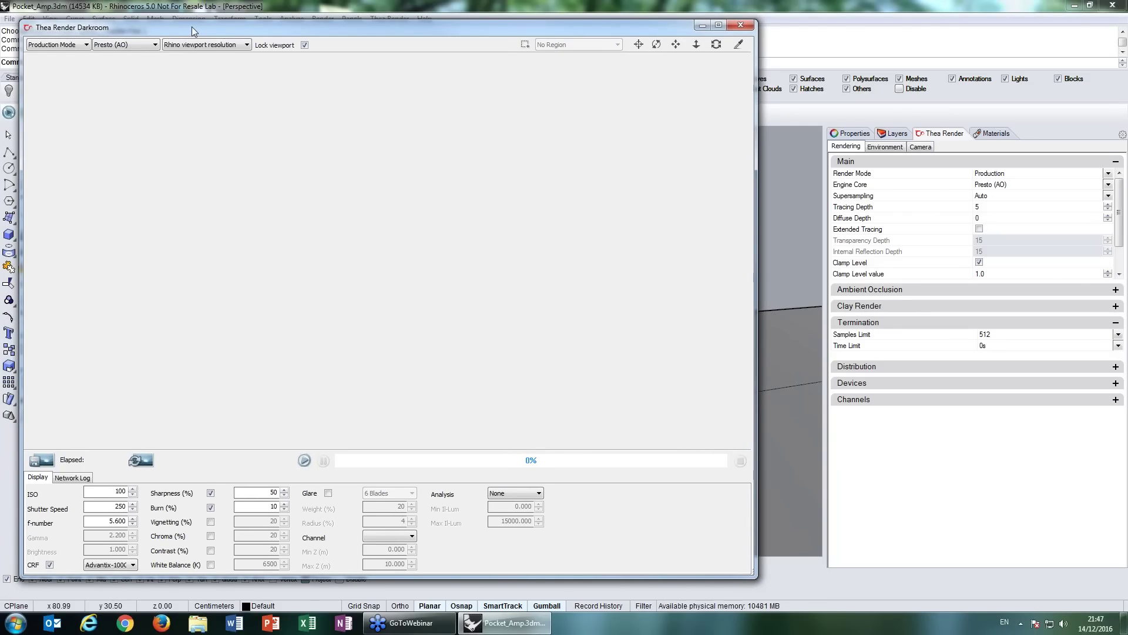
pyautogui.moveTo(191, 26); pyautogui.dragTo(216, 31)
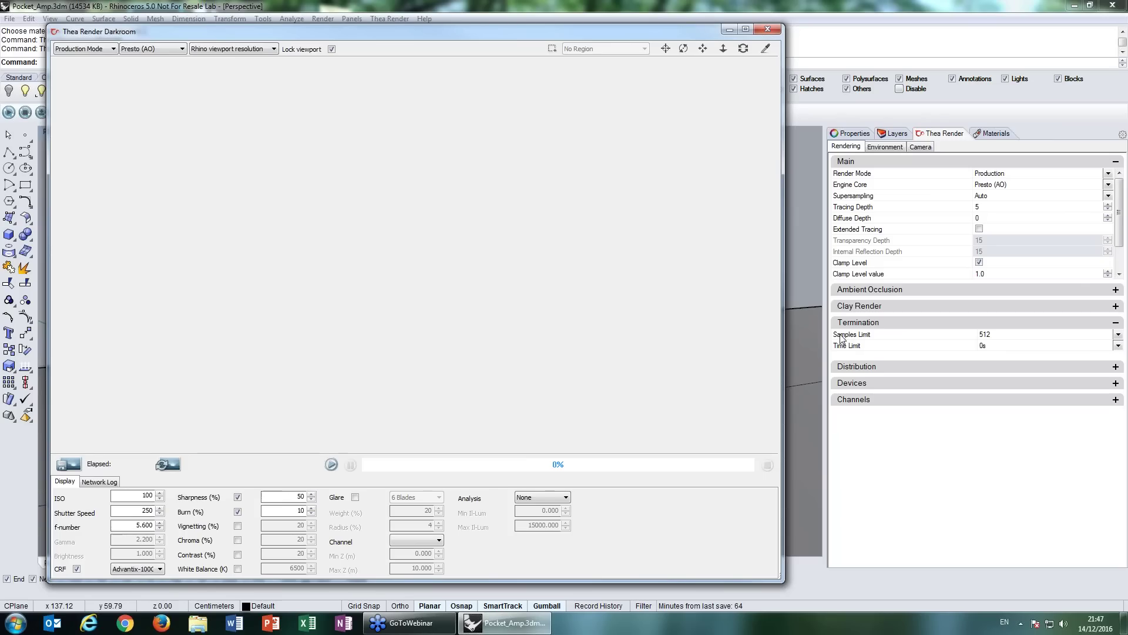
# - Try a render time limit of 10m and set it back to 0s
pyautogui.click(1000, 347)
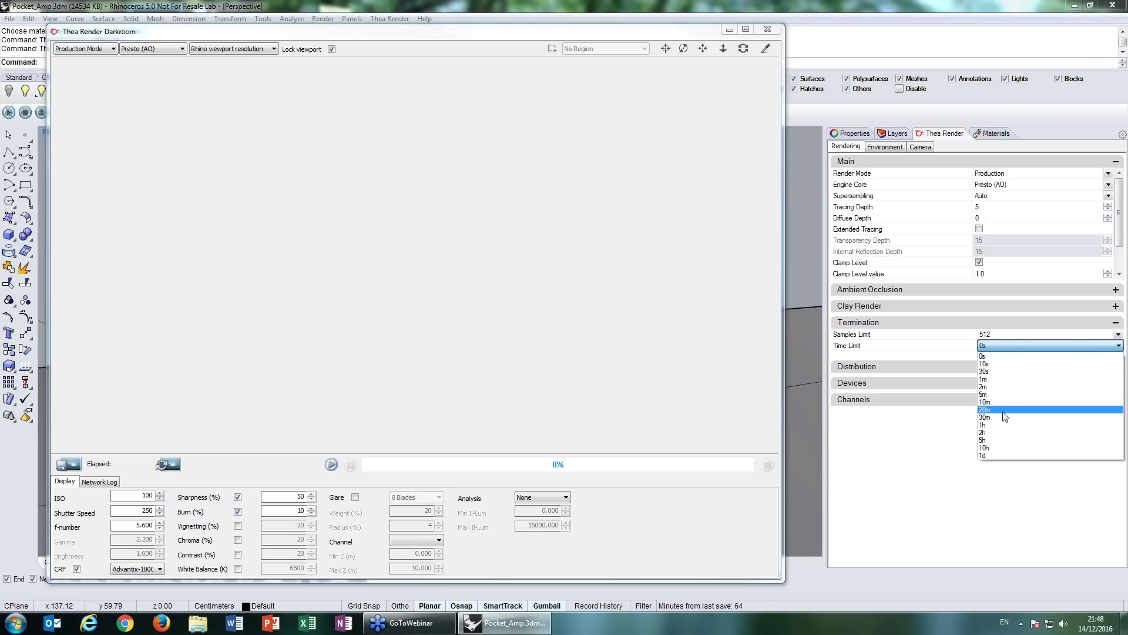
pyautogui.click(960, 349)
pyautogui.click(999, 348)
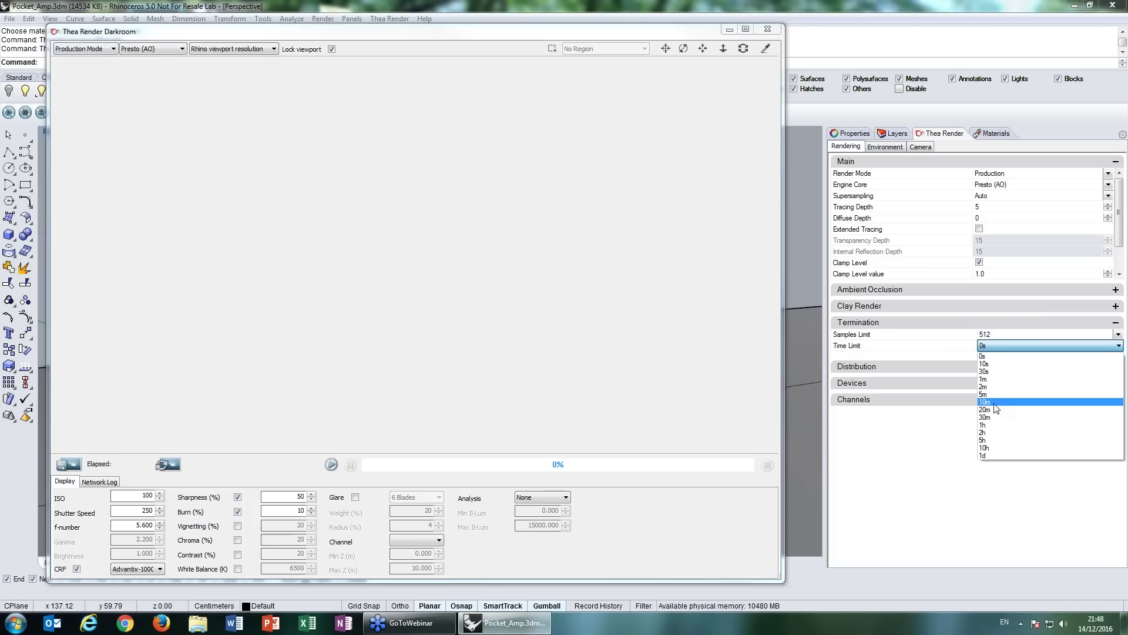
pyautogui.click(997, 408)
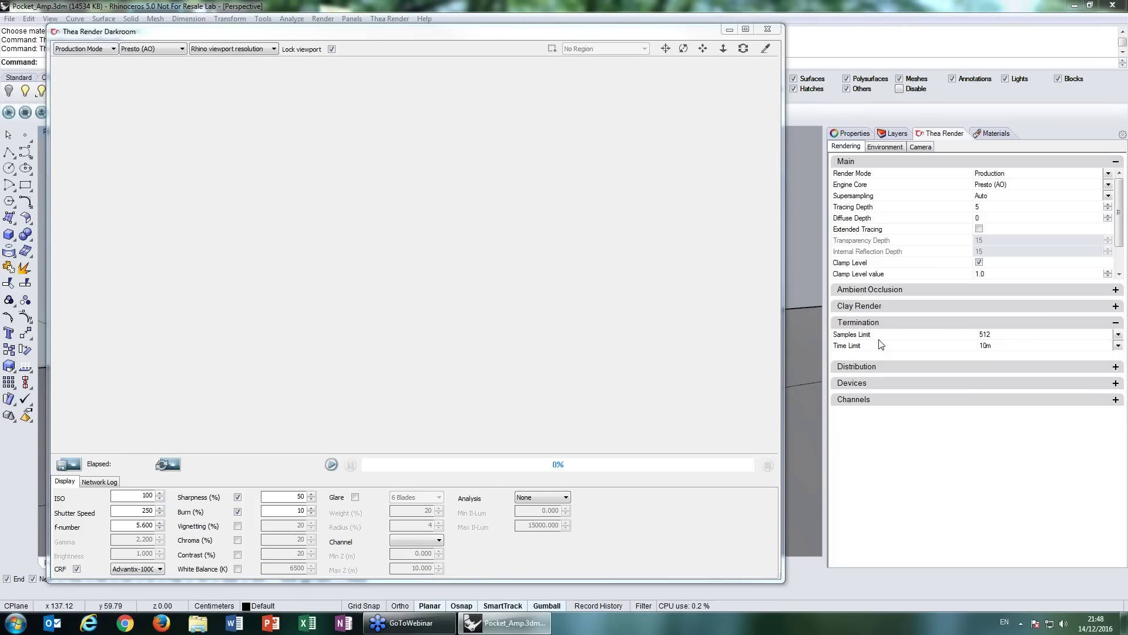
pyautogui.click(1008, 345)
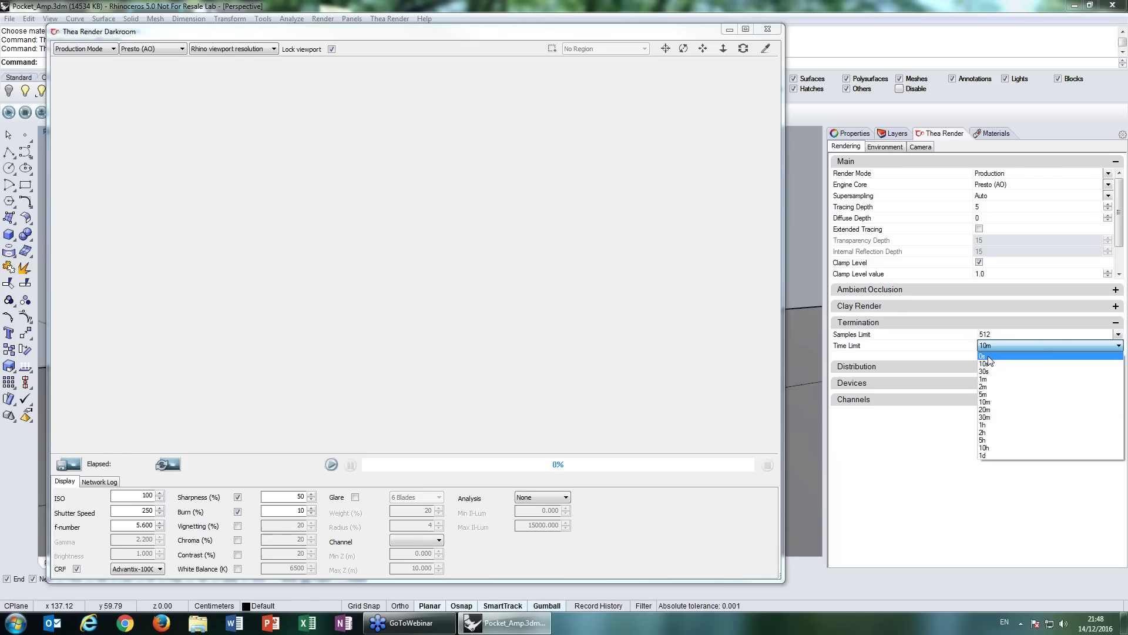
pyautogui.click(987, 356)
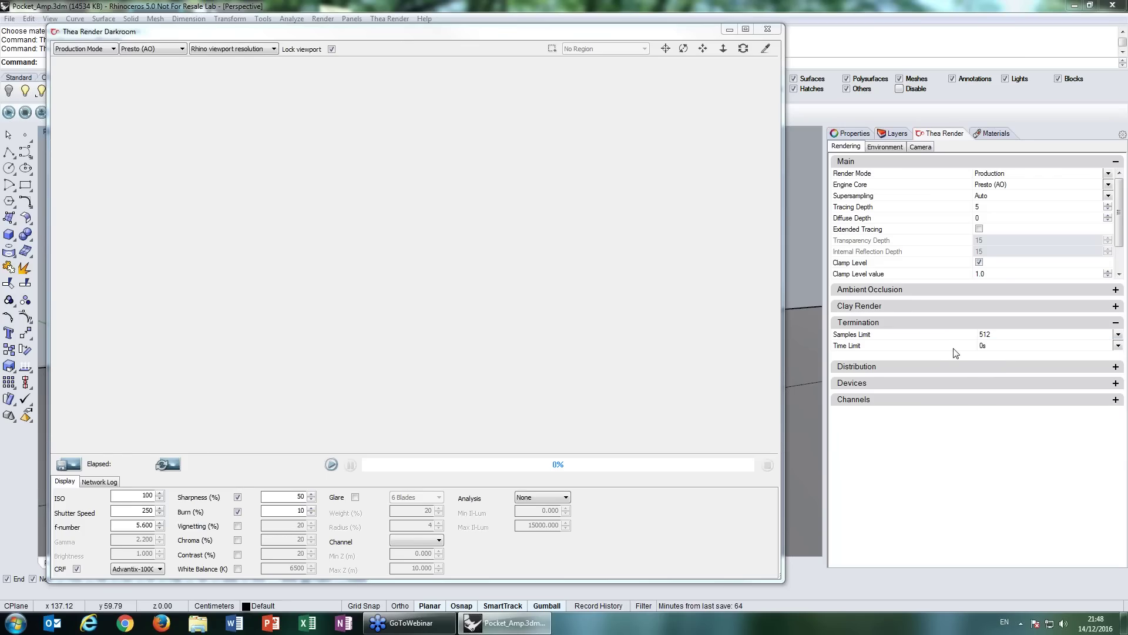
pyautogui.click(982, 346)
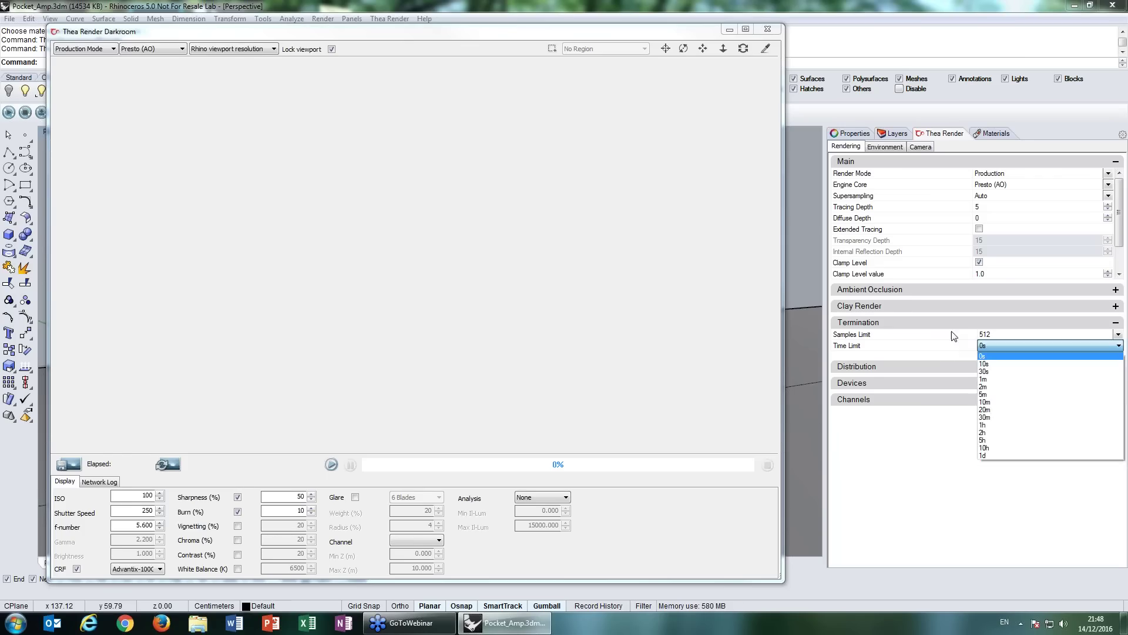
pyautogui.click(953, 336)
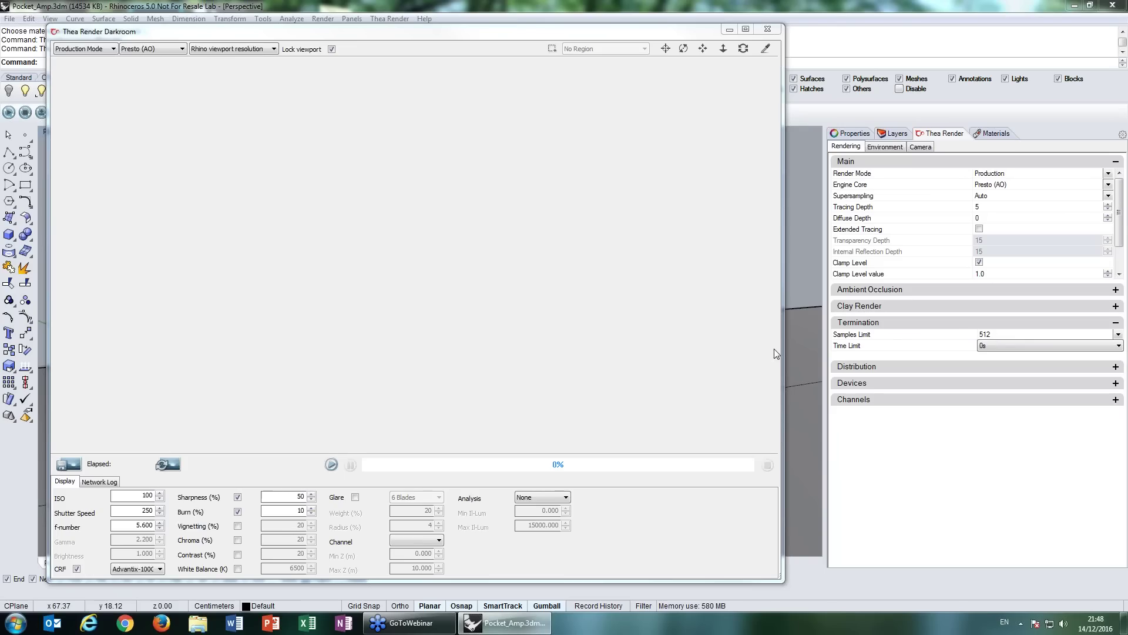
# - Enable bucket rendering in the distribution settings and start the production render in the maximized Darkroom
pyautogui.click(881, 367)
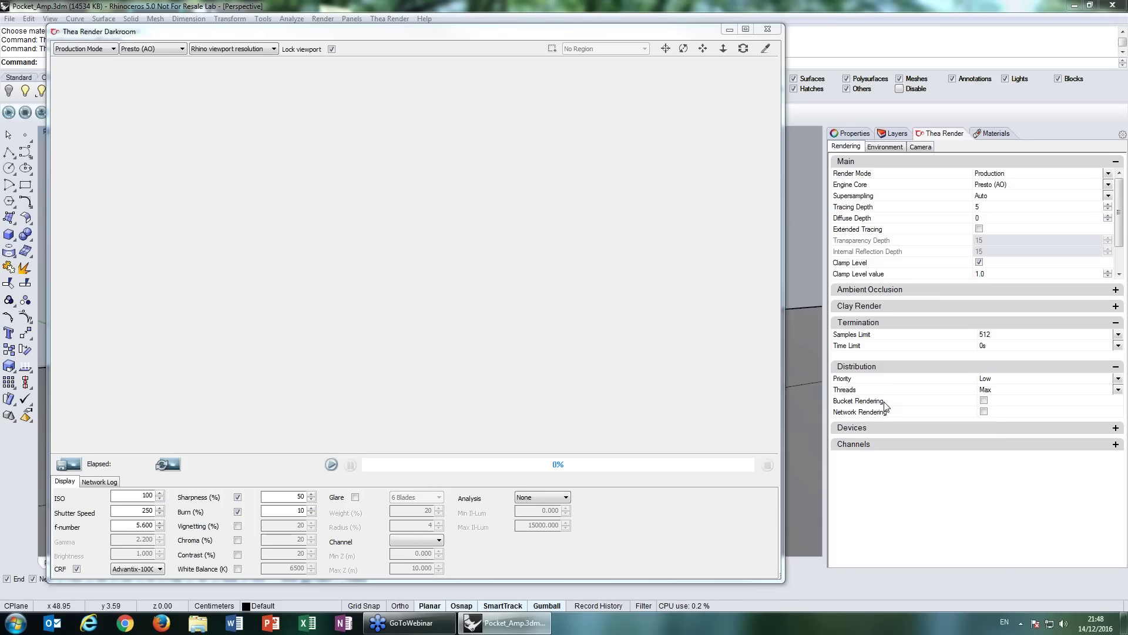
pyautogui.click(984, 401)
pyautogui.click(747, 30)
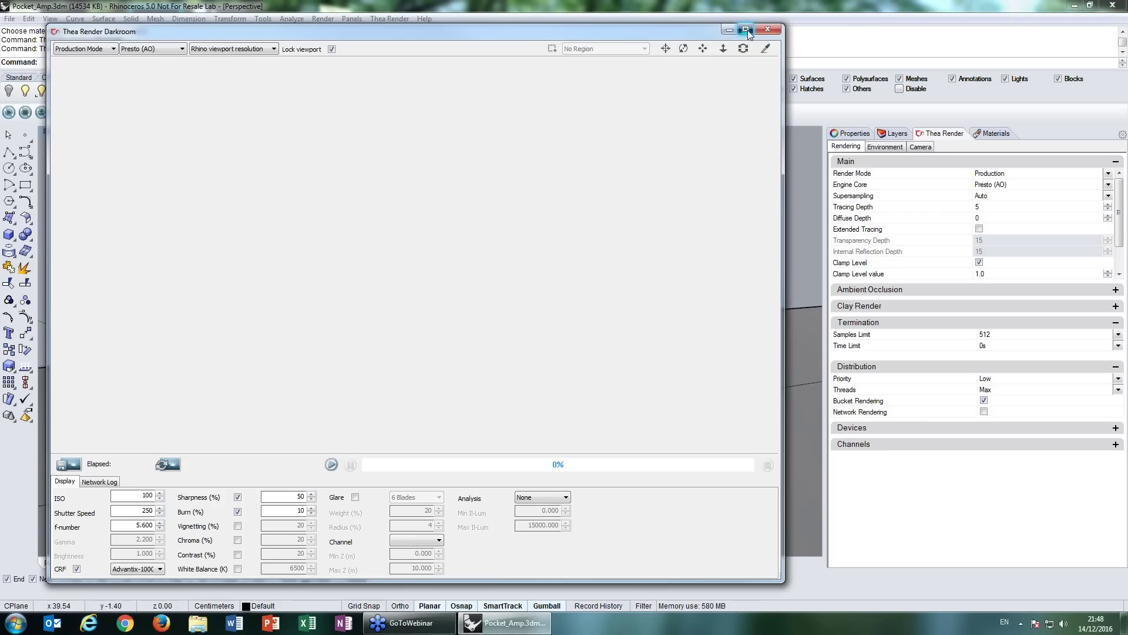
pyautogui.click(748, 30)
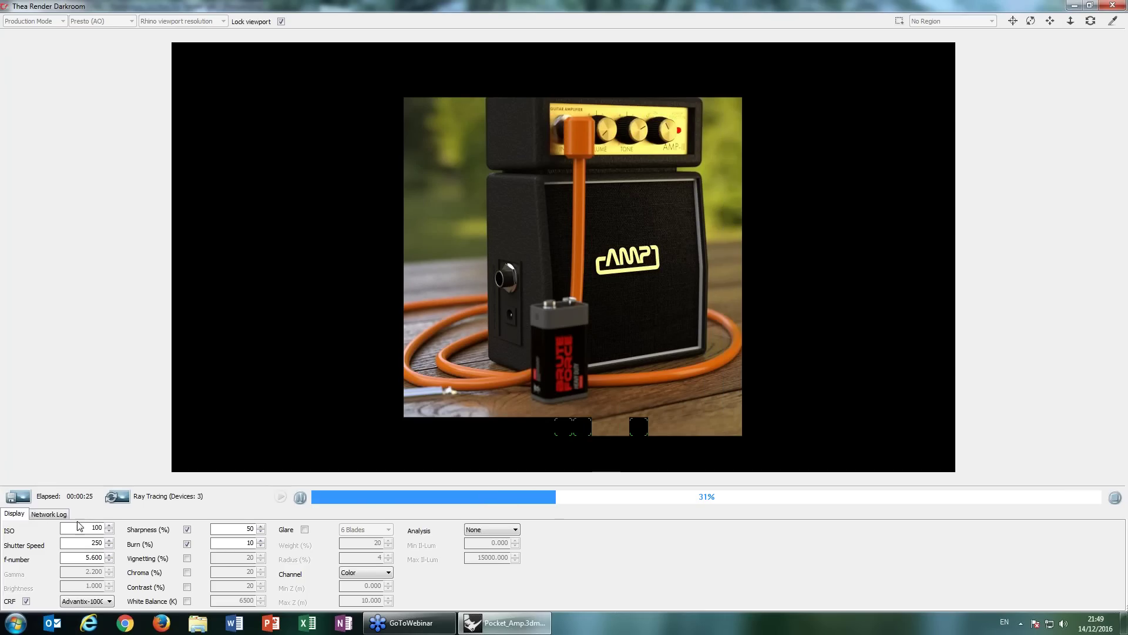
# - Try an ISO of 200 in the Darkroom display settings and set it back to 100
pyautogui.moveTo(90, 527); pyautogui.dragTo(105, 527)
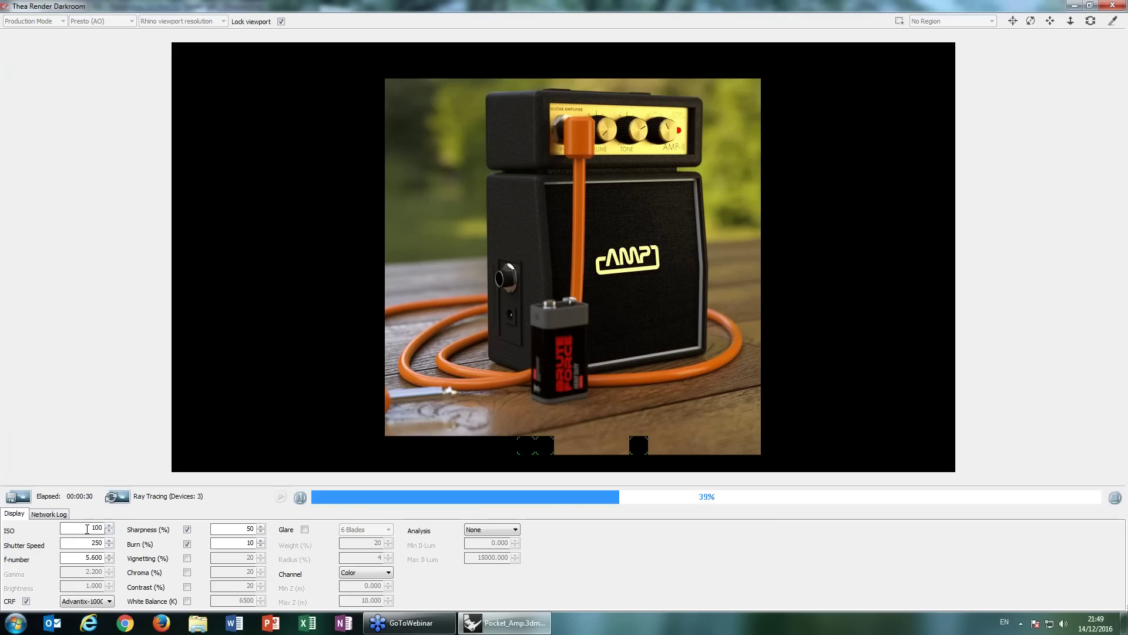
pyautogui.write('200')
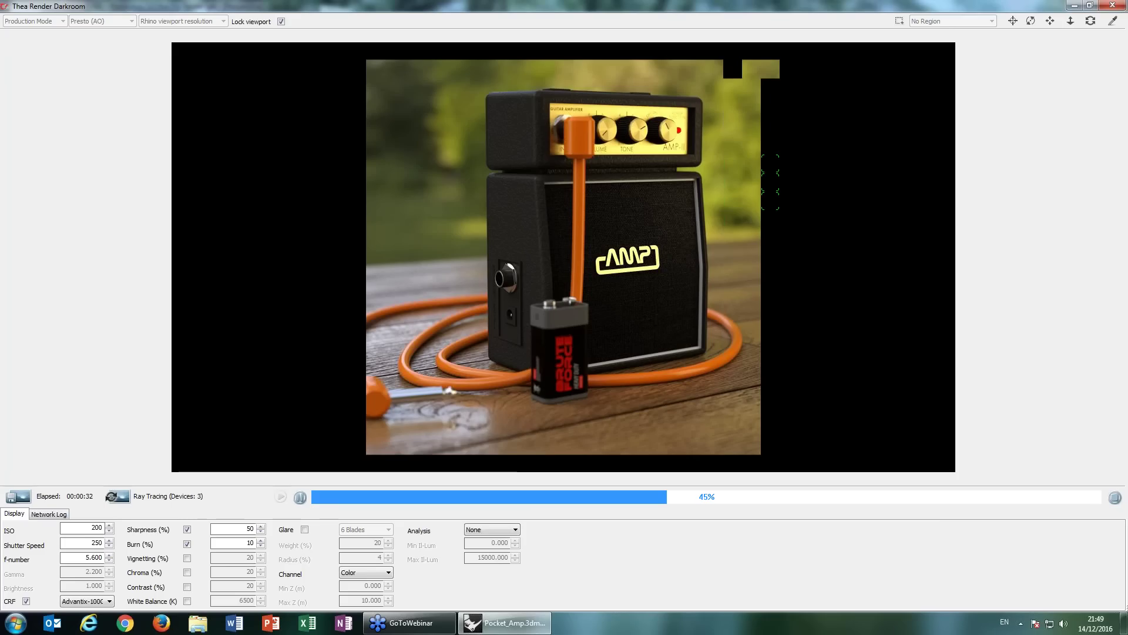
pyautogui.hotkey('shift', 'Home')
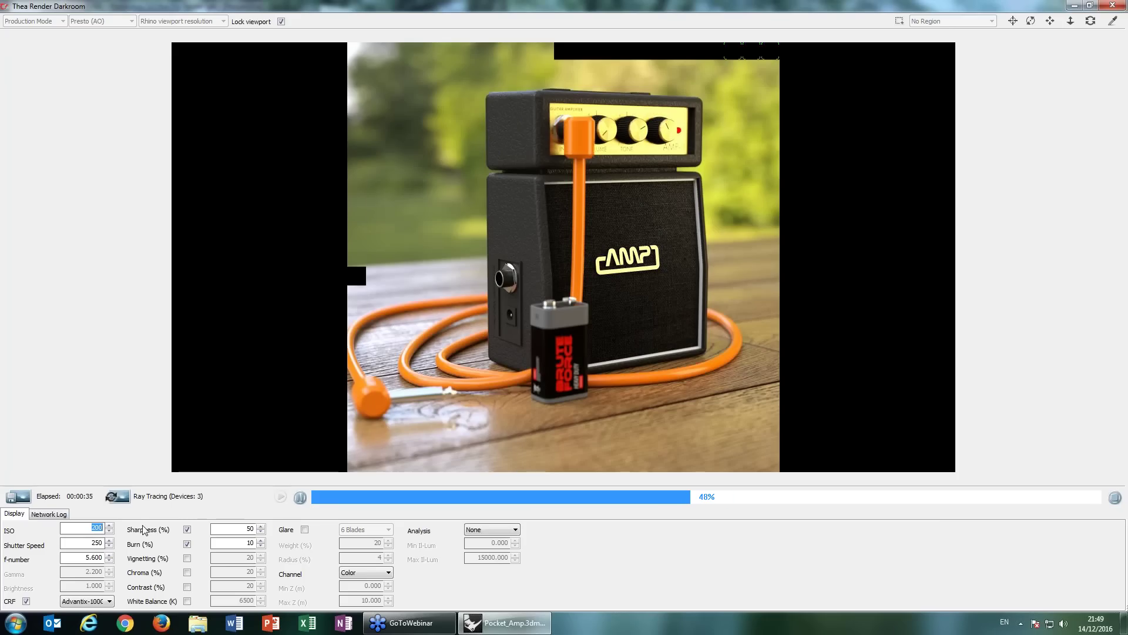
pyautogui.write('100')
pyautogui.press('Tab')
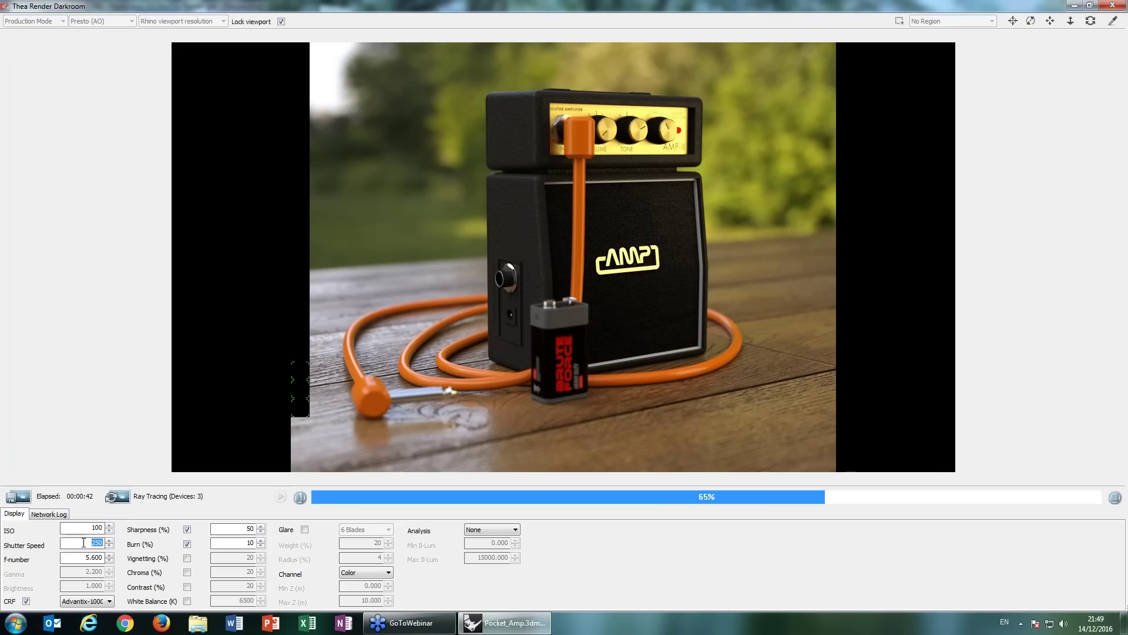
pyautogui.click(85, 542)
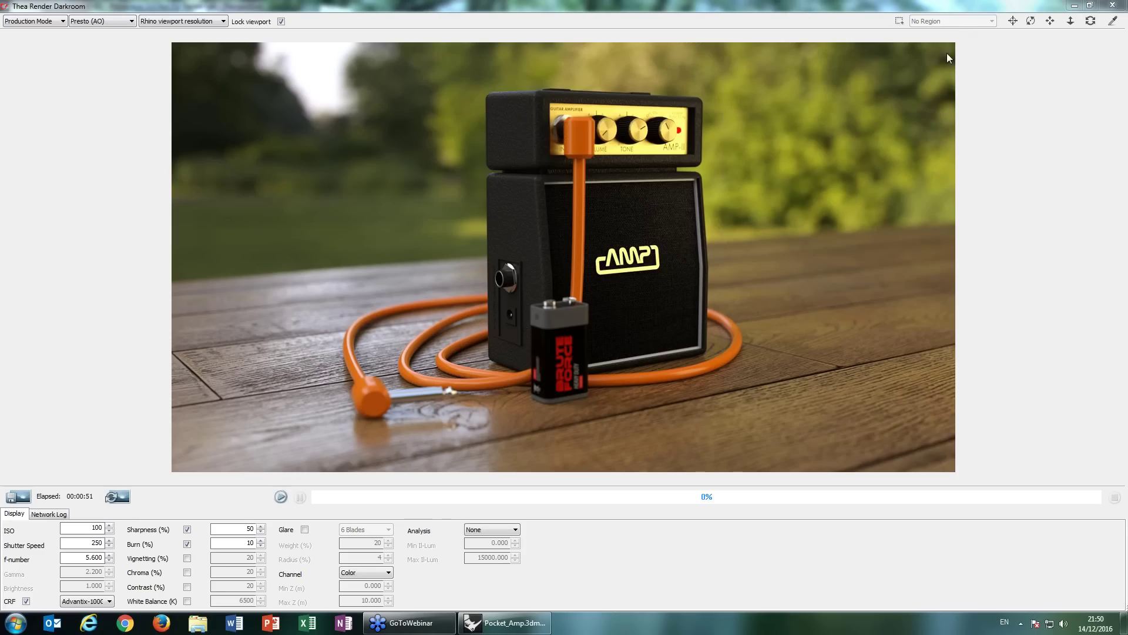
# - Minimize the Darkroom, display the Environments panel in Rhino and add an HDR Light Studio Environment
pyautogui.click(1076, 7)
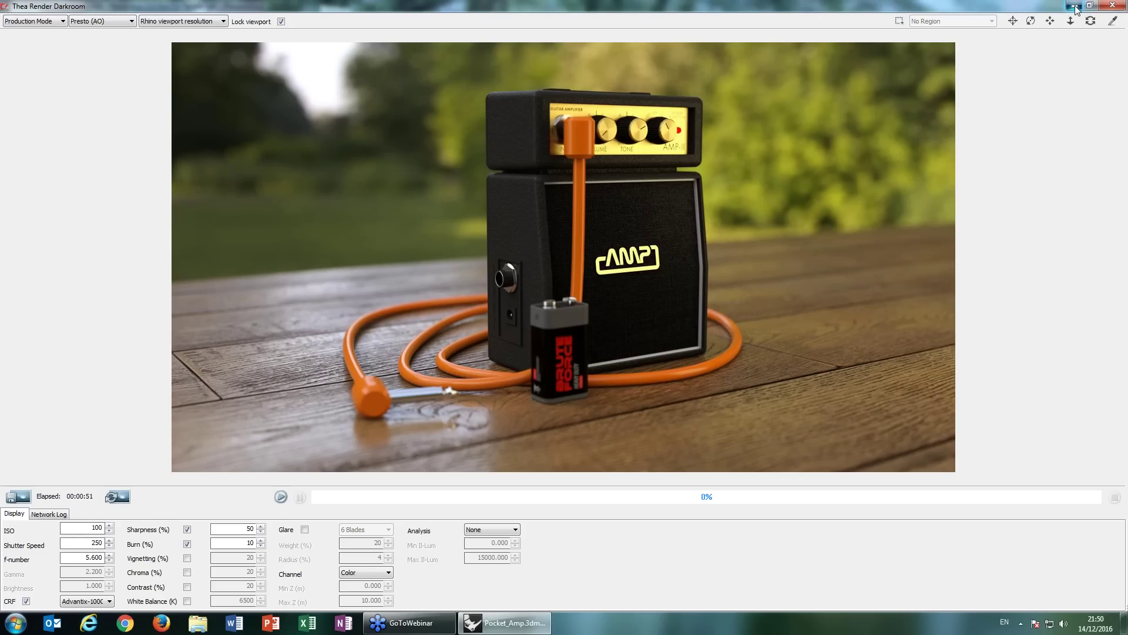
pyautogui.click(1076, 7)
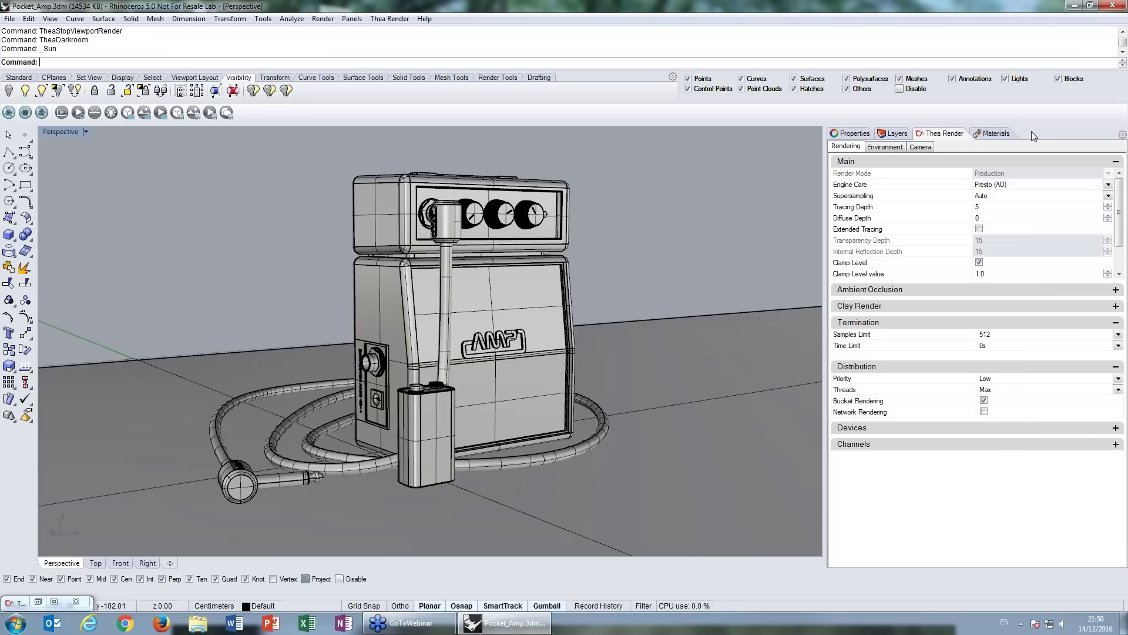
pyautogui.rightClick(1031, 132)
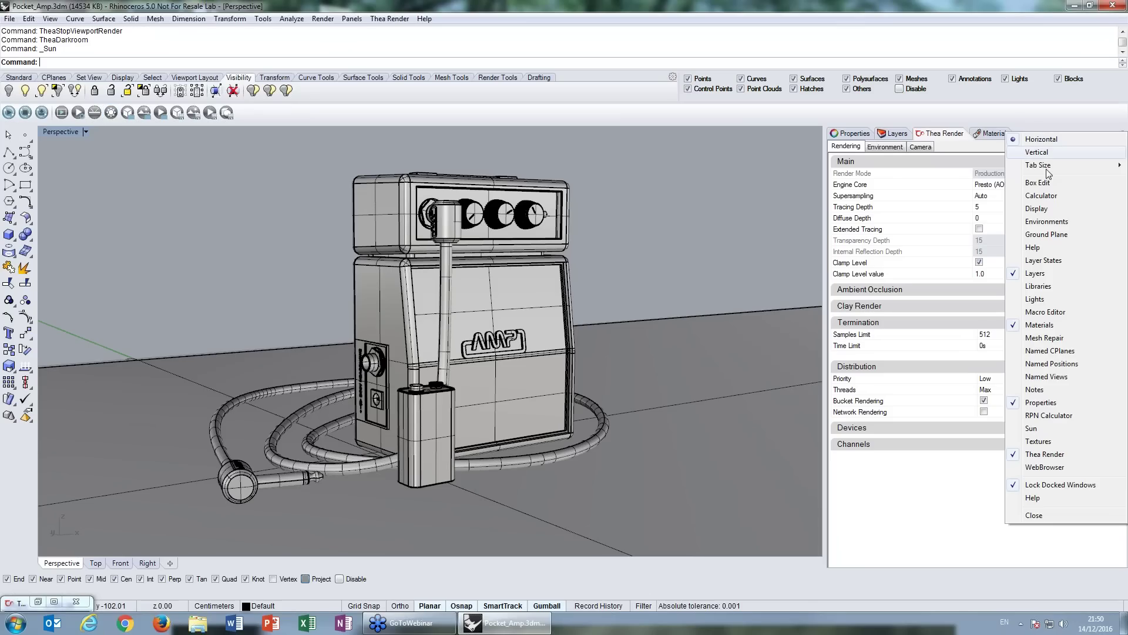
pyautogui.click(1052, 221)
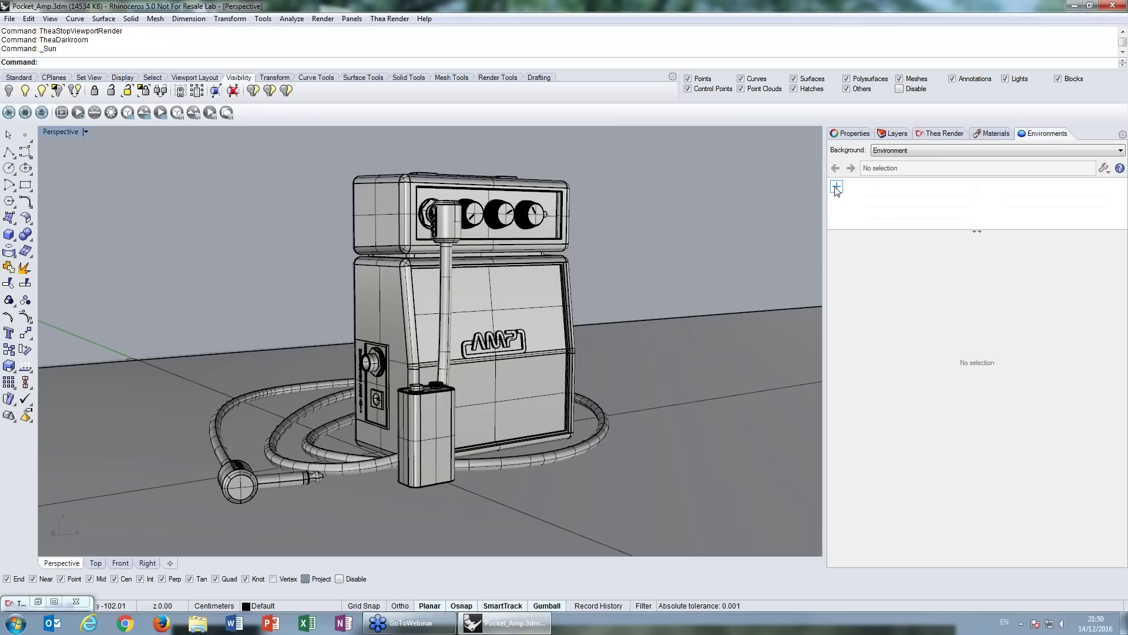
pyautogui.click(836, 185)
pyautogui.click(435, 227)
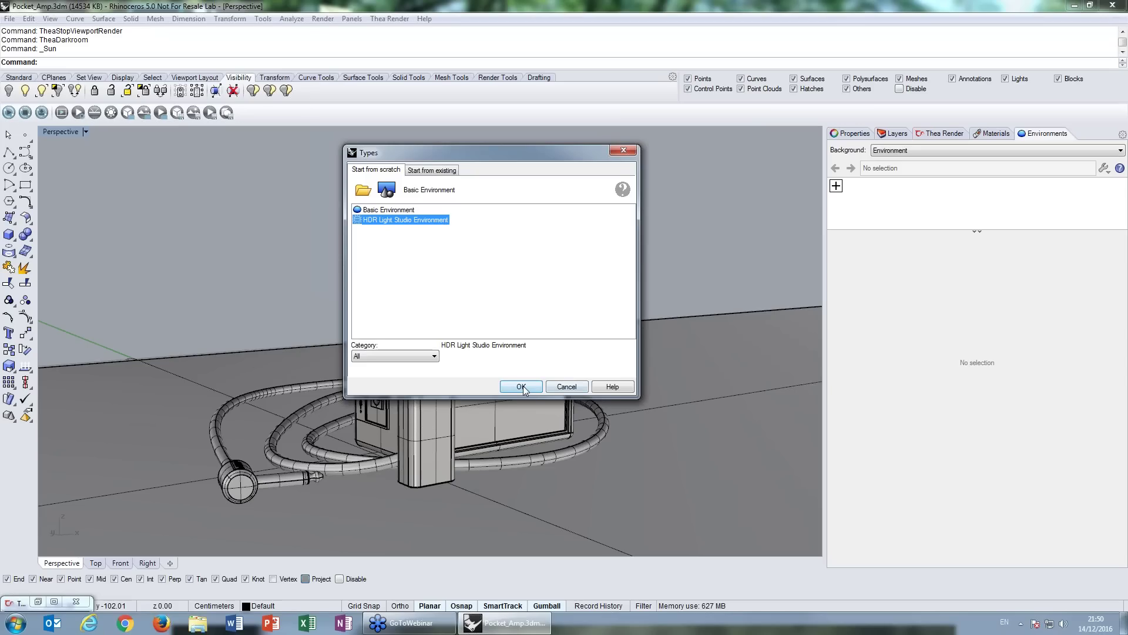
pyautogui.click(521, 387)
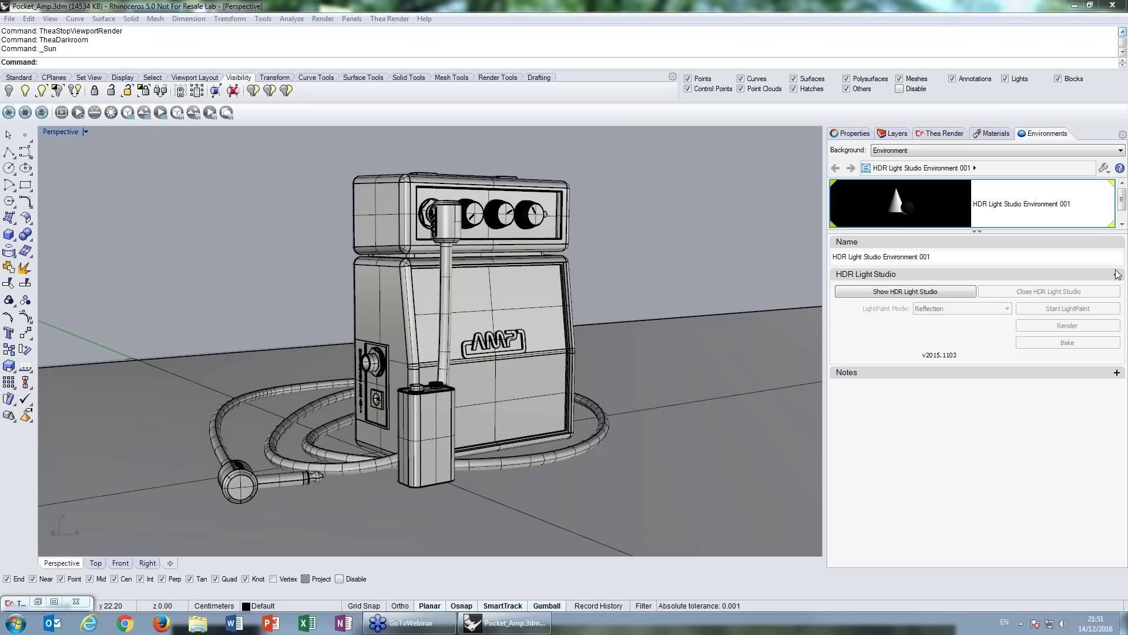
# - Enable network rendering in the Thea distribution settings, and run and stop a viewport render of the scene
pyautogui.click(939, 134)
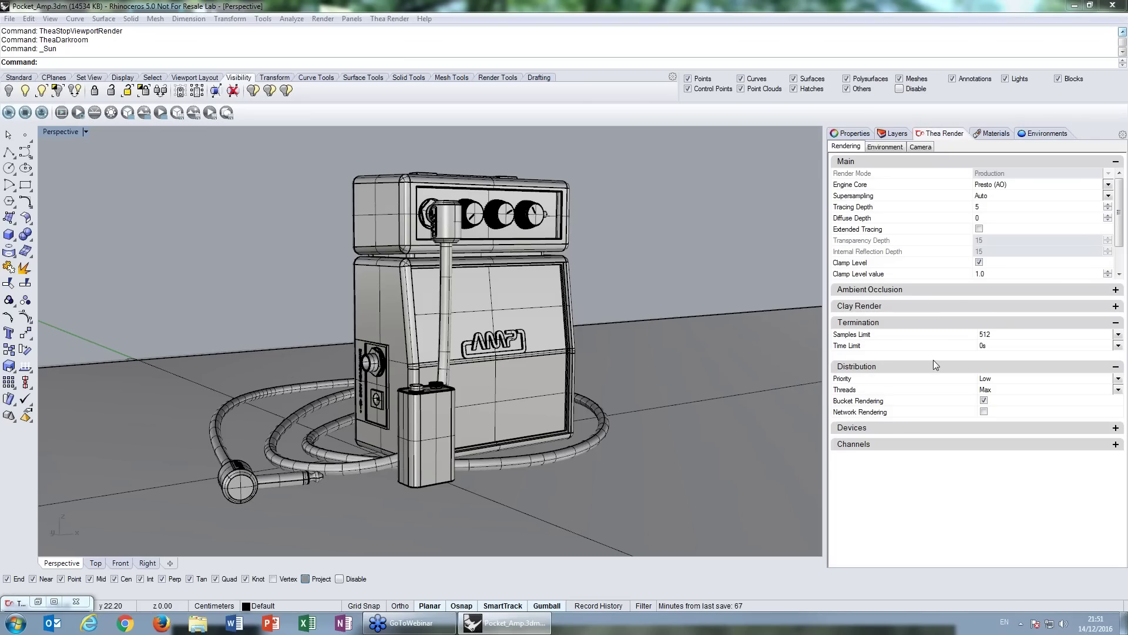
pyautogui.click(984, 412)
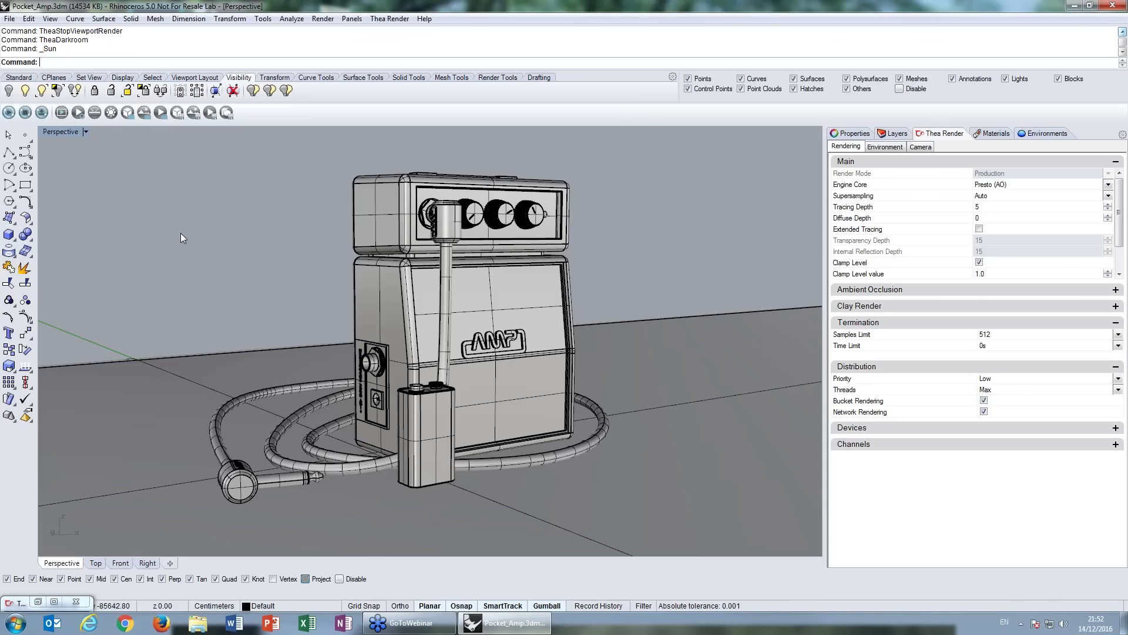
pyautogui.click(9, 113)
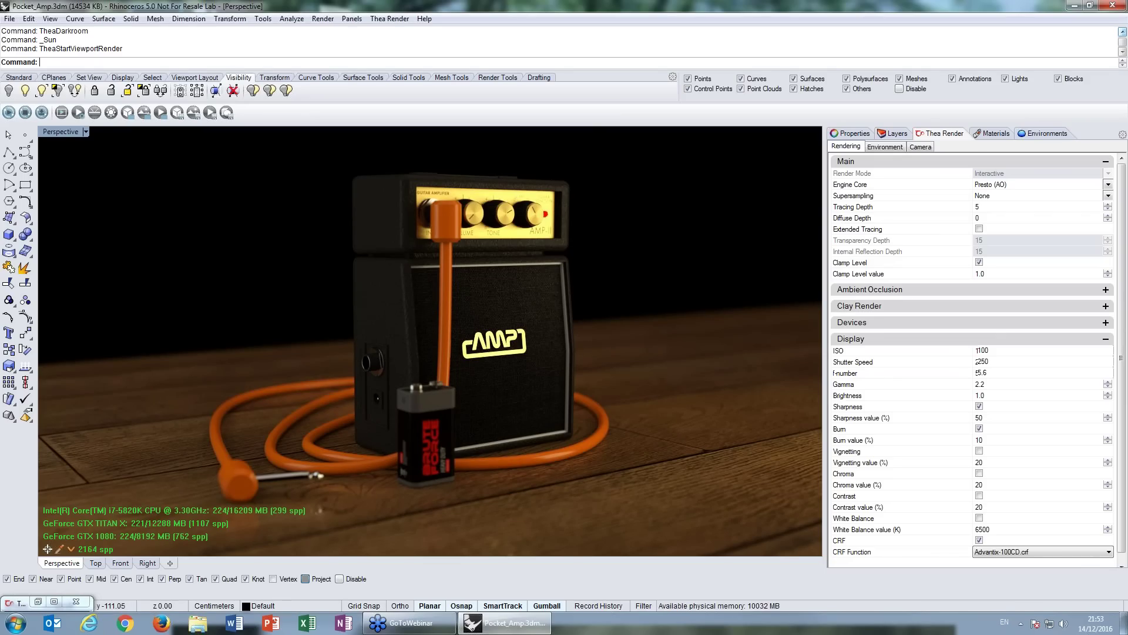
pyautogui.click(25, 113)
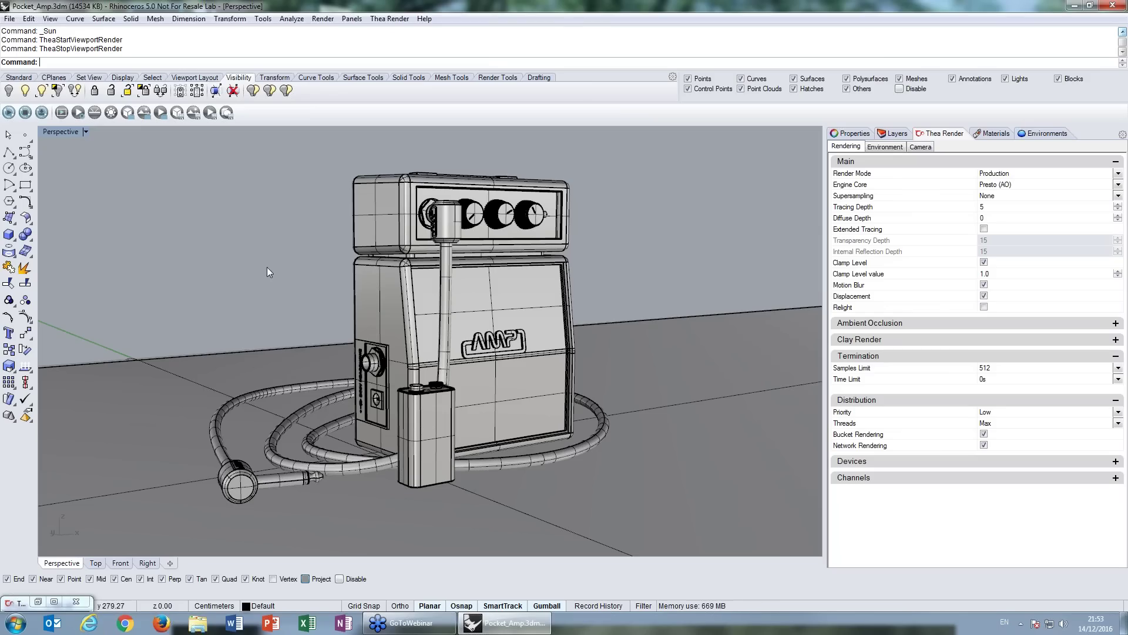
# - Select the front speaker panel of the lower cabinet and examine its texture mapping, including the UVW repeat
pyautogui.click(485, 294)
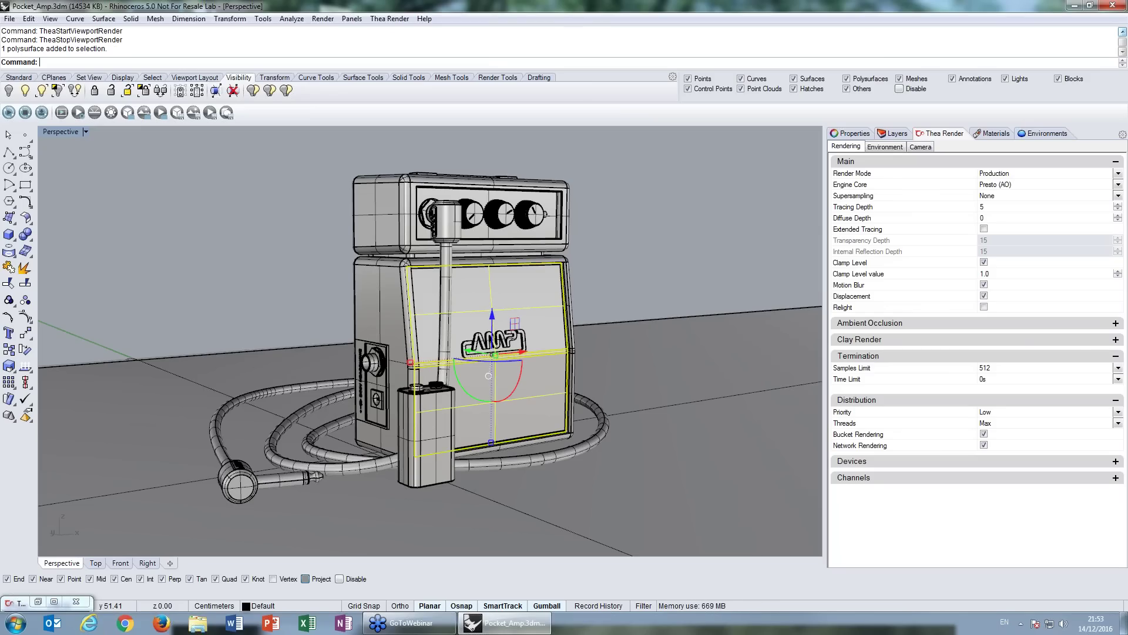
pyautogui.moveTo(435, 321); pyautogui.dragTo(488, 321, button='right')
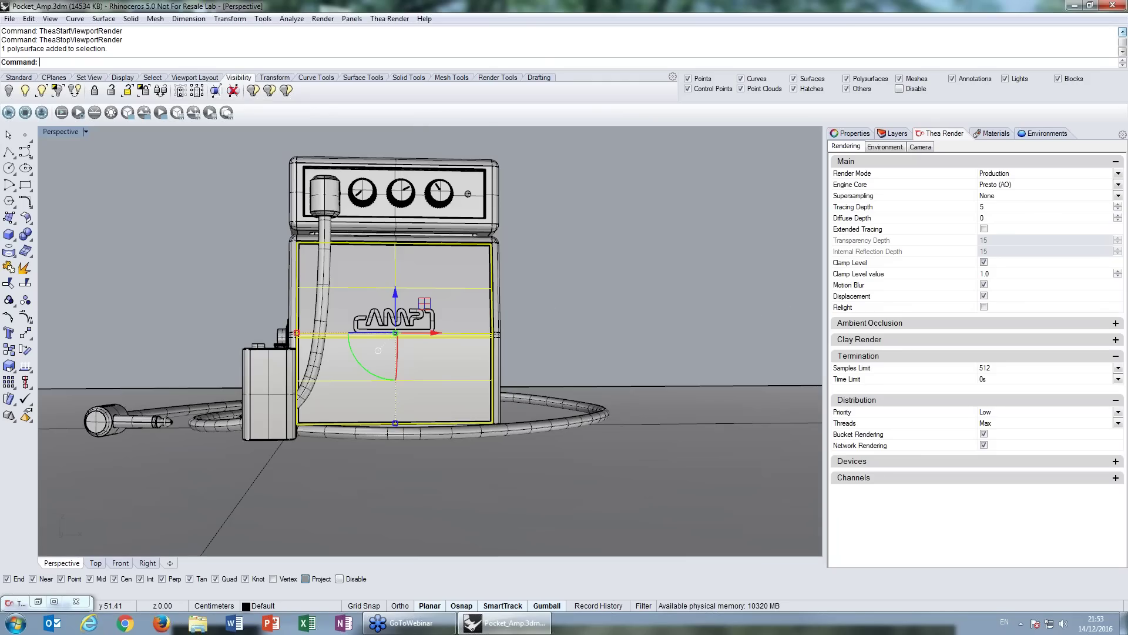
pyautogui.click(851, 133)
pyautogui.click(870, 154)
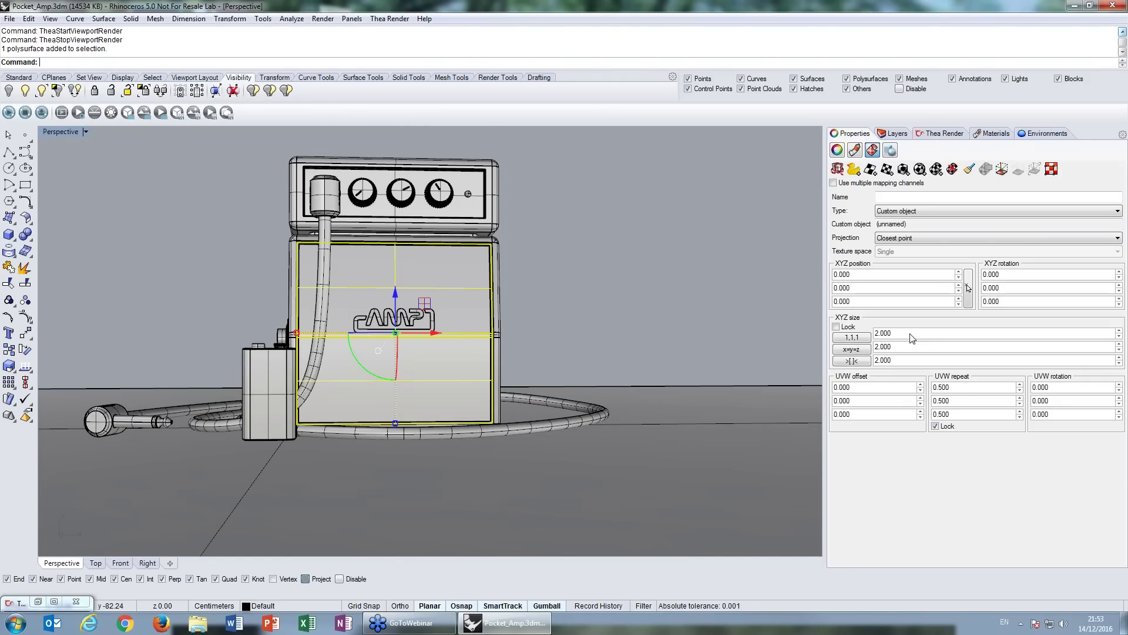
pyautogui.doubleClick(939, 388)
pyautogui.keyDown('shift'); pyautogui.moveTo(547, 259); pyautogui.dragTo(603, 297, button='right'); pyautogui.keyUp('shift')
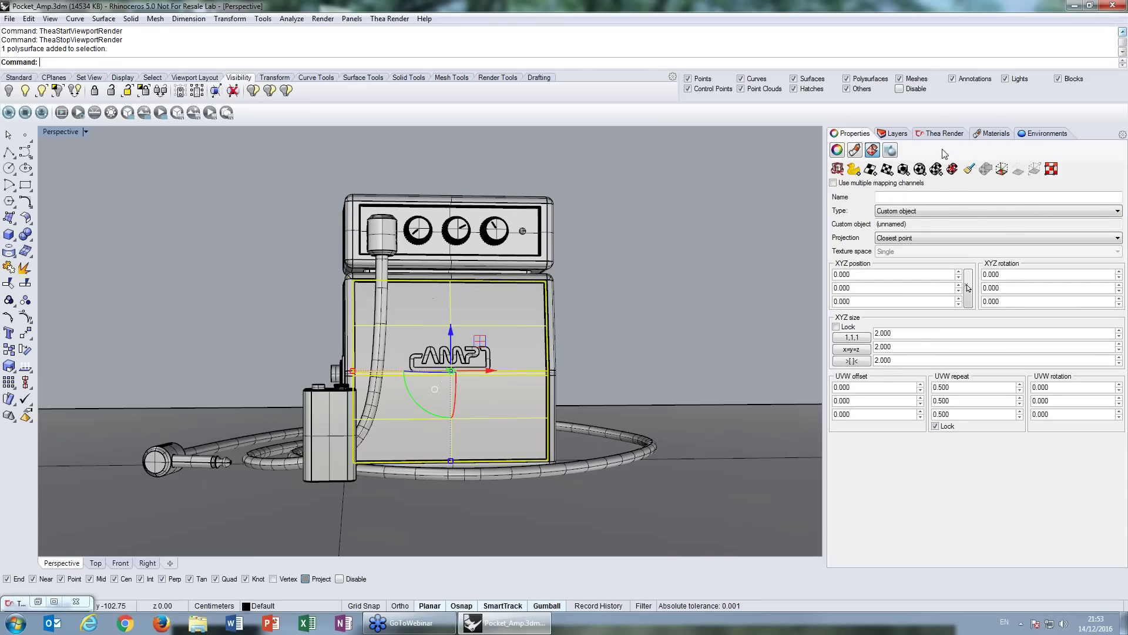
# - Check the Thea material settings, return to the speaker panel's texture mapping and clear the selection
pyautogui.click(992, 133)
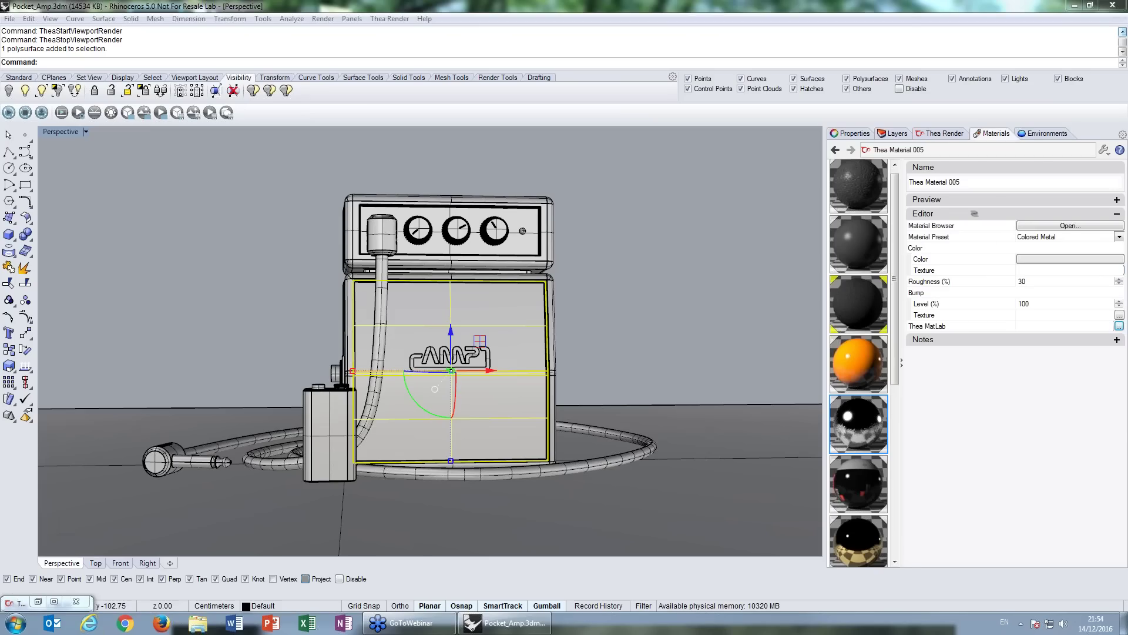
pyautogui.click(865, 135)
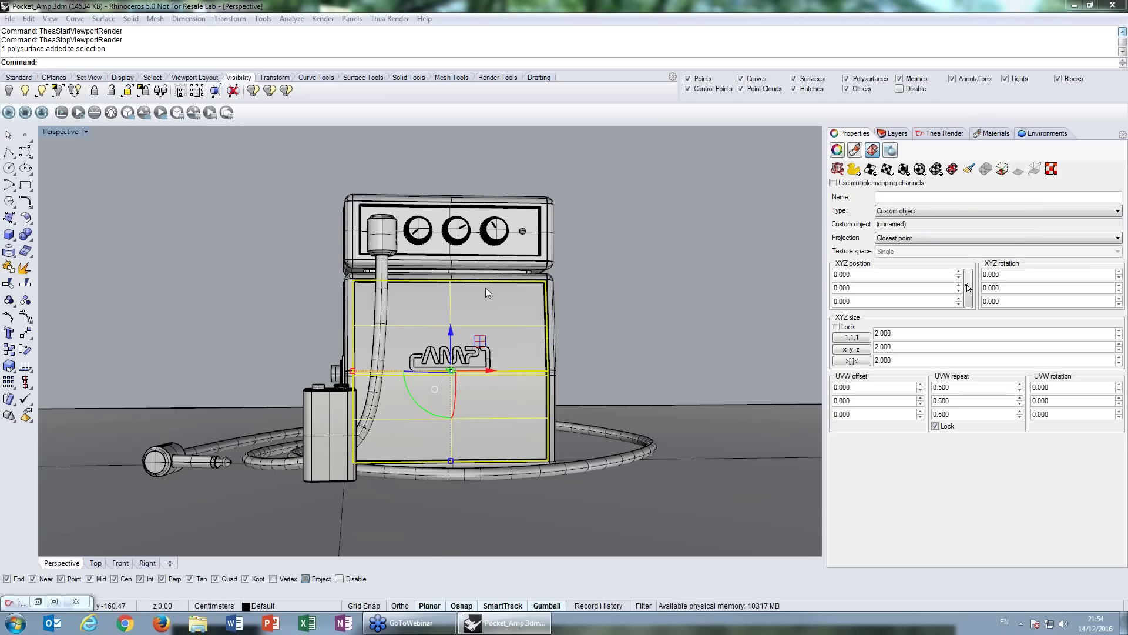
pyautogui.moveTo(377, 290); pyautogui.dragTo(443, 247, button='right')
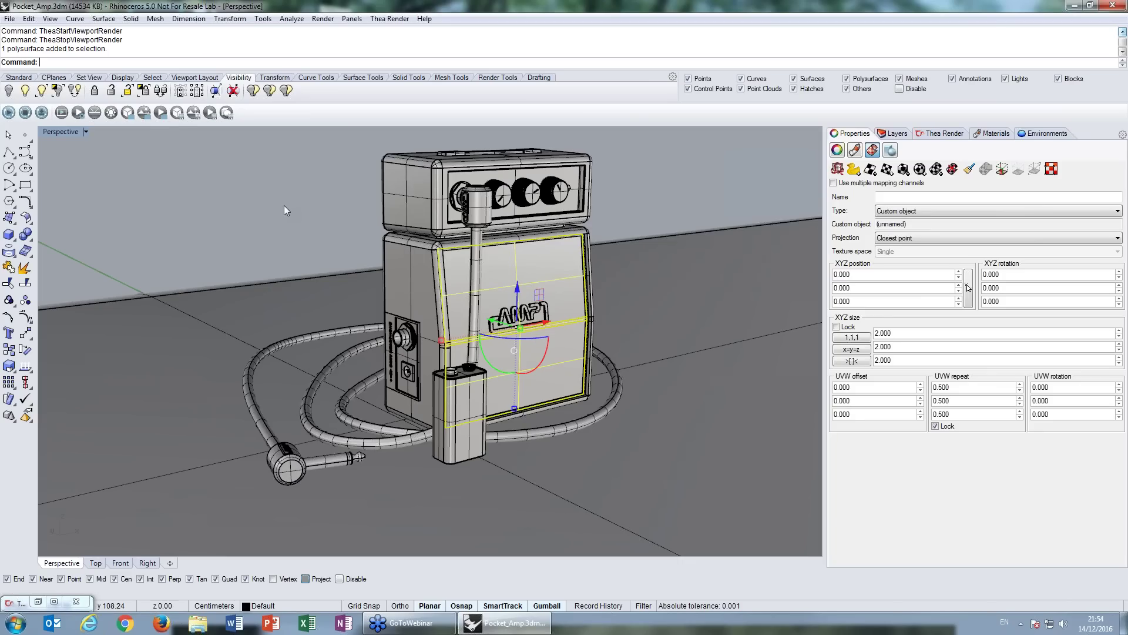
pyautogui.press('Escape')
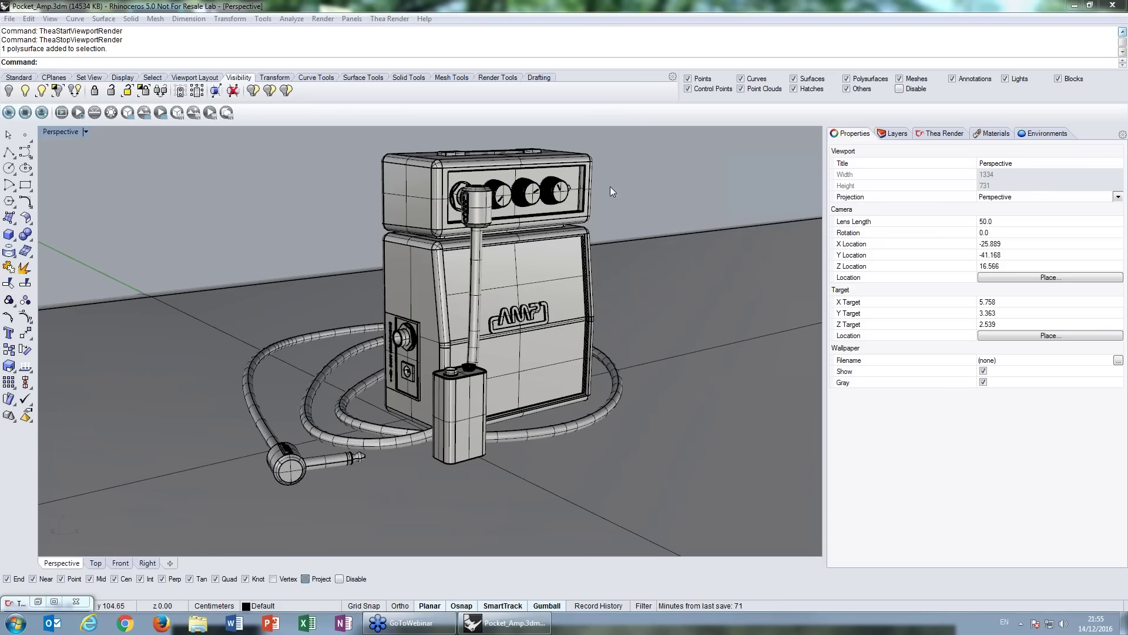
# - Examine the texture mapping of the knob caps and of the control panel face behind them, and deselect them
pyautogui.click(503, 197)
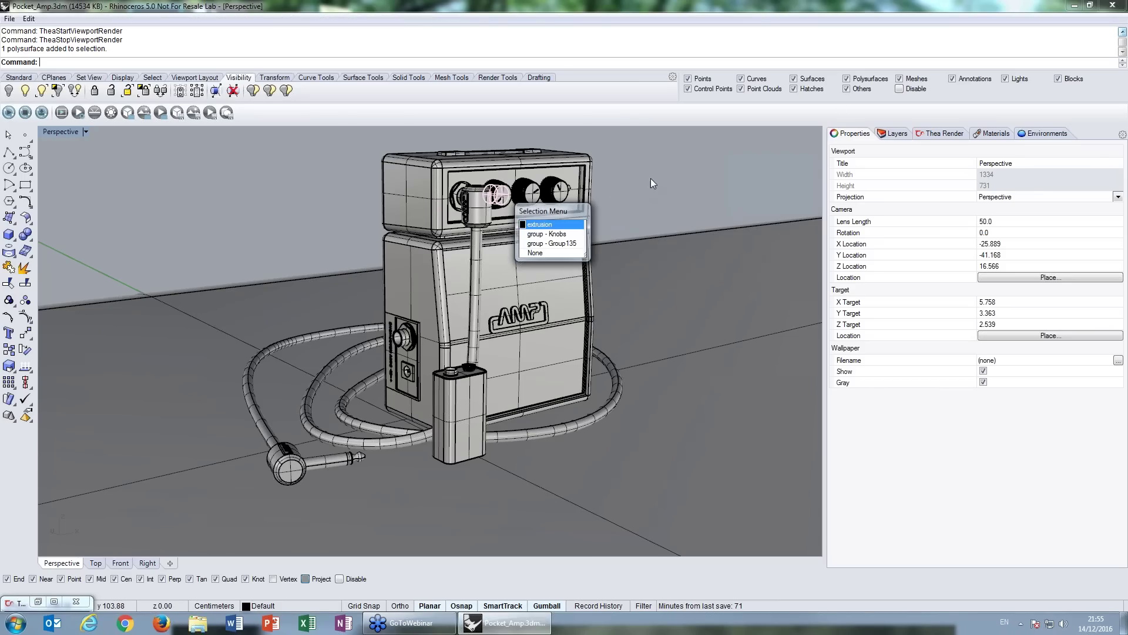
pyautogui.scroll(4, 478, 202)
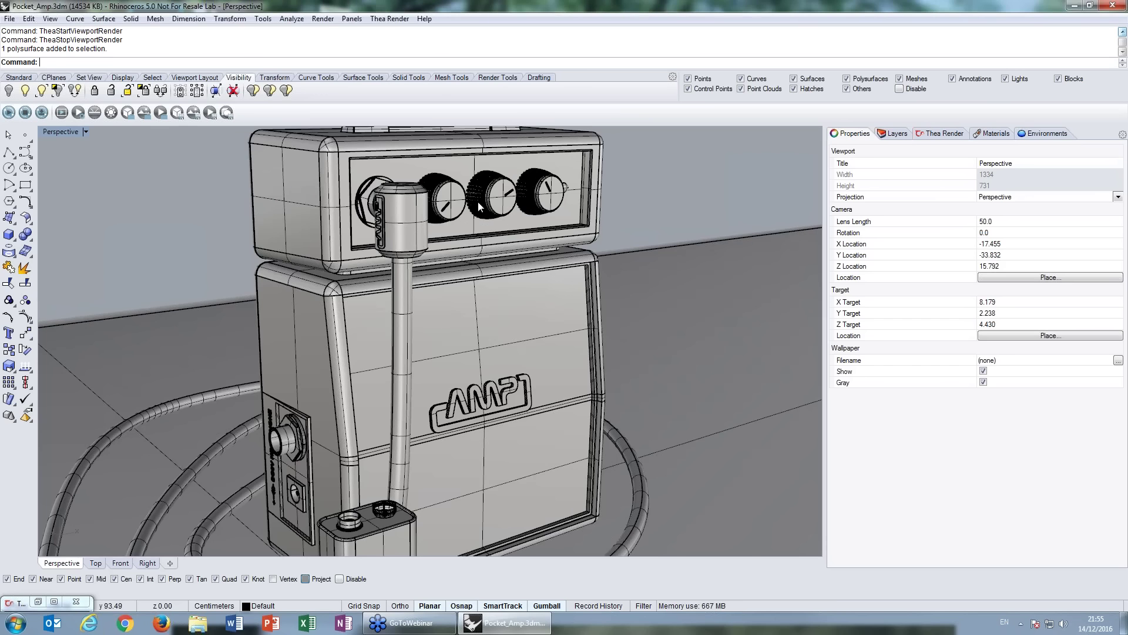
pyautogui.scroll(5, 478, 203)
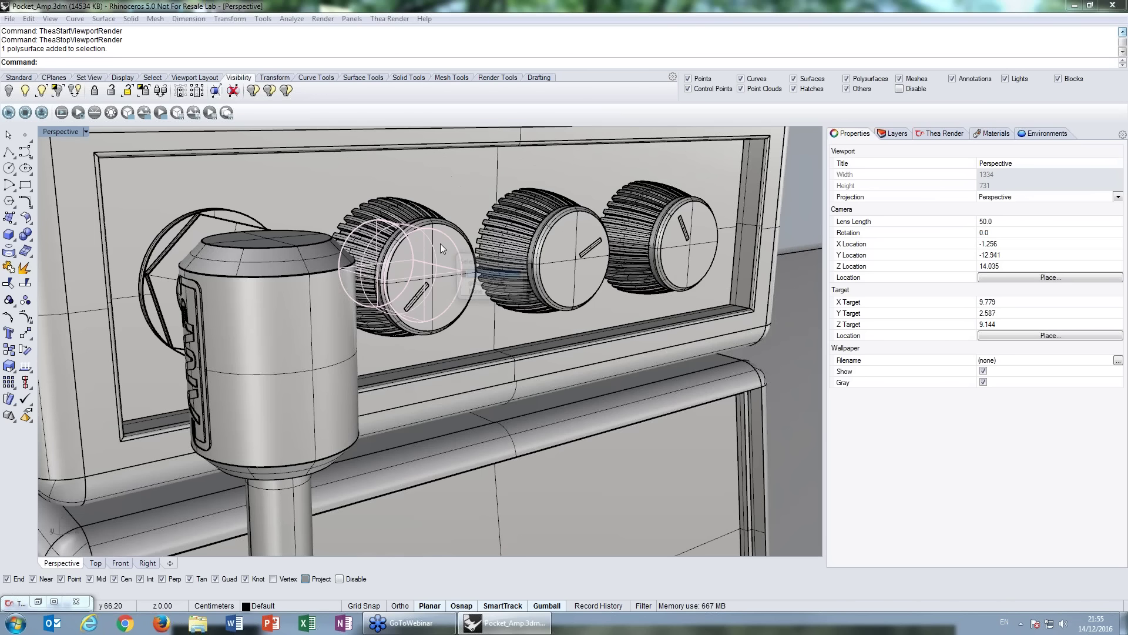
pyautogui.click(439, 243)
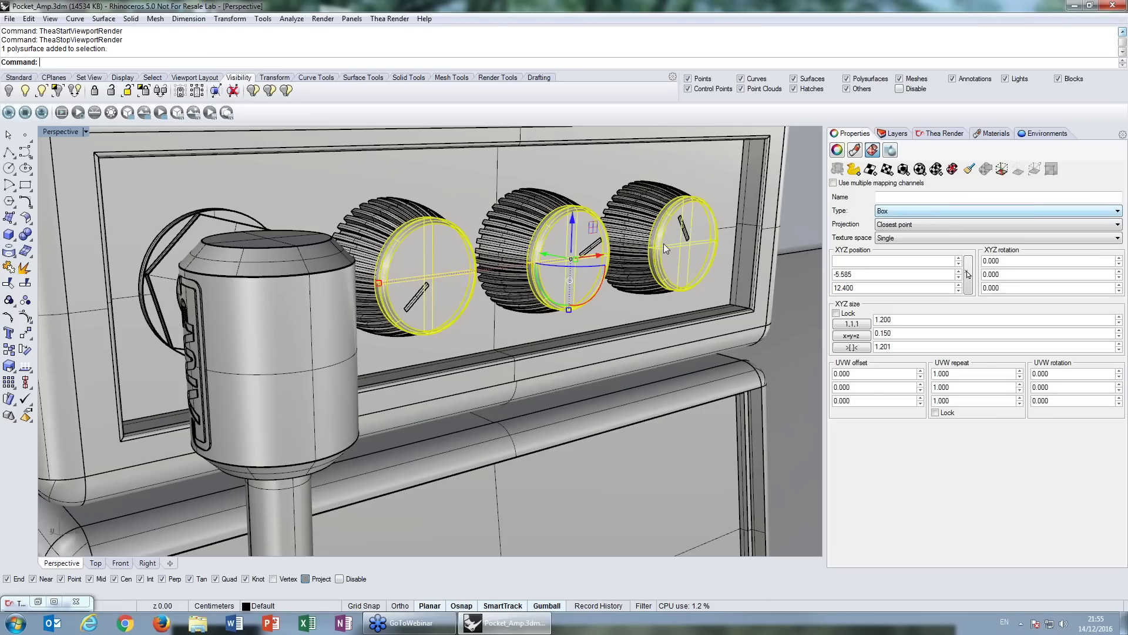
pyautogui.click(460, 170)
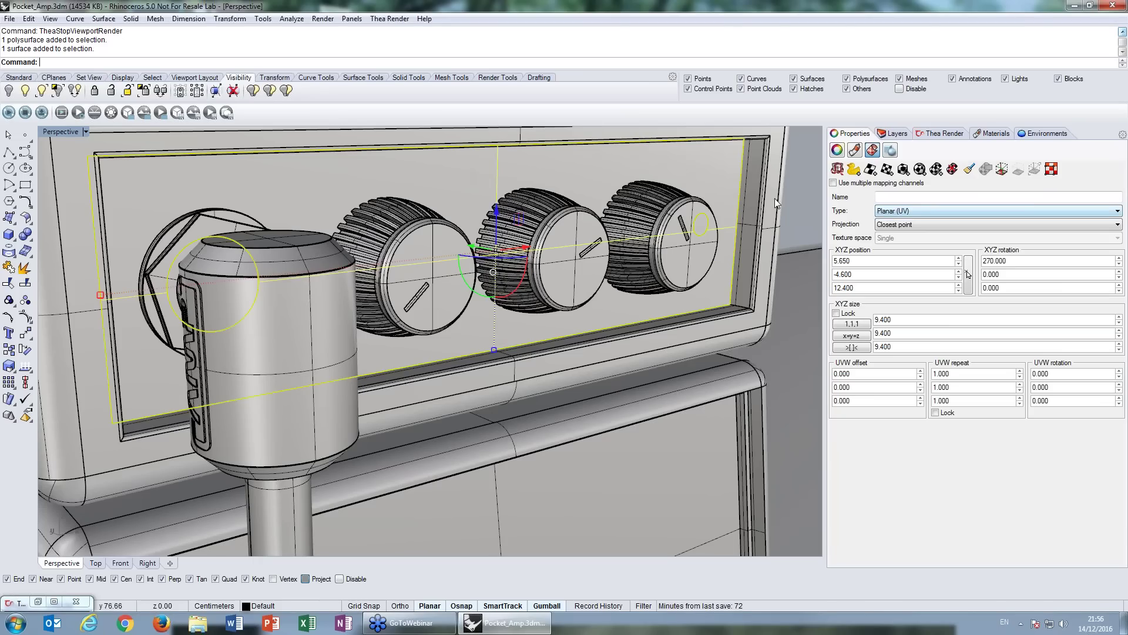
pyautogui.press('Escape')
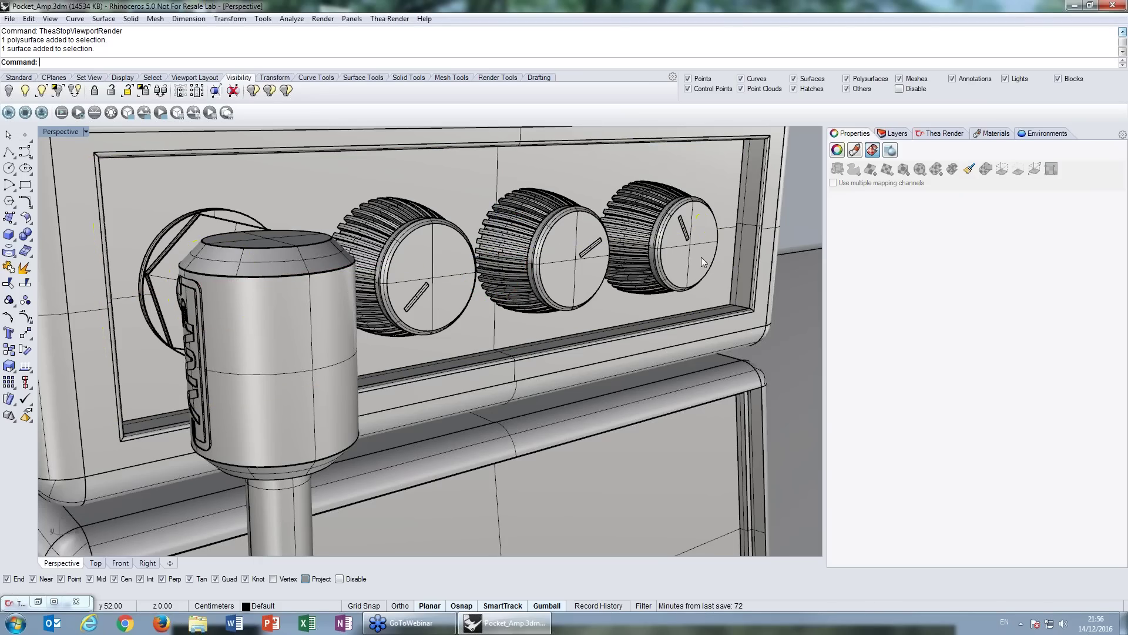
# - Select the battery body to examine its texture mapping and clear the selection
pyautogui.scroll(-4, 663, 320)
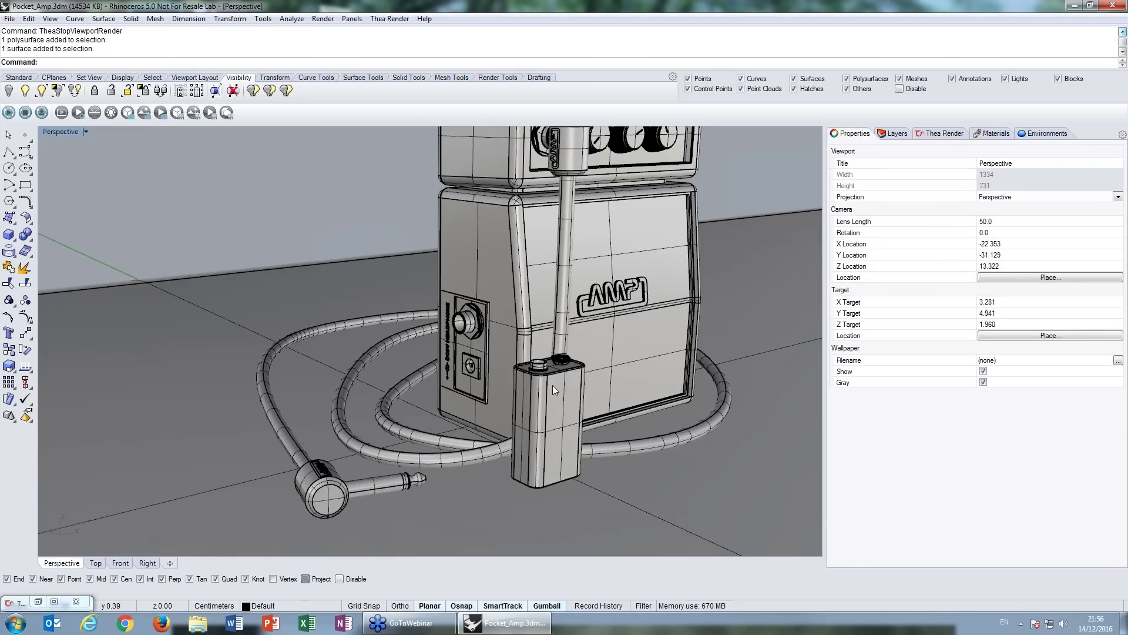
pyautogui.click(553, 385)
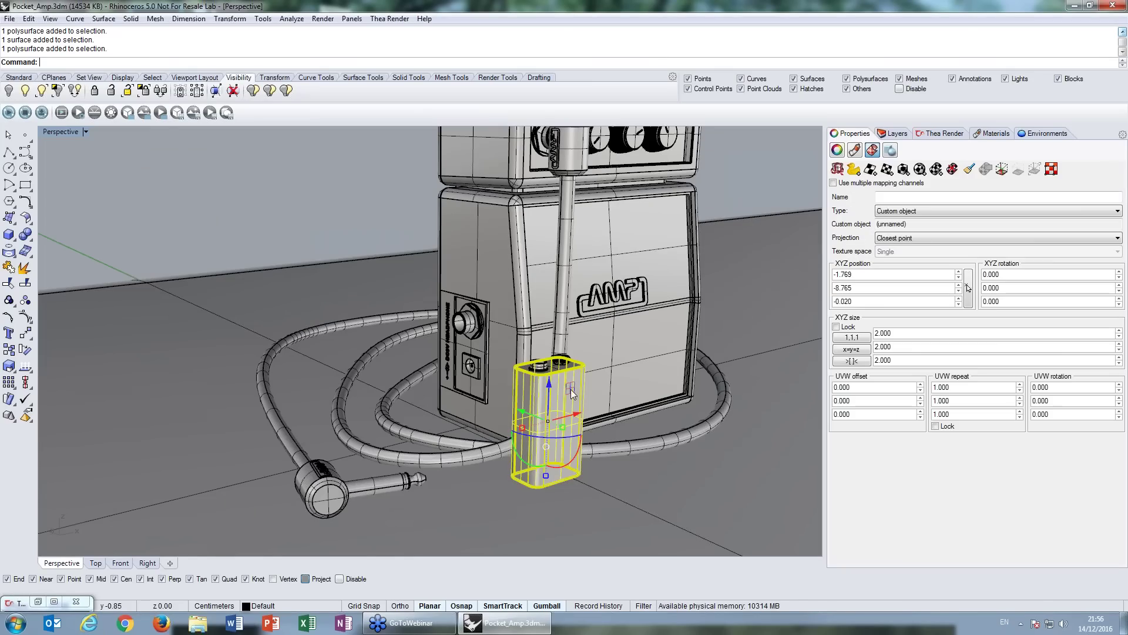
pyautogui.click(379, 259)
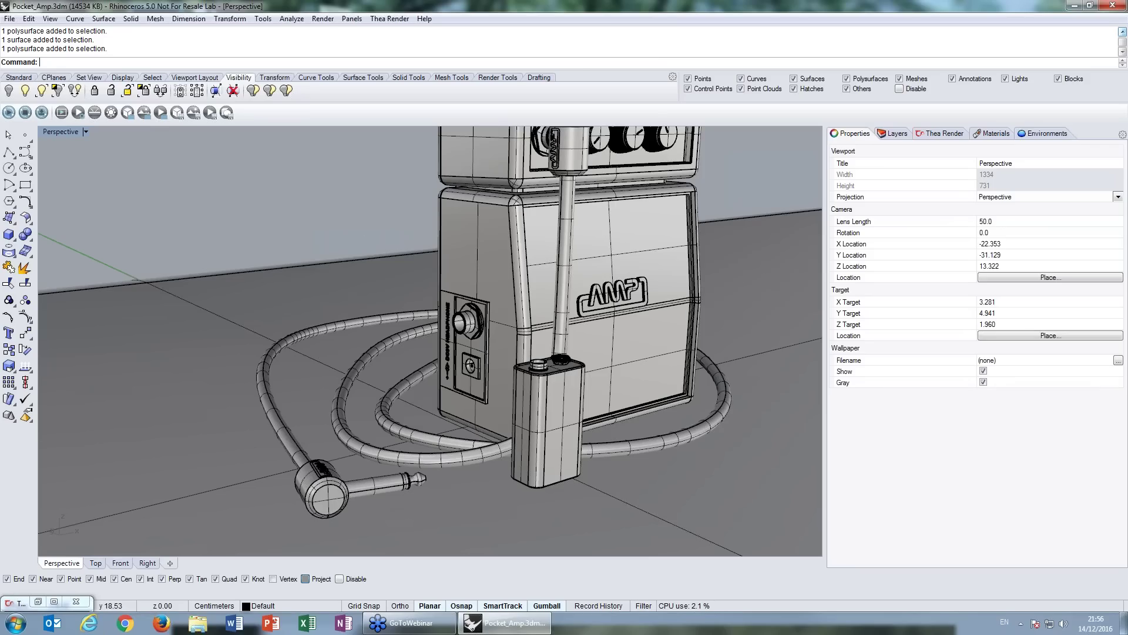
pyautogui.moveTo(360, 360); pyautogui.dragTo(318, 319, button='right')
pyautogui.scroll(-3, 314, 220)
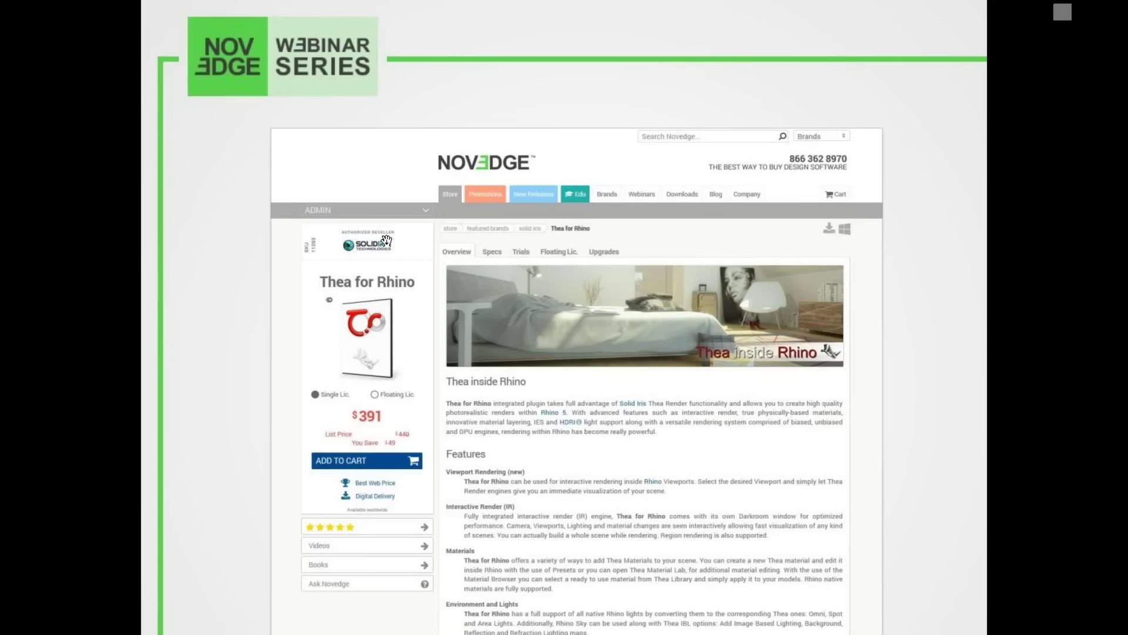
pyautogui.press('Right')
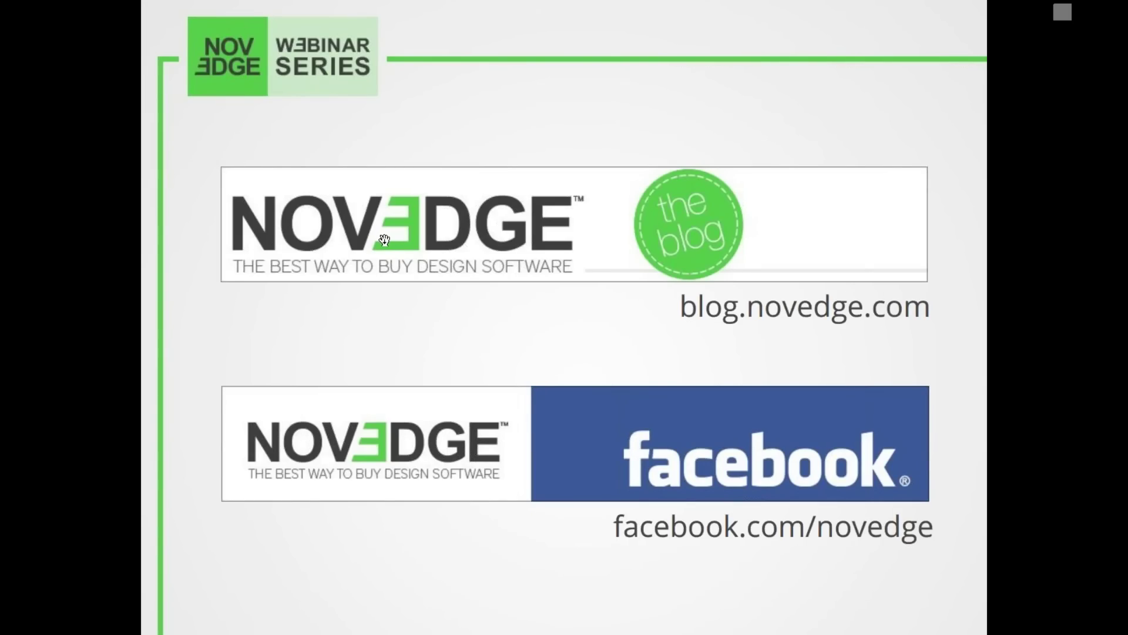
pyautogui.press('Right')
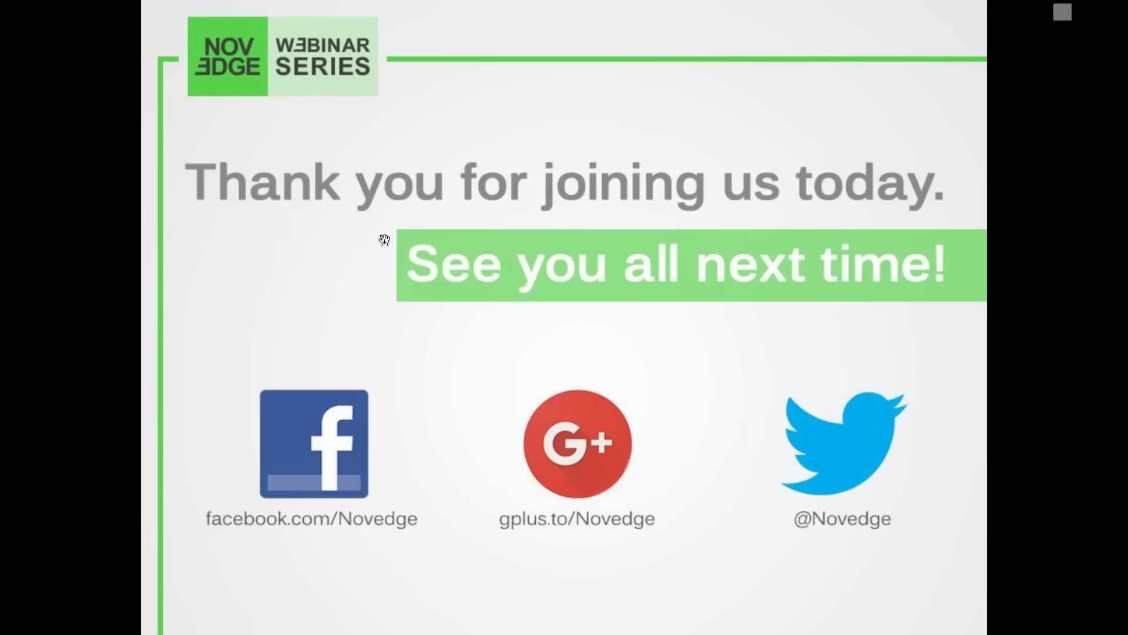